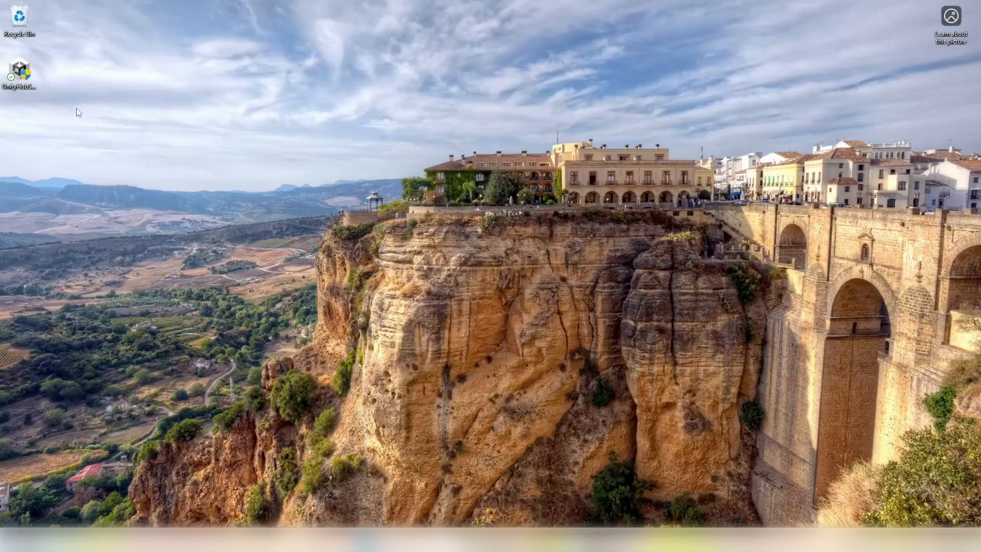
- Install Unity Hub in C:\Program Files\Unity Hub and launch it when setup completes
click(17, 67)
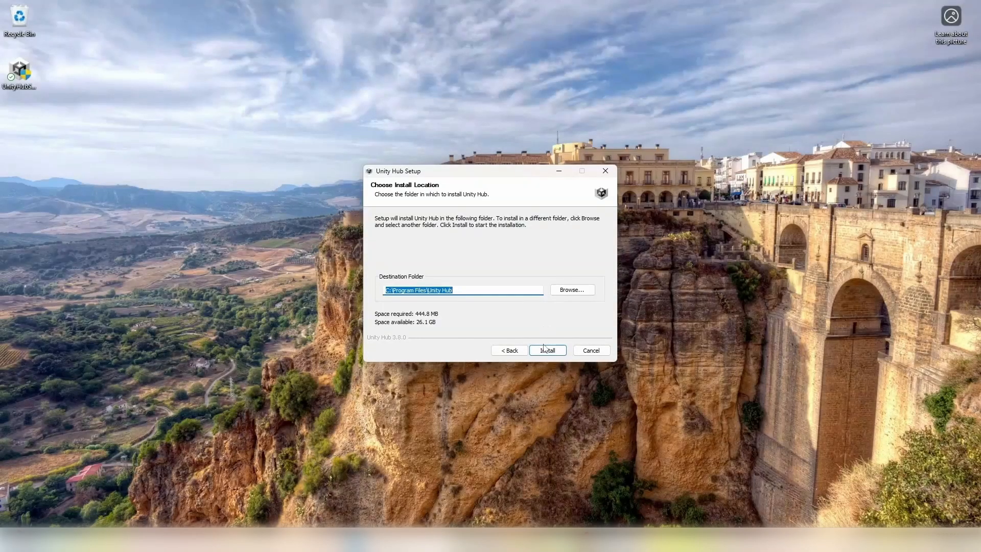
click(547, 352)
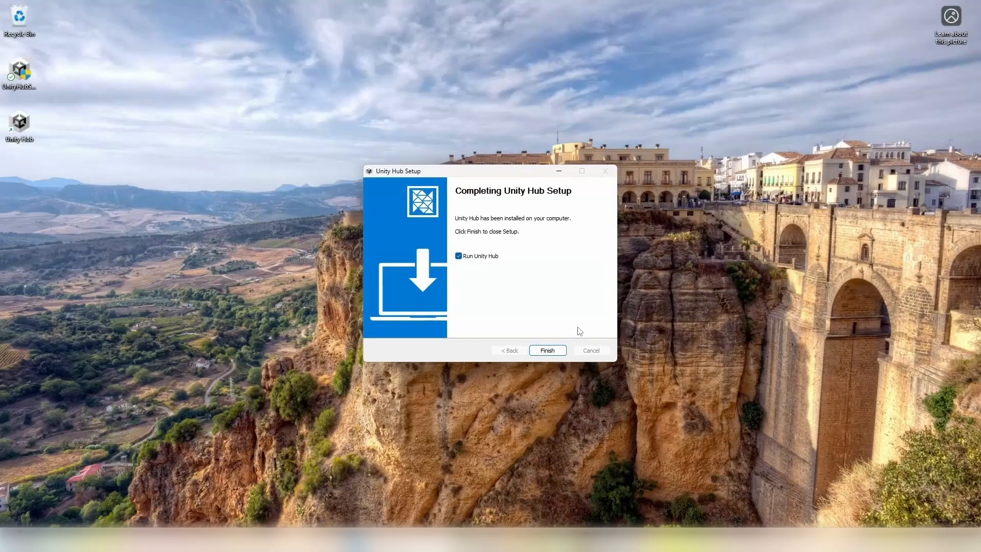
click(556, 349)
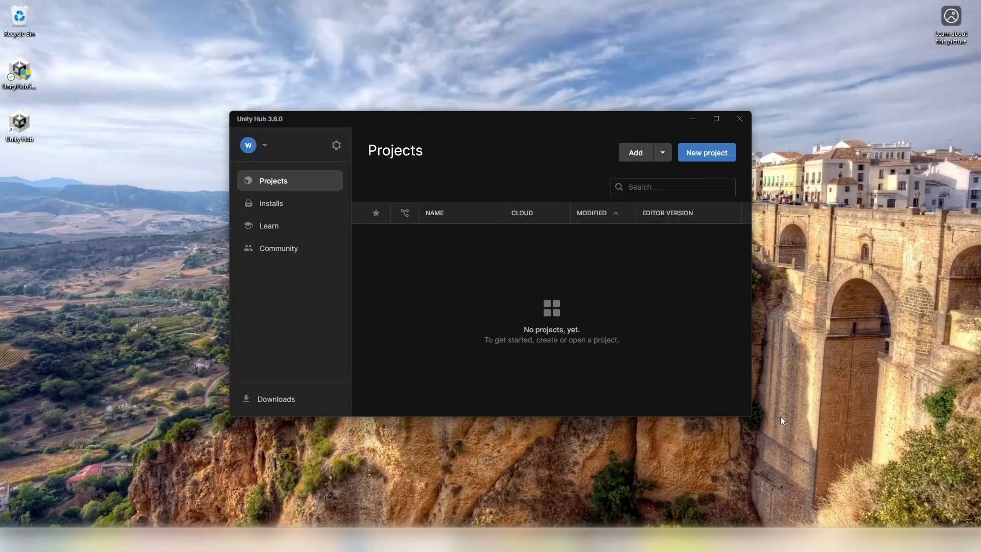
- Install the recommended Unity 2022.3.41f1 LTS editor with WebGL Build Support, then close its download details
click(309, 208)
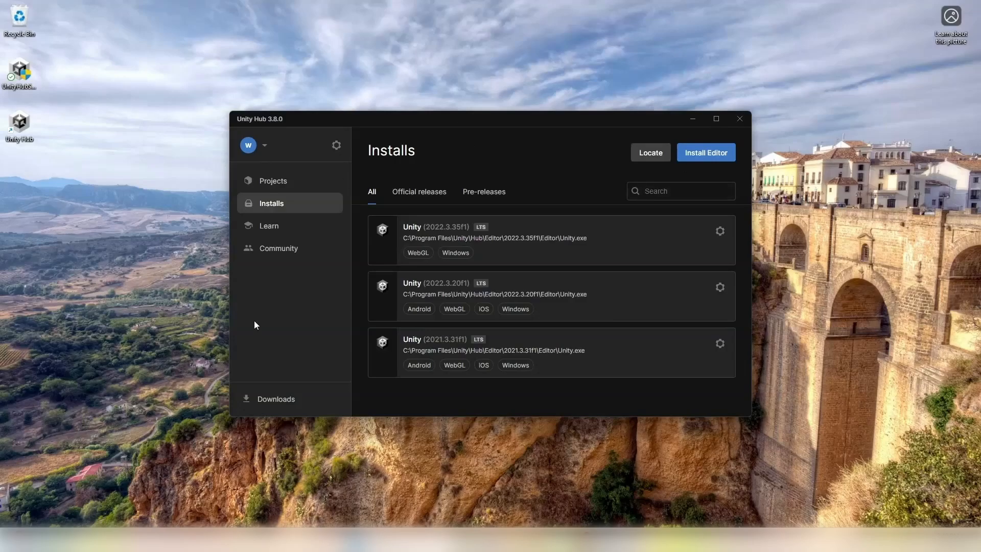
click(705, 152)
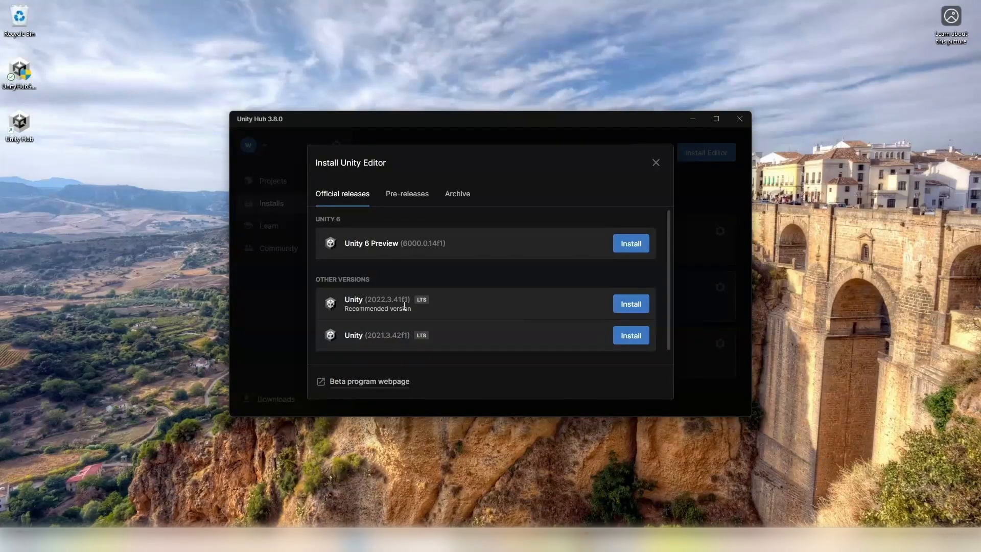
click(631, 304)
drag(664, 234, 670, 301)
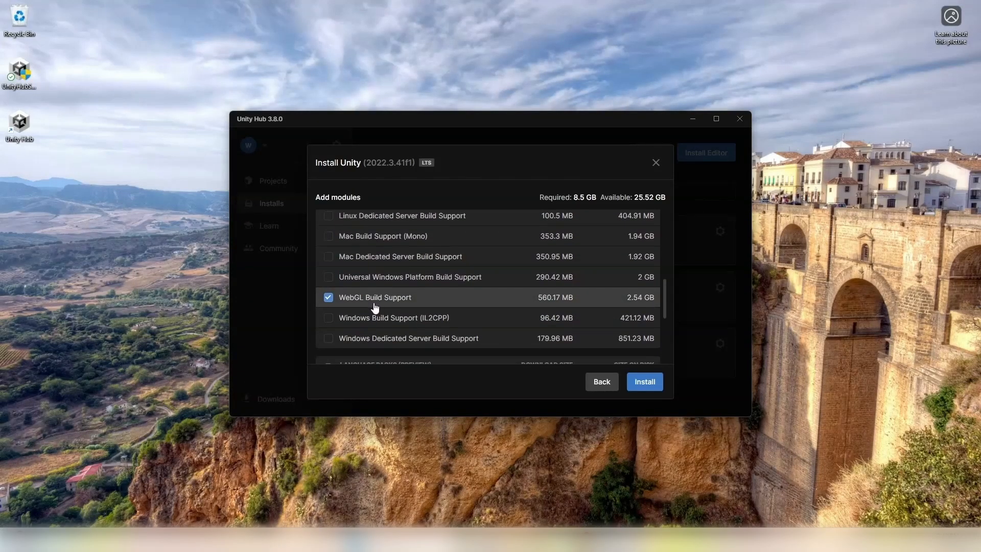
click(645, 382)
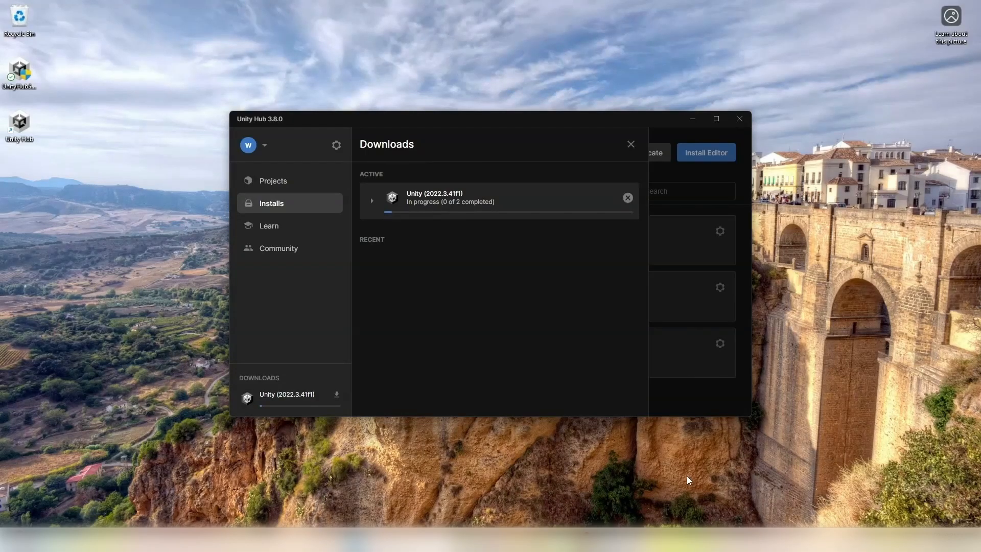
click(373, 202)
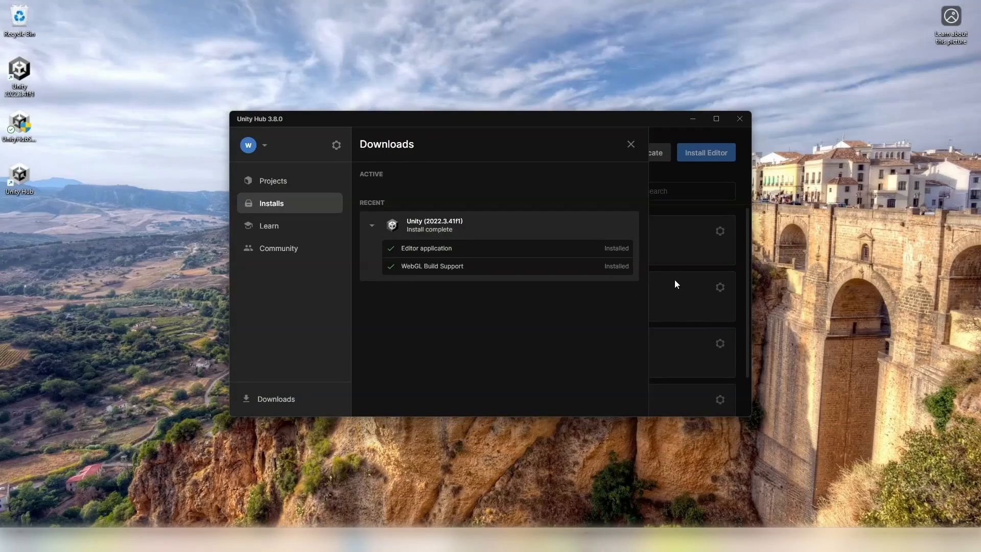
click(631, 144)
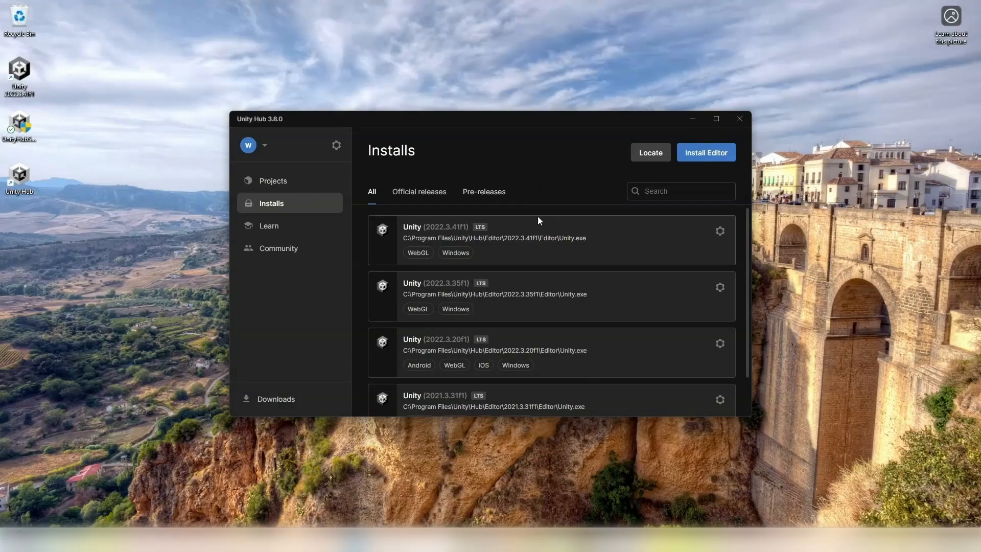
- Start a new project on editor 2022.3.41f1 and download the Universal 3D core template for it
click(289, 185)
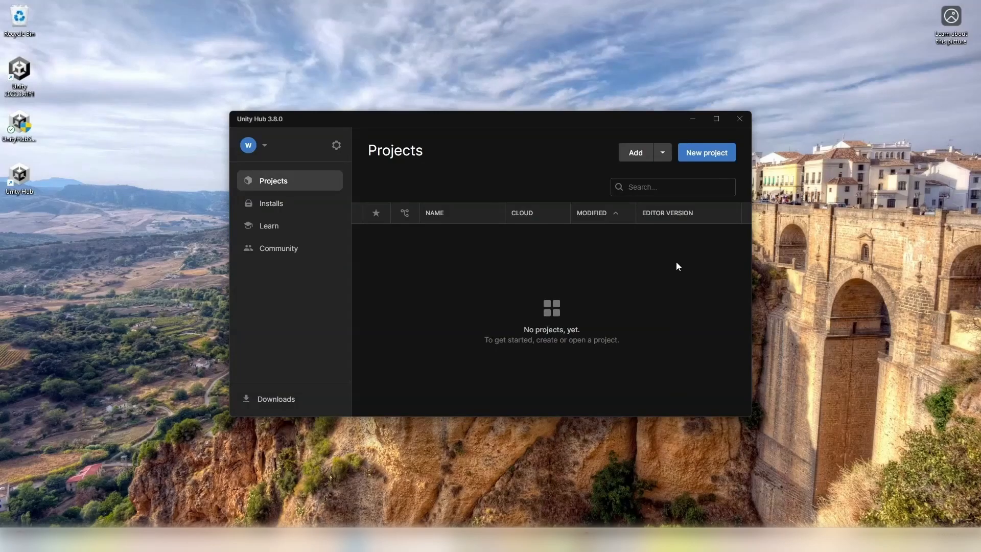
click(715, 152)
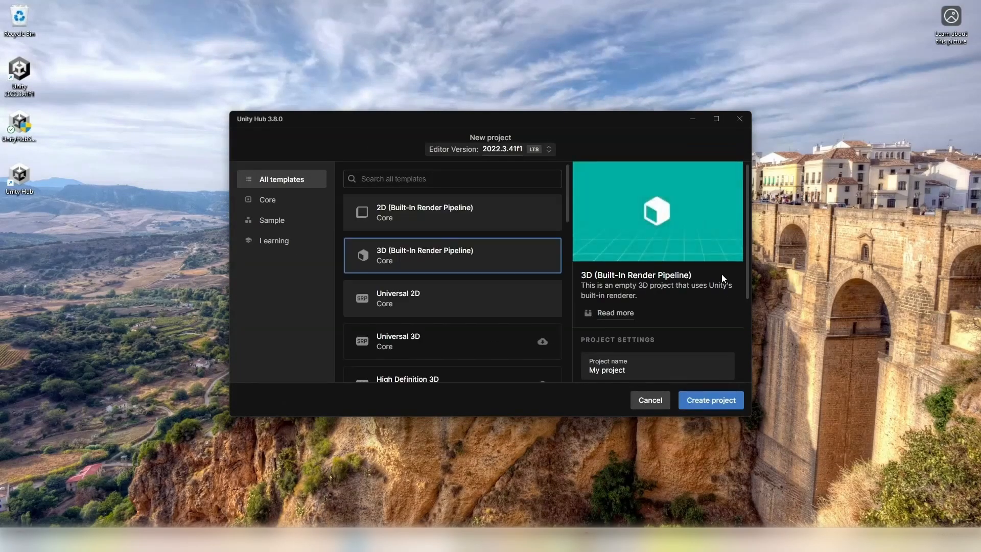
scroll(541, 274, down, 2)
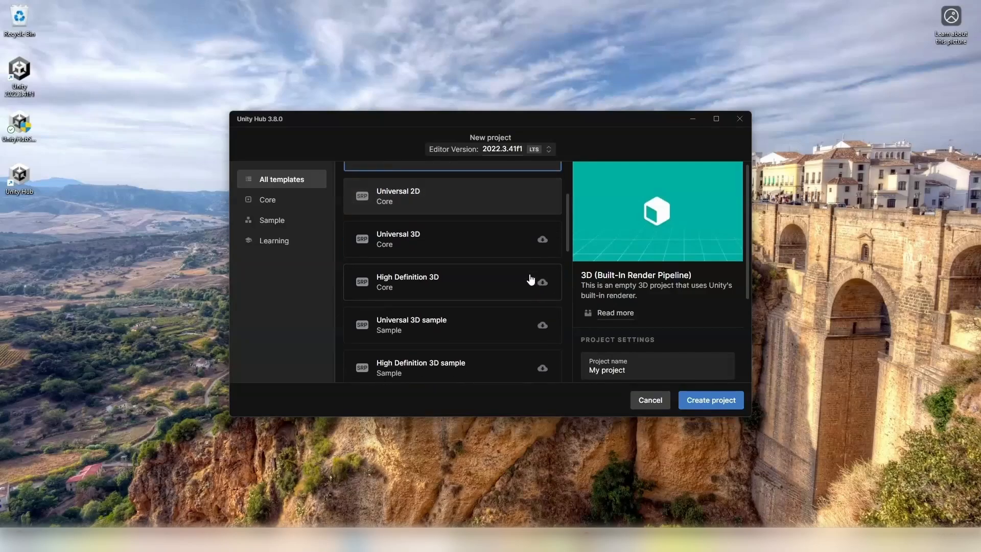
scroll(500, 248, up, 1)
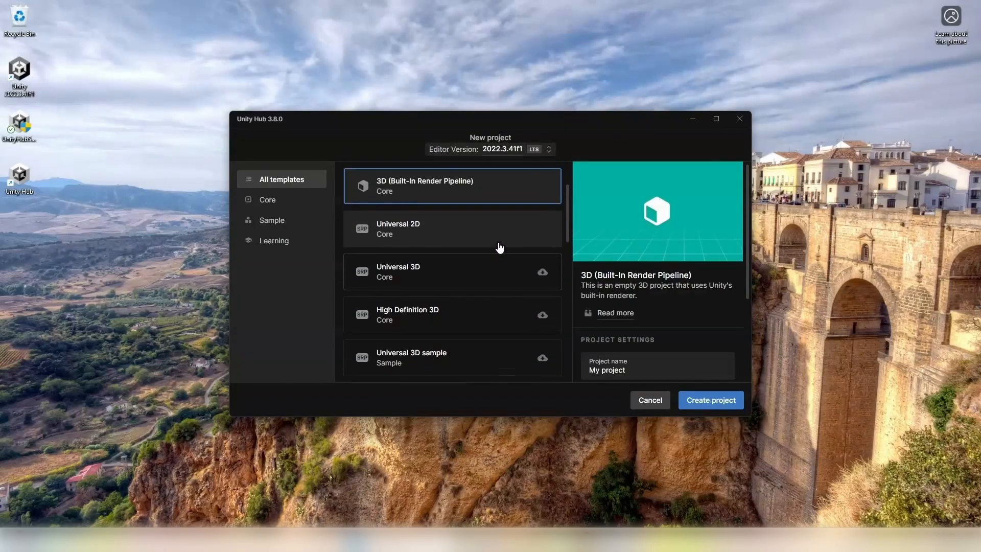
click(471, 292)
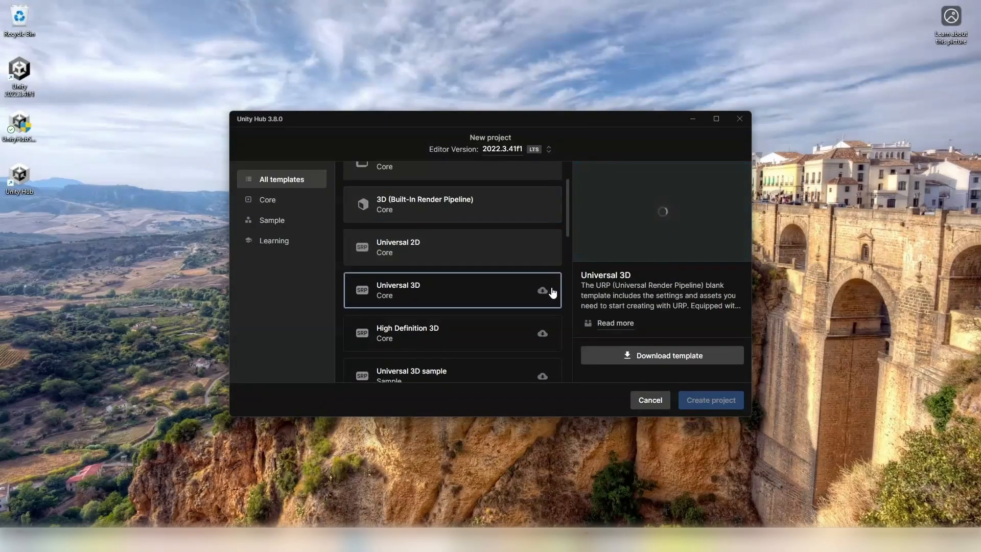
click(636, 352)
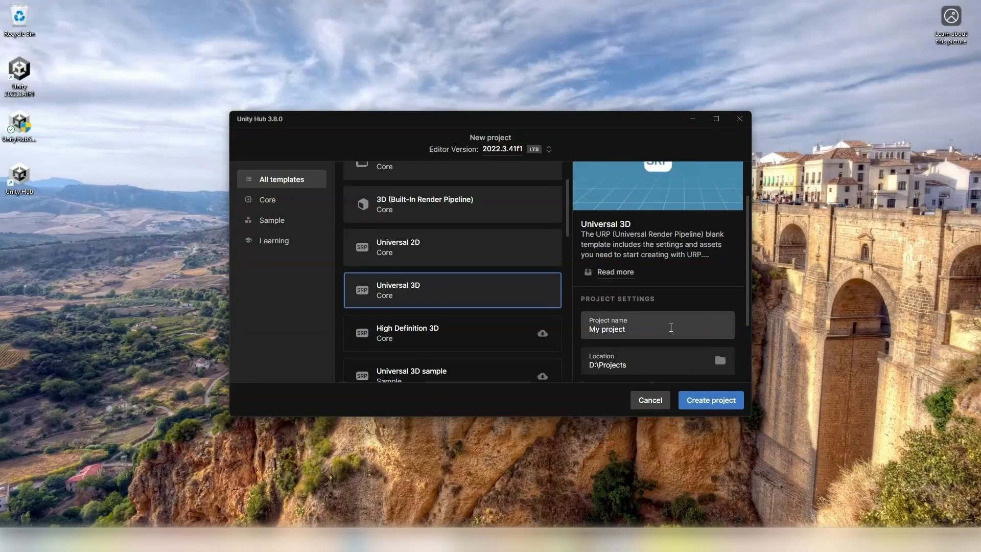
- Name the project "Metaverse NFT Gallery" and create it in D:\Projects
triple_click(671, 328)
key(BackSpace)
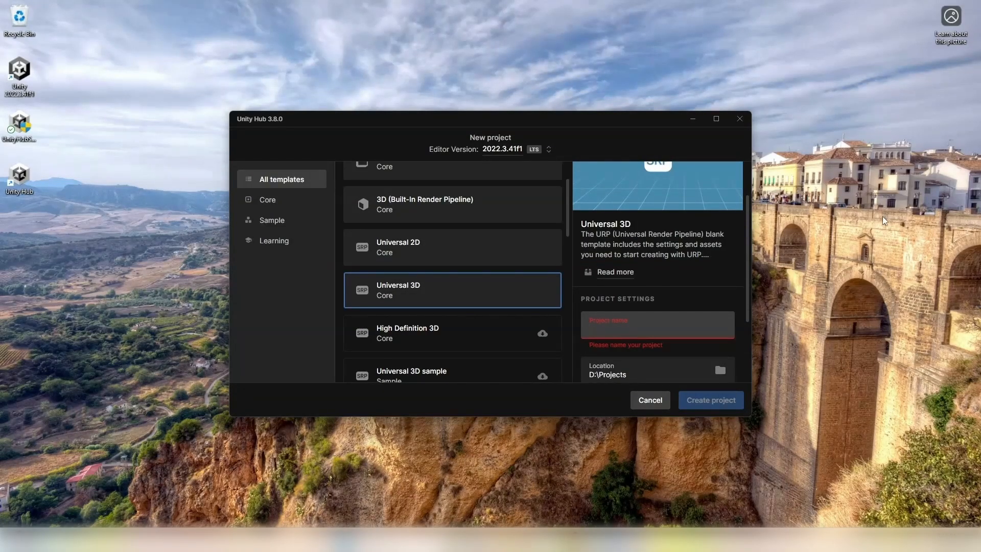
text(Metaverse NFT Gallery)
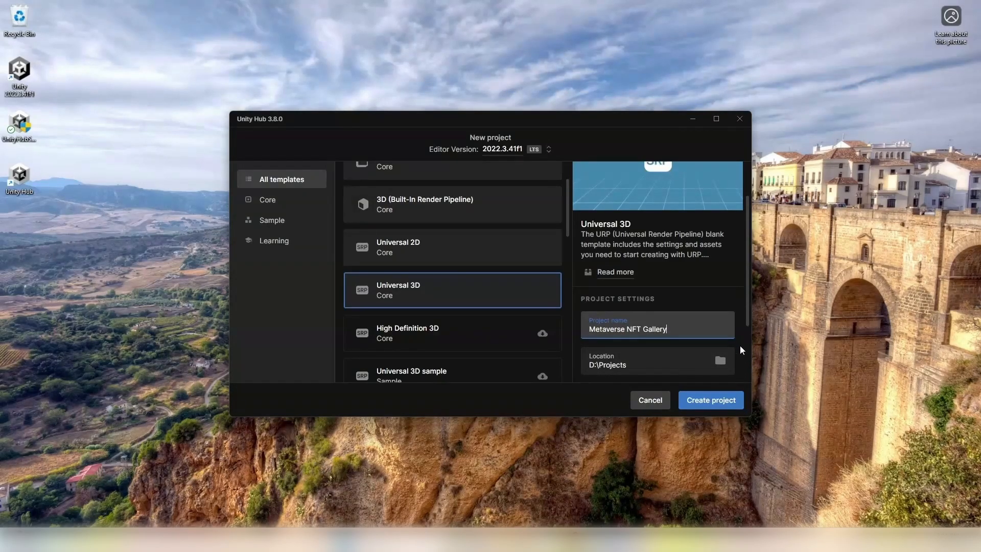
click(719, 402)
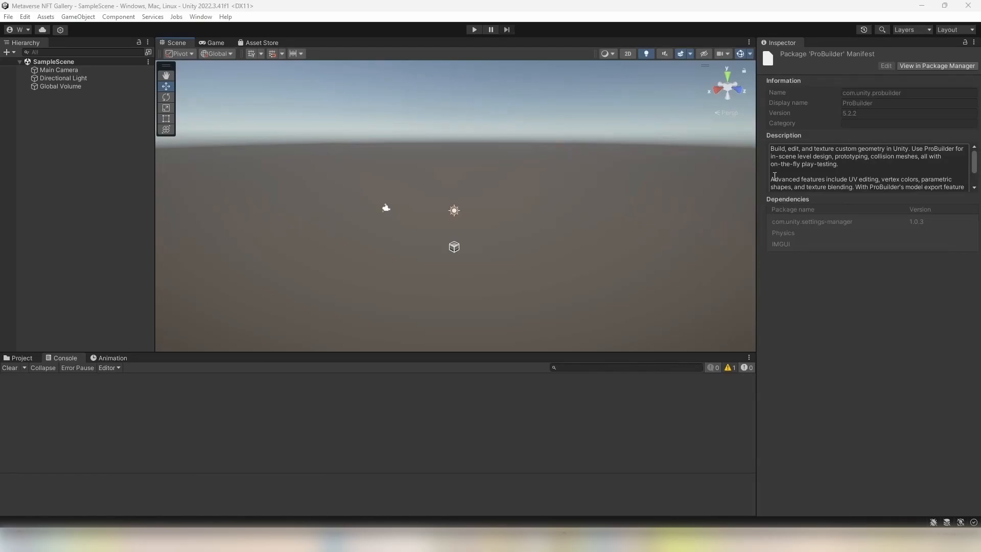
- Find ProBuilder among the Unity Registry packages in the Package Manager and install it
click(361, 117)
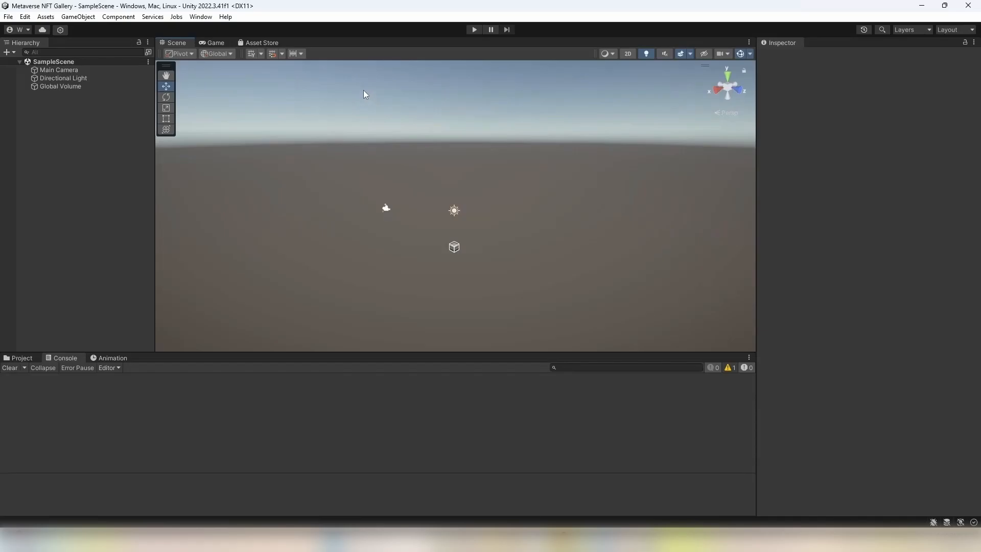
click(201, 17)
click(265, 130)
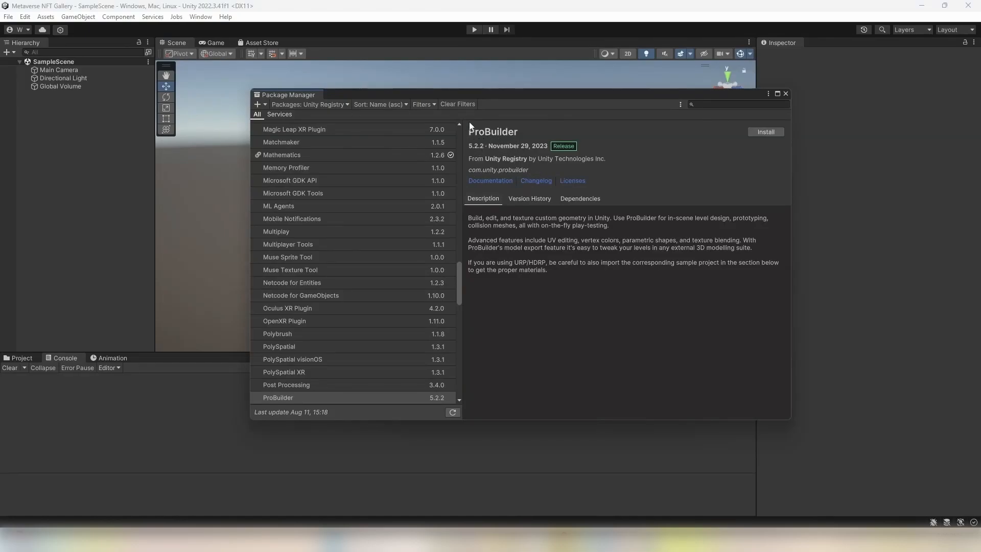
click(333, 105)
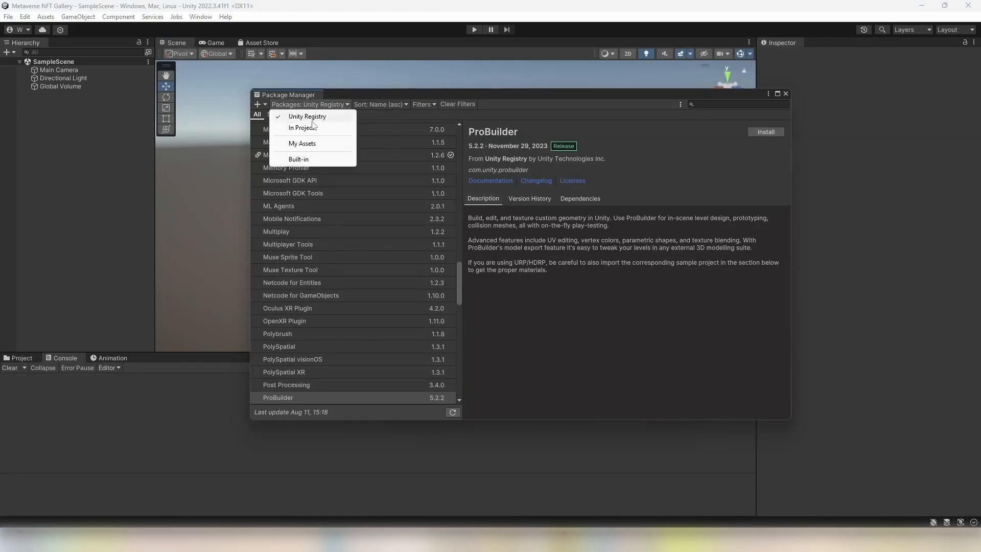
click(708, 105)
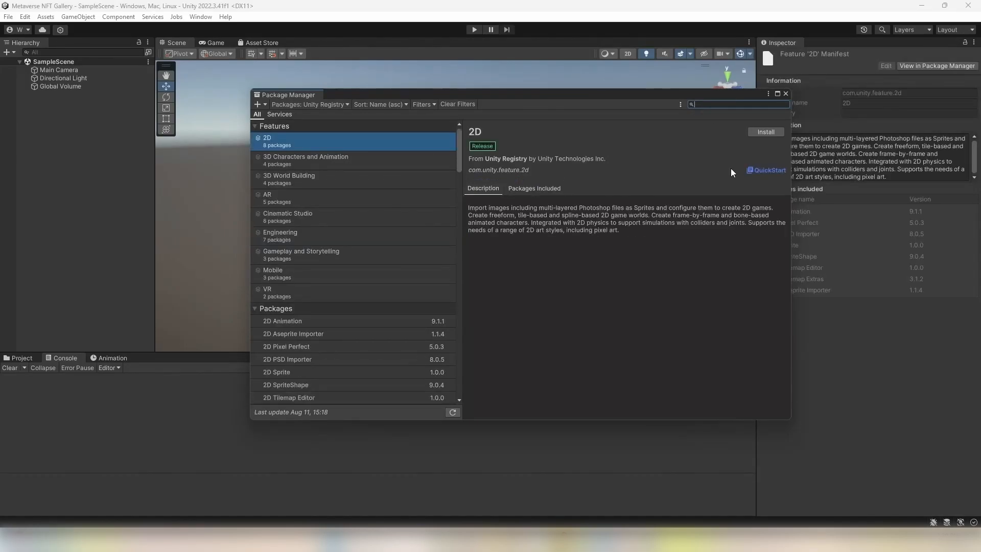
text(p)
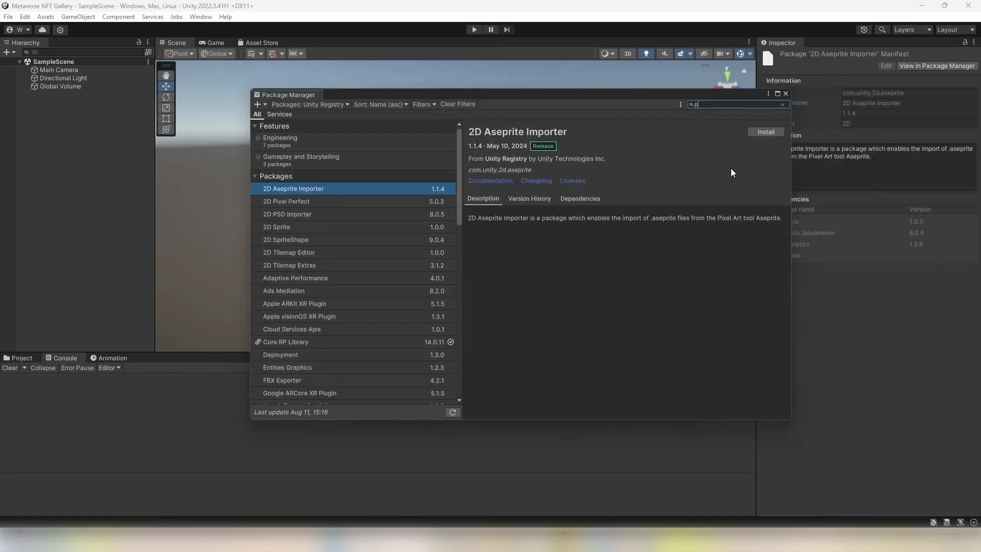
text(rob)
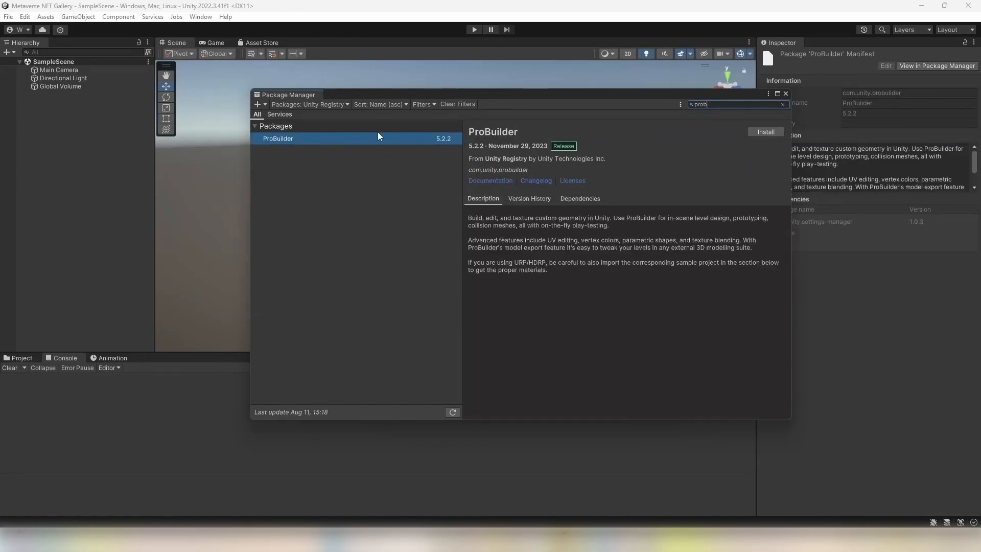
click(765, 134)
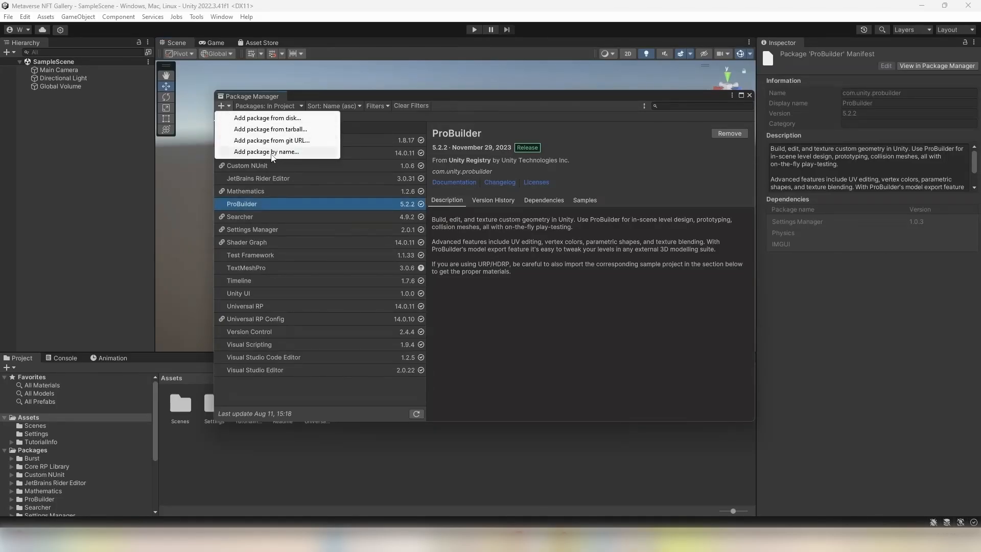
- Add the ProGrids package by its name com.unity.progrids, view its details and close the Package Manager
click(272, 153)
text(c)
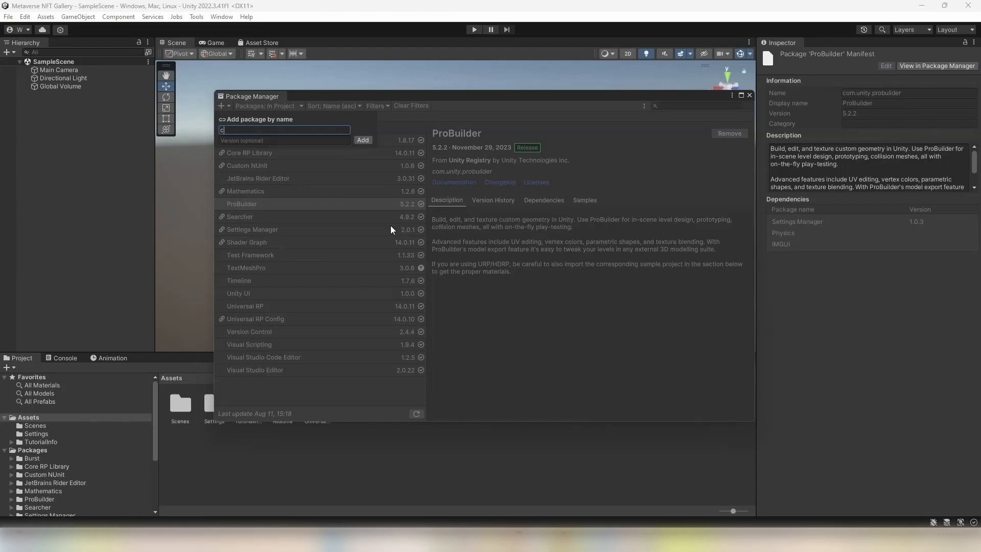
text(om.unity.progrids)
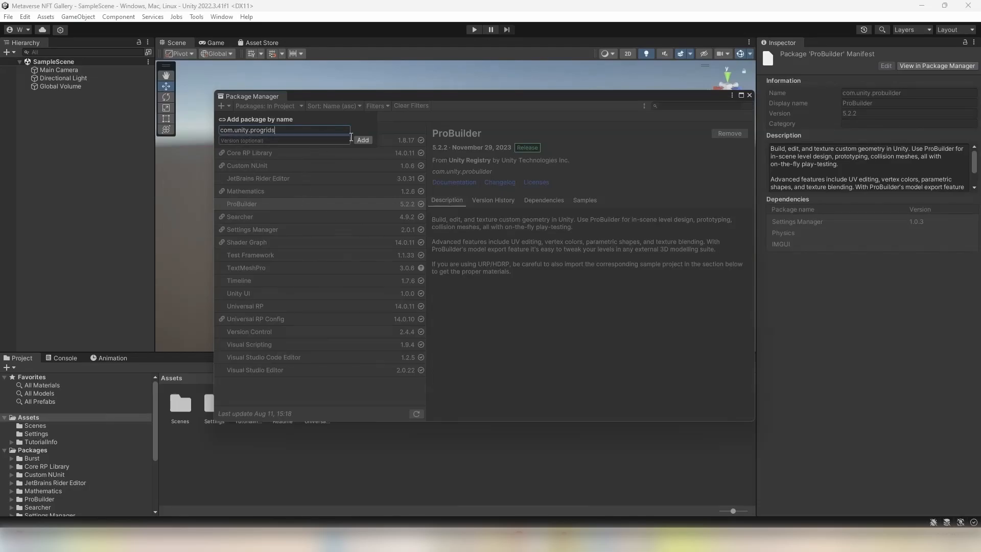
click(362, 140)
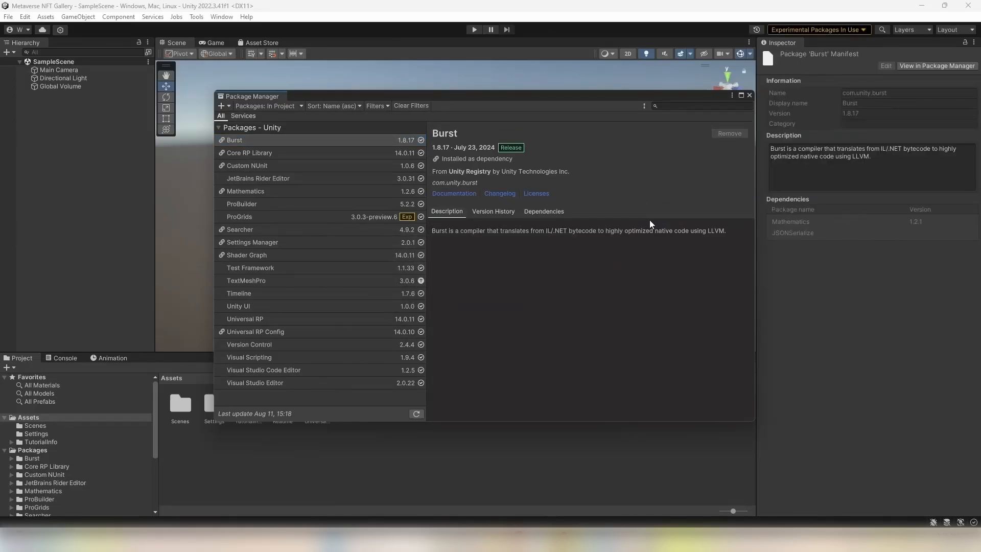
click(286, 219)
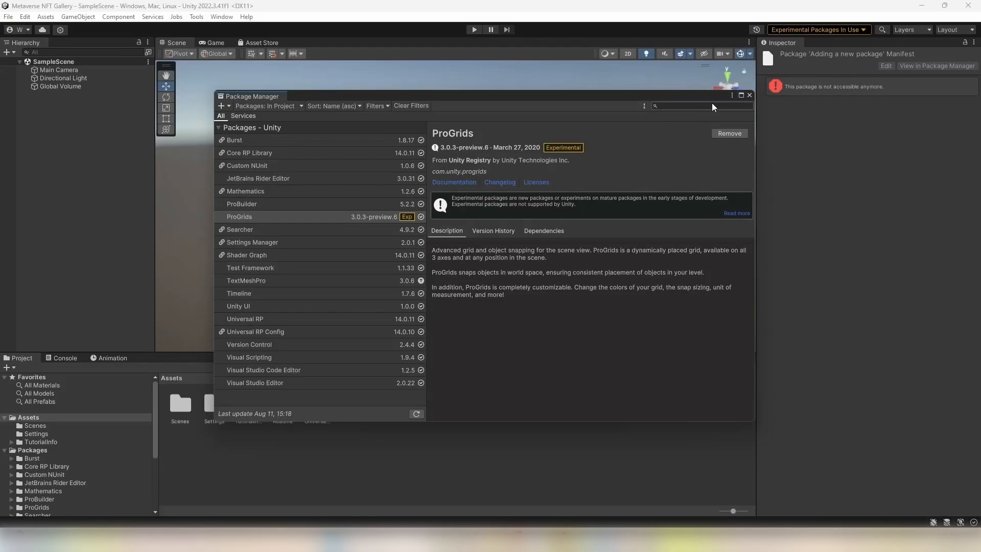
click(750, 95)
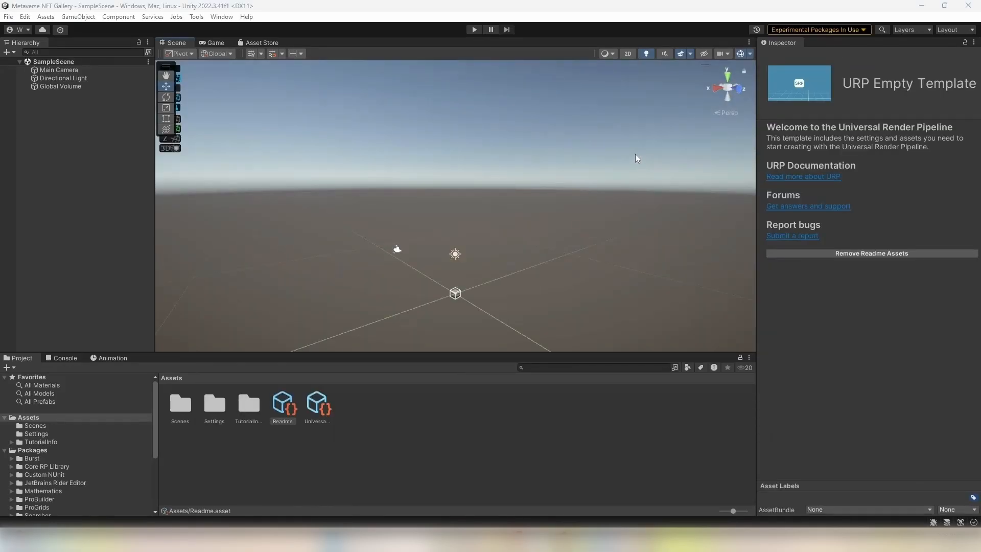
- Move the transform tools overlay beneath the ProGrids toolbar in the Scene view and open the ProGrids window
drag(166, 66, 171, 178)
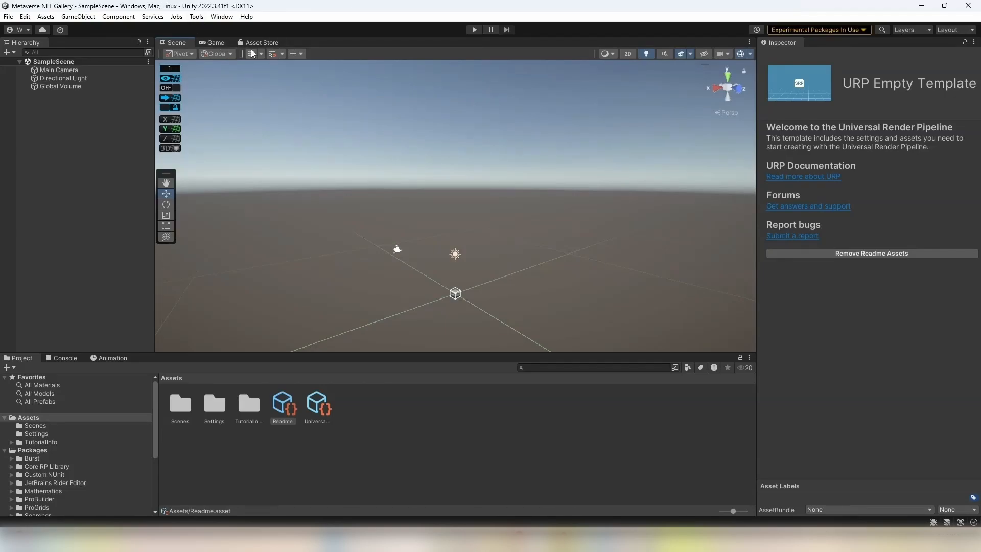
click(197, 18)
mouse_move(219, 29)
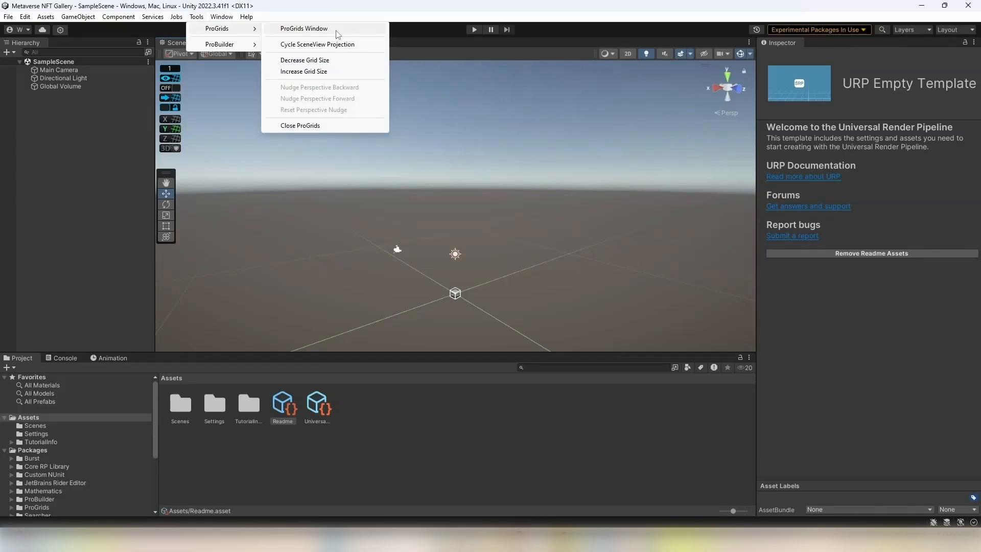
click(337, 34)
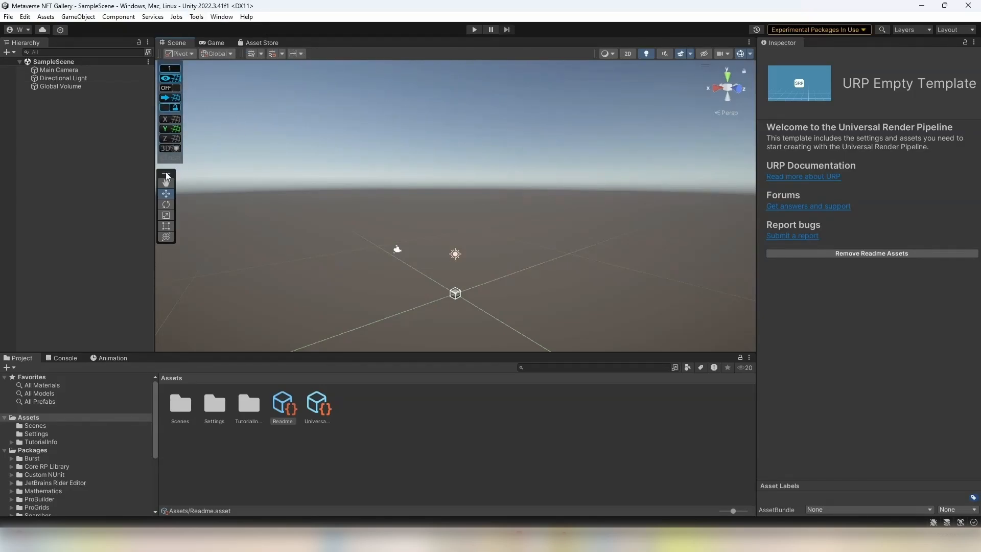
drag(166, 173, 170, 175)
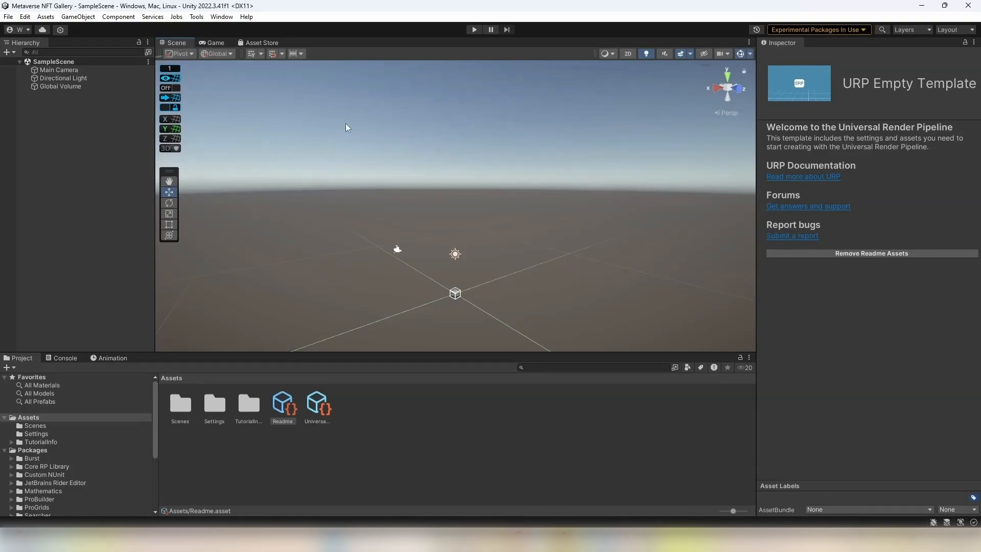
- Switch from the Scene view to the Game view
click(213, 44)
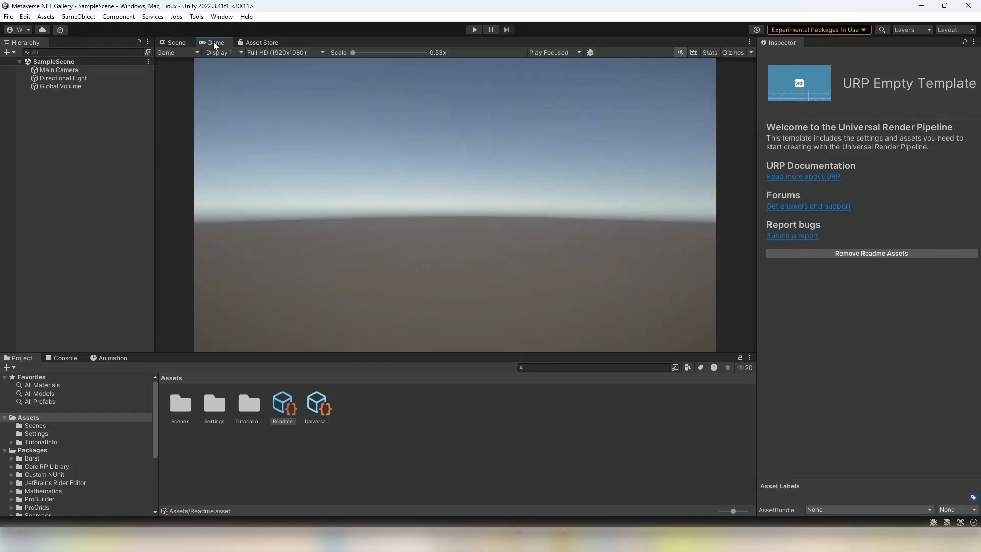
- Look around the Scene view, return to the Game view and close the Asset Store window
click(180, 43)
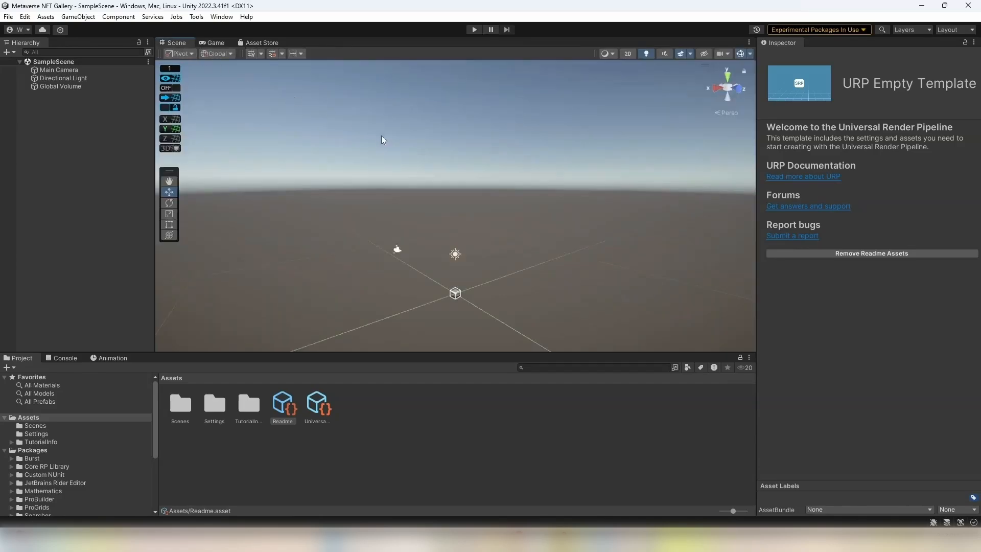
right_drag(382, 136, 493, 222)
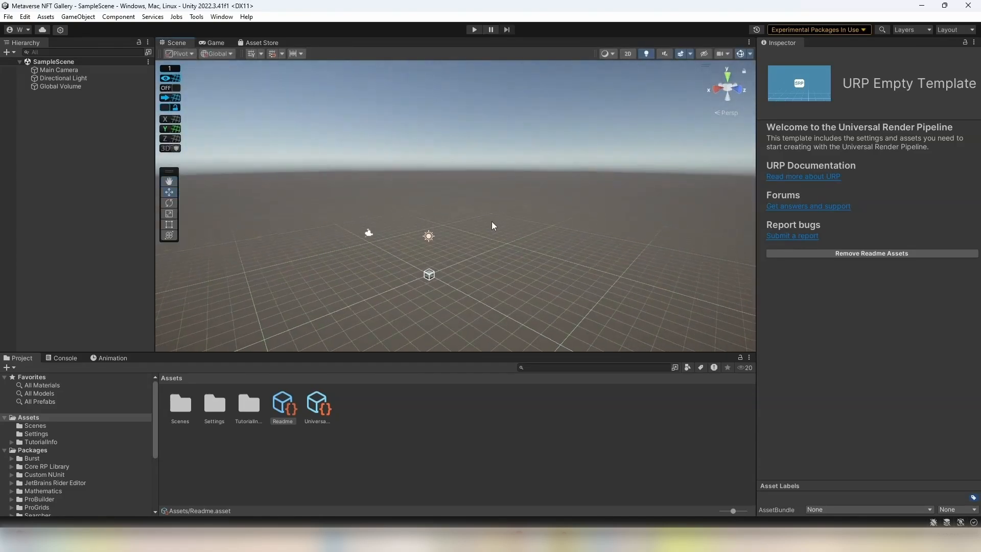
click(213, 43)
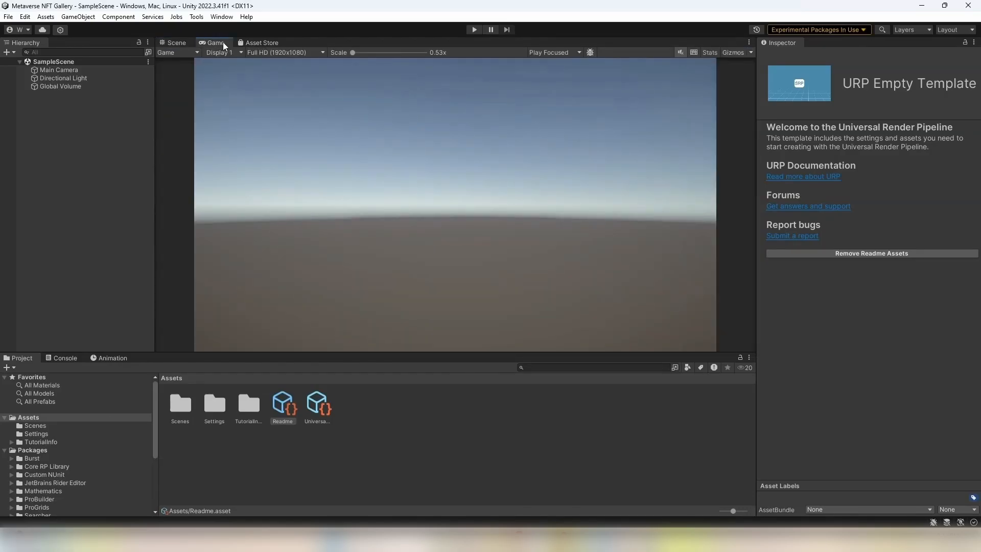
right_click(253, 41)
click(298, 59)
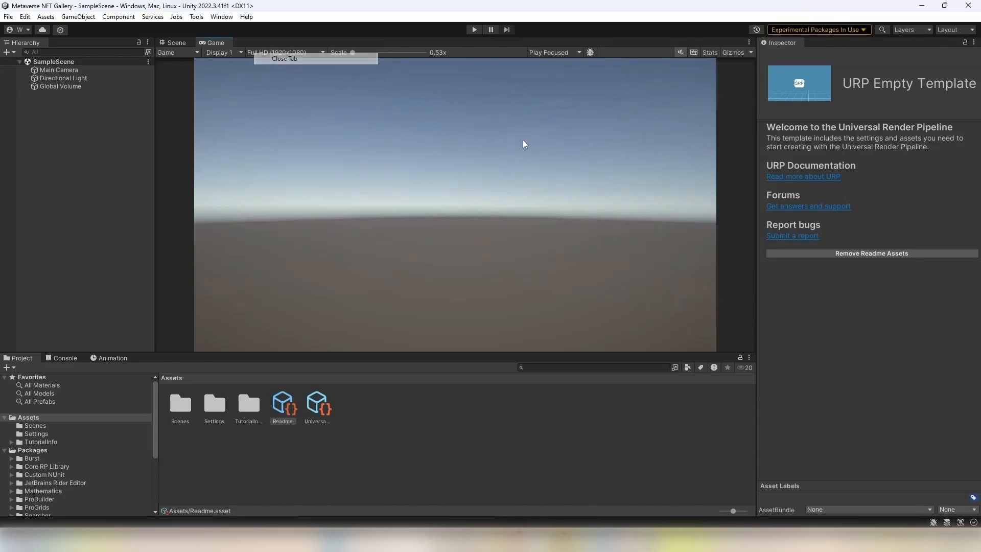
- Add a 3D cube to the scene and check how it appears in the Game view
click(176, 42)
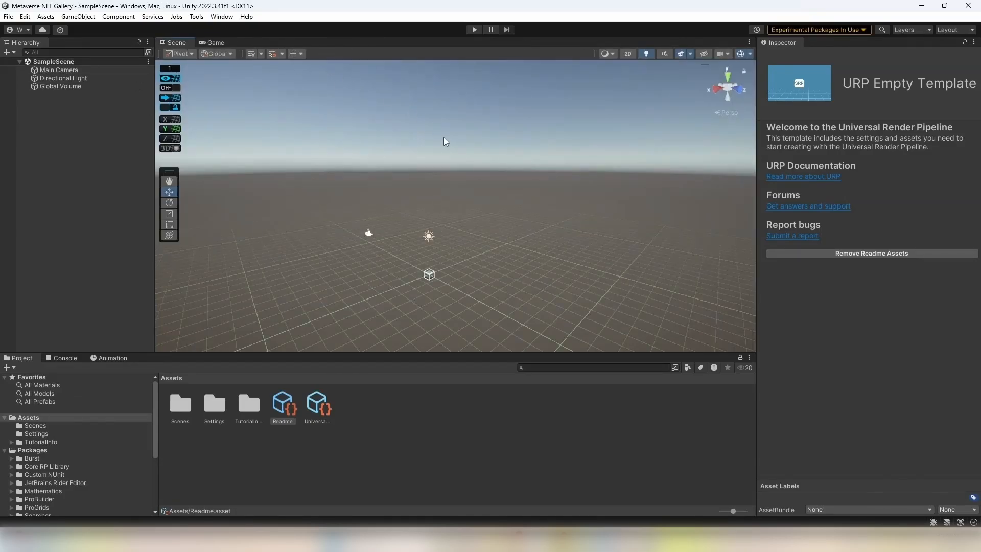
right_drag(479, 183, 485, 214)
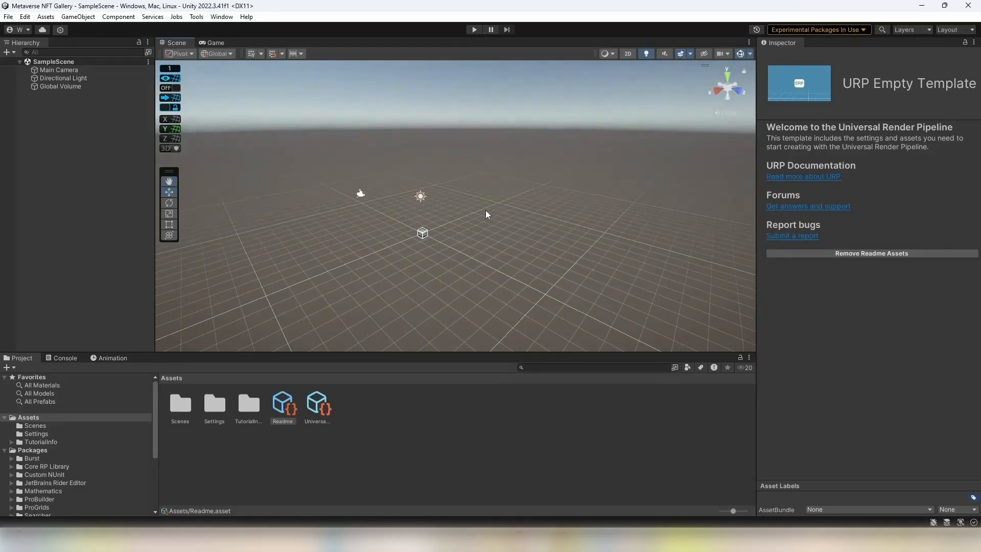
scroll(434, 202, up, 3)
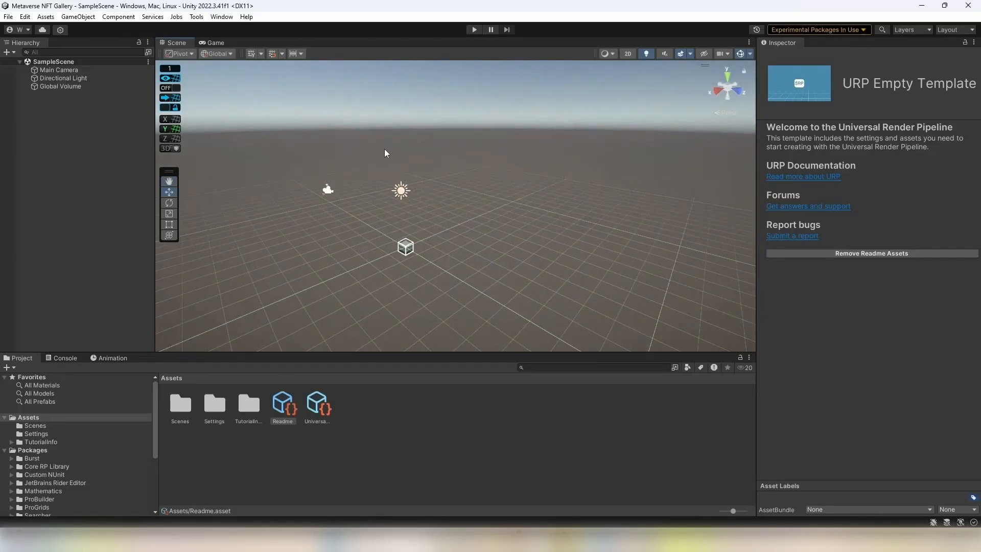
click(84, 17)
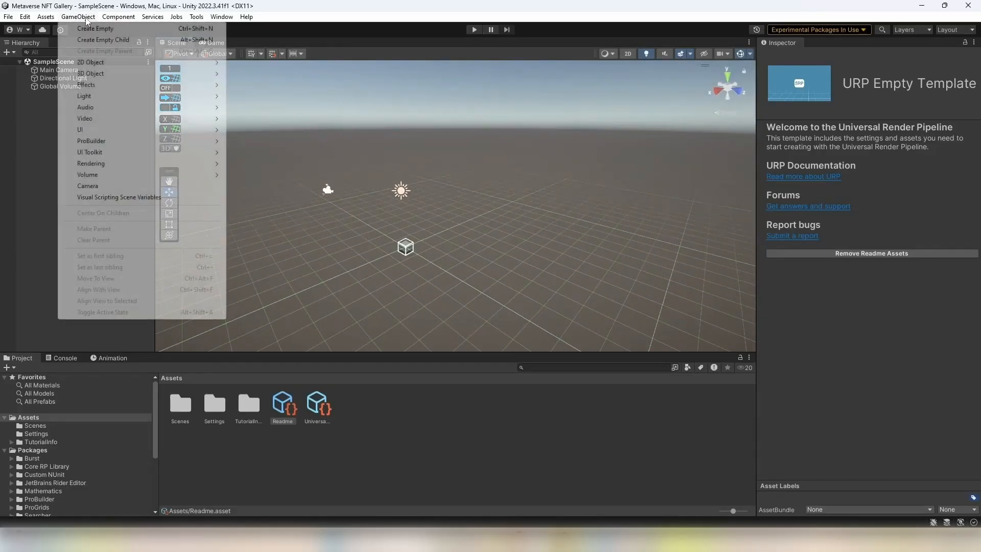
mouse_move(102, 74)
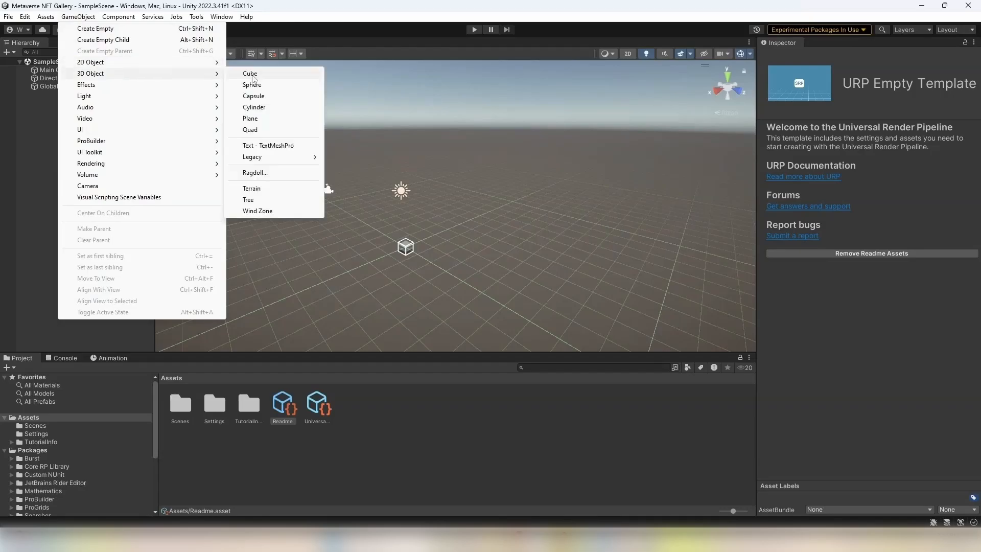
click(240, 73)
click(215, 41)
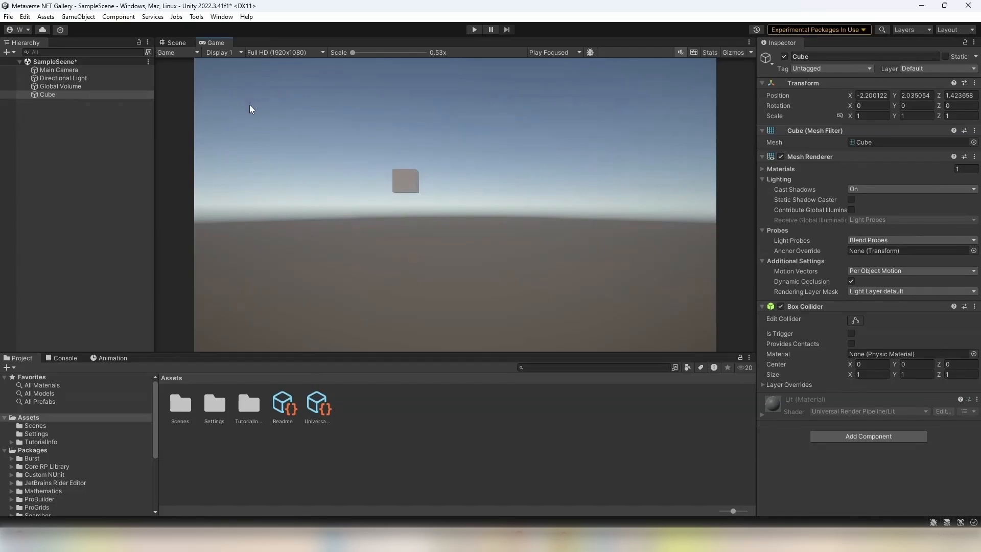
click(177, 42)
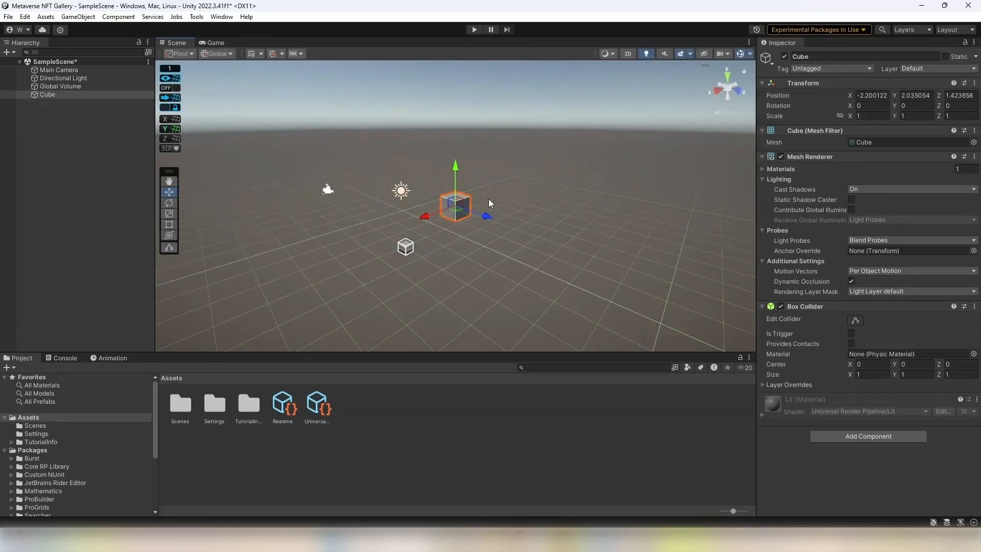
- Deselect the cube and hide both the gizmos and the ProGrids grid in the Scene view
click(522, 112)
right_drag(530, 189, 750, 89)
click(740, 54)
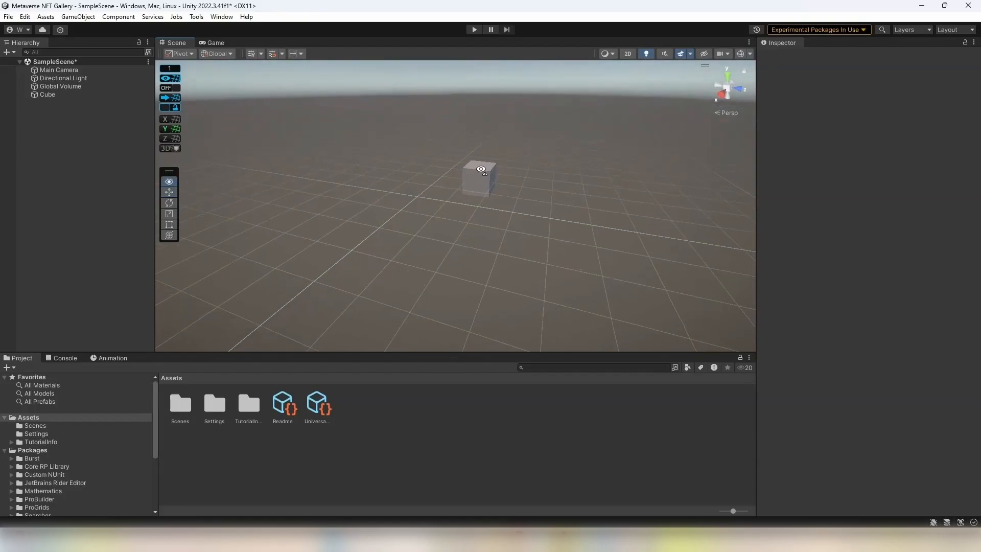
click(171, 78)
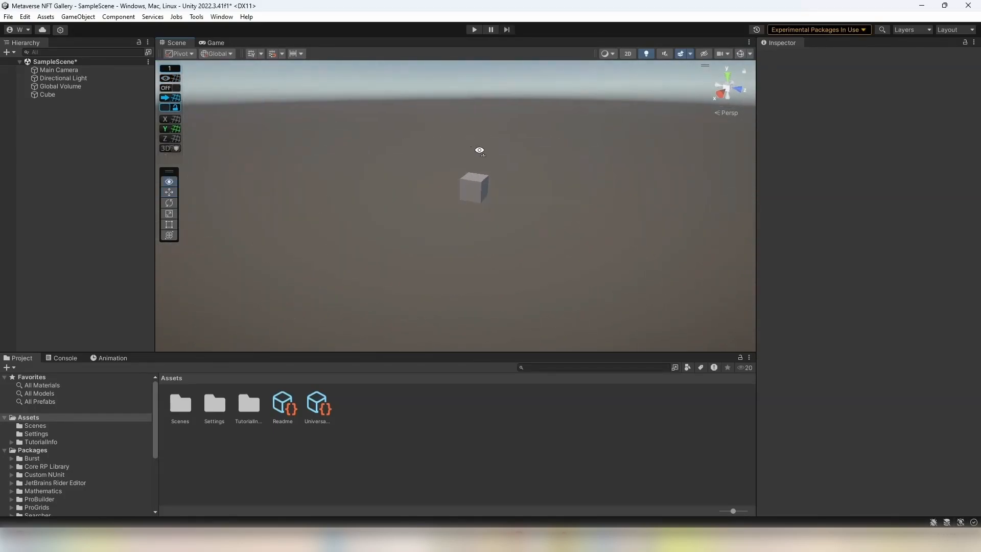
- View the cube from several angles and examine its components in the Inspector
right_drag(480, 146, 361, 140)
right_drag(423, 157, 429, 135)
right_drag(513, 168, 409, 220)
click(409, 212)
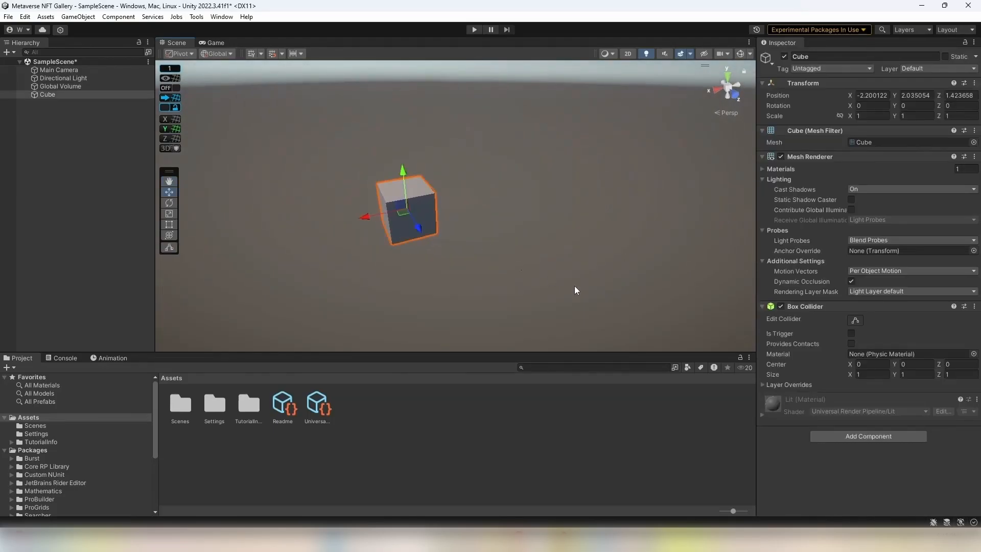
click(780, 306)
click(105, 137)
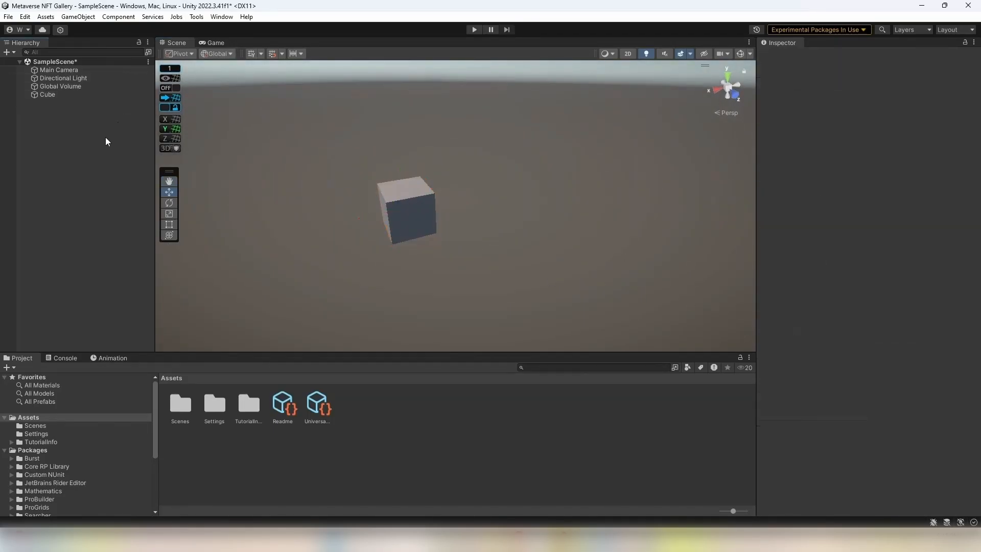
- Add a 3D sphere to the scene through the Hierarchy and compare it in the Game and Scene views
click(214, 41)
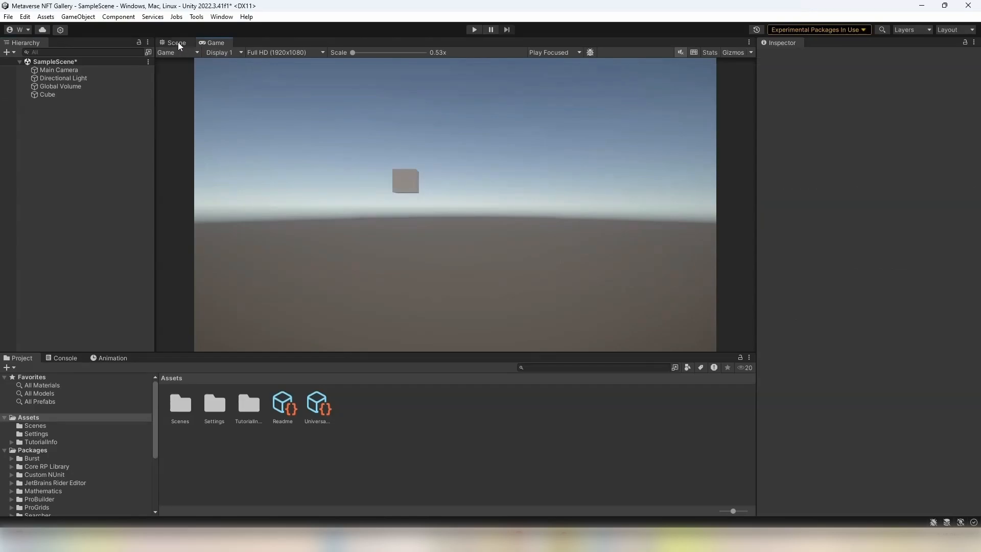
right_click(72, 116)
mouse_move(147, 294)
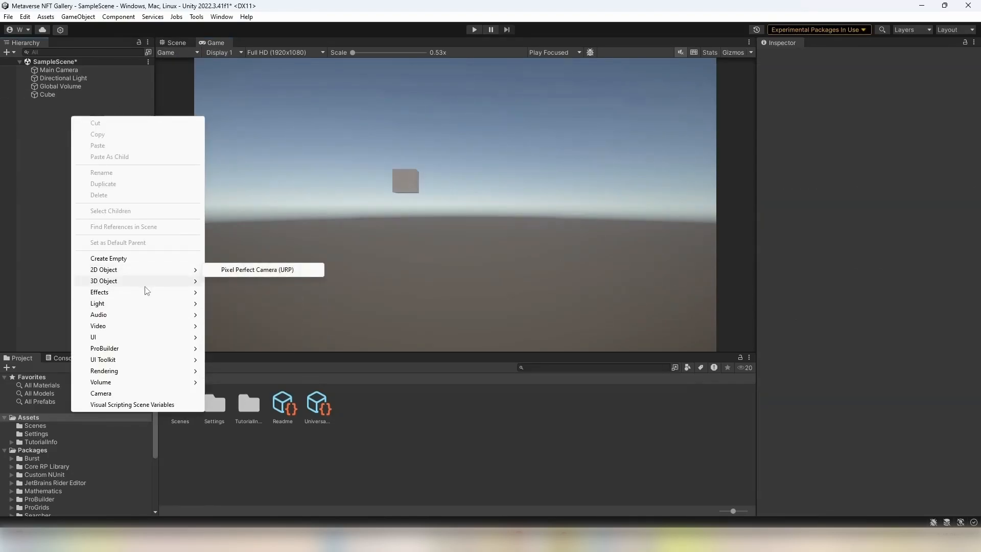
click(243, 293)
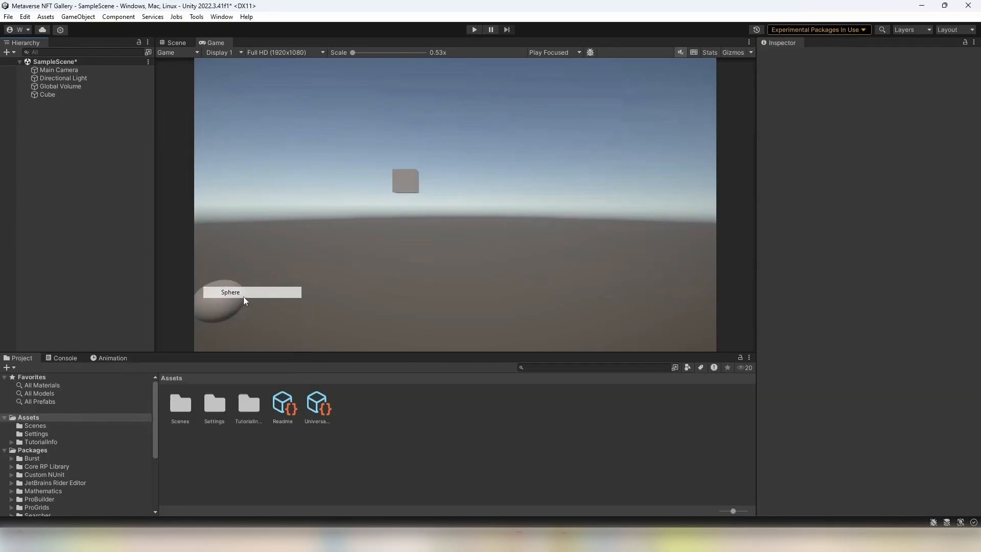
click(184, 43)
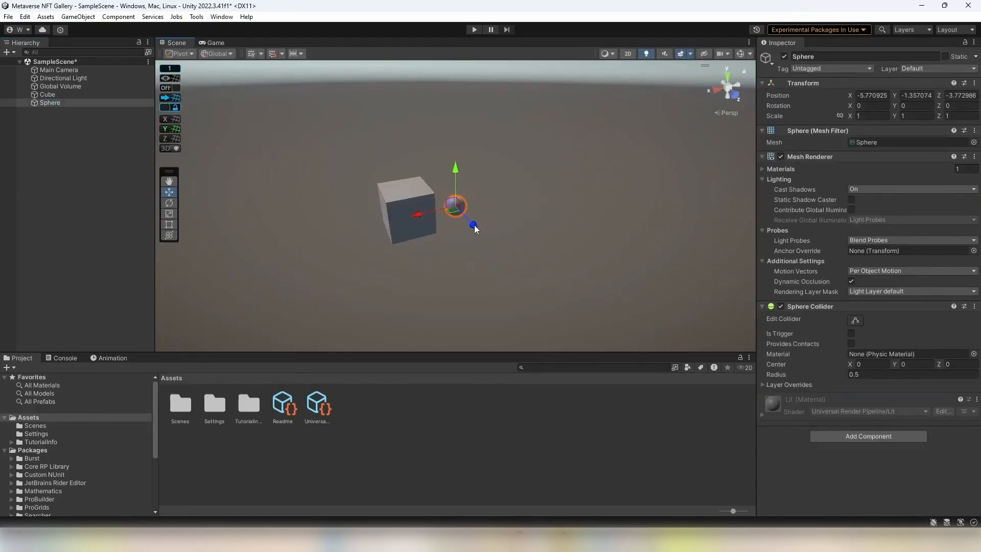
click(216, 43)
click(177, 43)
- Move the sphere near the cube to about X -3.49, Y 0.73, check it in the Game view and save the scene
right_drag(435, 220, 409, 184)
key(d)
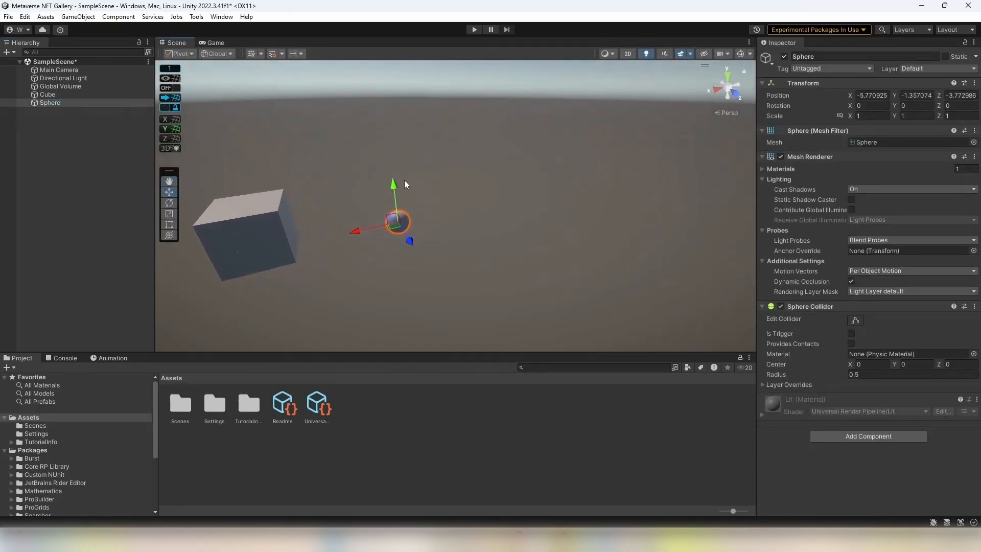
drag(397, 183, 372, 133)
drag(357, 192, 289, 191)
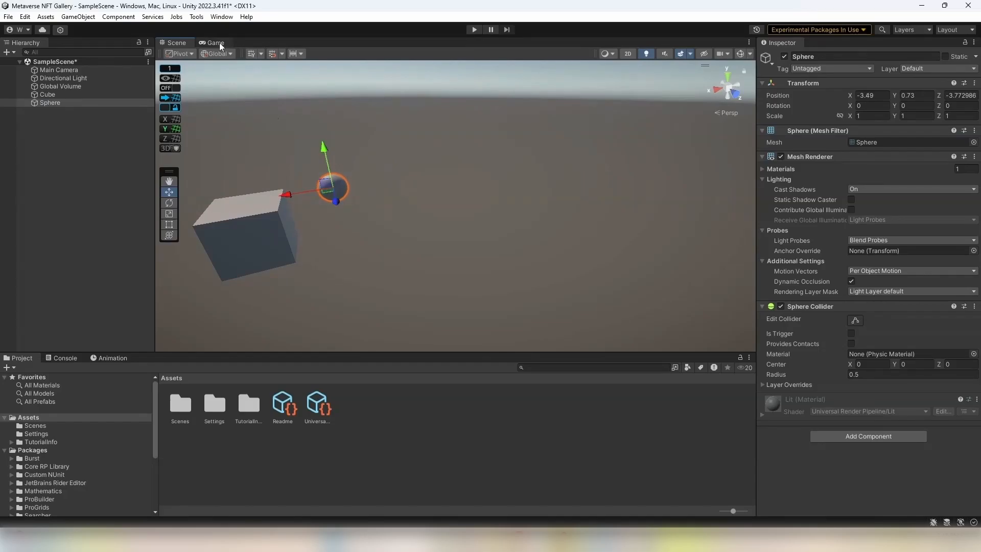
click(216, 43)
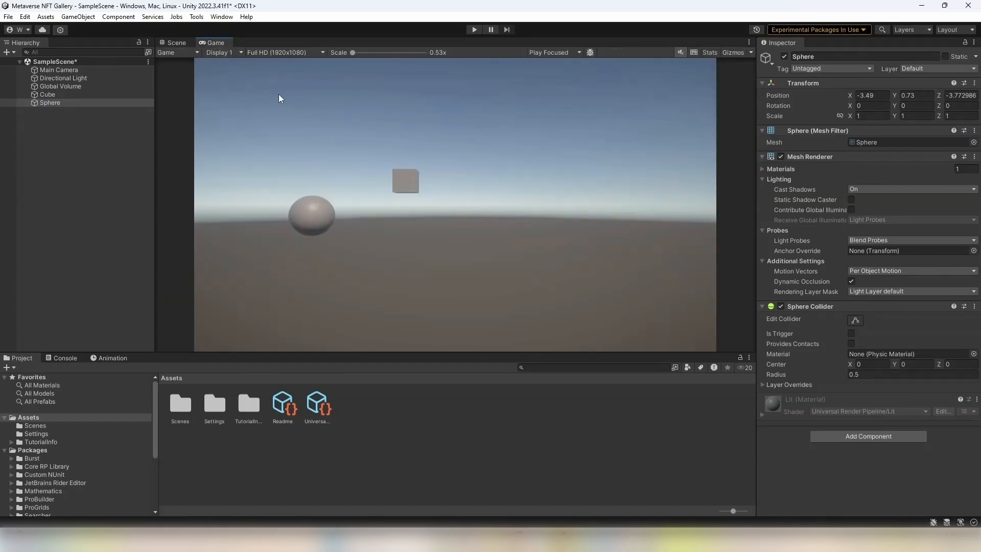
click(176, 43)
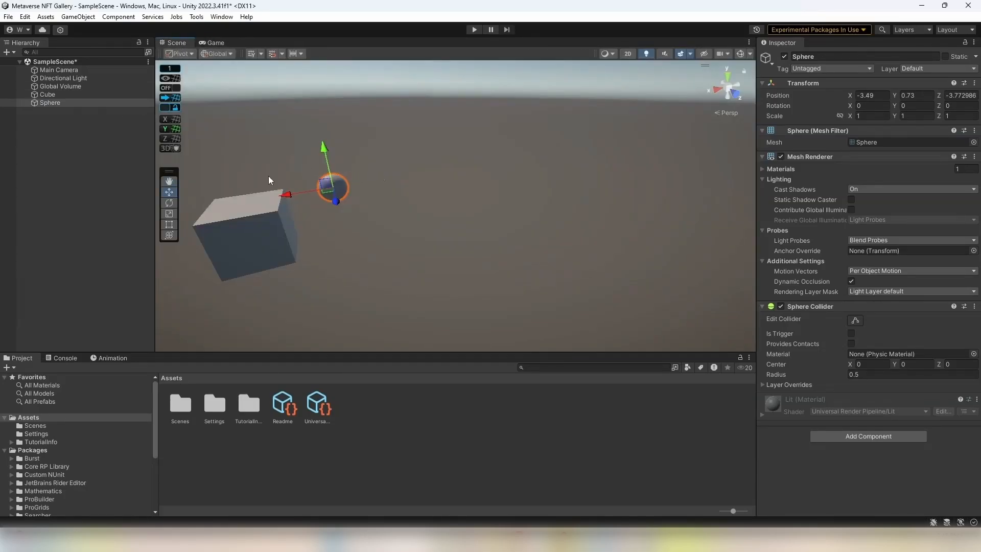
key(ctrl+s)
alt+drag(311, 183, 313, 169)
- Select the Main Camera and turn the gizmos back on in the Scene view
click(213, 43)
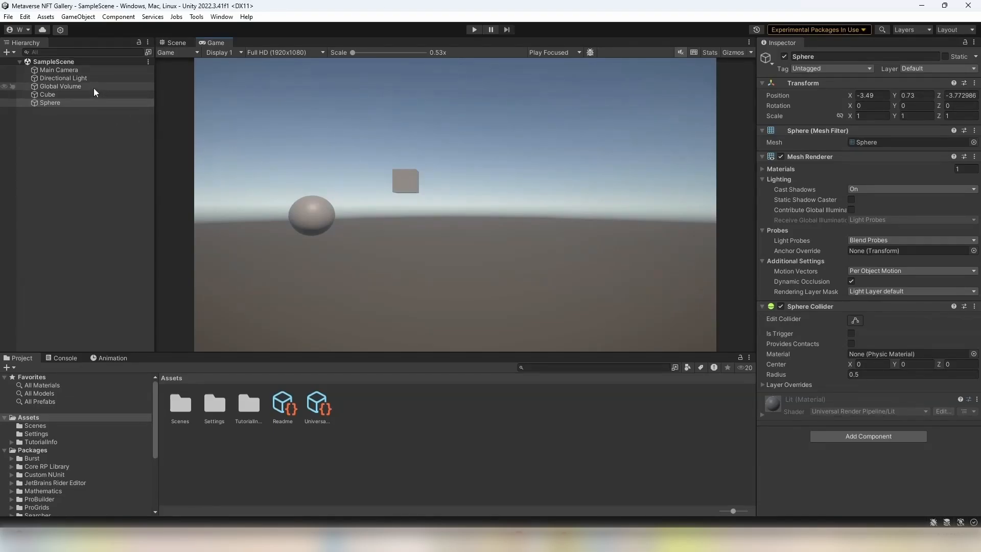
click(88, 71)
click(177, 39)
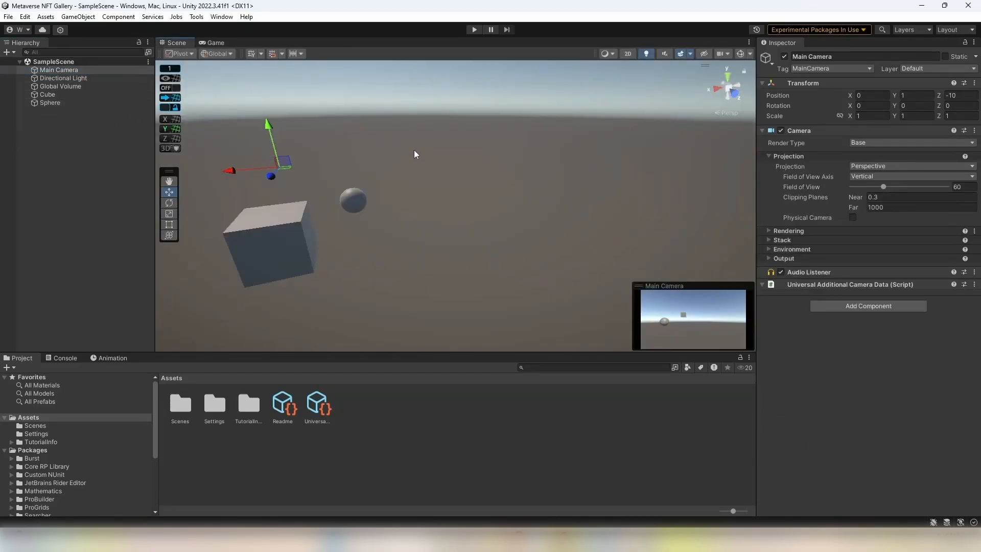
right_drag(414, 150, 691, 134)
key(s)
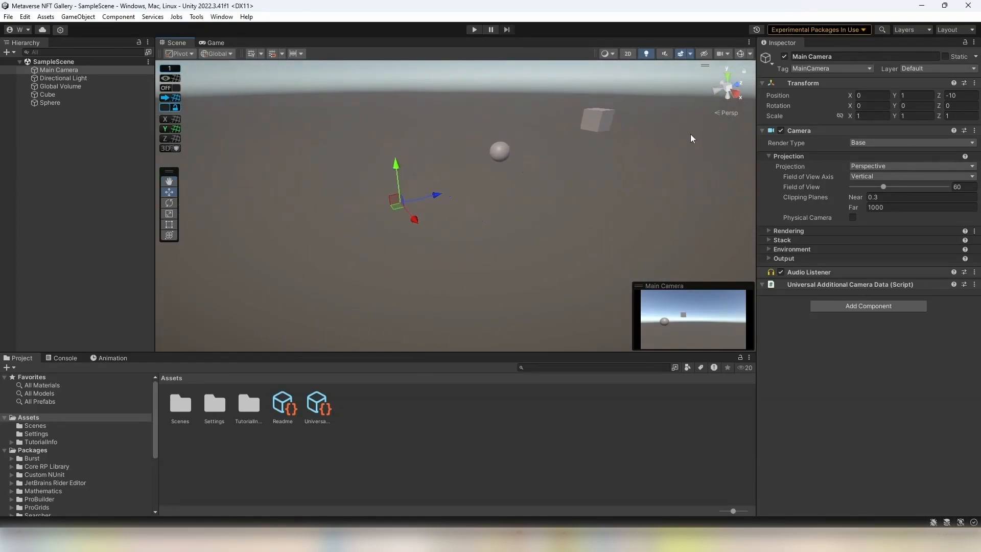
click(740, 53)
- Examine the Main Camera's position and view frustum from several angles and compare it with the Game view
right_drag(562, 158, 510, 219)
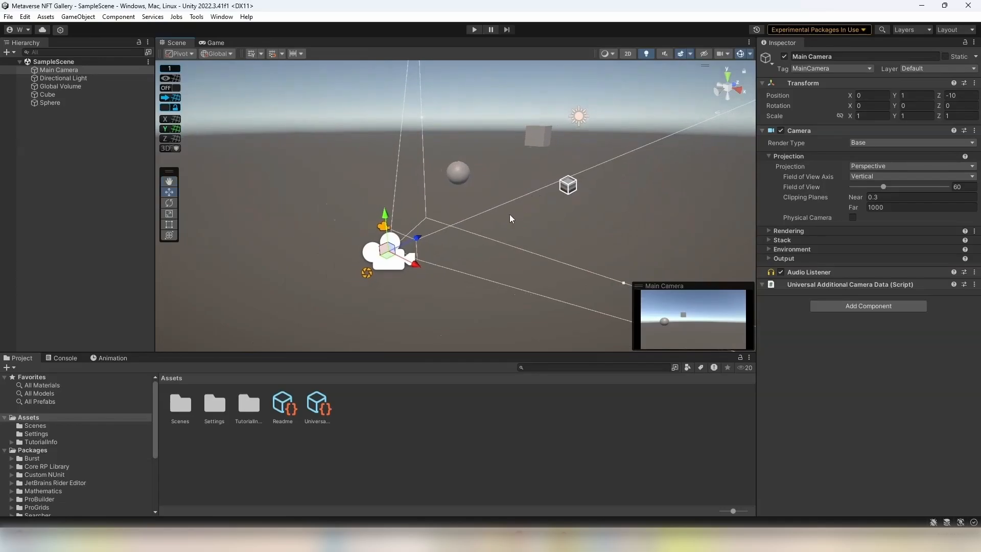
scroll(341, 235, up, 2)
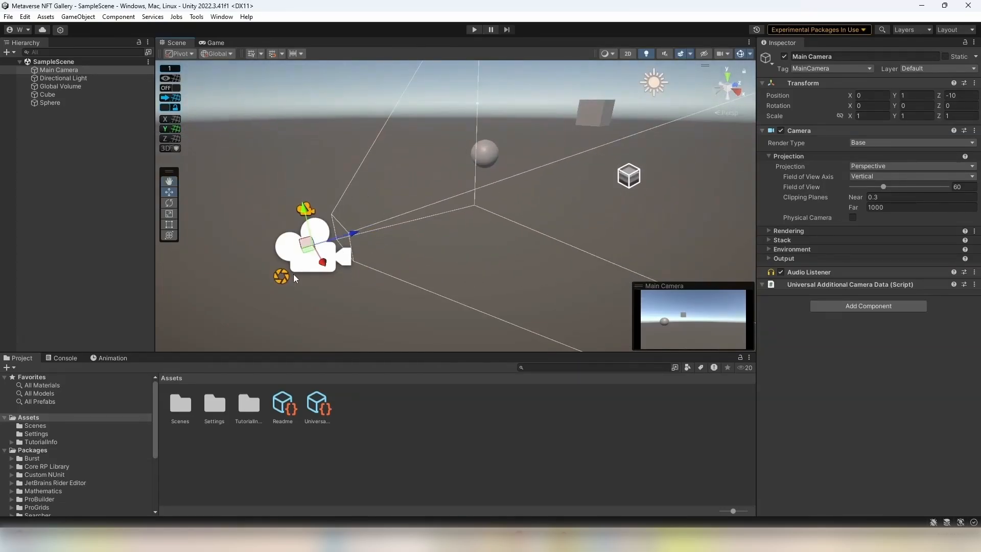
right_drag(294, 275, 500, 199)
key(w)
key(s)
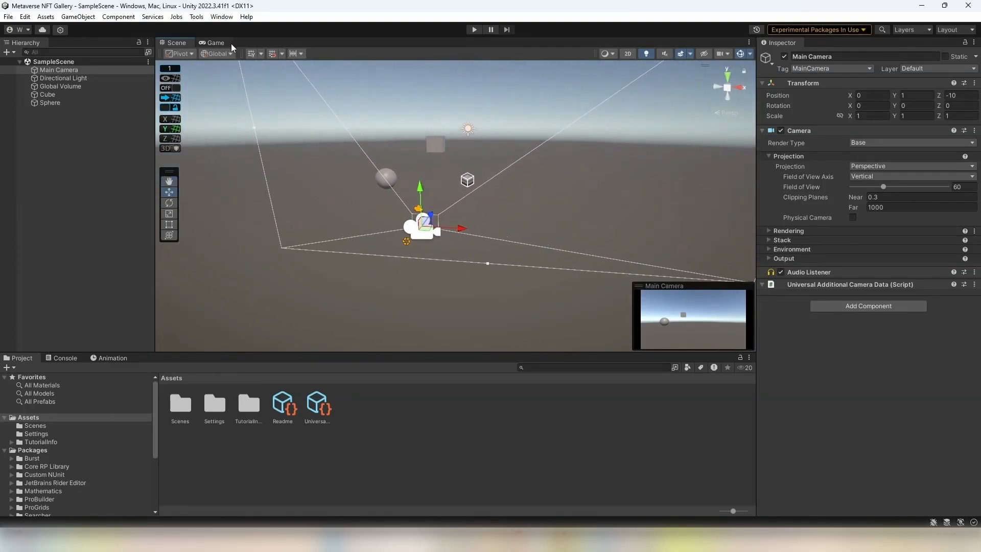
click(217, 43)
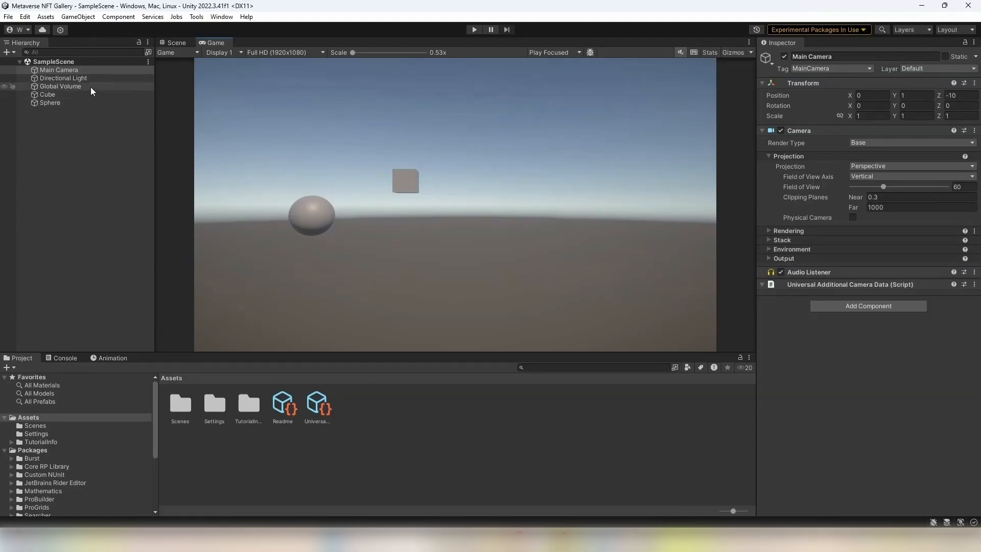
- Delete the sphere and the cube from the scene
click(82, 103)
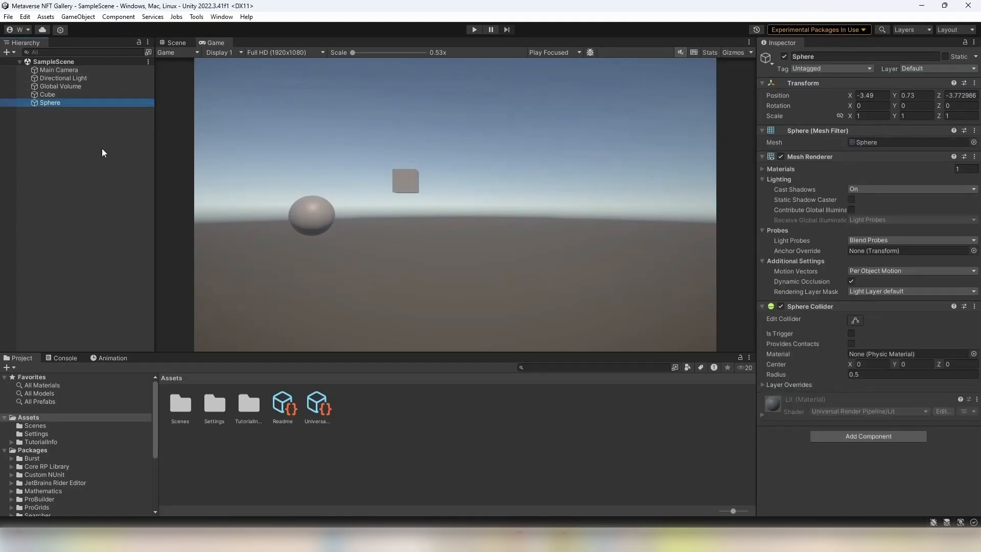
ctrl+click(64, 95)
key(Delete)
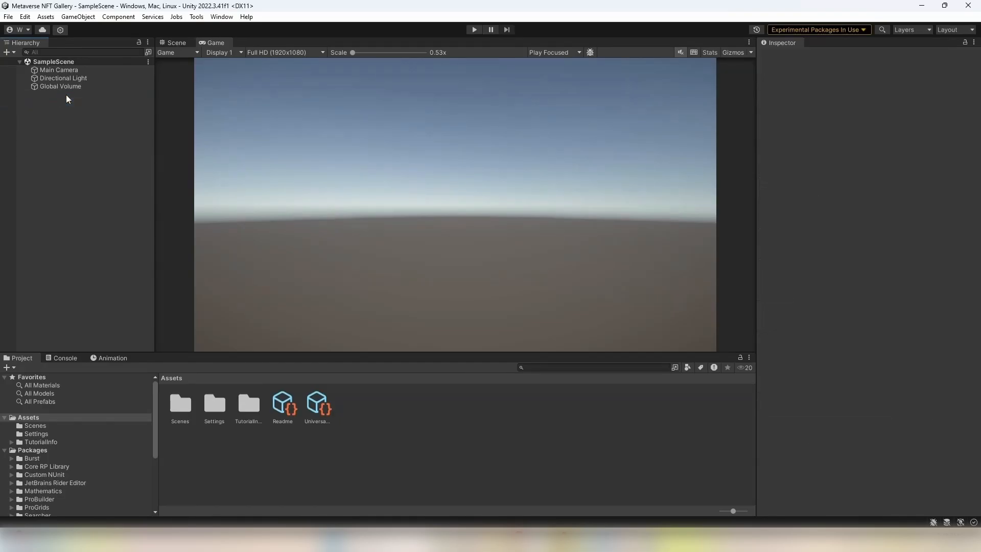
- Deactivate the Global Volume object and save the scene
click(76, 80)
click(64, 87)
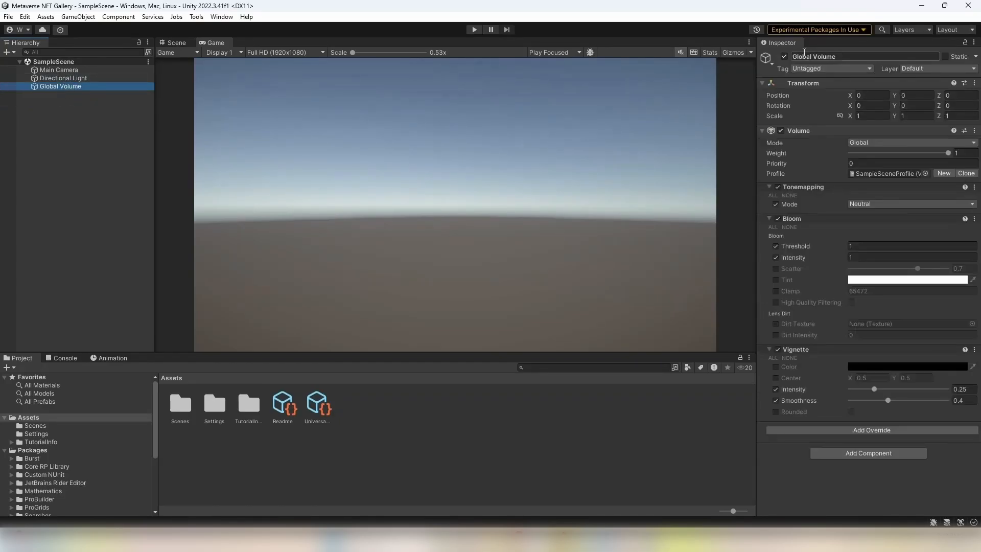
click(785, 57)
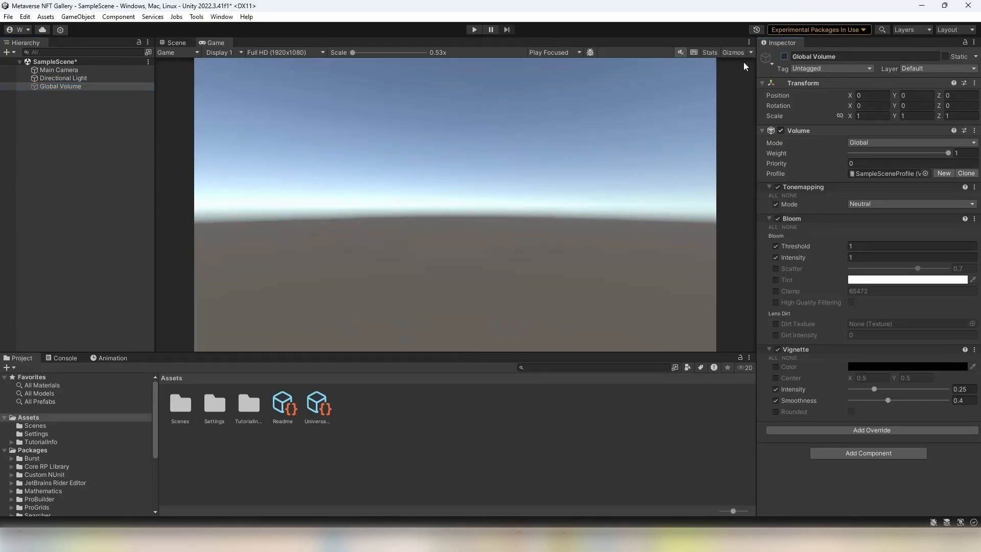
key(ctrl+s)
- Select the Directional Light and then the Main Camera, and examine the camera in the Scene view
click(81, 78)
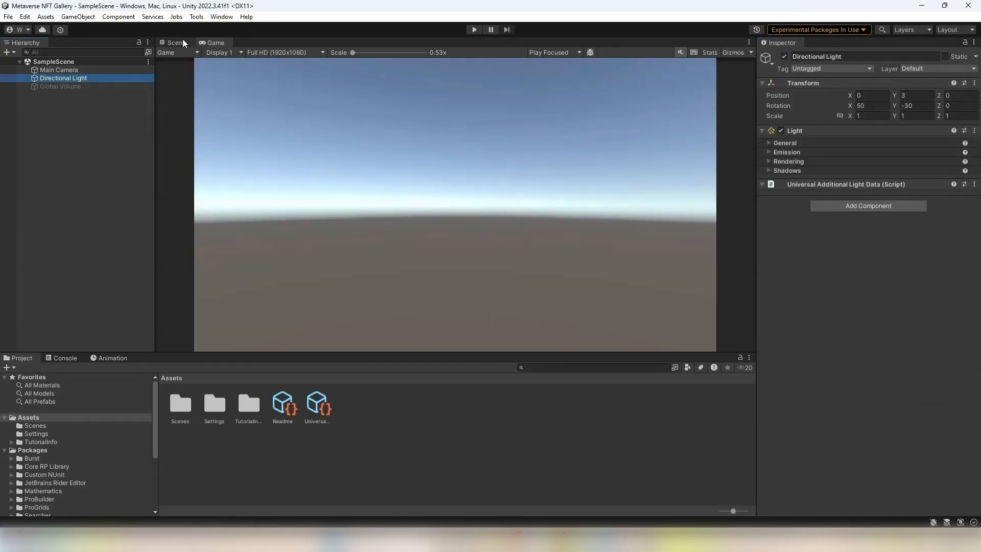
click(59, 70)
click(177, 43)
right_drag(483, 200, 406, 184)
key(d)
right_click(413, 210)
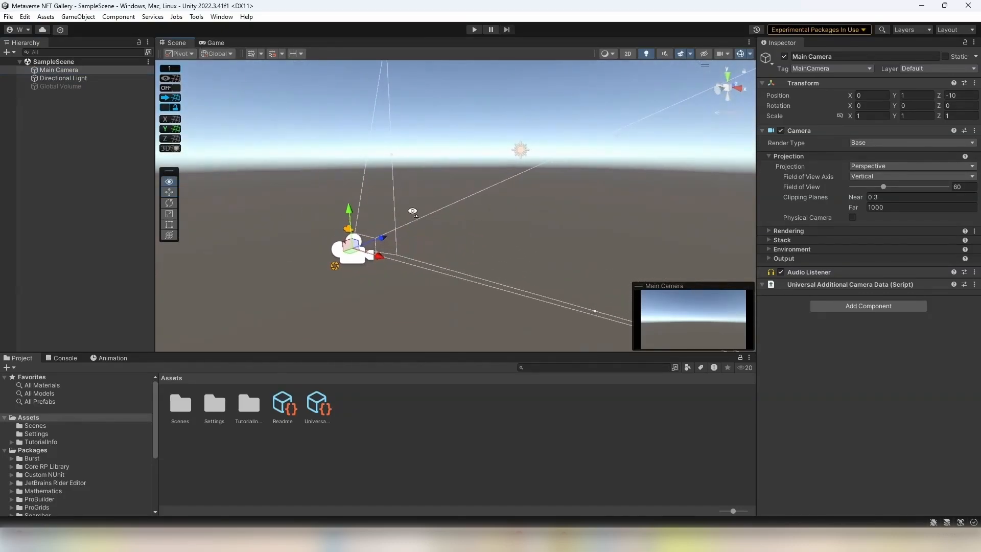
- Turn the gizmos off in the Scene view and compare the scene with the Game view
click(740, 53)
right_drag(497, 197, 506, 225)
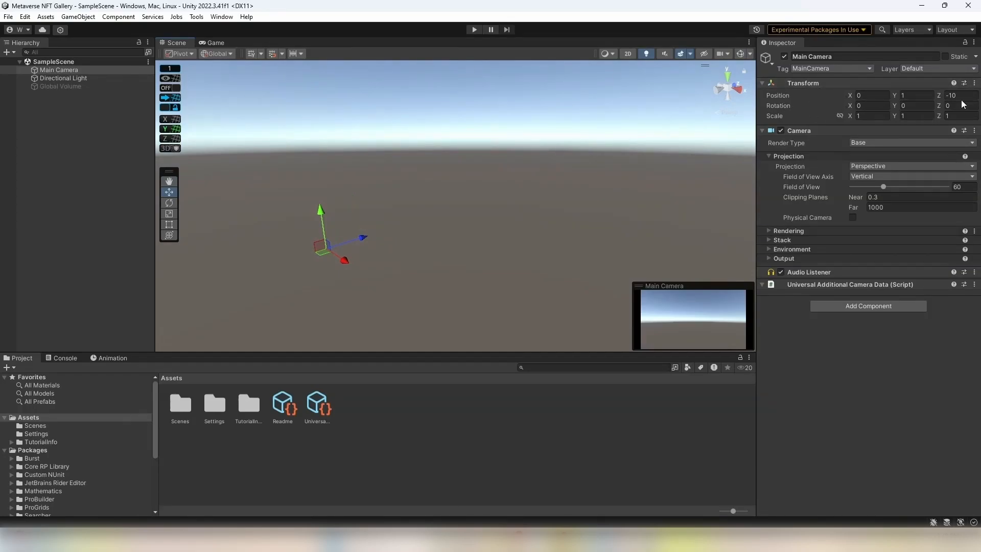
right_drag(603, 176, 651, 164)
click(211, 42)
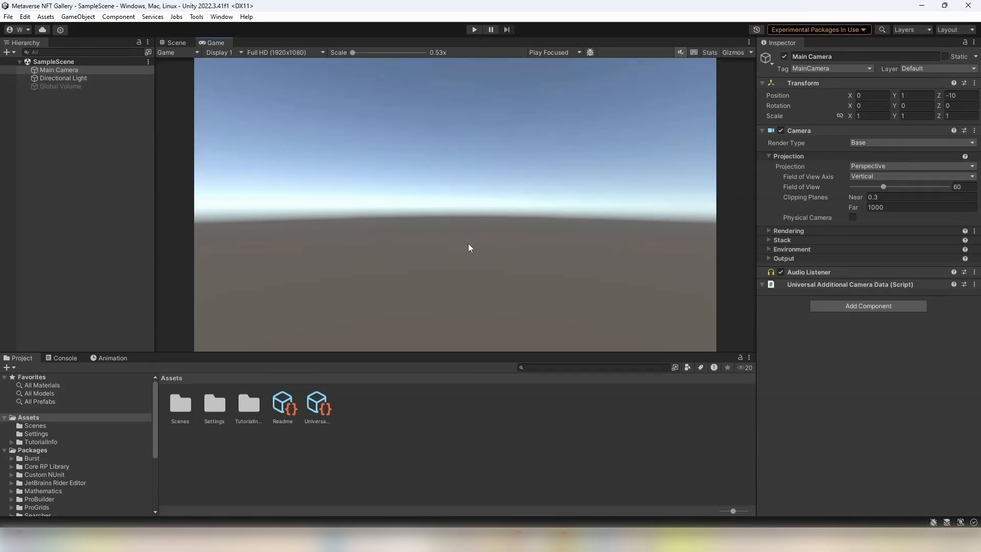
key(ctrl+1)
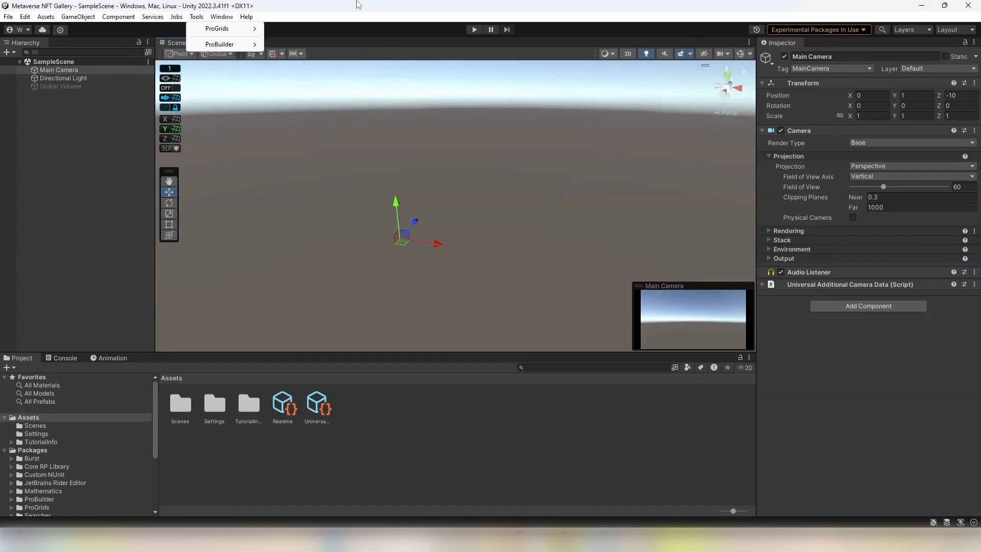
- Open the ProBuilder window and dock it as a tab beside the Inspector
click(375, 86)
click(197, 17)
mouse_move(222, 47)
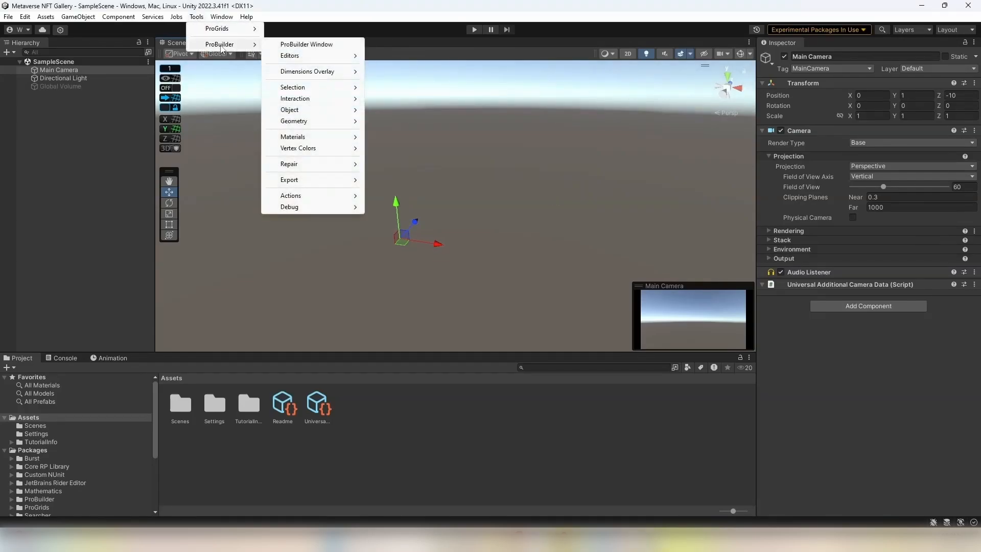
click(340, 46)
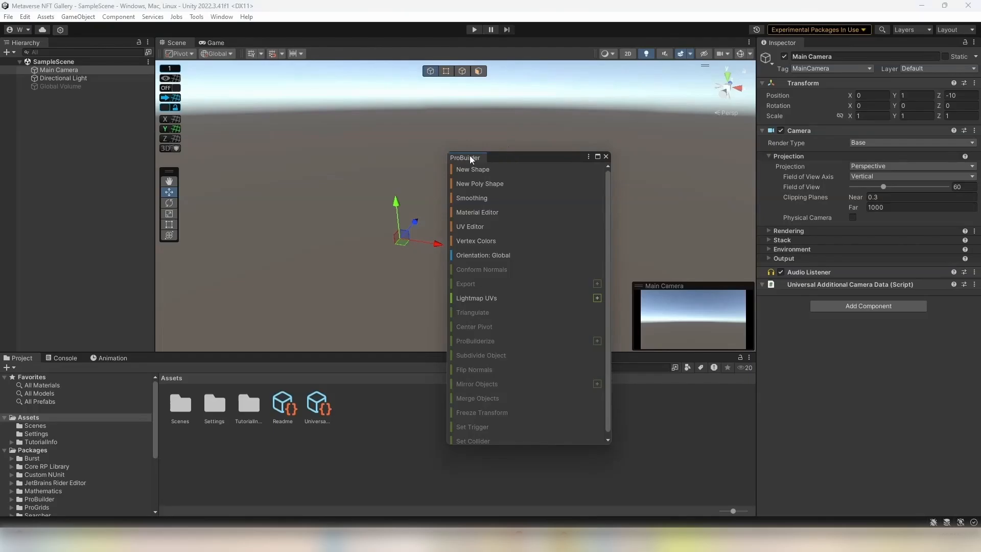
drag(469, 156, 689, 129)
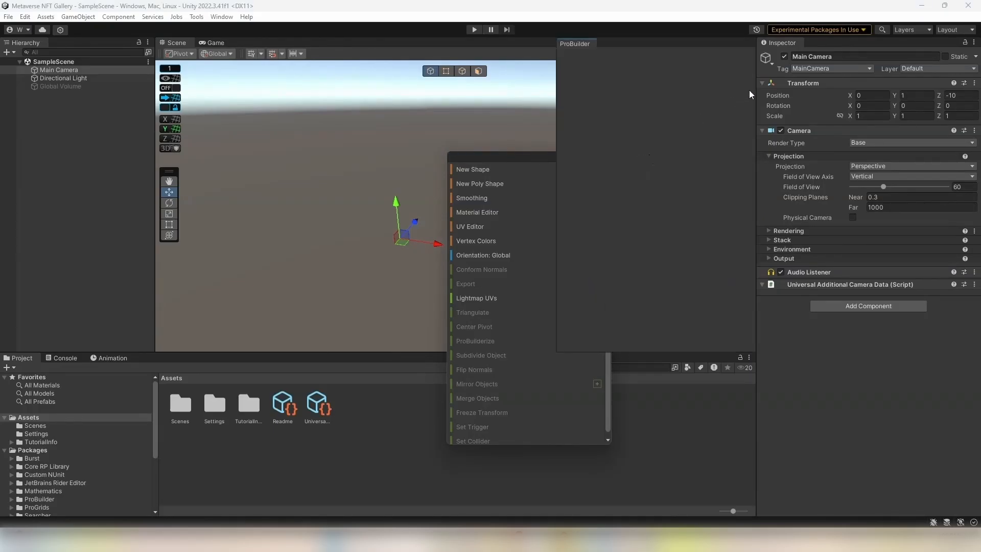
drag(749, 90, 817, 45)
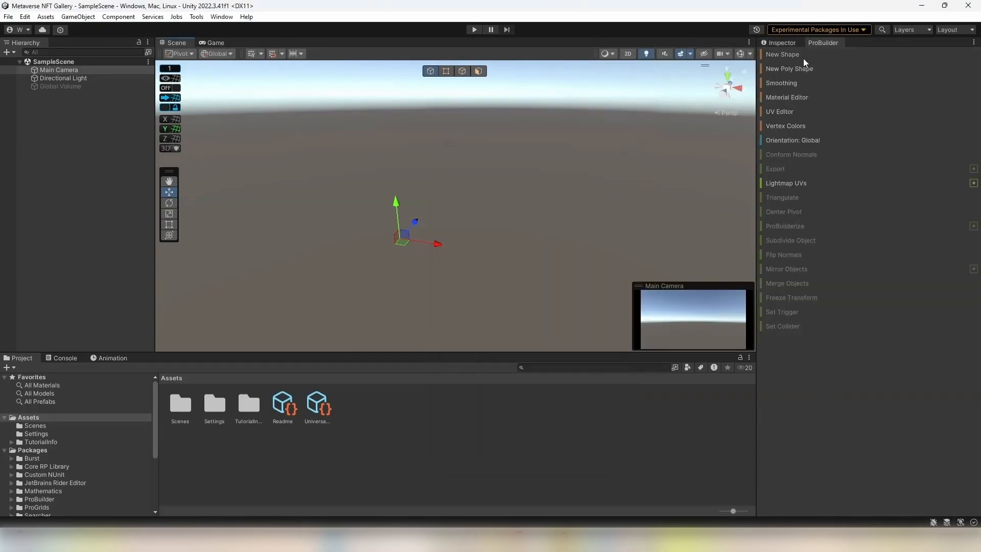
- Widen the Inspector panel and switch between the ProBuilder and Inspector views, ending on the Inspector
click(781, 41)
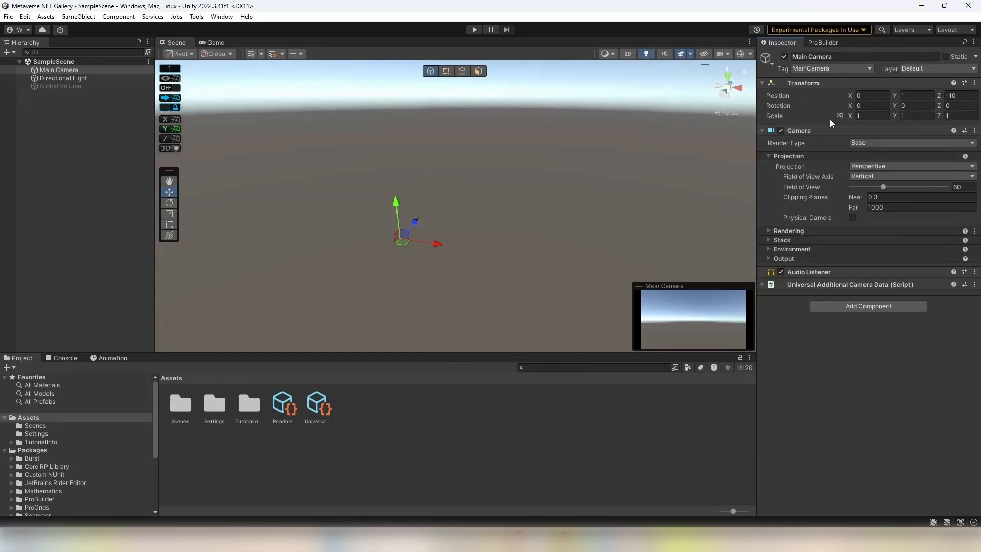
drag(754, 114, 714, 116)
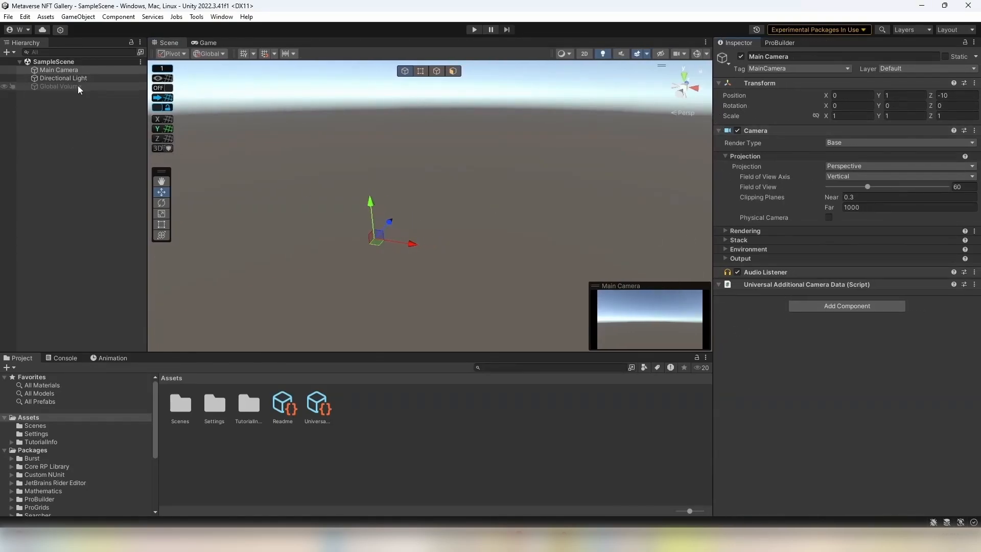
click(773, 42)
click(739, 44)
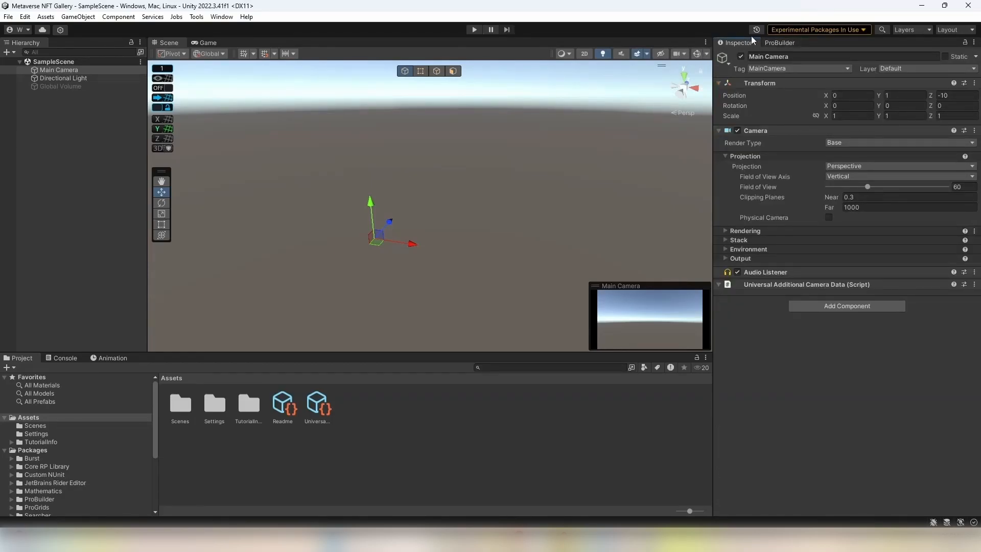
- Inspect the properties of the Directional Light, Global Volume, Main Camera and the UniversalRenderPipelineGlobalSettings asset
click(91, 79)
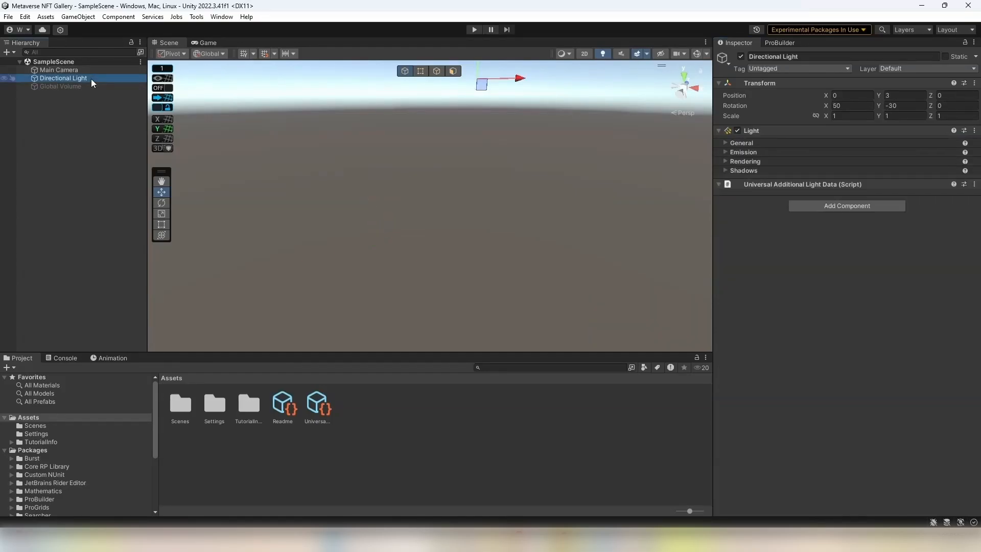
click(84, 85)
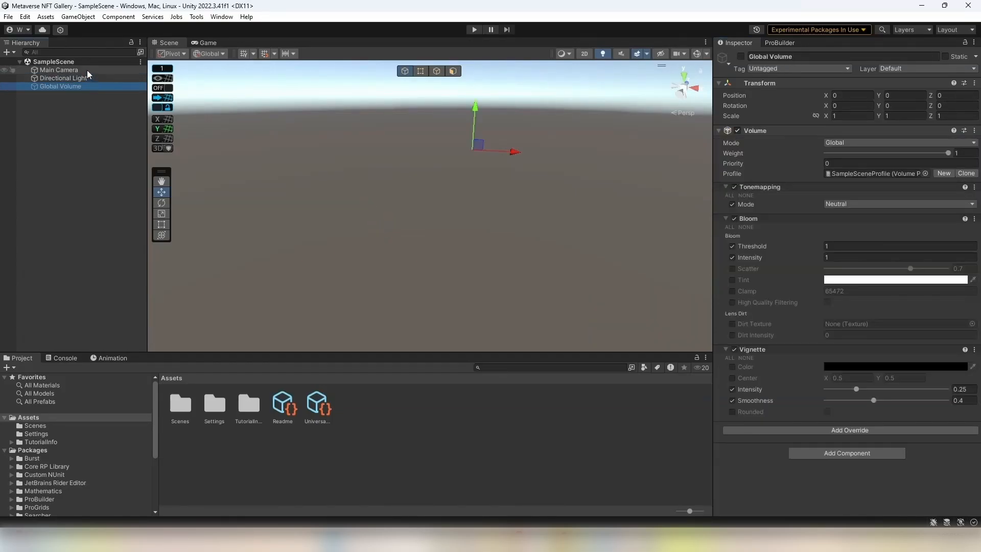
click(87, 71)
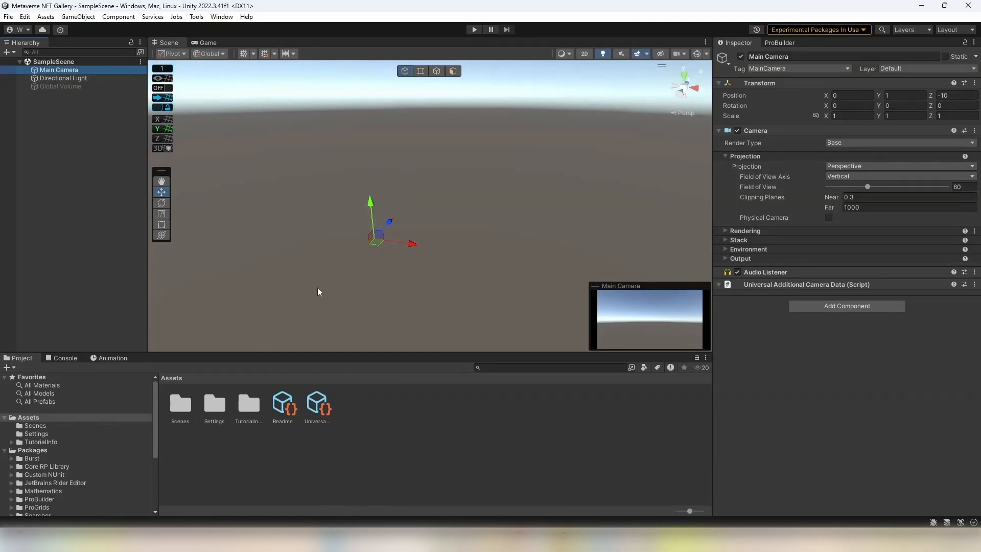
click(316, 408)
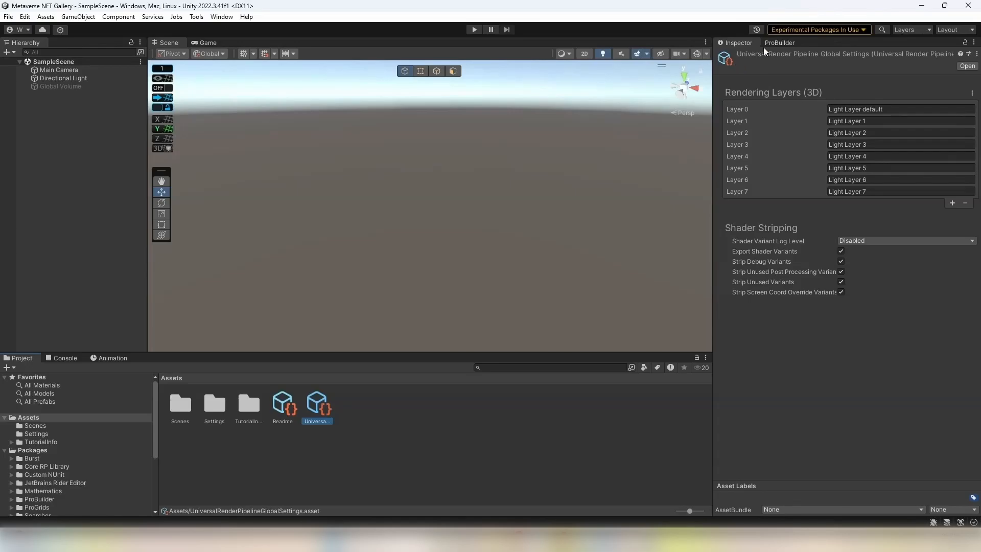
- Try docking the Inspector beside the Game view, then return it to its place beside ProBuilder
drag(731, 43, 341, 94)
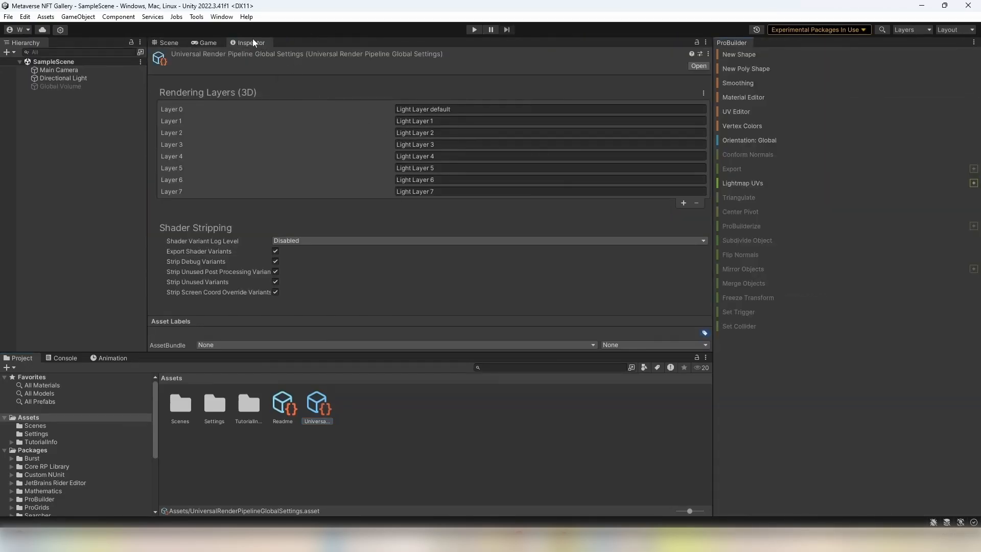
drag(252, 42, 751, 43)
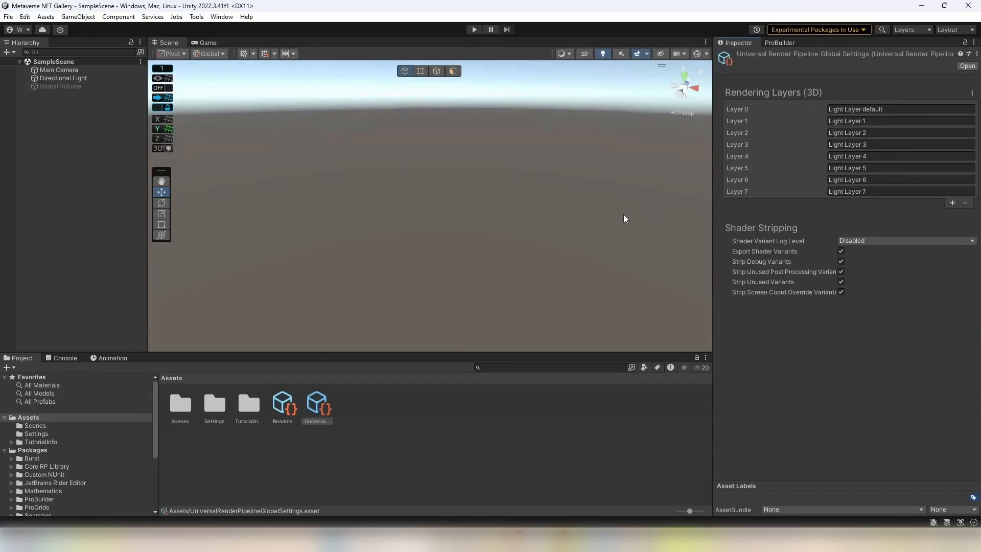
right_drag(569, 197, 633, 169)
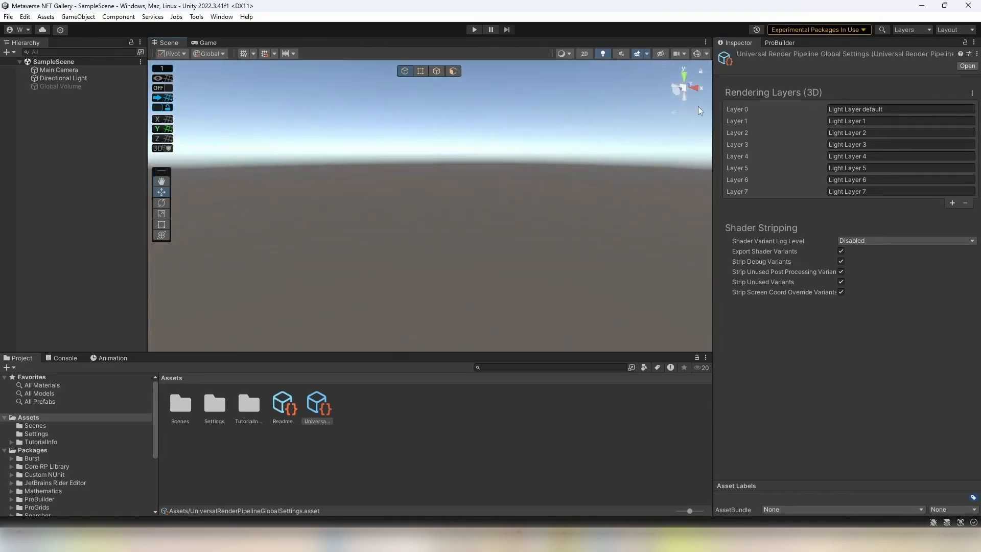
- Switch ProBuilder to icon mode and back to text mode, and widen its panel
click(780, 43)
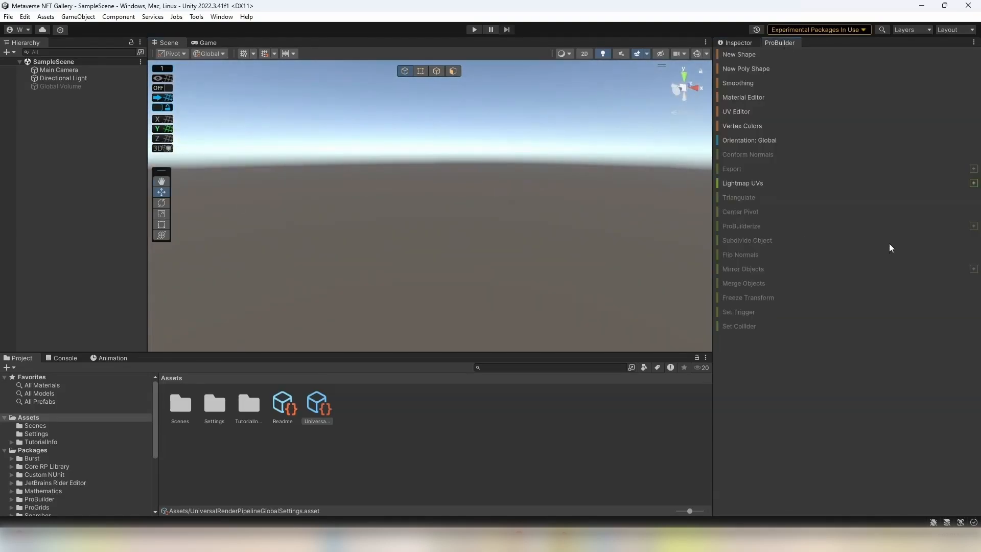
right_click(848, 376)
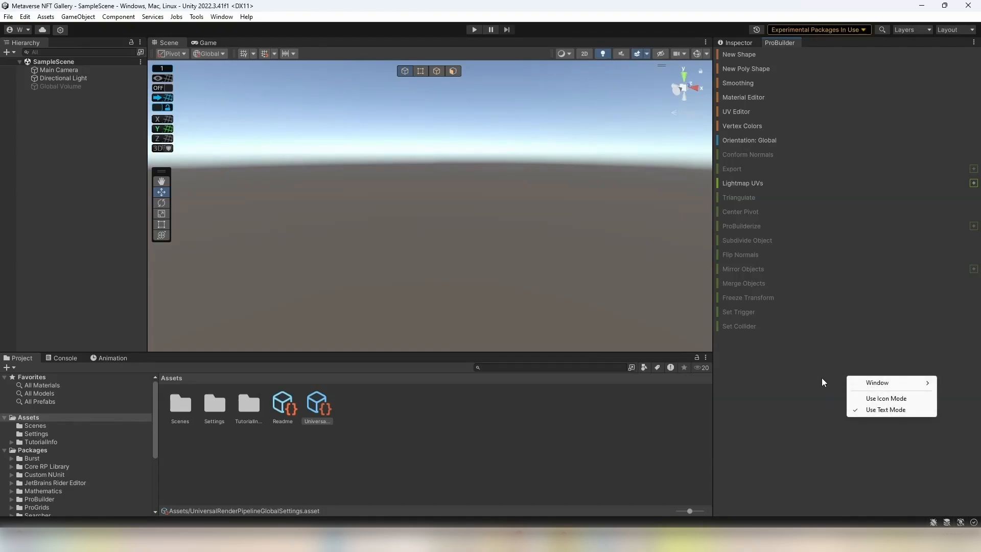
click(886, 399)
right_click(828, 194)
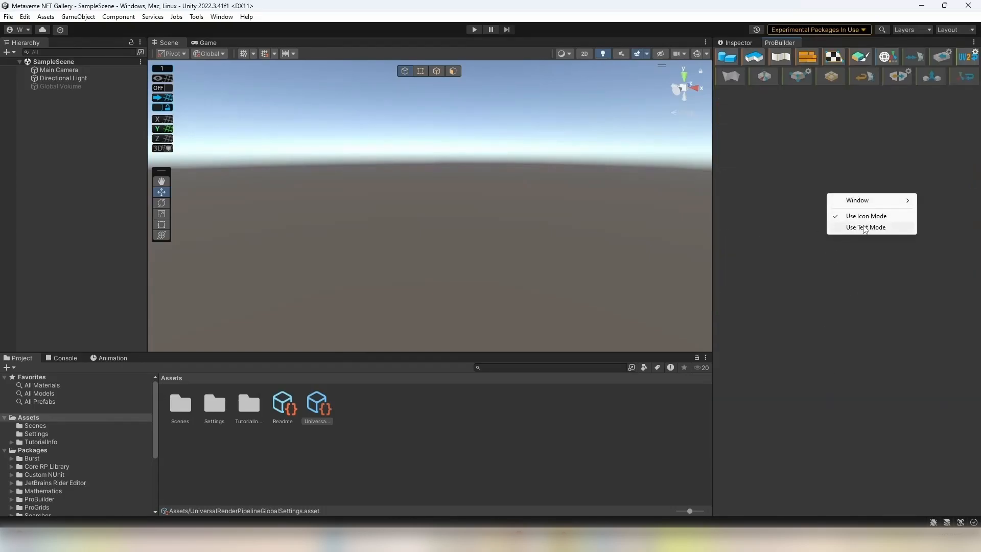
click(868, 227)
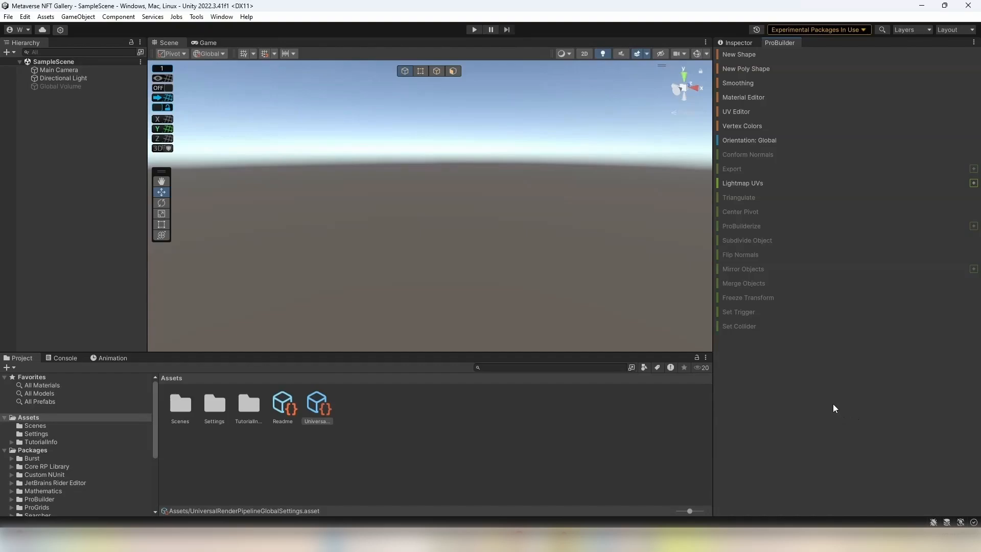
drag(712, 242, 674, 249)
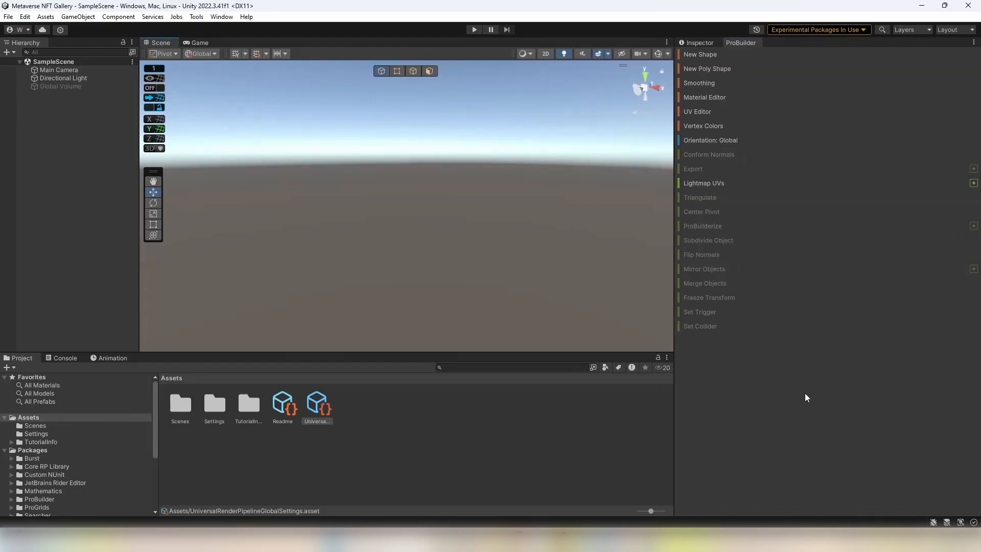
- Turn on the grid in the Scene view and view the Main Camera against it
click(235, 53)
right_drag(344, 203, 499, 215)
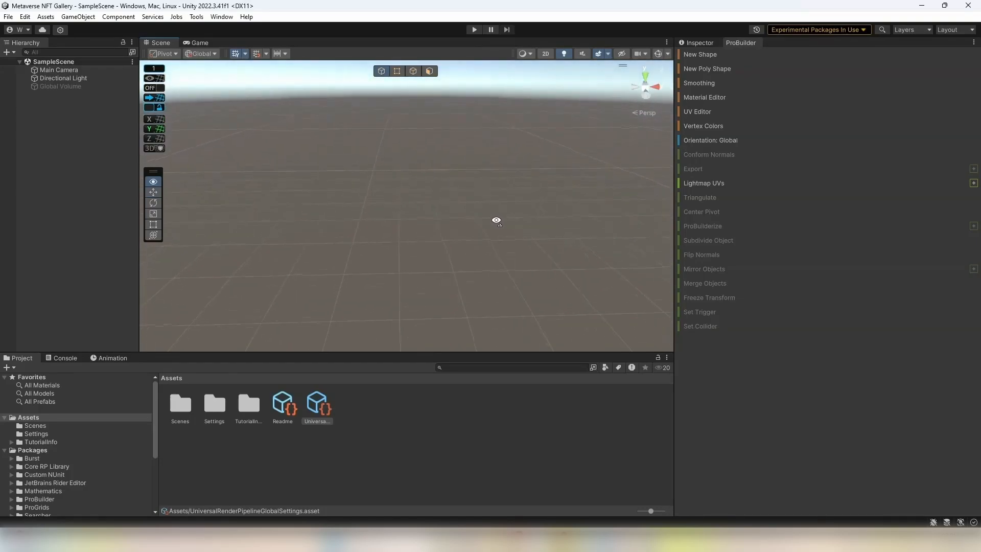
click(69, 70)
right_drag(388, 165, 474, 160)
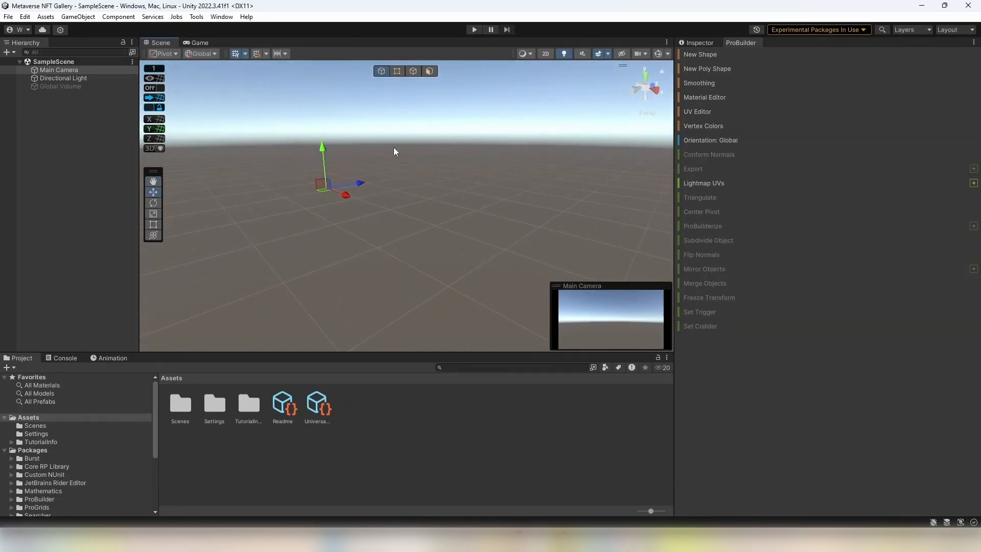
right_drag(398, 160, 421, 164)
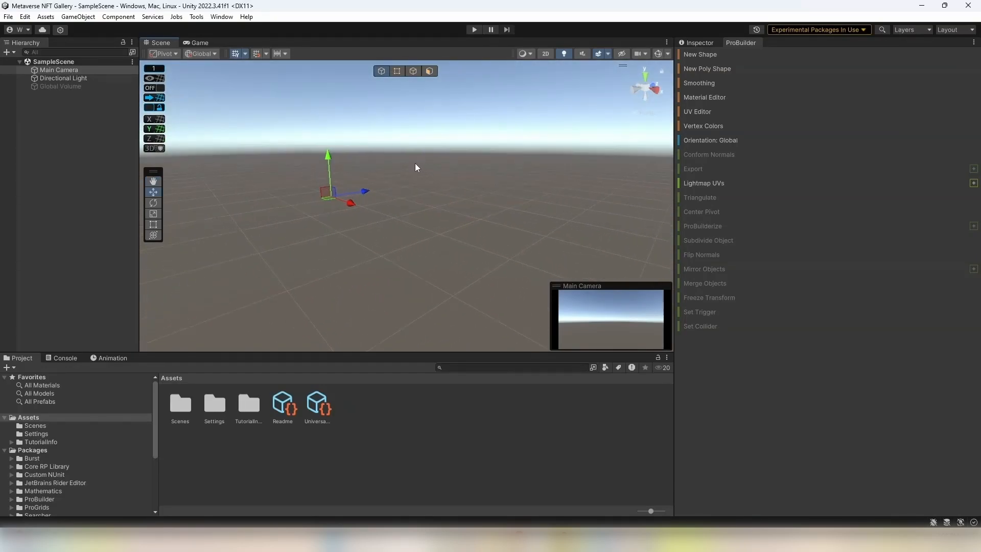
right_drag(413, 163, 510, 166)
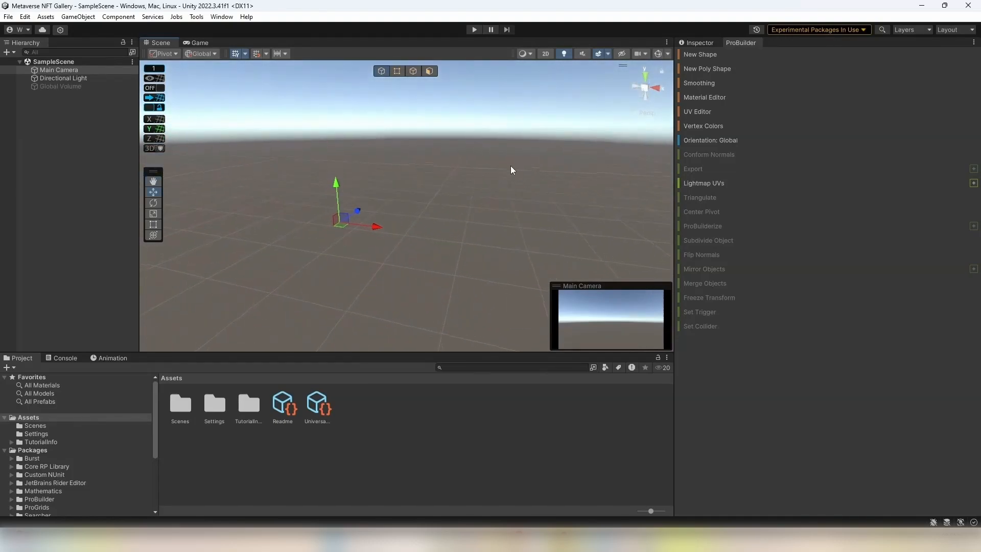
- Turn the gizmos on in the Scene view and select the Directional Light
click(659, 53)
right_drag(337, 174, 403, 145)
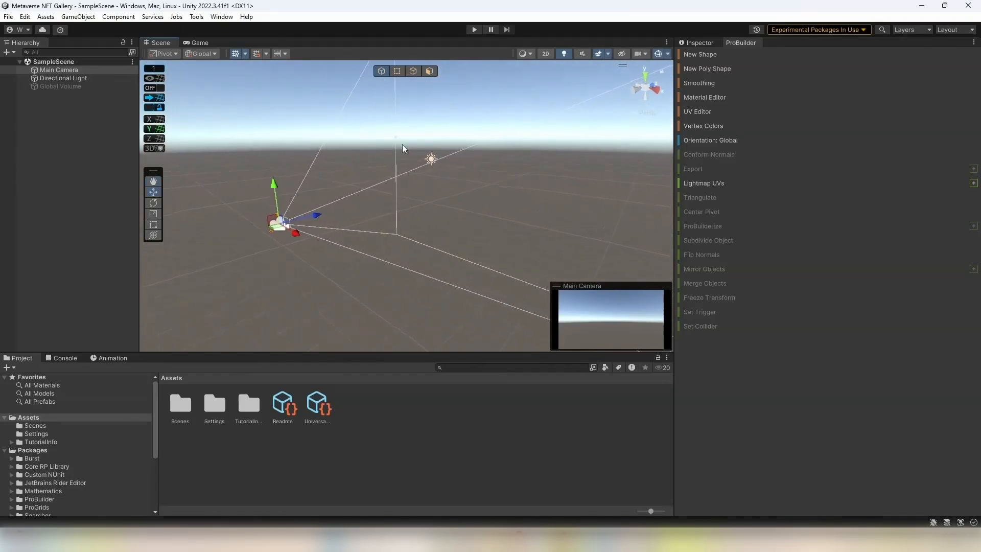
click(103, 77)
mouse_move(438, 172)
right_down()
mouse_move(482, 168)
mouse_move(435, 156)
right_up()
key(a)
key(d)
- Deactivate the Directional Light to check its effect on the scene, and reactivate it
click(689, 45)
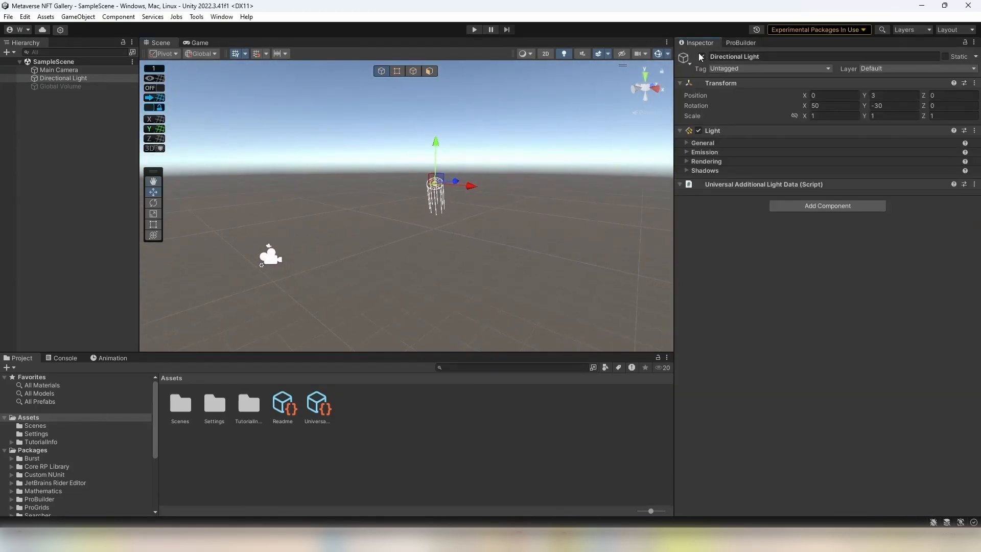
click(703, 57)
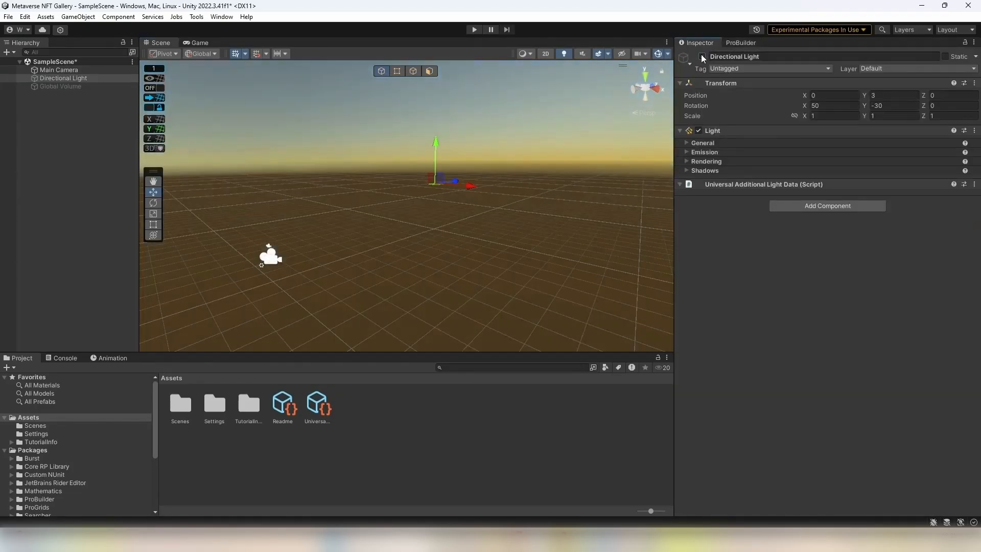
click(702, 56)
click(702, 56)
right_drag(460, 163, 609, 181)
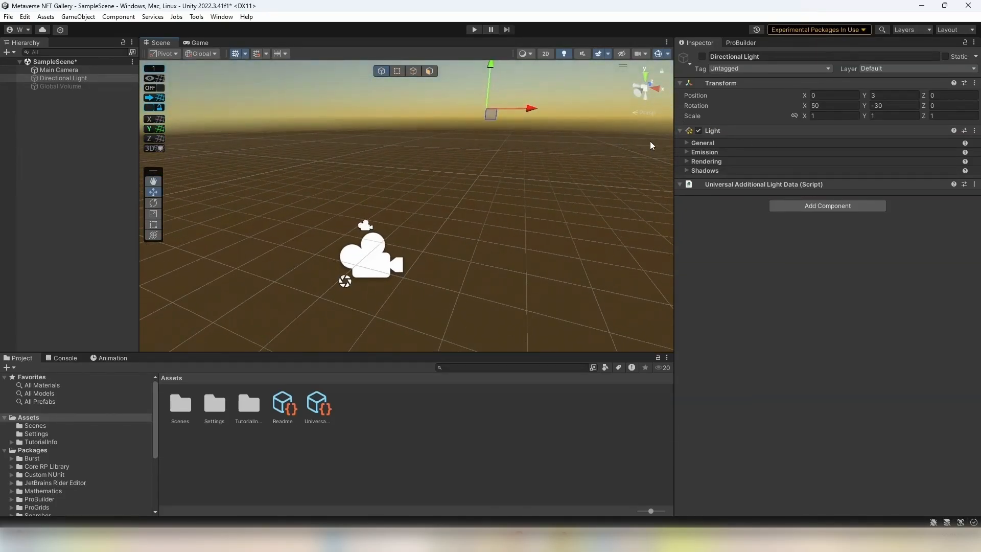
click(701, 57)
- Draw a flat ProBuilder Sprite shape about 10 by 10 units on the ground plane near the Main Camera
right_drag(603, 133, 564, 258)
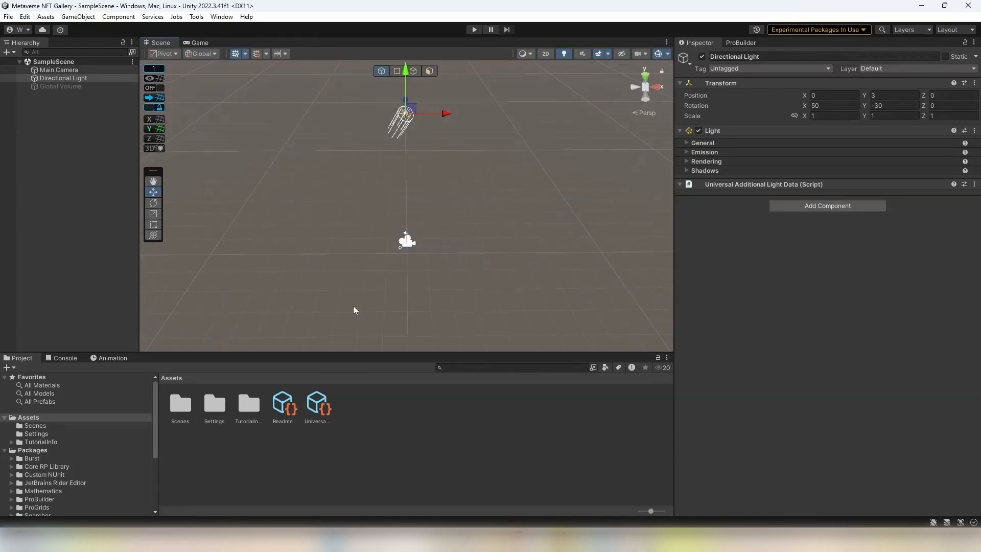
scroll(146, 442, down, 5)
scroll(151, 433, up, 5)
click(744, 43)
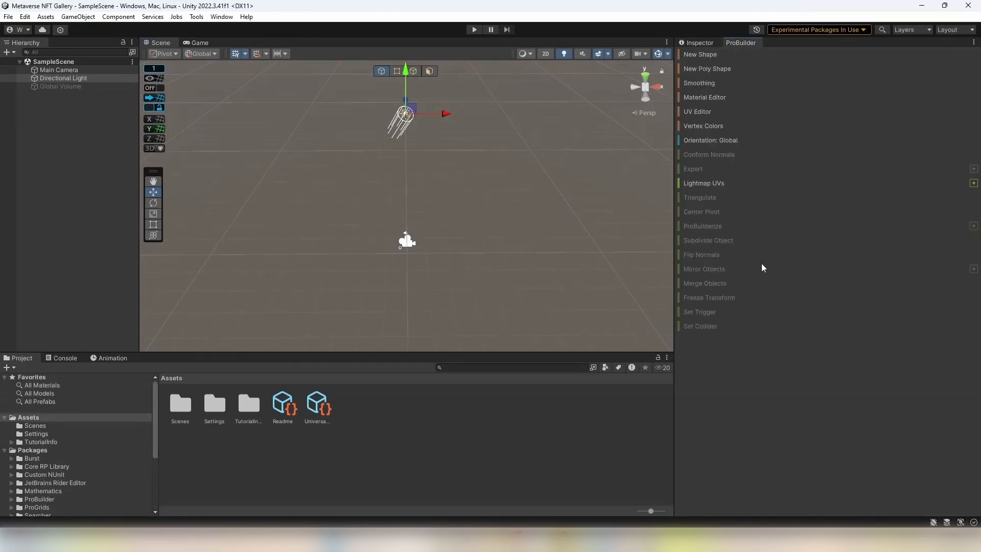
click(709, 54)
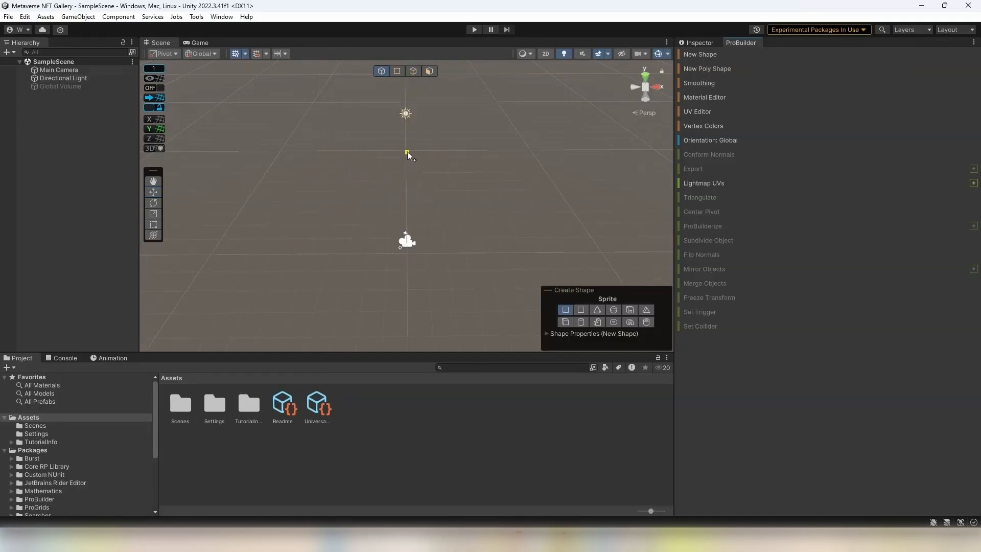
drag(406, 150, 602, 251)
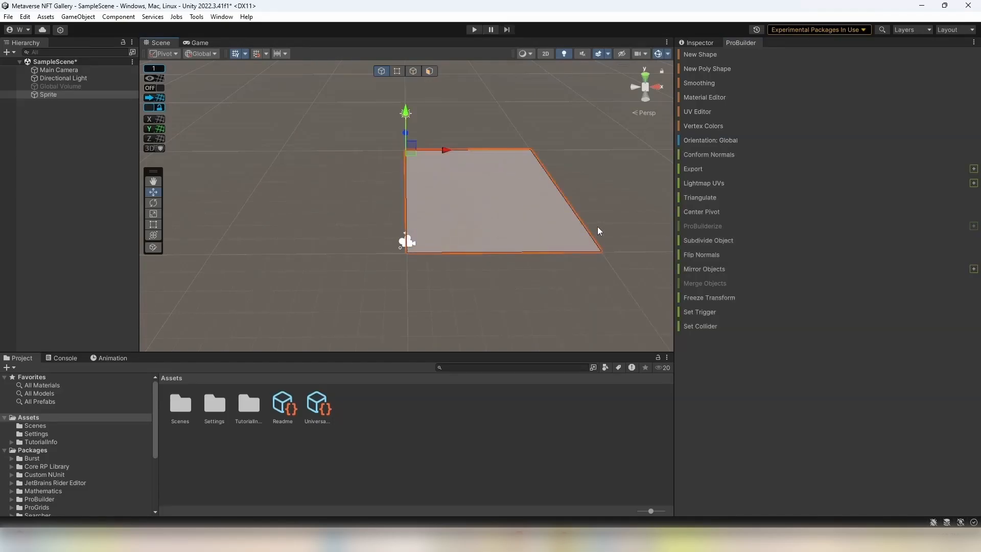
mouse_move(565, 207)
right_down()
mouse_move(572, 236)
mouse_move(564, 193)
right_up()
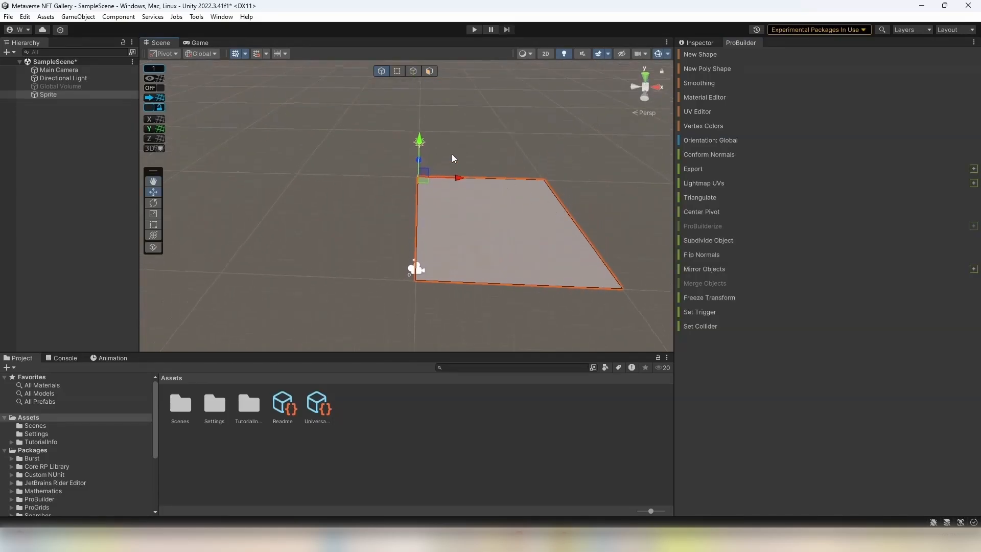
- Move the sprite along the ground in front of the Main Camera and check it in the Game view
click(203, 42)
click(160, 42)
mouse_move(424, 176)
mouse_down()
mouse_move(377, 158)
mouse_move(402, 168)
mouse_move(378, 172)
mouse_move(498, 174)
mouse_move(361, 180)
mouse_move(425, 189)
mouse_up()
alt+drag(502, 201, 404, 196)
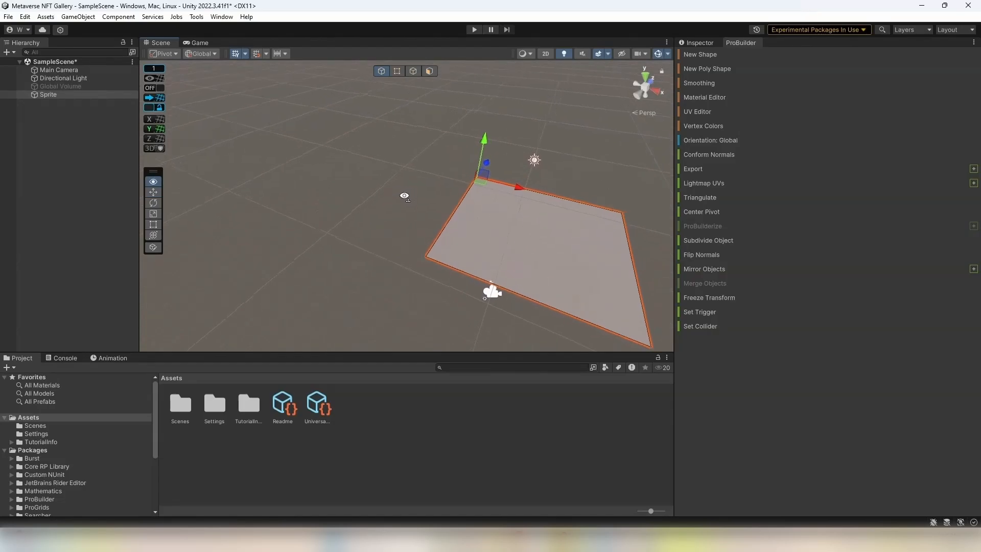
key(d)
right_drag(404, 195, 389, 199)
drag(441, 160, 351, 106)
click(201, 43)
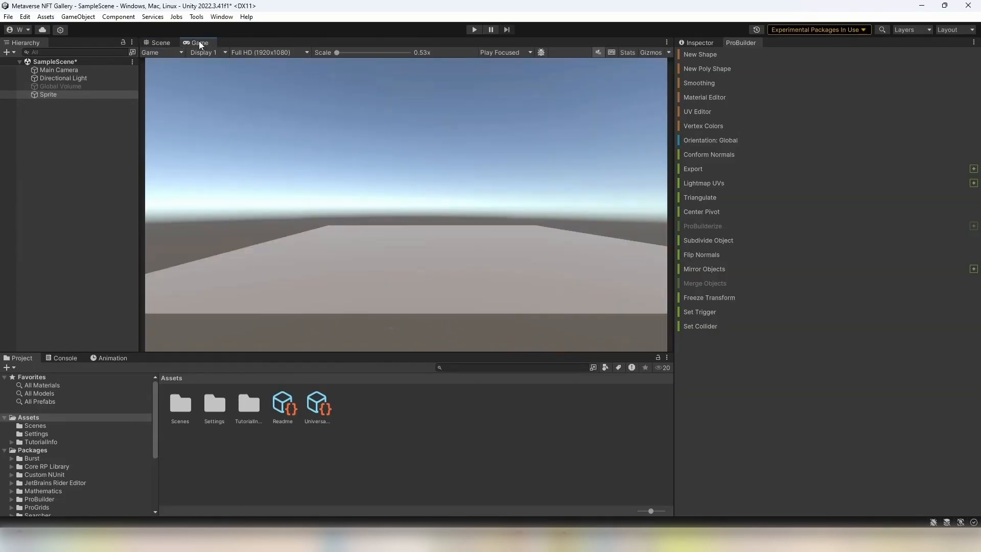
- Dock the Game view with ProBuilder to preview moving the sprite along X, return it beside Scene, and narrow the ProBuilder panel
drag(200, 43, 690, 159)
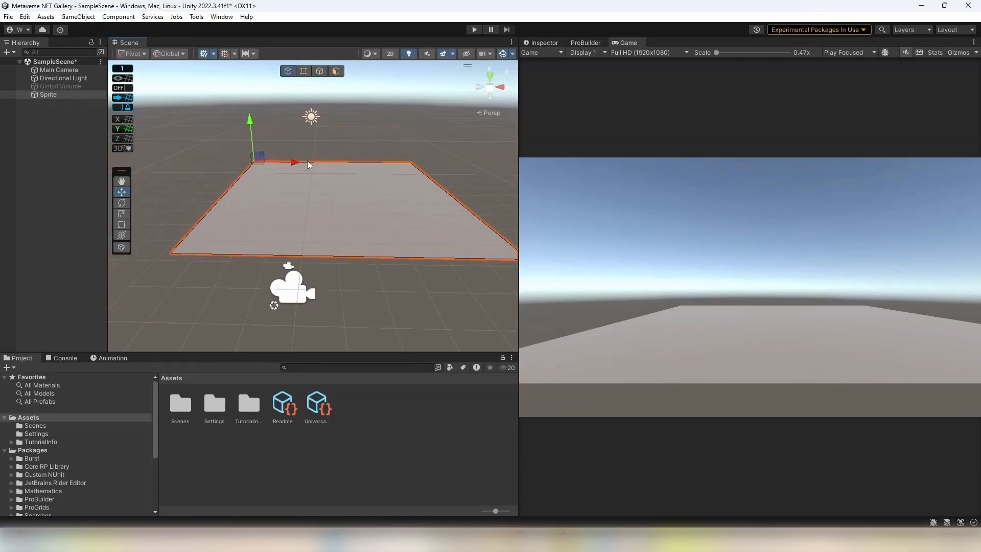
drag(307, 164, 284, 164)
drag(628, 42, 220, 43)
drag(520, 177, 715, 177)
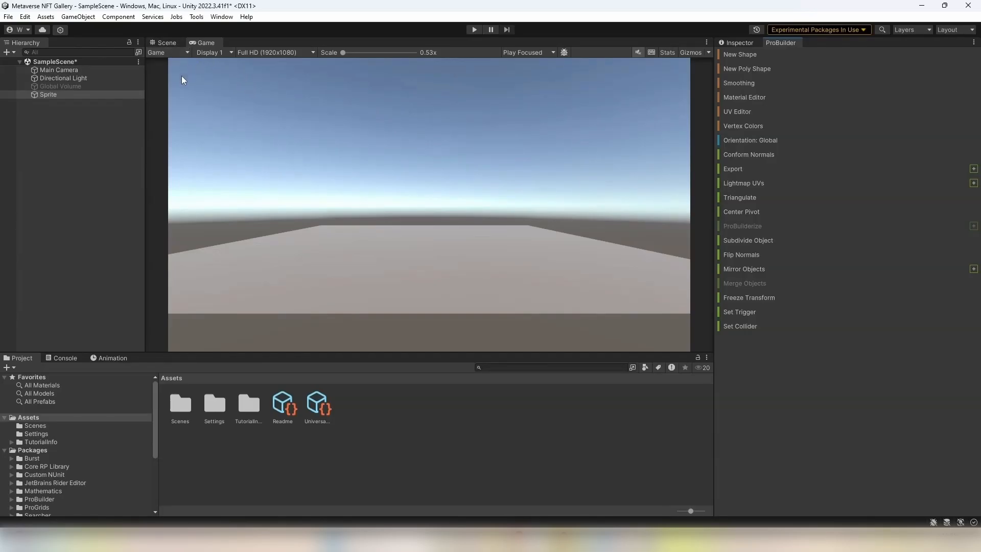
- Select the sprite to view its properties in the Inspector, and delete it from the scene
click(167, 42)
alt+drag(459, 163, 440, 214)
click(48, 94)
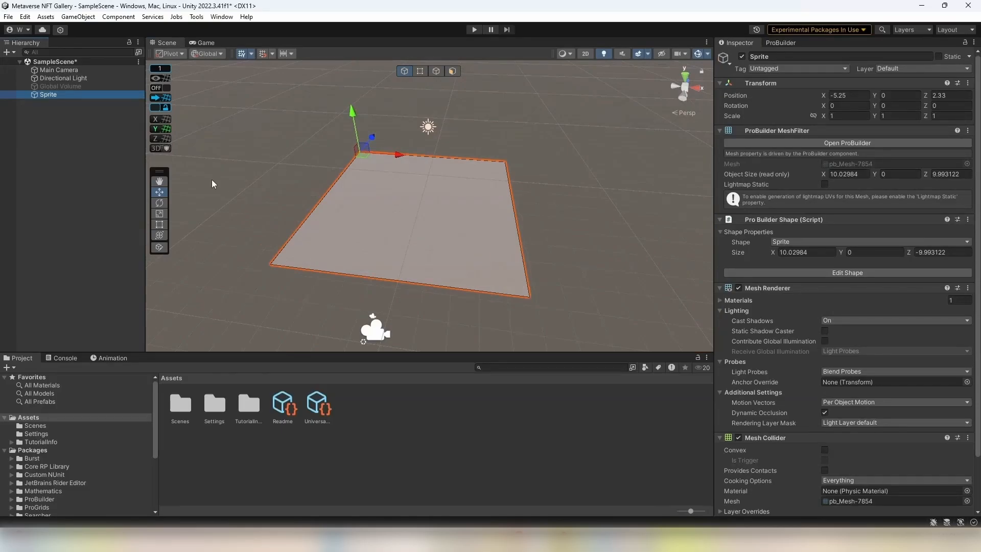
click(97, 160)
click(77, 96)
key(Delete)
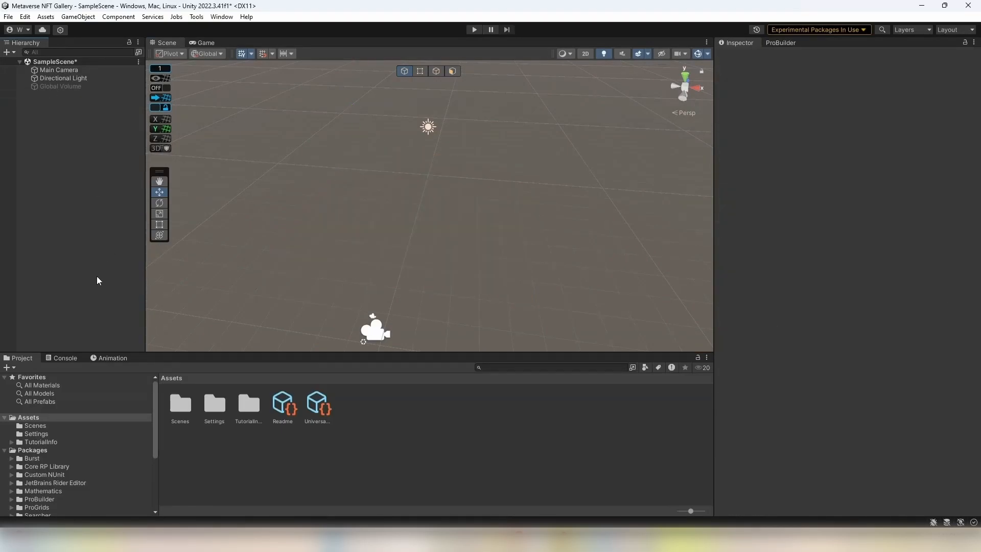
- Draw a low ProBuilder Cube about 5.5 by 5 units and 0.6 units high on the ground
click(779, 43)
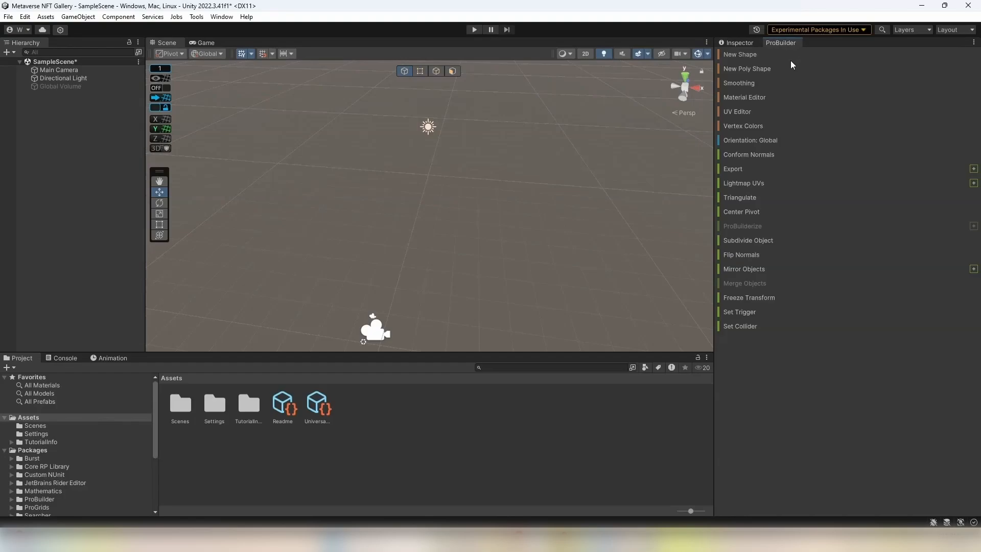
click(730, 55)
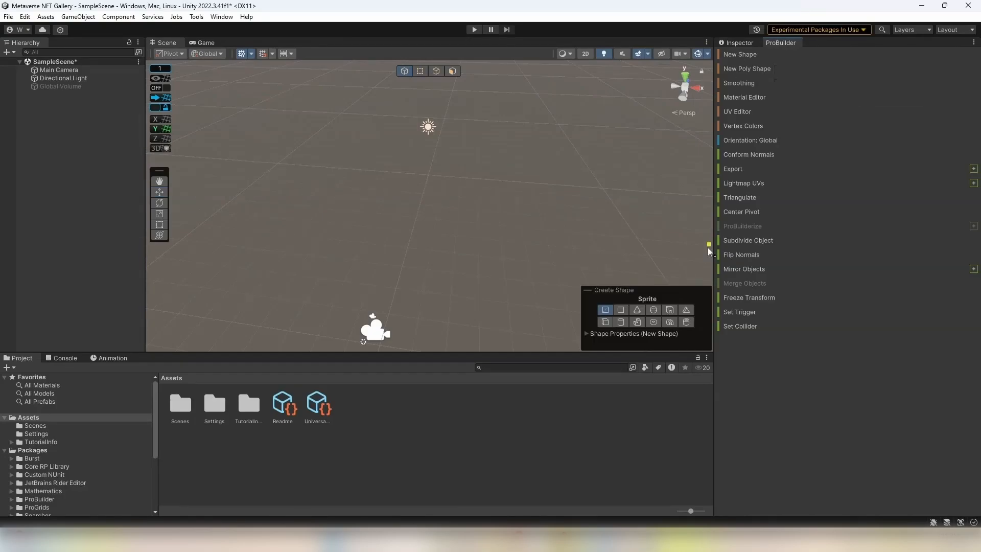
click(622, 311)
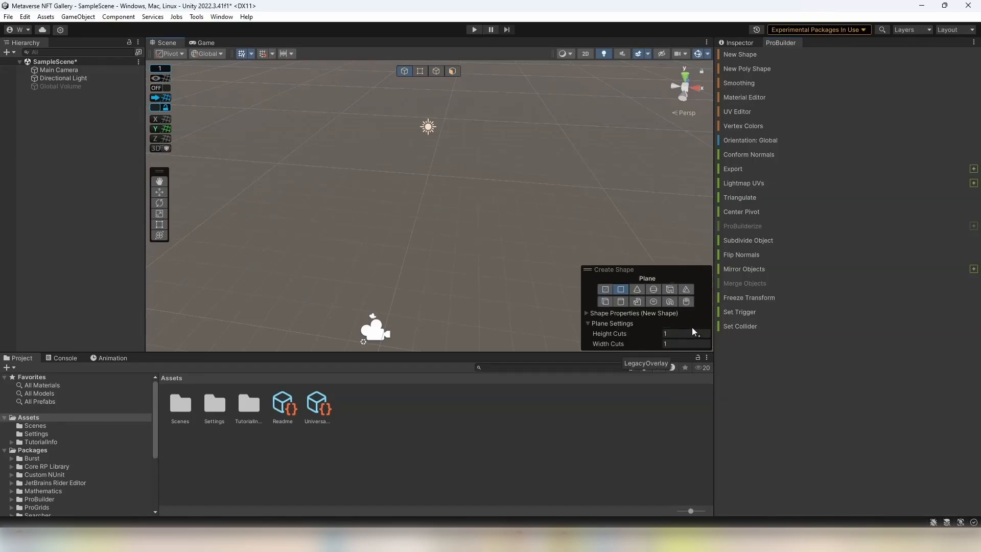
click(606, 290)
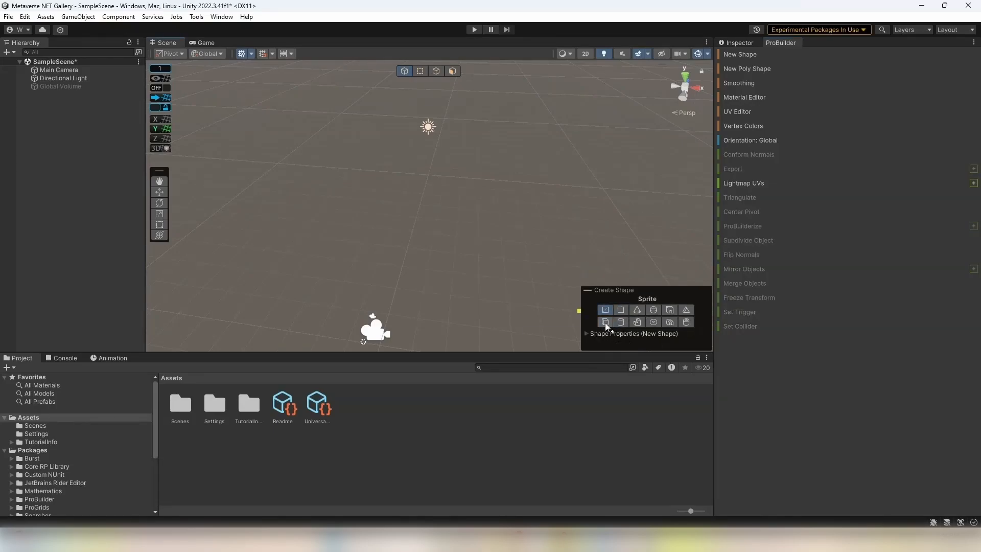
click(606, 322)
drag(355, 186, 416, 247)
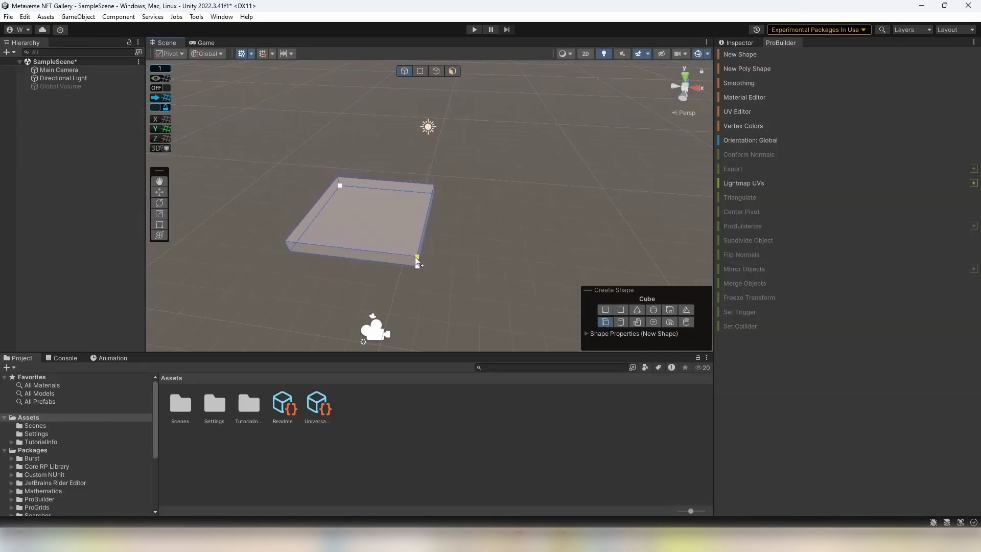
click(417, 262)
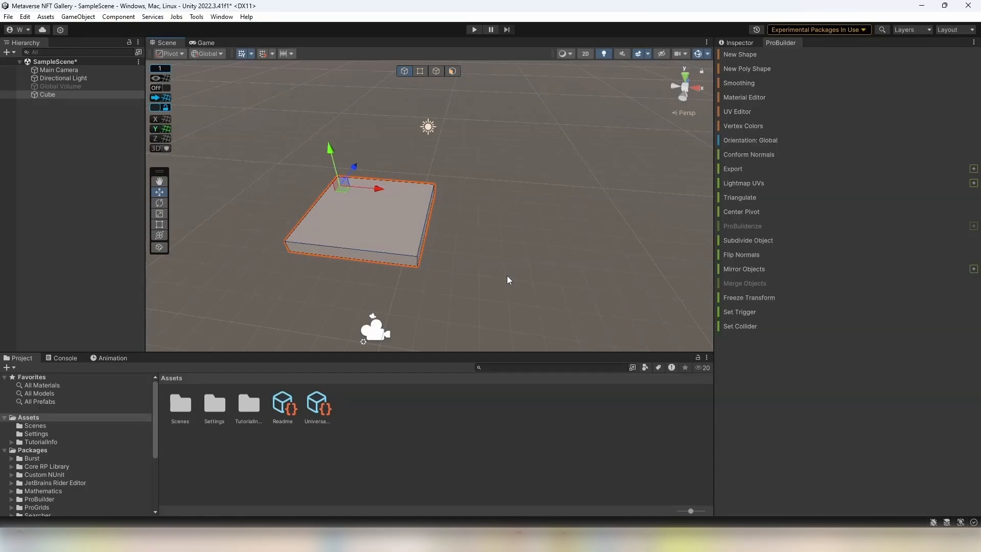
- Check the cube in the Game view and delete it from the scene
alt+drag(468, 289, 452, 243)
scroll(451, 243, down, 5)
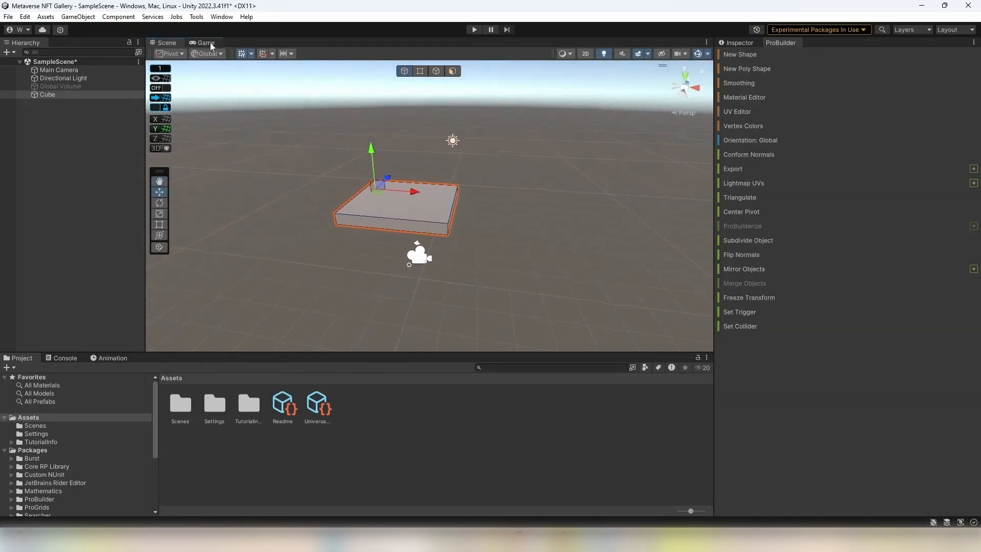
click(204, 42)
click(176, 42)
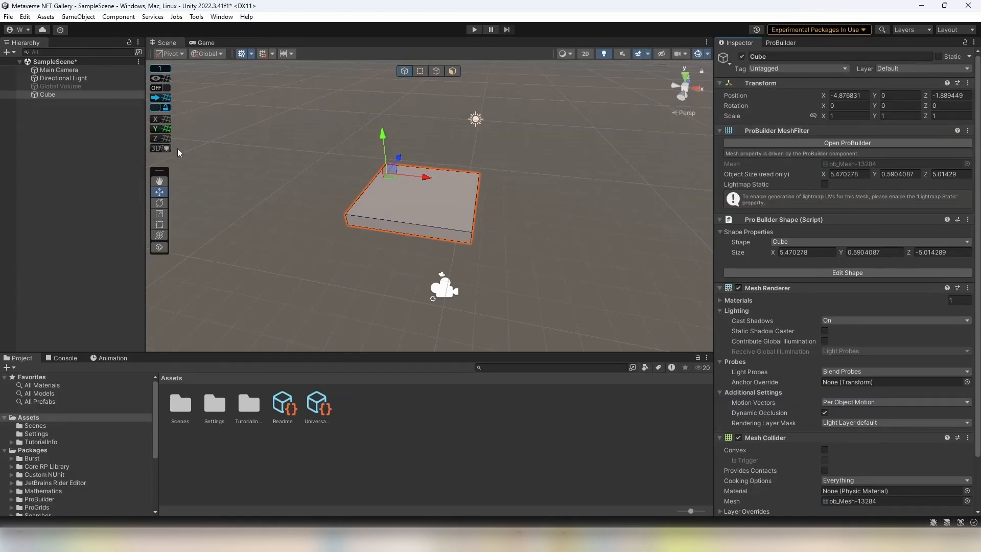
click(85, 94)
key(Delete)
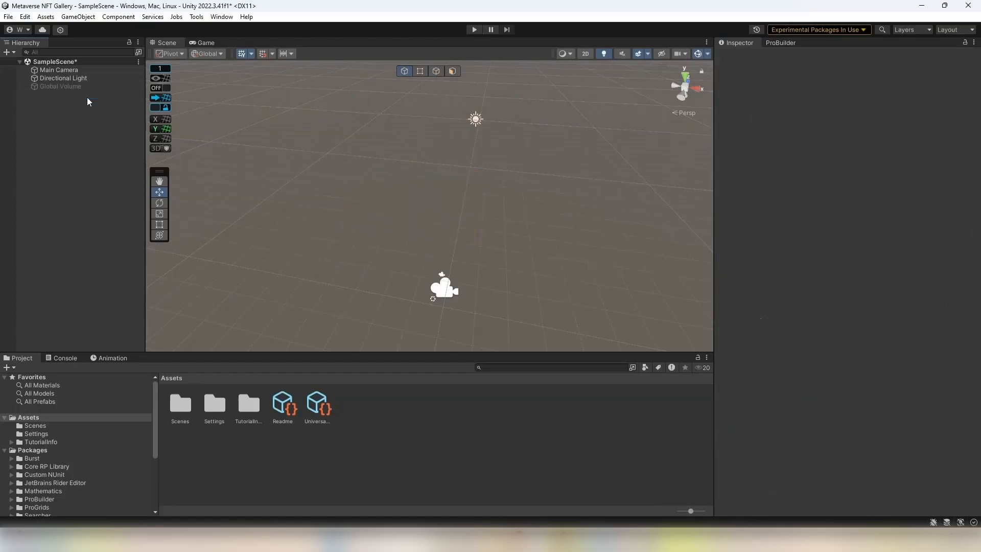
- Turn on the ProGrids grid and set its snap value to 4
click(163, 79)
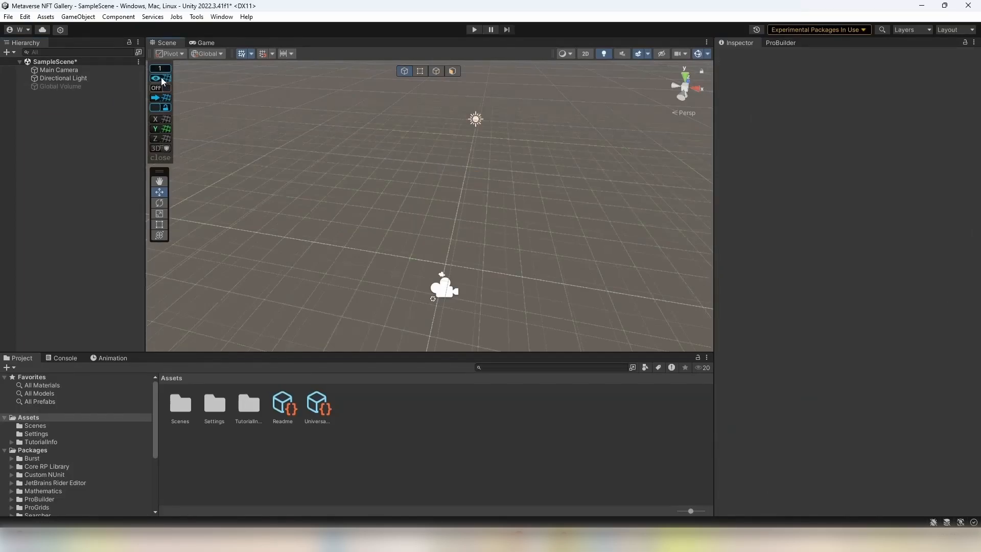
right_drag(494, 192, 462, 215)
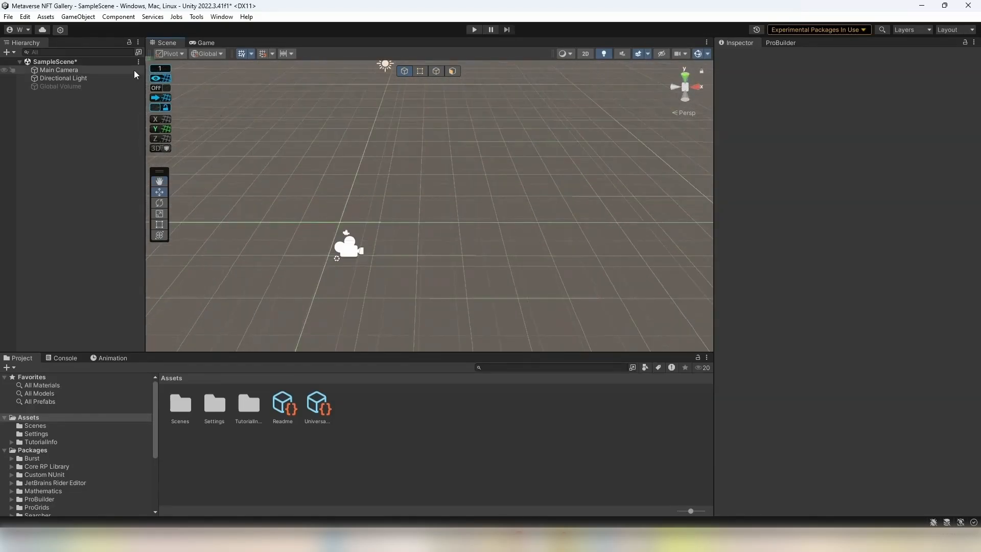
click(160, 69)
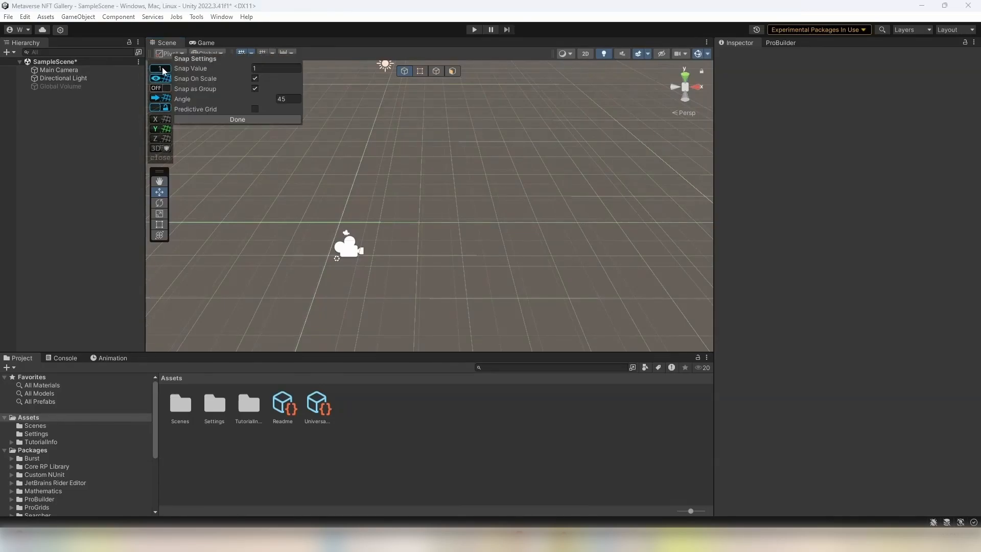
click(264, 69)
text(4)
click(280, 119)
right_drag(378, 165, 406, 176)
- Set the ProGrids snap value to .25
click(160, 69)
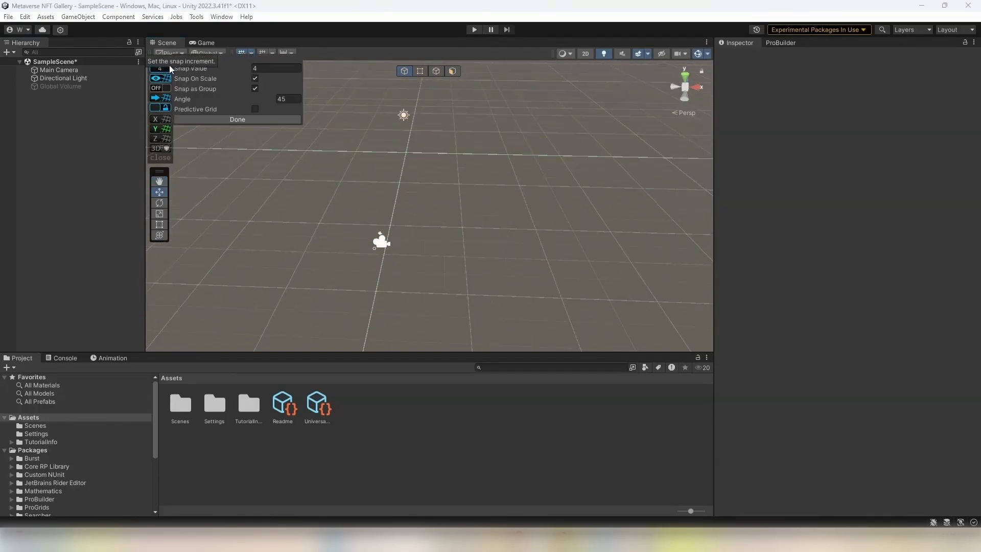
click(254, 69)
key(BackSpace)
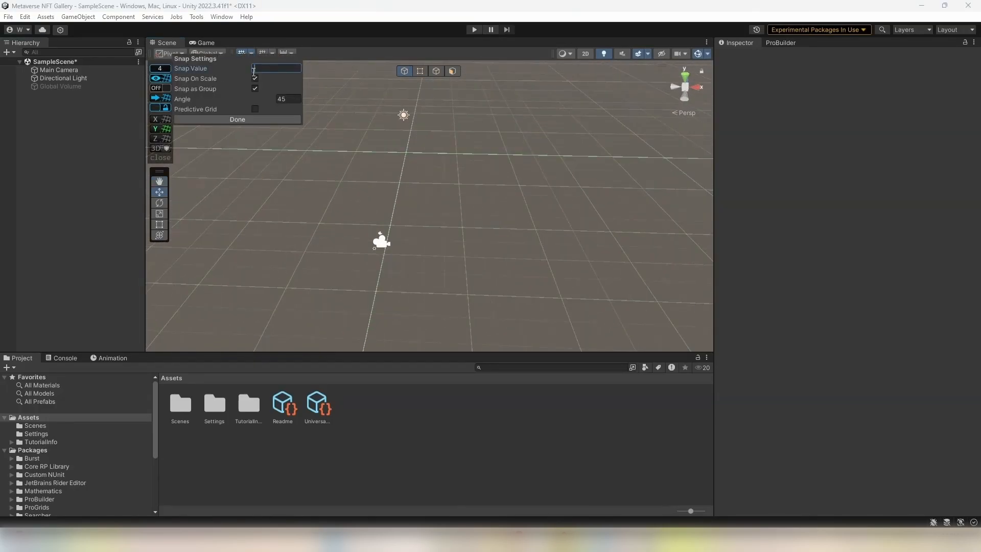
text(.25)
key(Return)
click(233, 119)
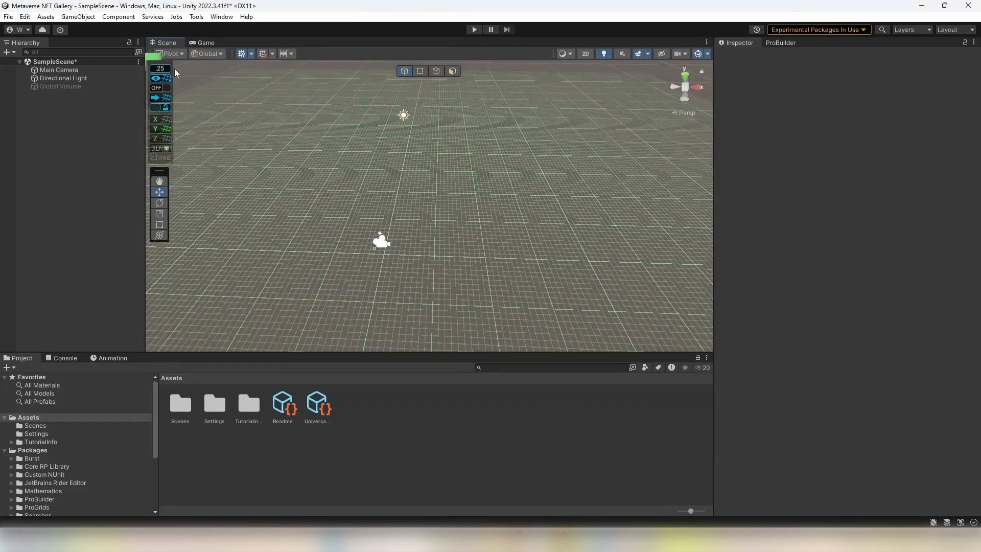
- Set the ProGrids snap value to 1 and save the scene
click(161, 69)
click(278, 68)
text(1)
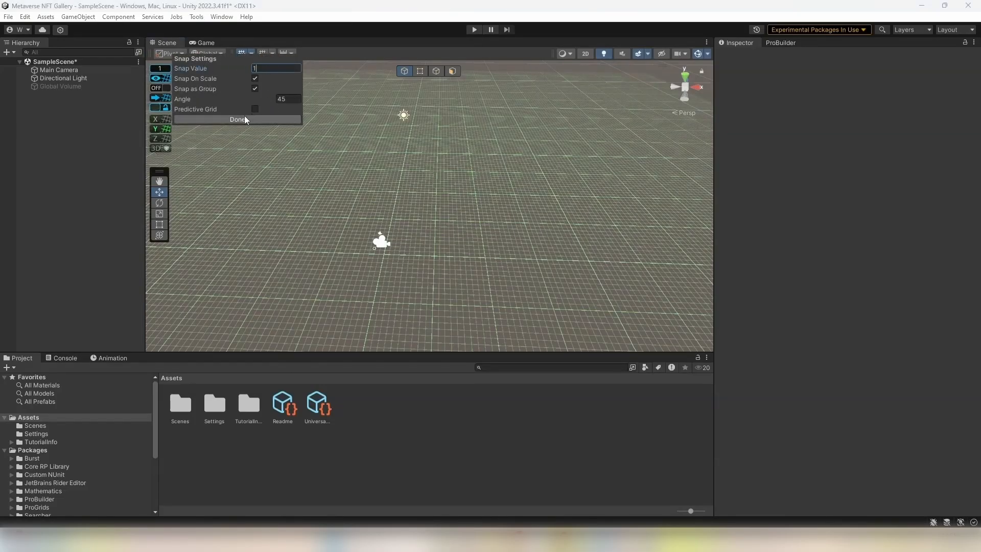
click(241, 116)
right_drag(492, 215, 415, 203)
key(w)
key(ctrl+s)
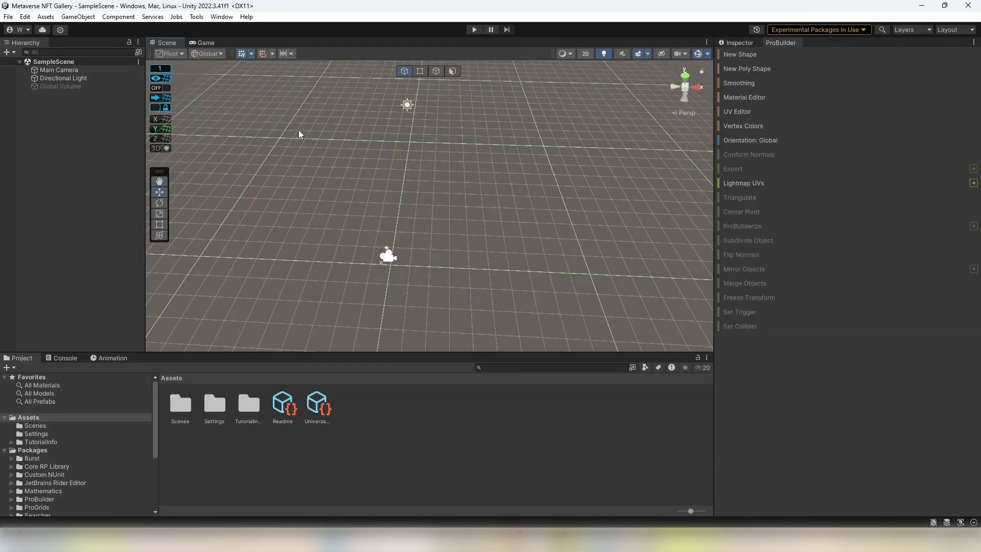
- Enable ProGrids snapping and draw a trial ProBuilder cube on the grid
click(160, 88)
right_drag(358, 217, 357, 219)
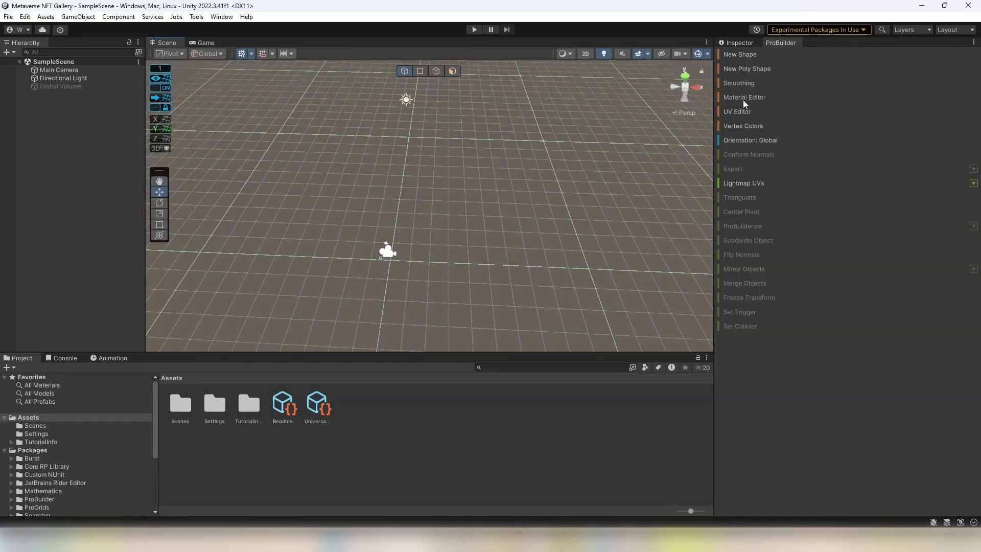
click(737, 54)
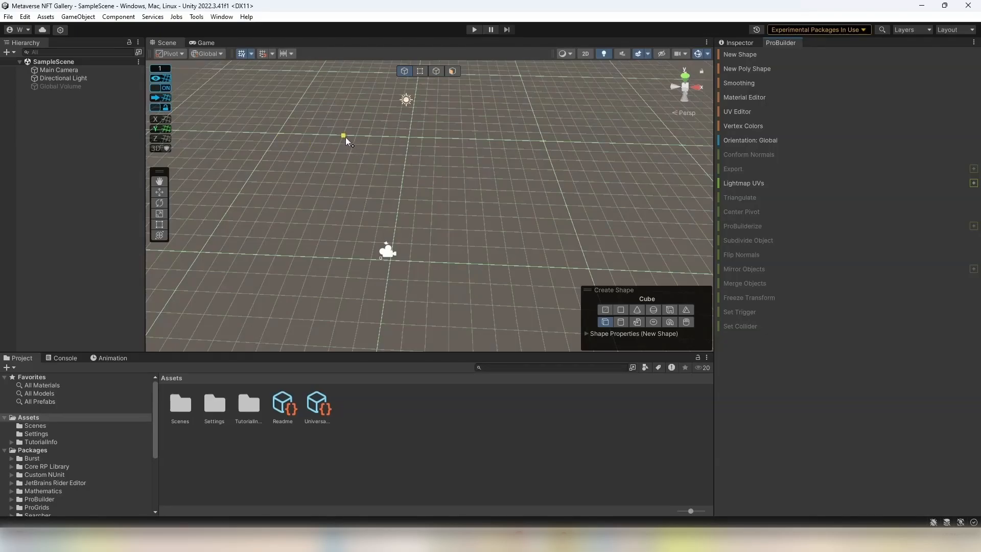
drag(345, 137, 485, 236)
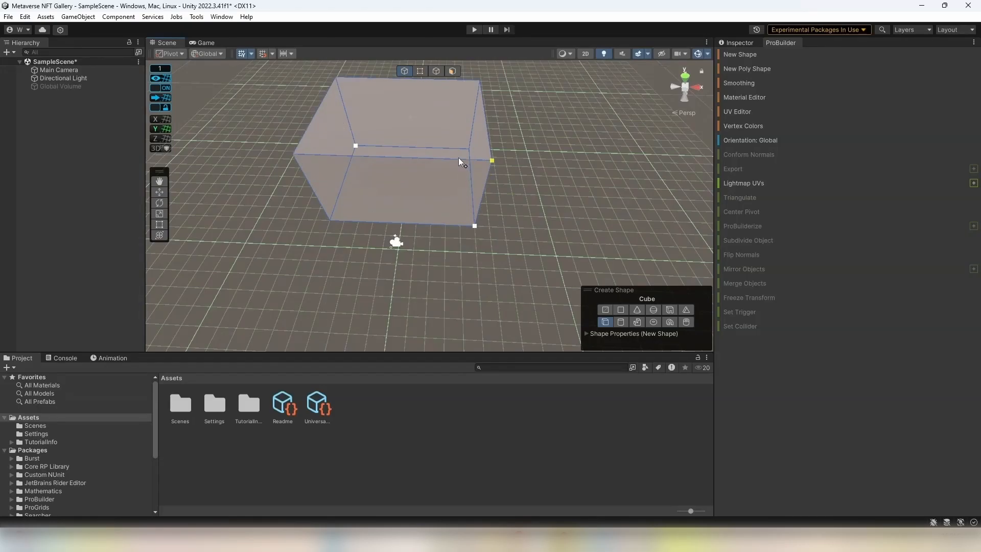
click(459, 161)
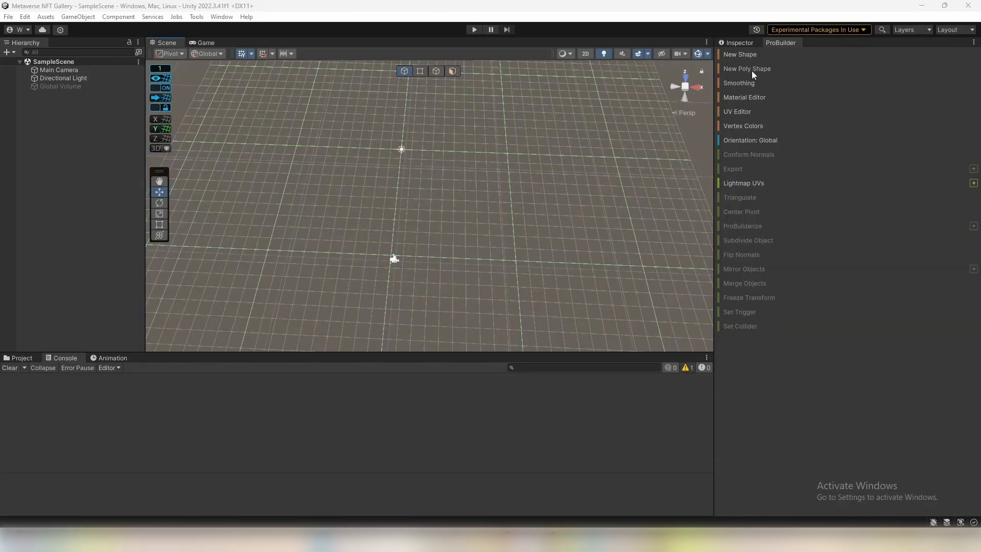
- Draw a ProBuilder cube on the grid with a 20 by 60 footprint, raise it into a long box and save the scene
click(736, 54)
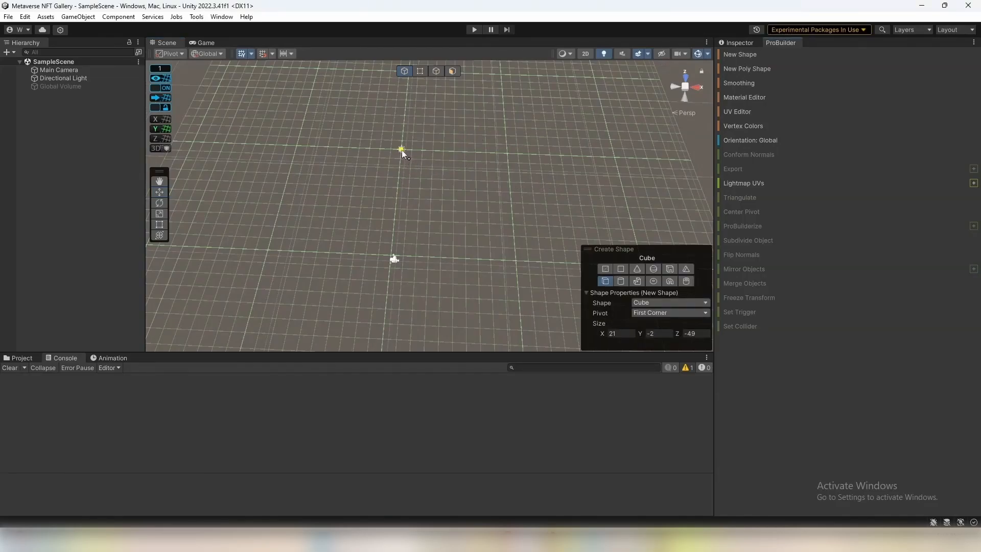
drag(401, 151, 477, 315)
scroll(501, 281, down, 3)
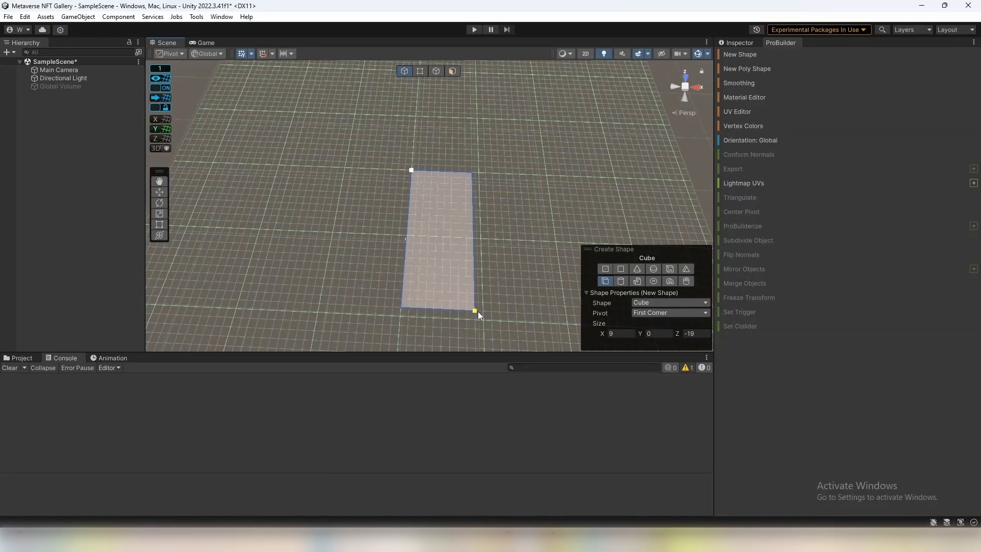
drag(477, 312, 464, 344)
drag(461, 341, 468, 338)
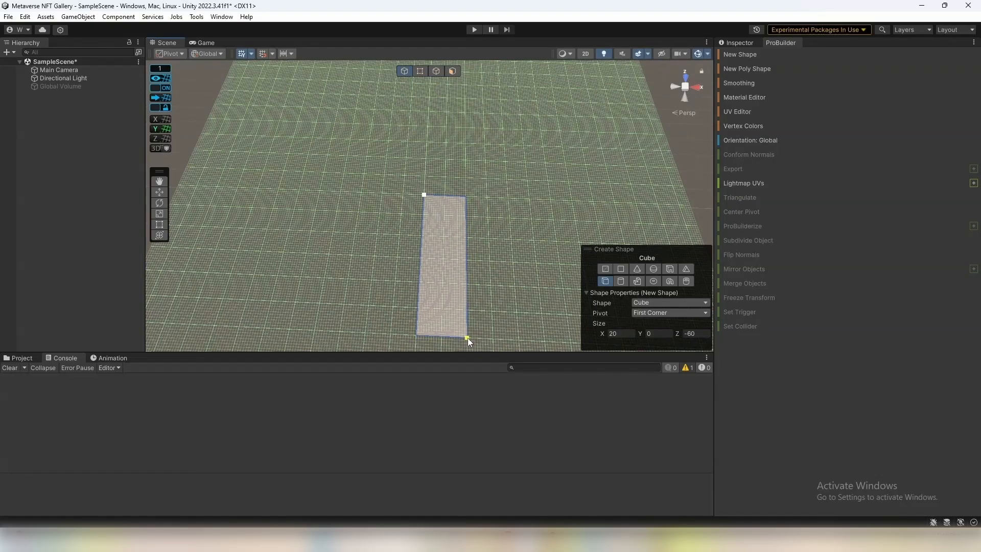
click(474, 311)
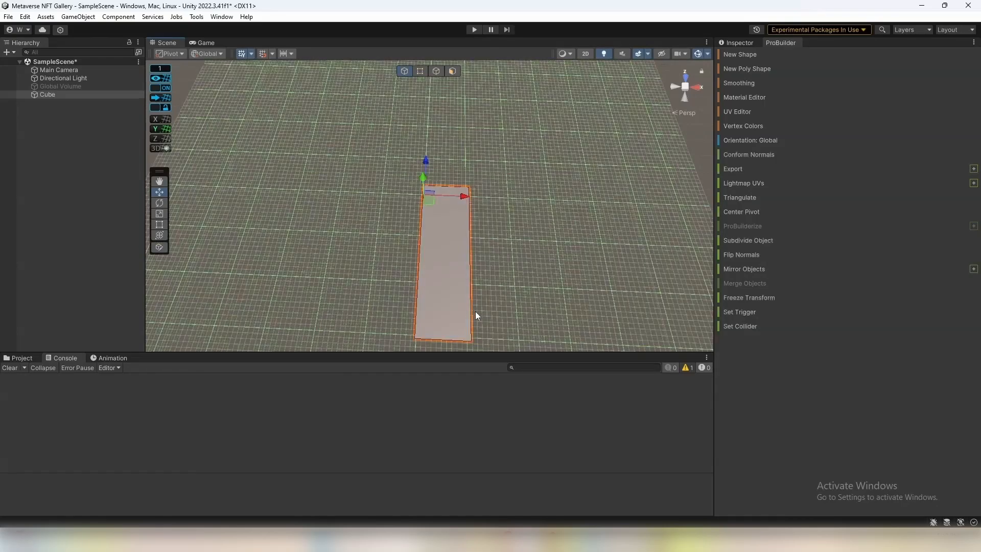
alt+drag(517, 320, 307, 222)
key(ctrl+s)
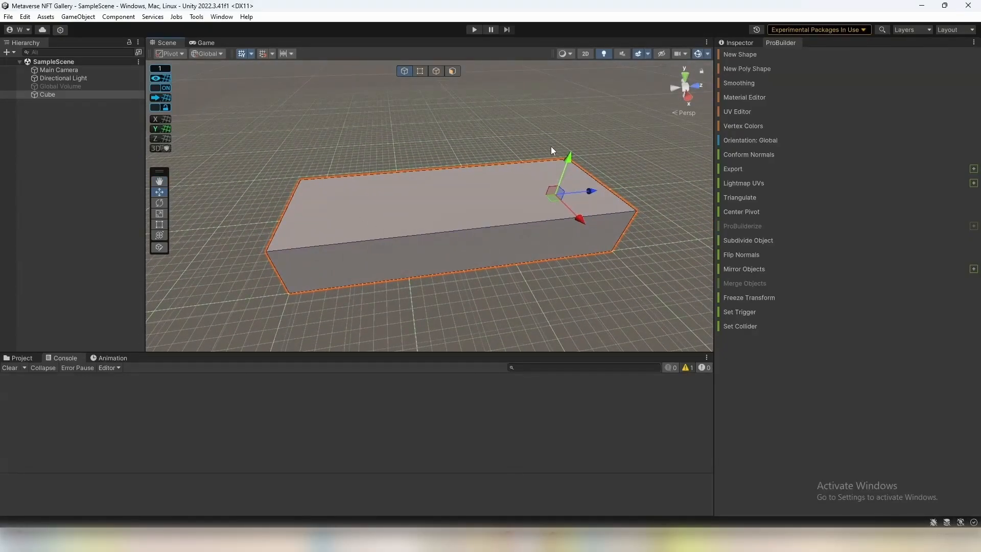
- Check the box in the Game view, flip its normals so the faces point inward, and save the scene
click(205, 43)
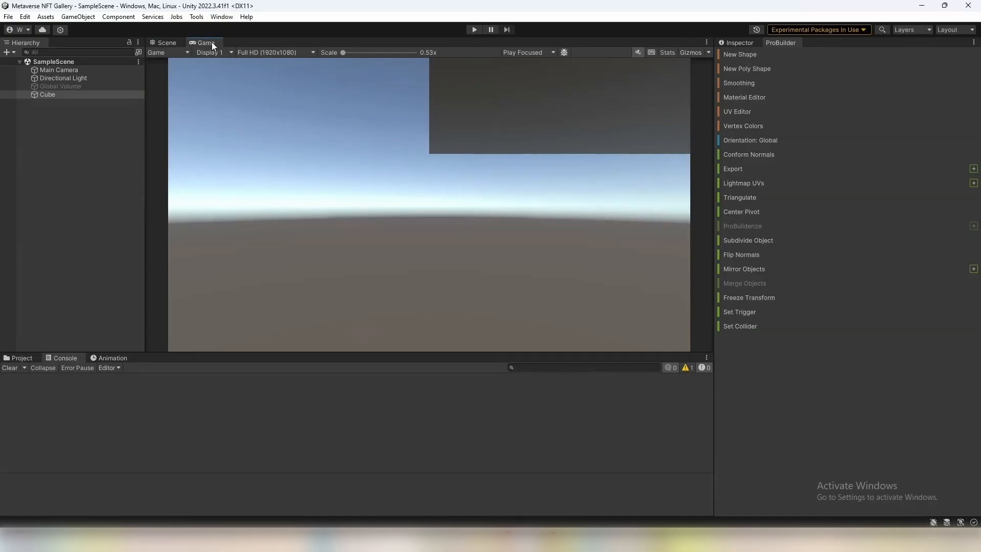
click(160, 42)
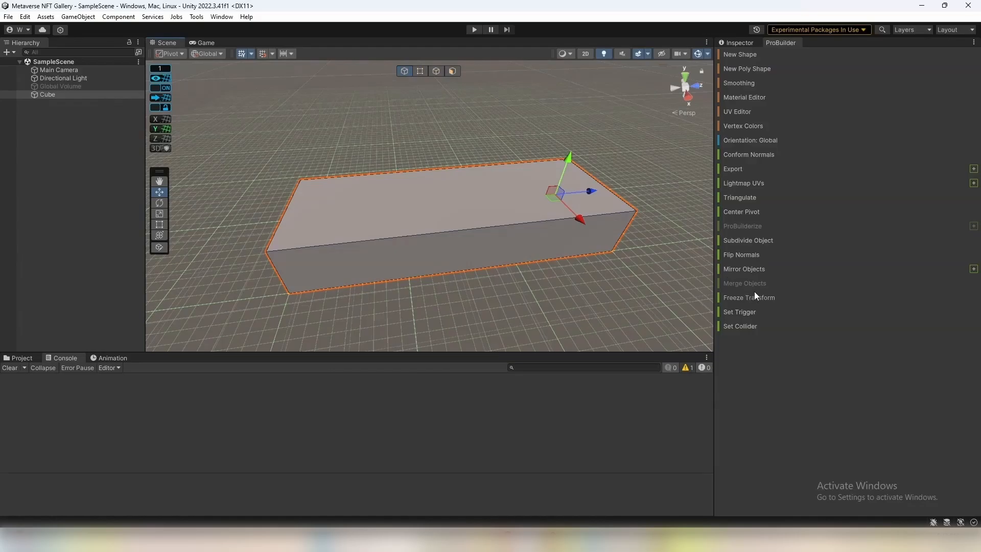
click(751, 255)
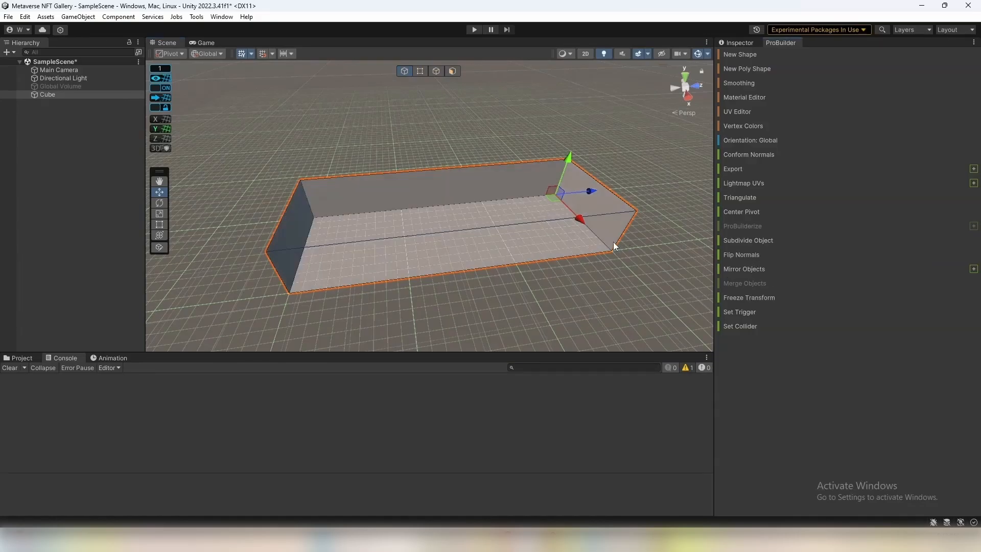
alt+drag(607, 243, 813, 271)
key(ctrl+s)
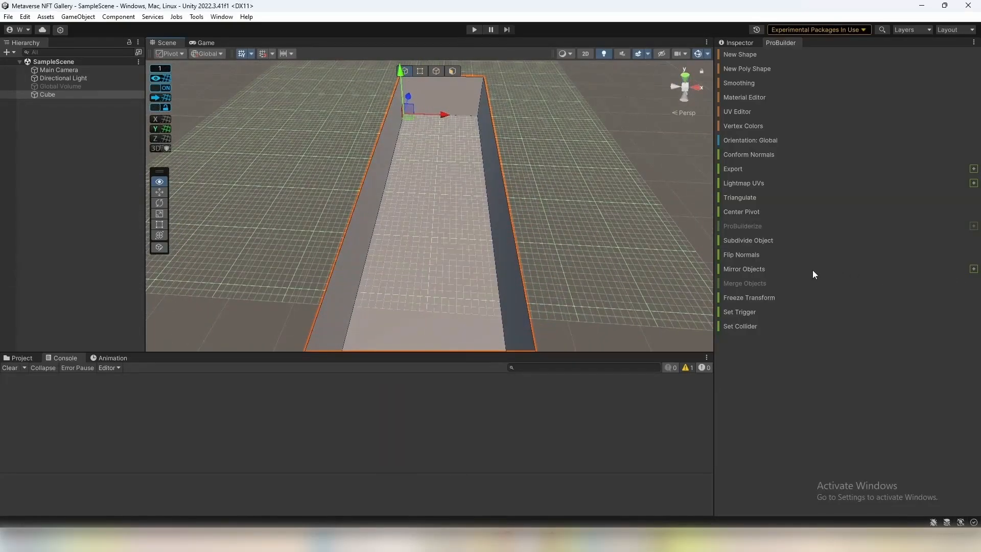
- Align the Main Camera with a scene view from inside the room, looking along its length to the far wall
key(Up)
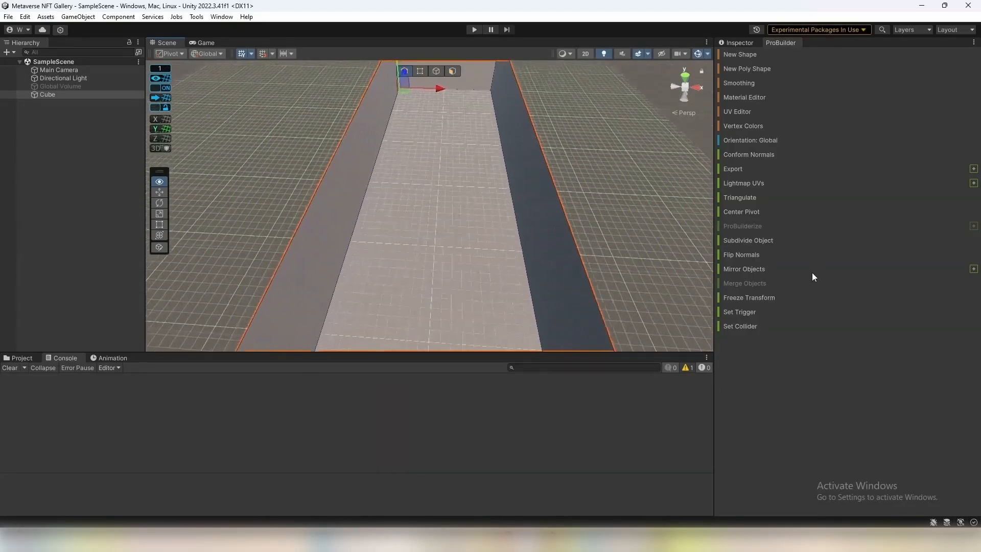
alt+drag(805, 168, 368, 136)
right_drag(368, 136, 233, 151)
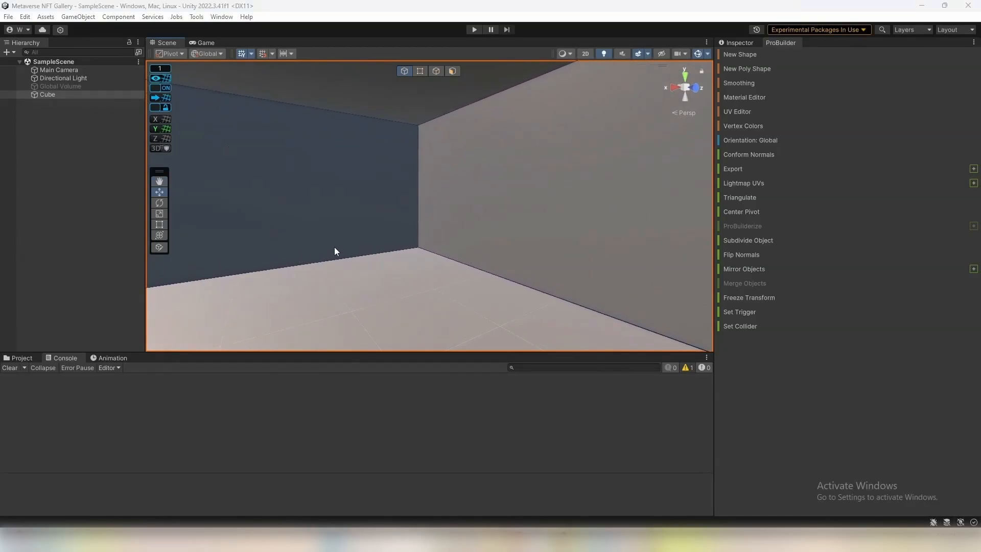
click(205, 42)
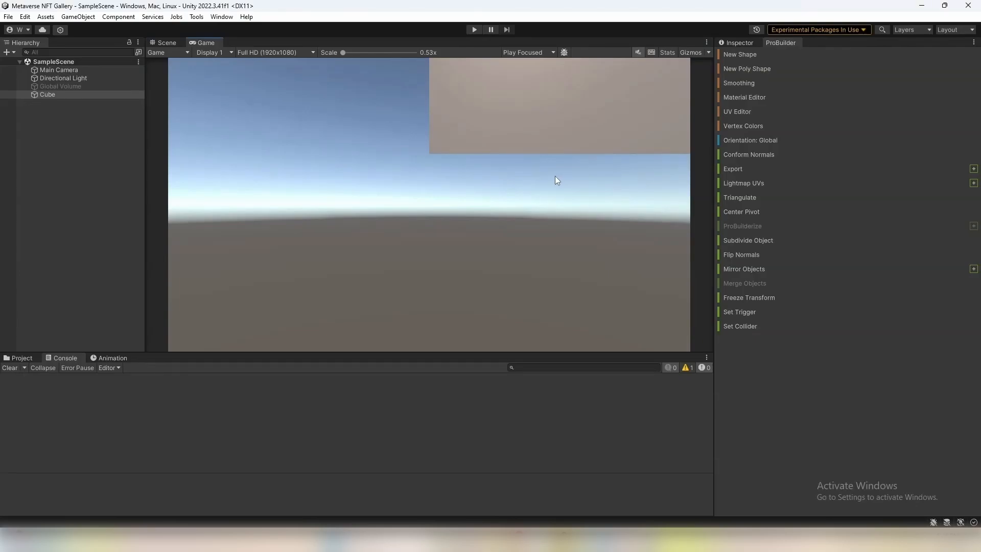
click(169, 42)
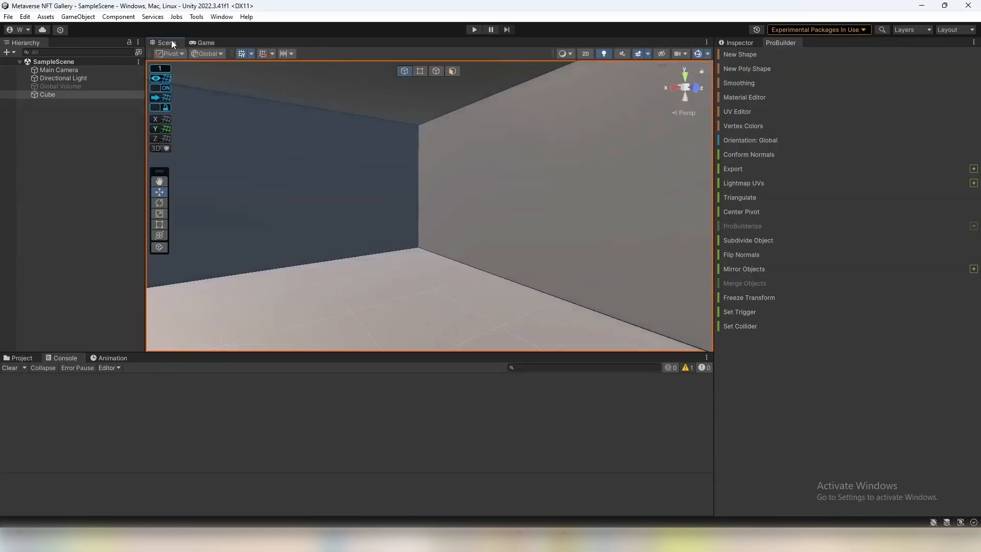
right_drag(438, 177, 839, 172)
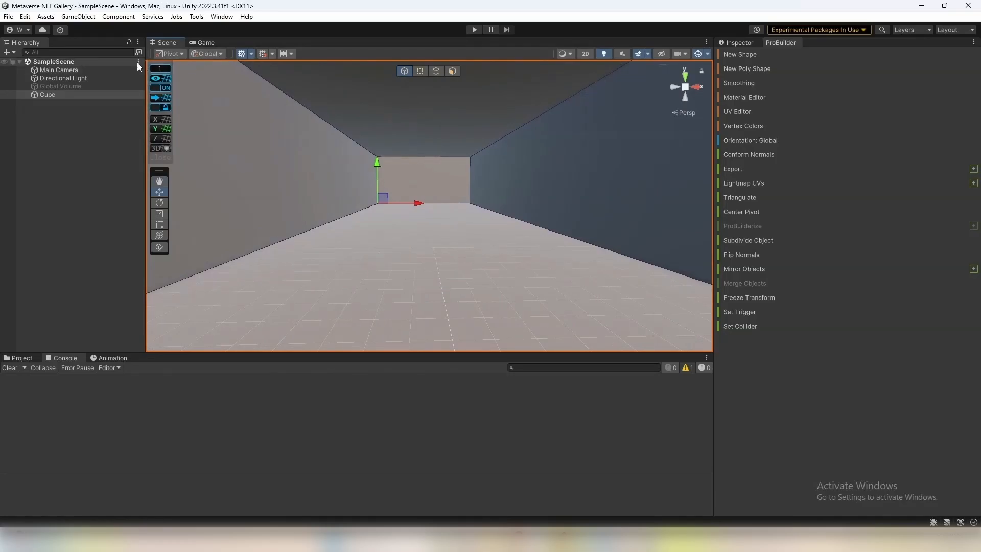
click(103, 70)
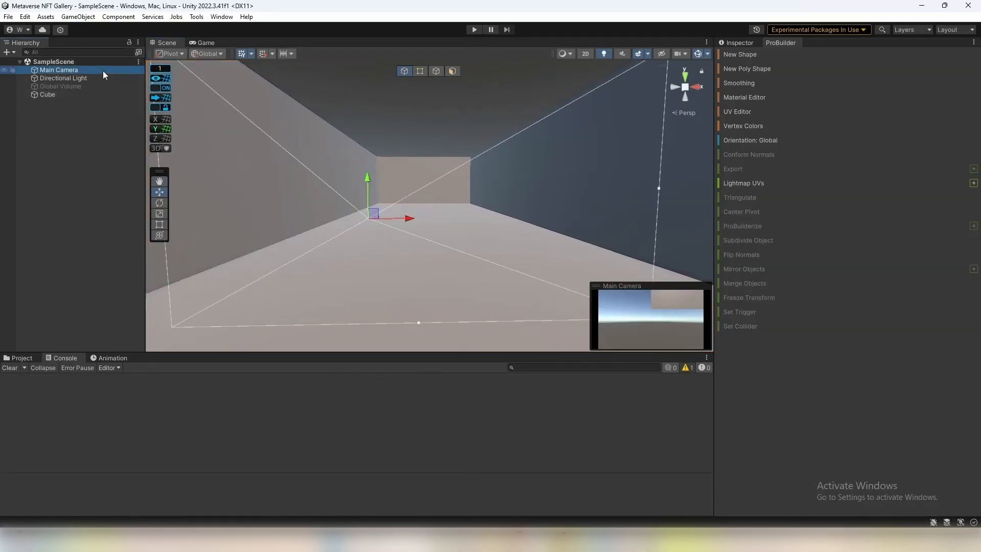
click(89, 17)
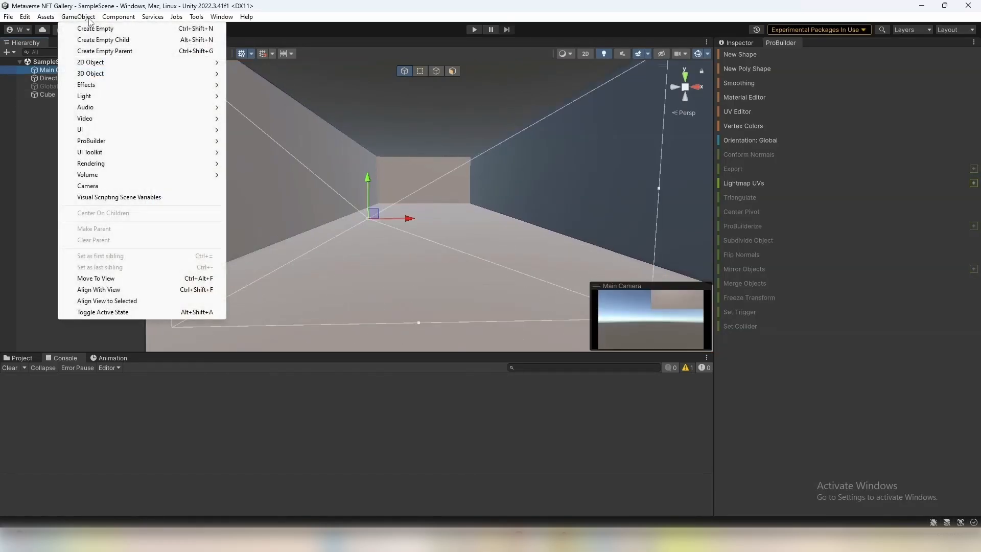
click(139, 290)
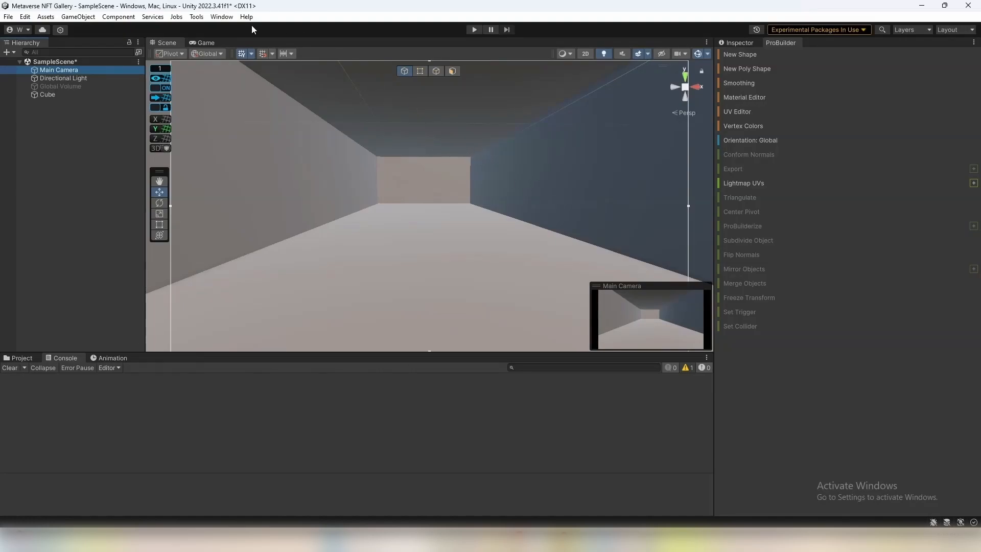
- Set the Main Camera's rotation to 0 on X, Y and Z, save the scene and show the Game view
click(741, 43)
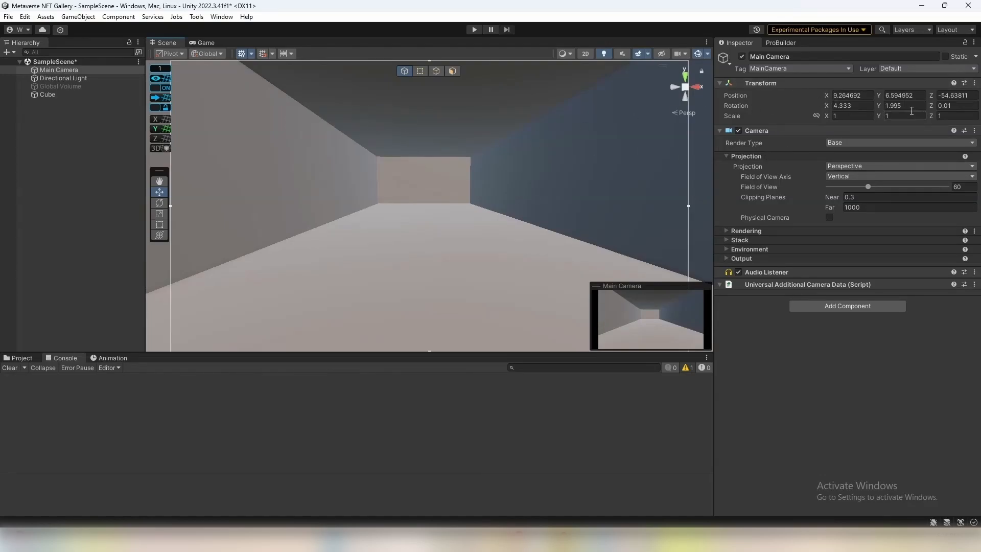
click(857, 103)
text(0)
key(Tab)
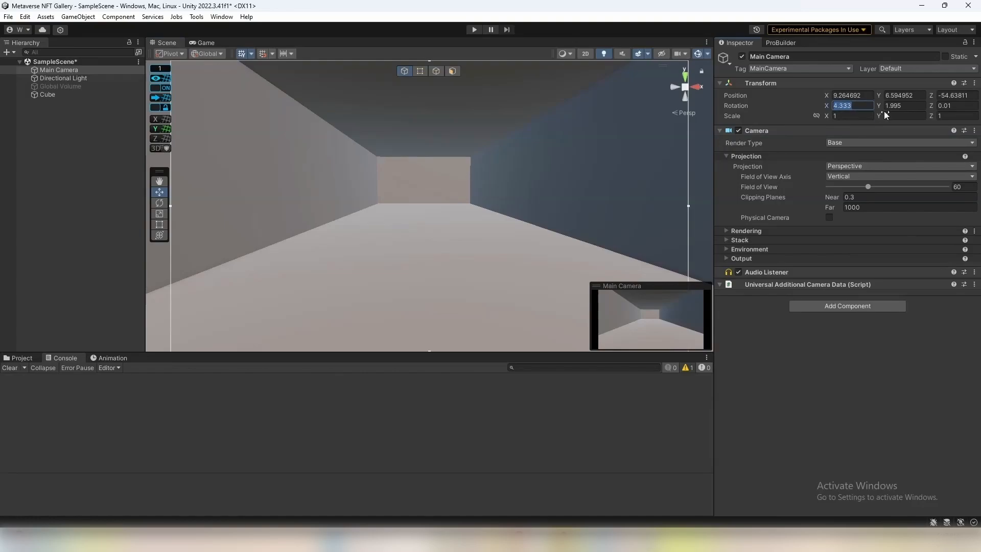
text(0)
key(Tab)
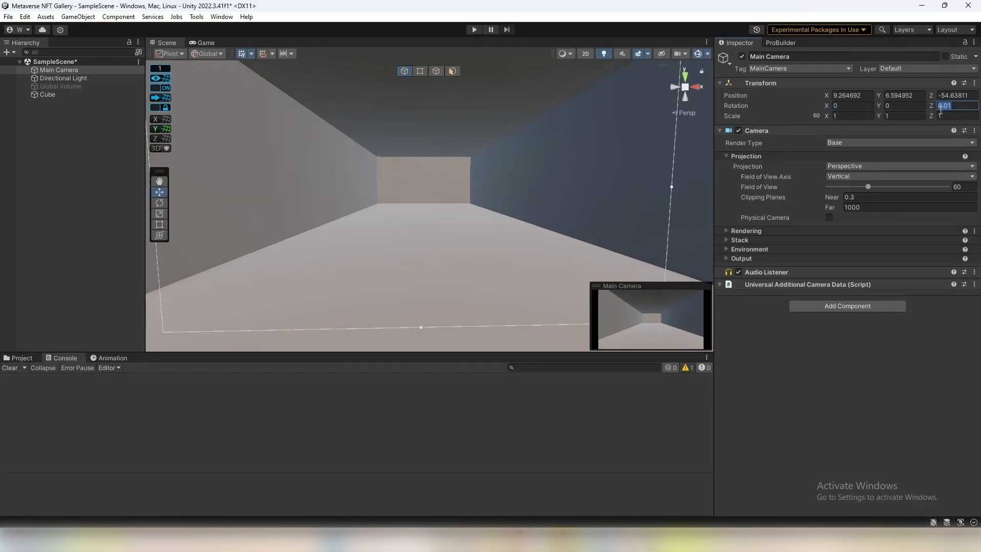
text(0)
key(Return)
key(ctrl+s)
click(204, 43)
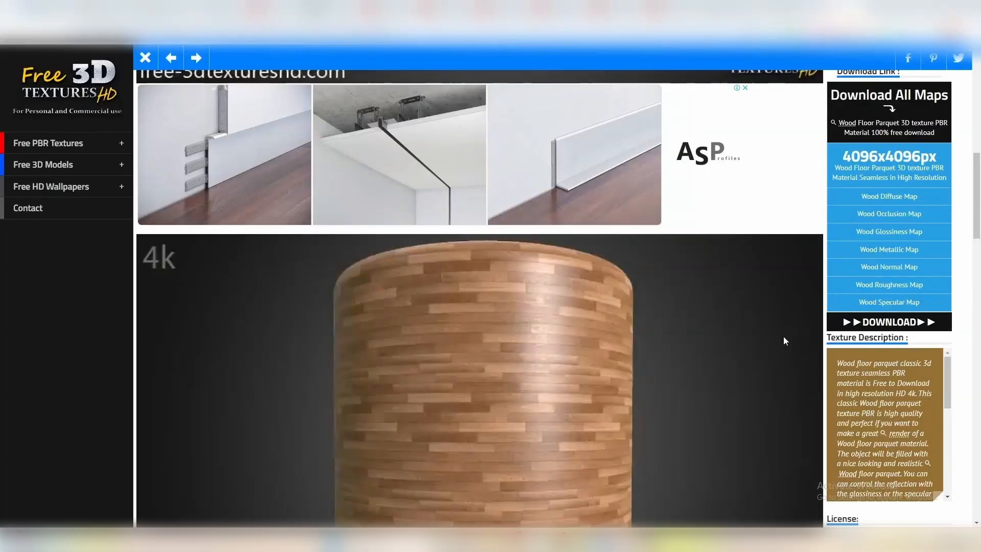
- On the Free 3D Textures HD page in the browser, review the wood floor parquet texture and download wood parquet 12.rar from MEGA
scroll(772, 335, up, 8)
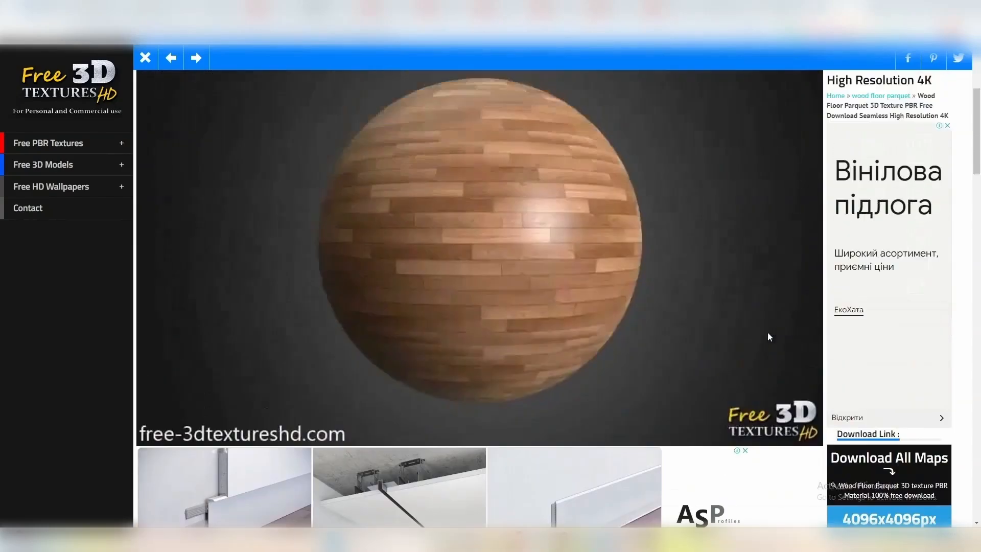
scroll(769, 330, down, 5)
scroll(770, 338, up, 2)
scroll(768, 344, up, 1)
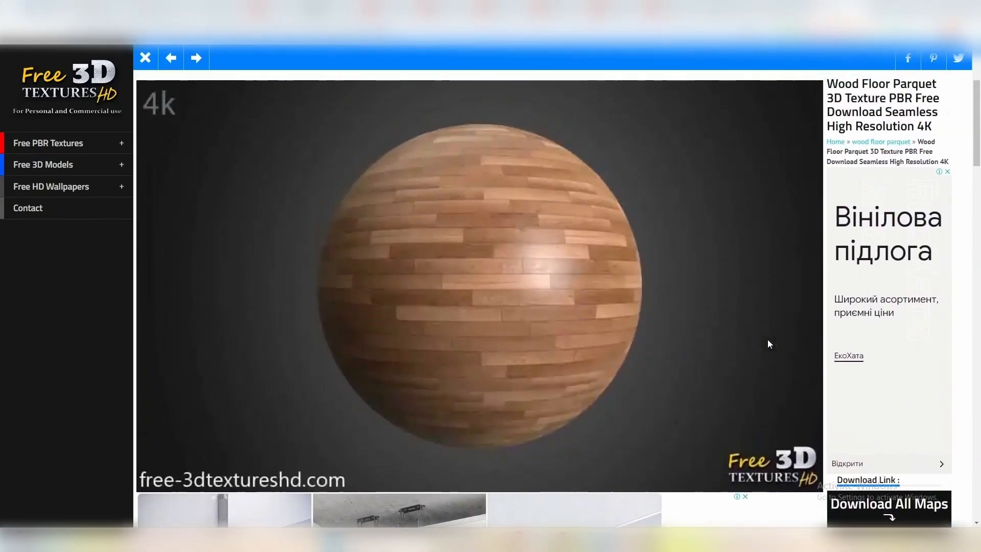
scroll(631, 278, down, 7)
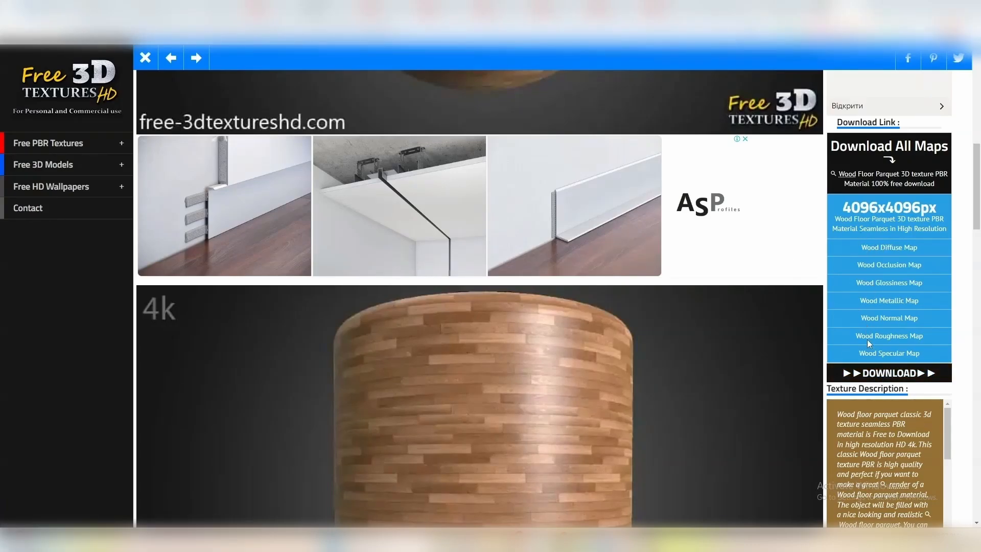
click(873, 374)
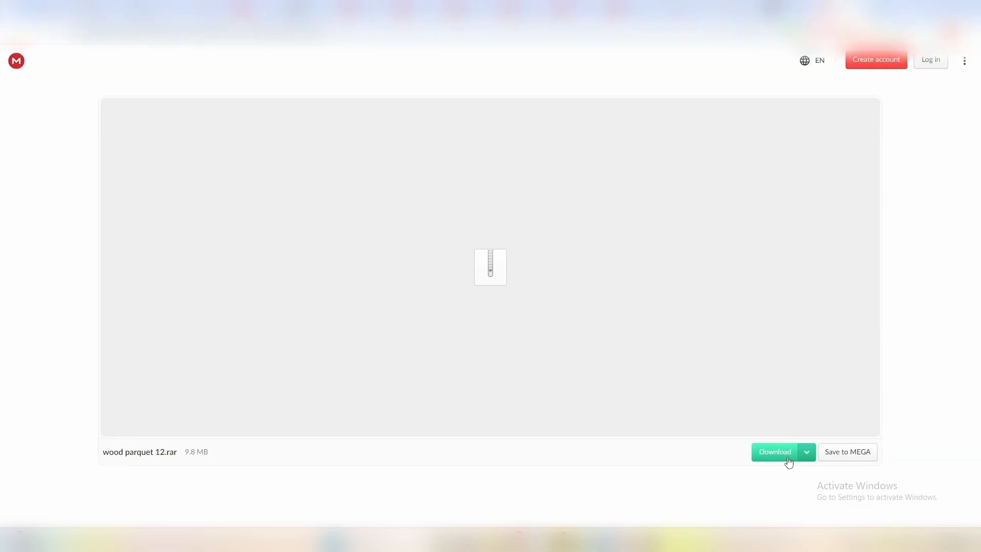
click(790, 462)
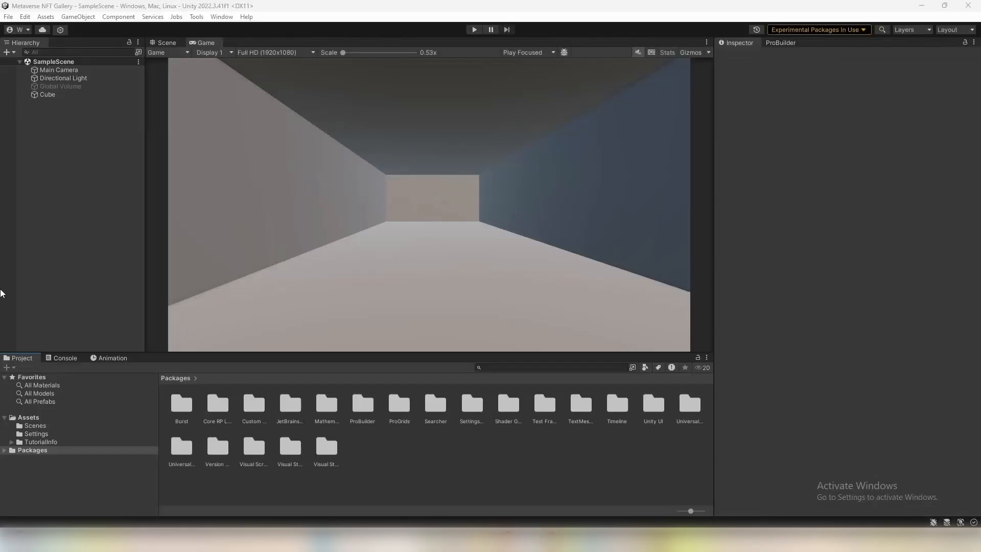
- Back in Unity, look through the project's Scenes and Settings folders and the ProBuilder and ProGrids packages, ending at the Assets root
click(37, 419)
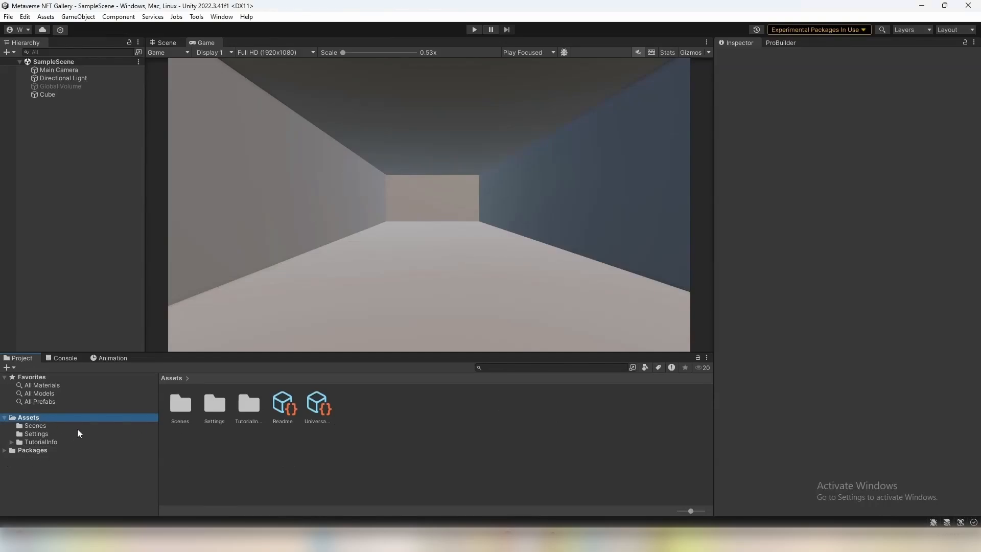
click(49, 425)
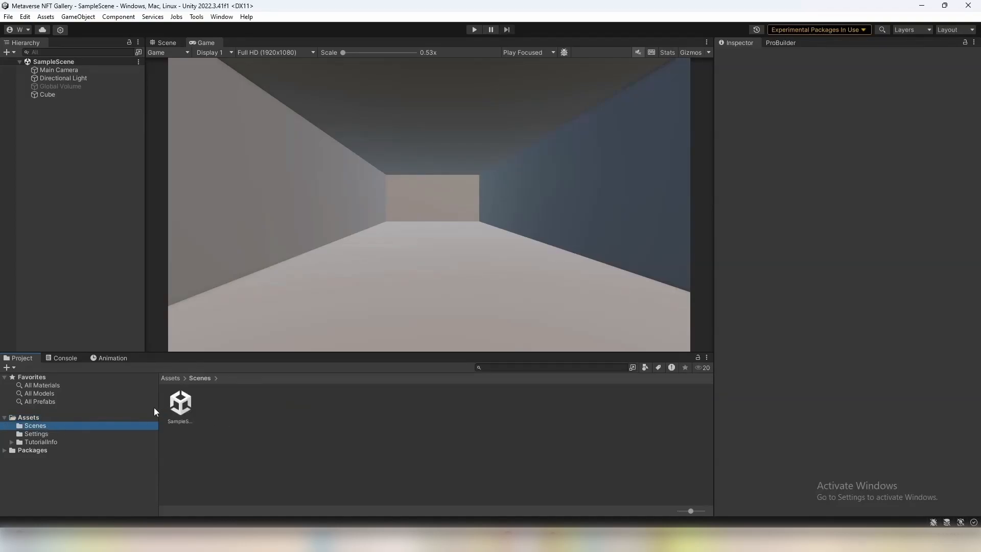
click(65, 435)
click(68, 427)
click(59, 433)
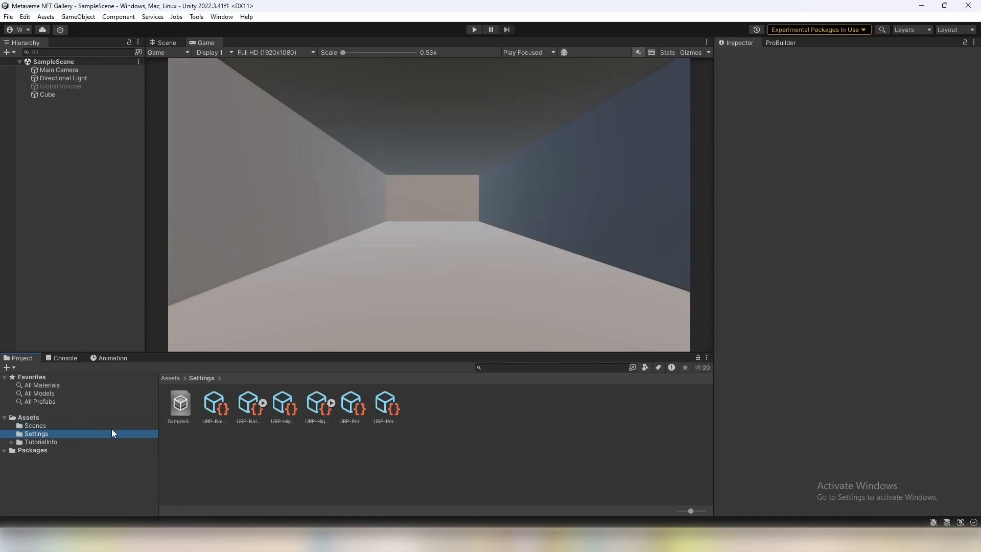
click(29, 420)
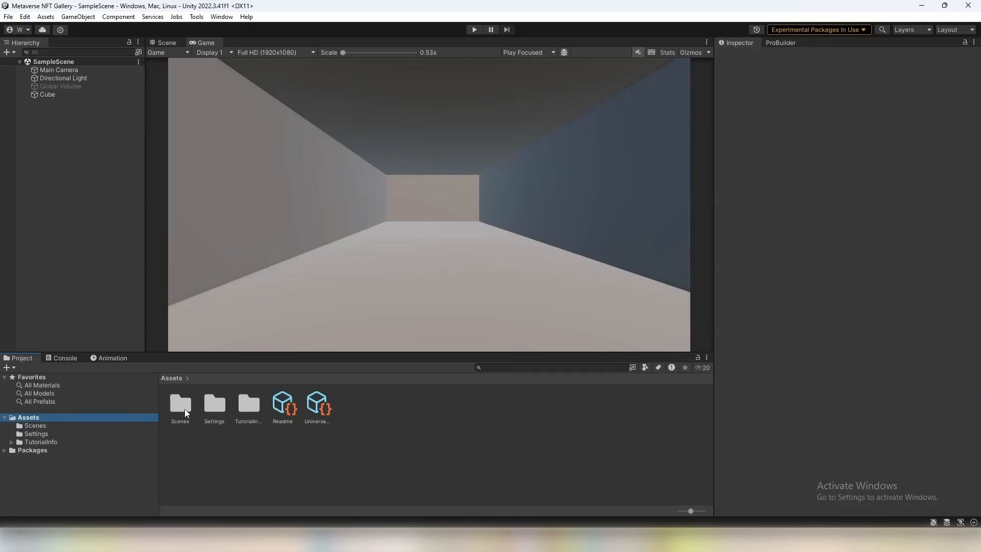
click(10, 450)
scroll(102, 463, down, 5)
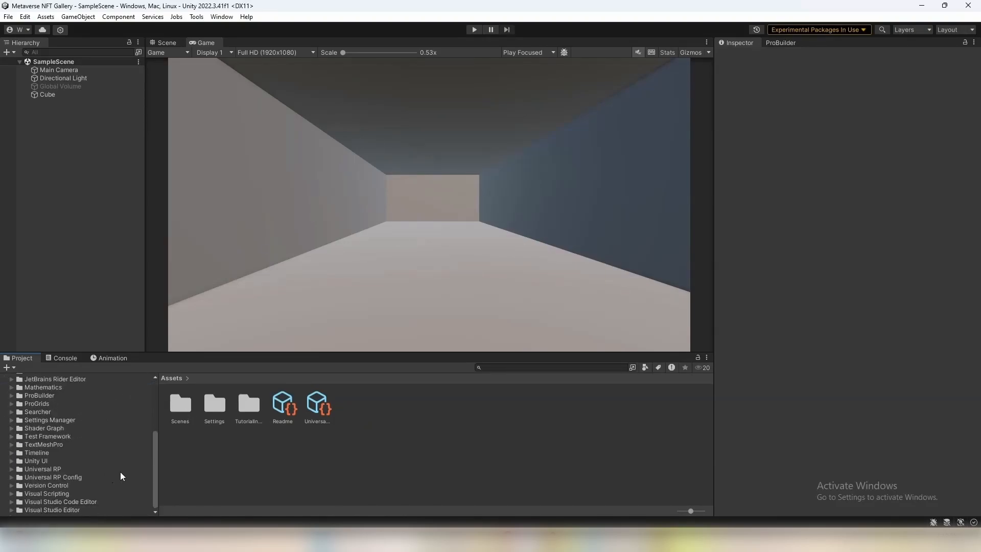
scroll(120, 471, up, 3)
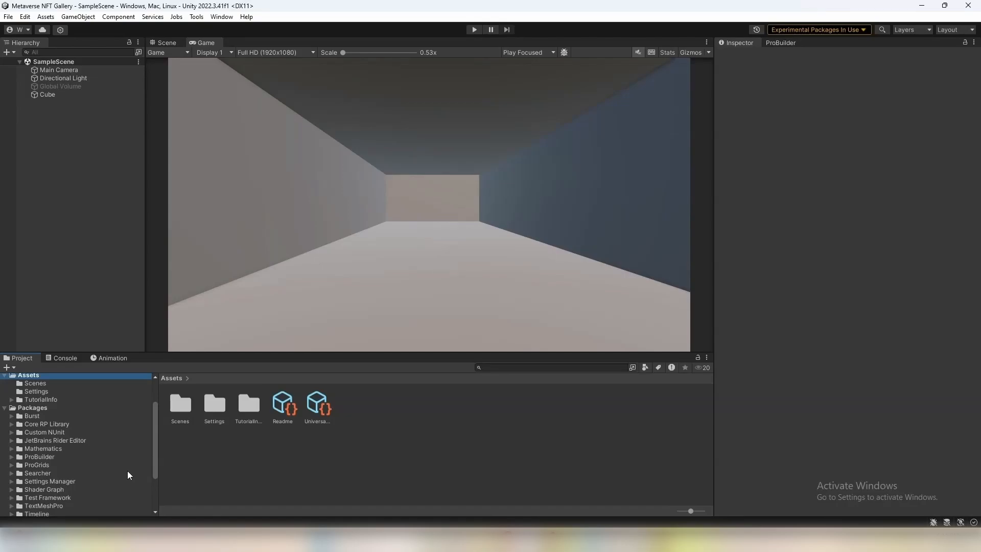
click(46, 457)
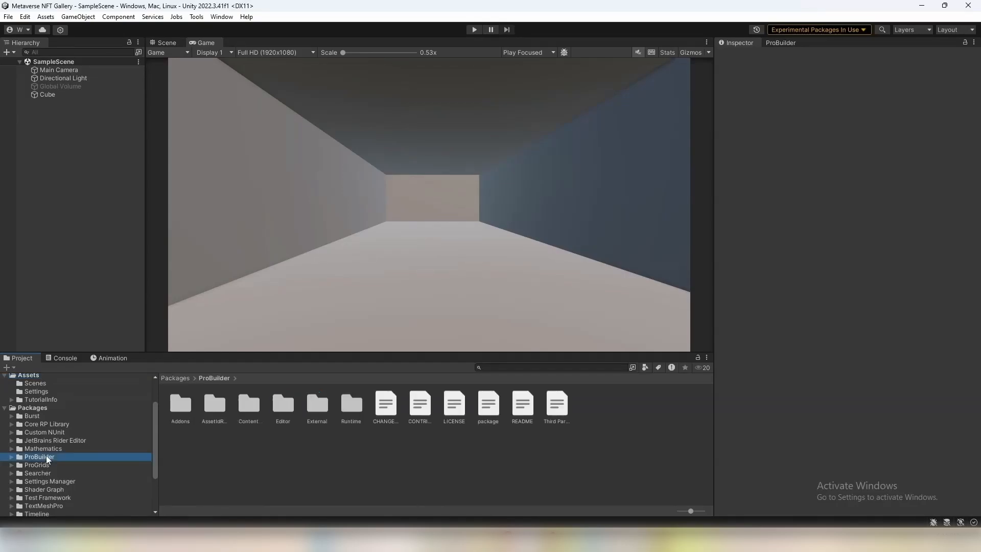
click(45, 464)
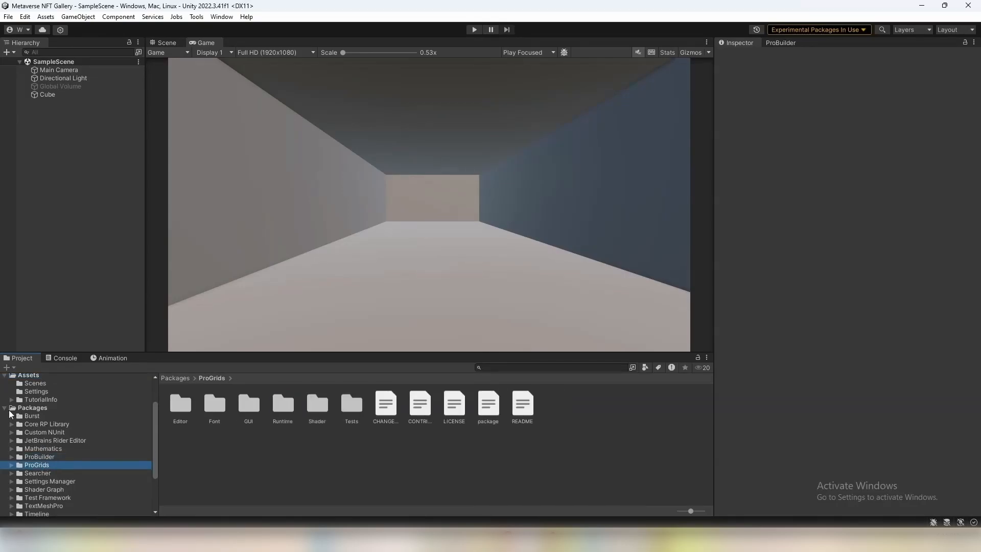
click(5, 408)
click(28, 418)
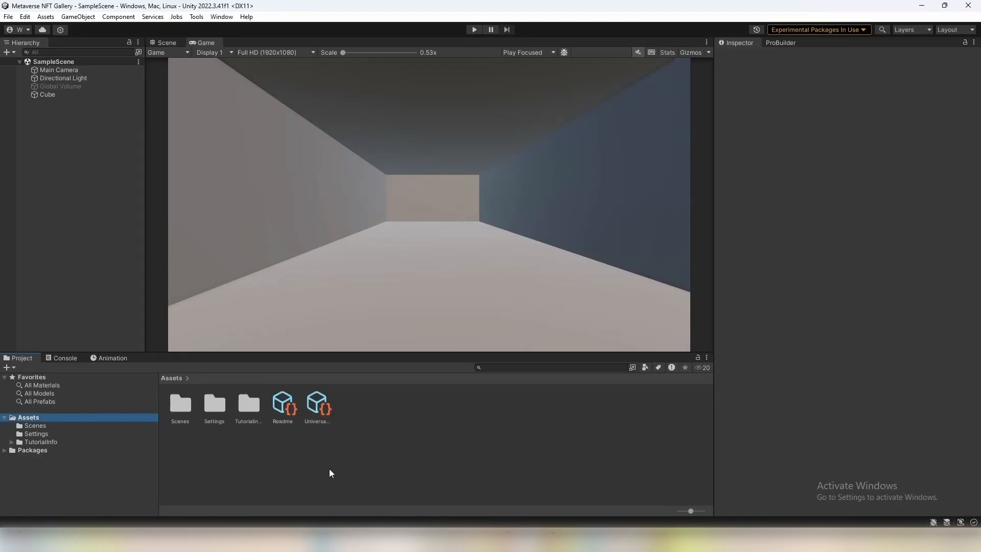
- Create a folder named Textures in the project's Assets root
click(370, 462)
right_click(415, 453)
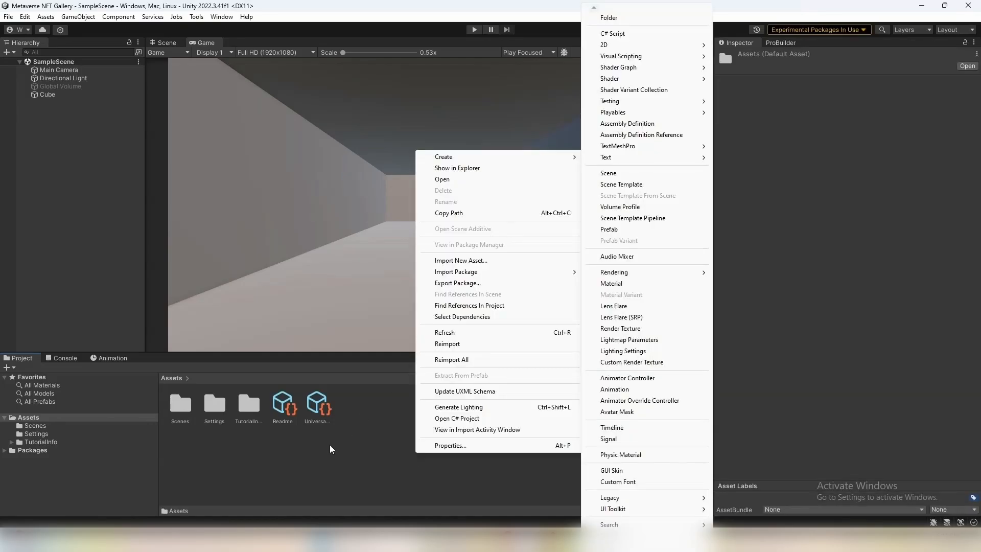
click(403, 443)
right_click(404, 444)
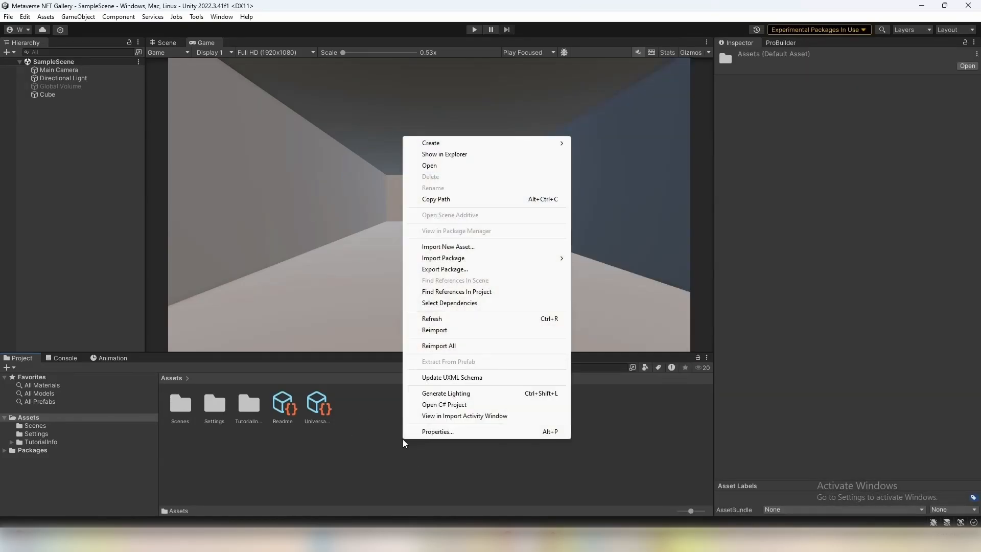
mouse_move(477, 142)
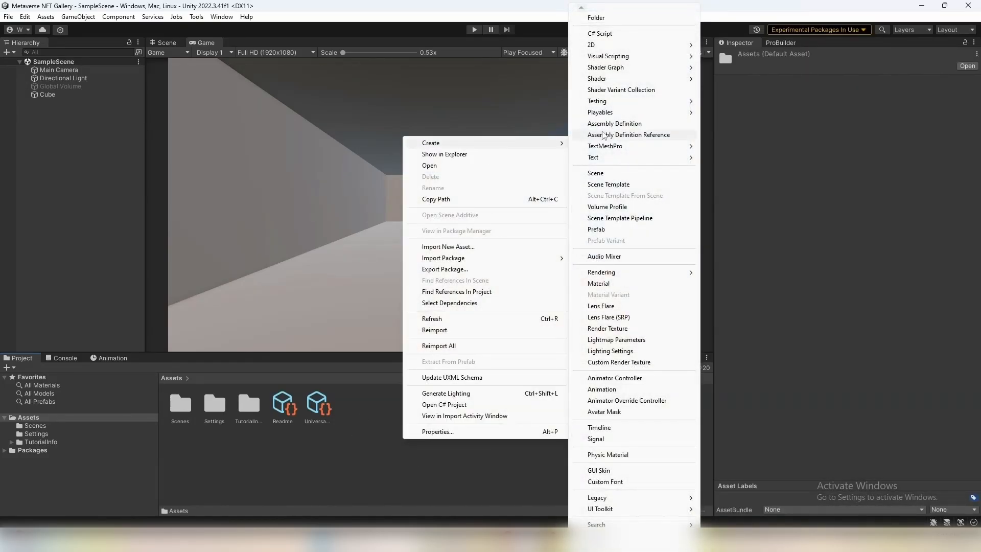
click(608, 18)
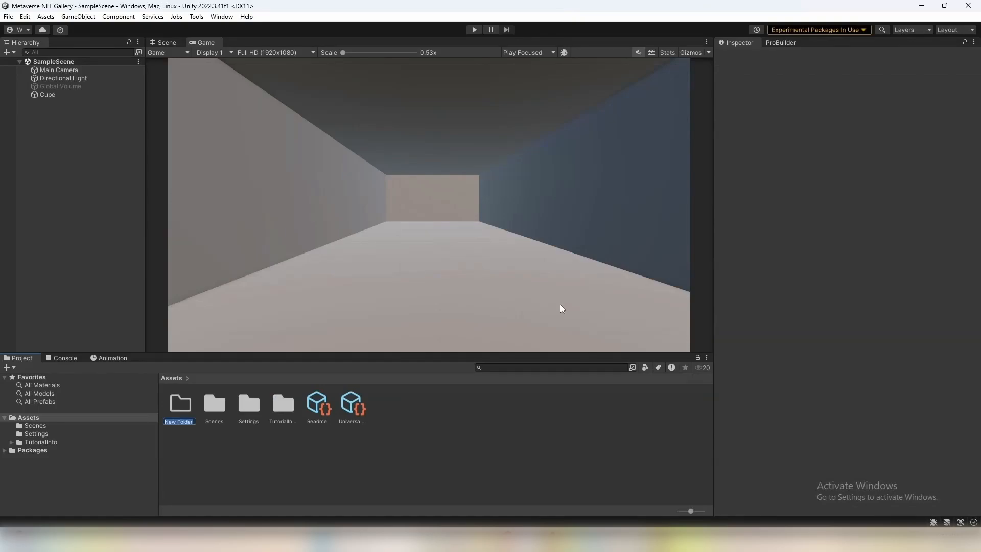
text(Textures)
key(Return)
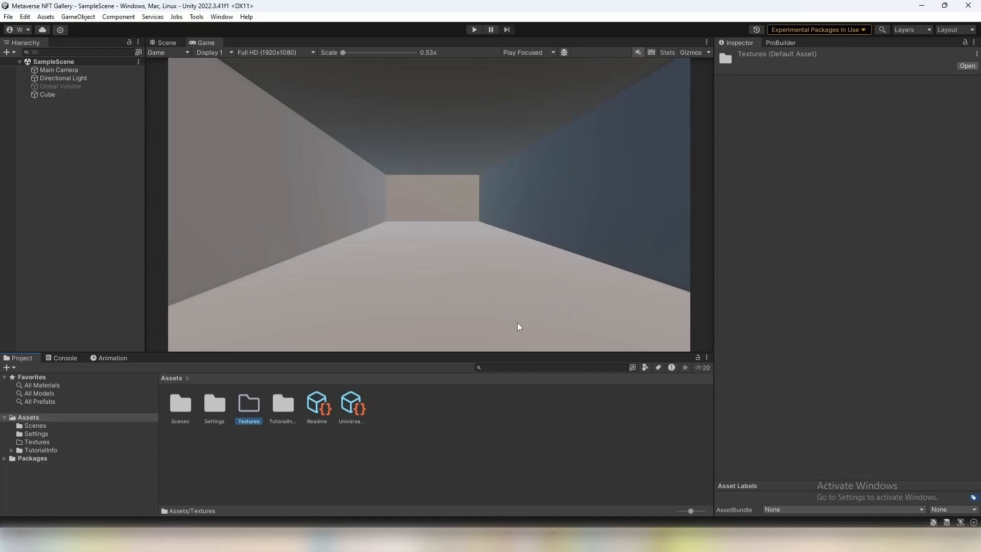
click(487, 492)
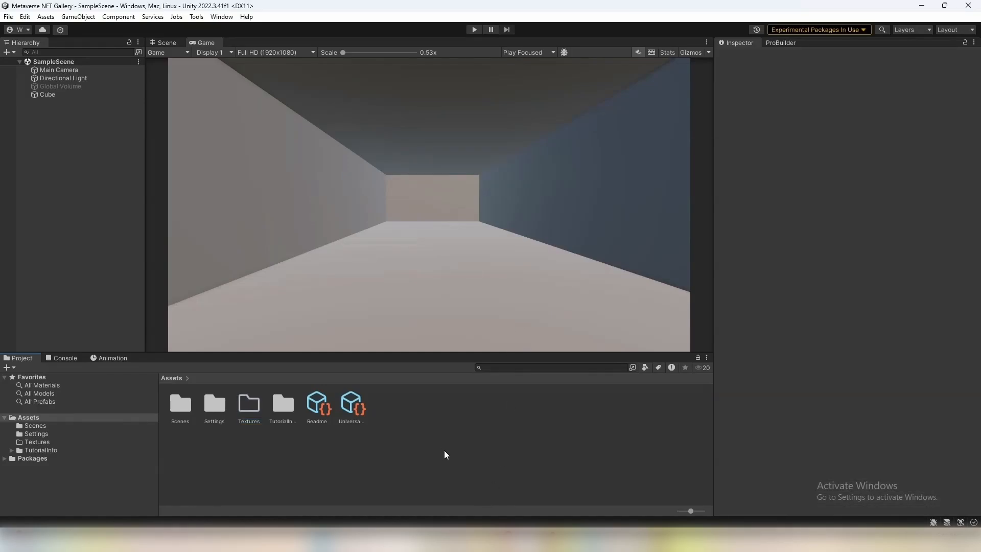
- Import the eight wood parquet 12 map images from the Downloads folder wood parquet 12 into the Textures folder, leaving out the preview JPG
double_click(251, 412)
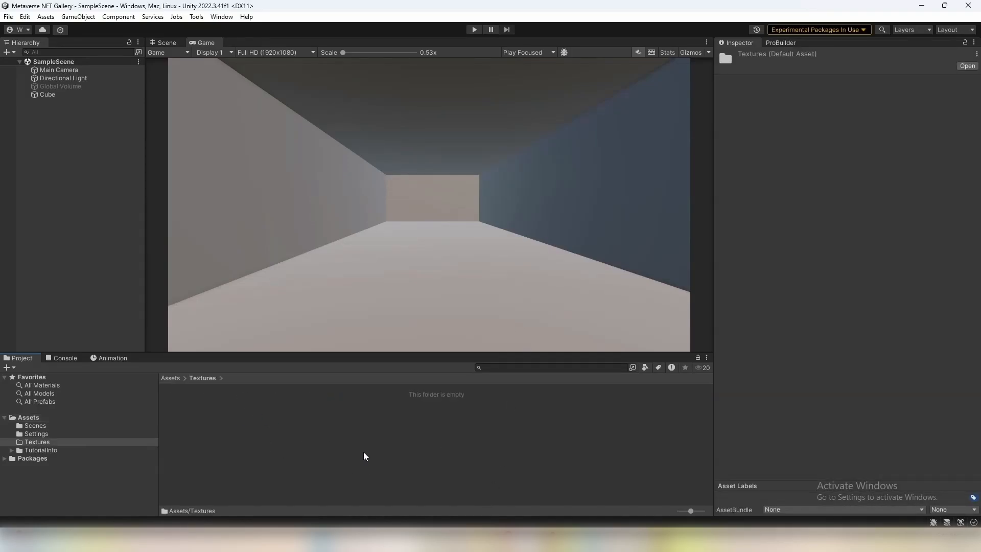
mouse_move(481, 540)
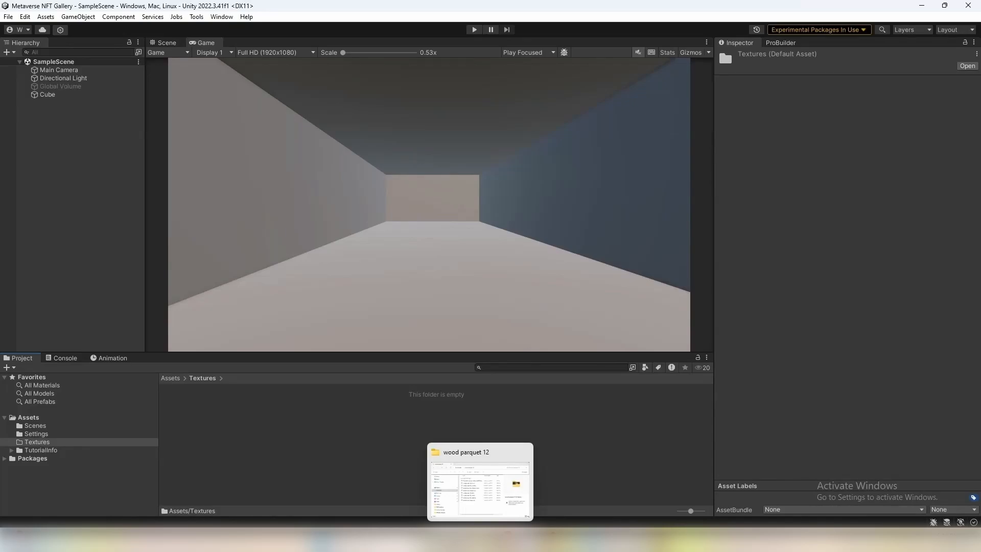
click(480, 485)
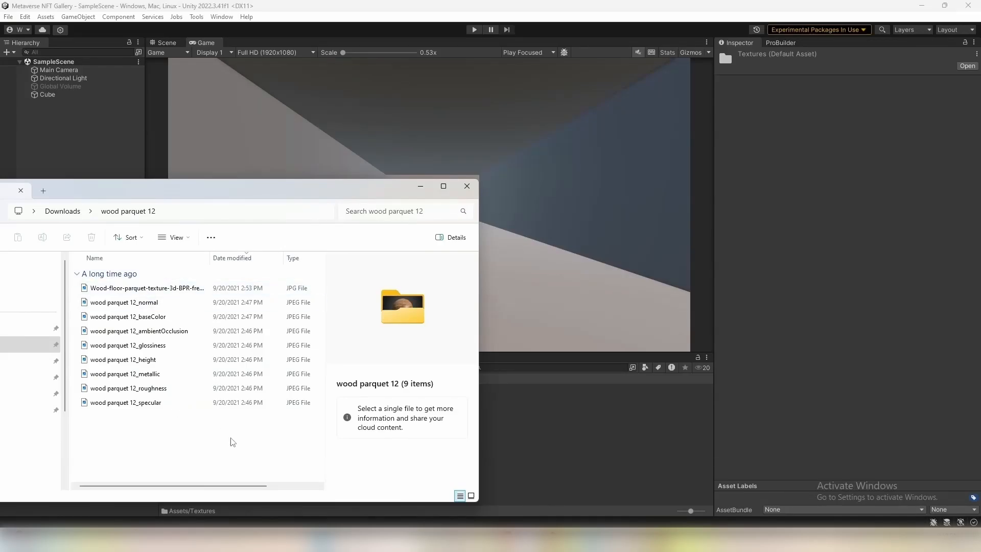
drag(198, 451, 567, 448)
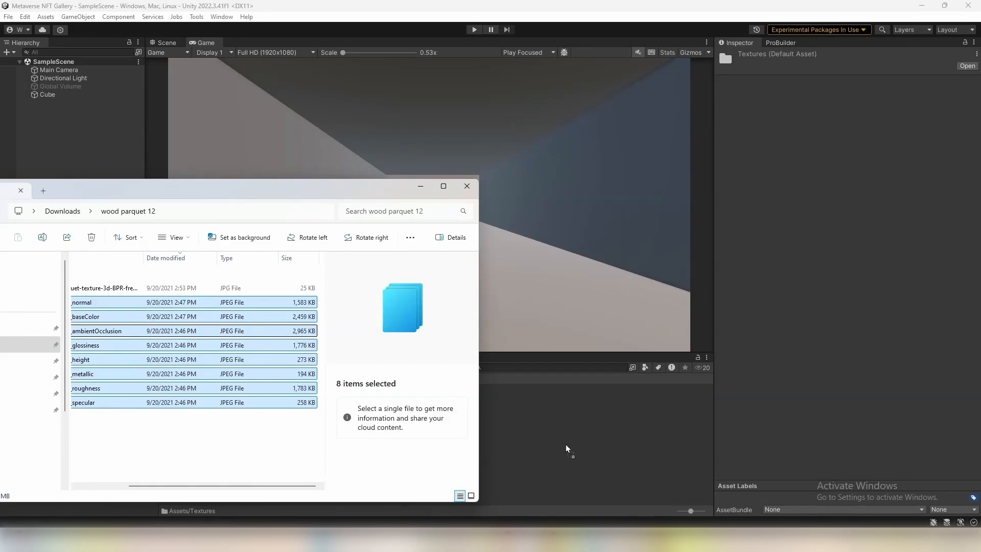
drag(567, 449, 519, 441)
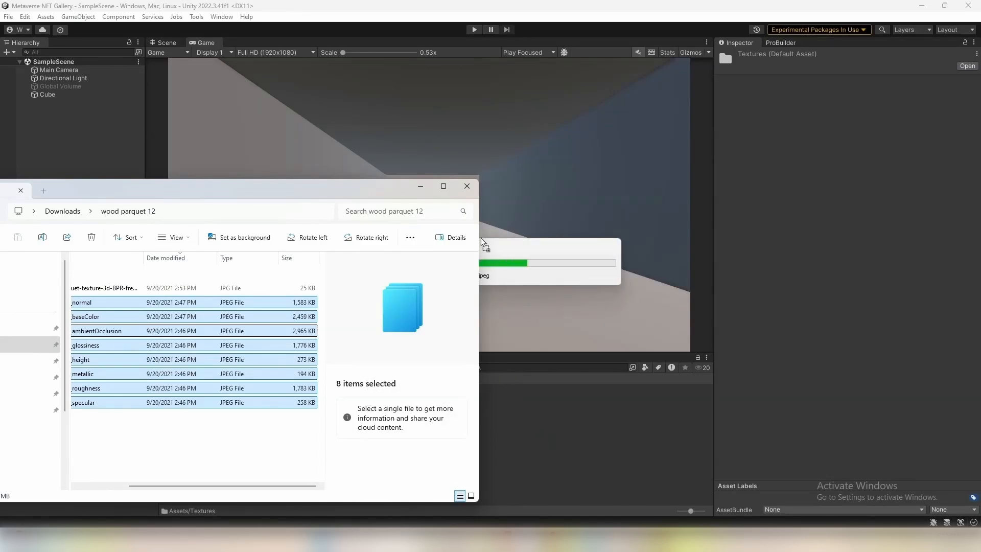
click(419, 190)
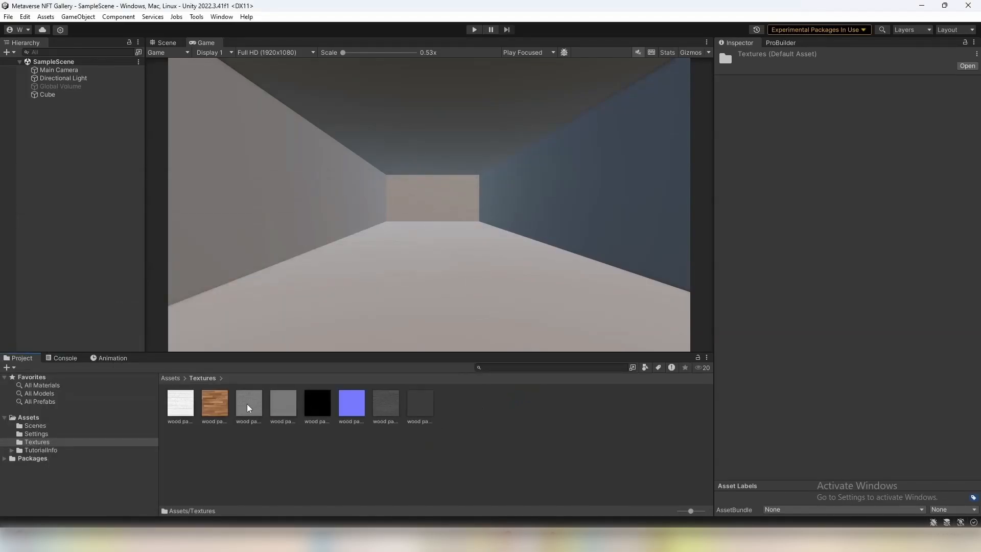
- Enlarge the texture preview and examine the imported base color, ambient occlusion, glossiness, height and normal maps
click(222, 403)
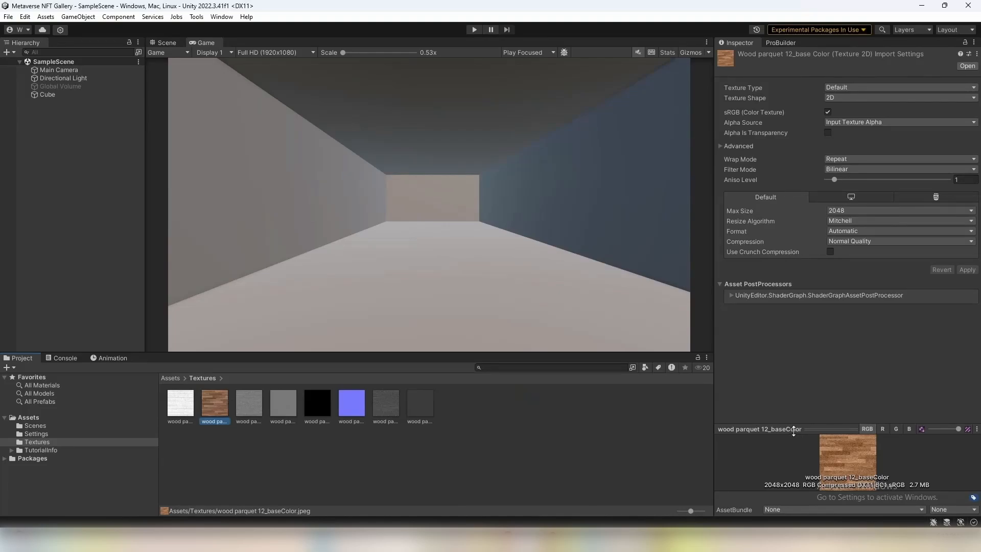
drag(793, 431, 793, 316)
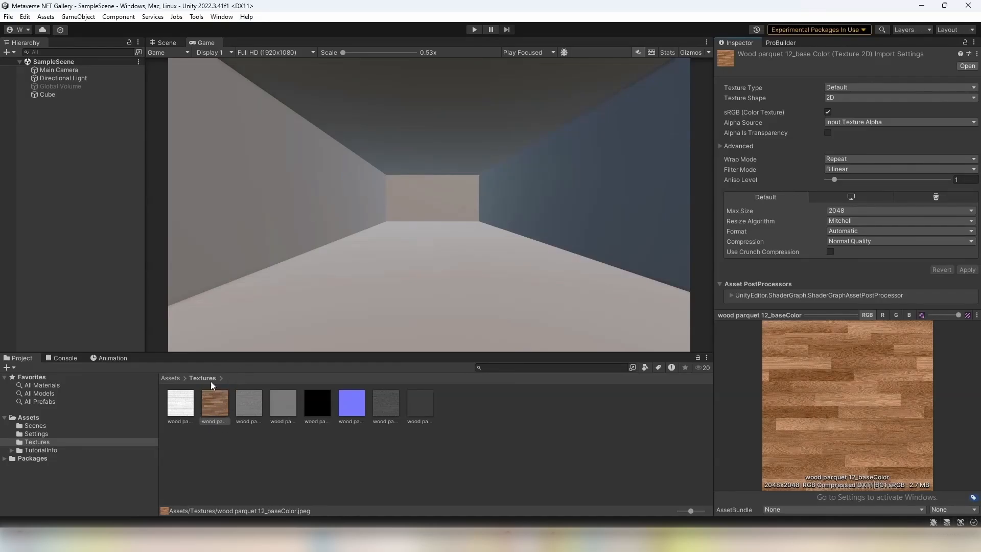
click(193, 410)
click(246, 407)
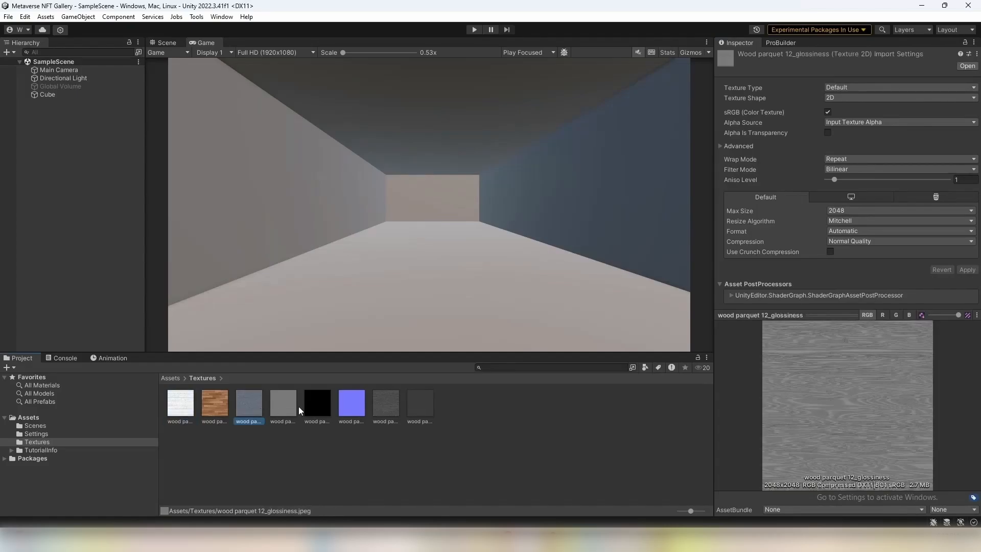
click(295, 406)
click(358, 406)
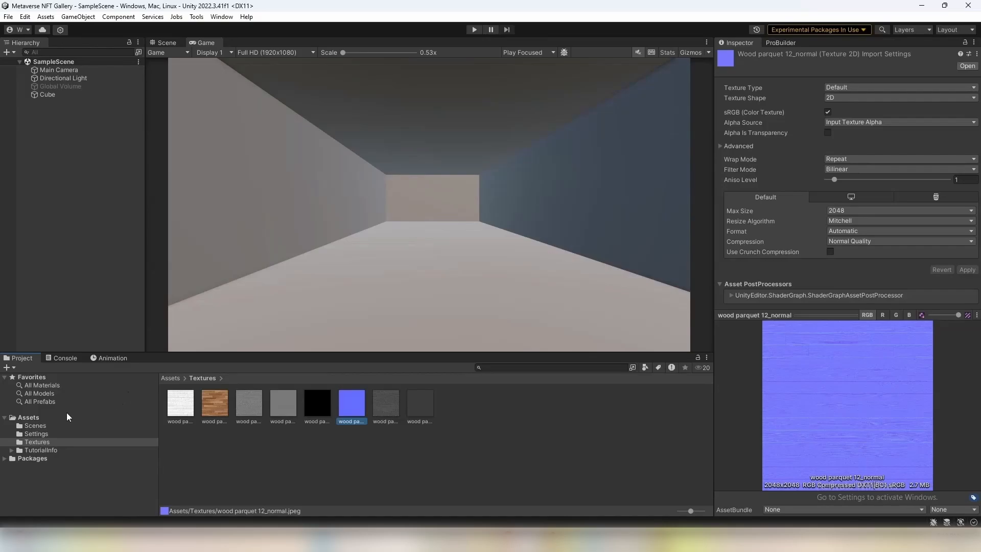
- Create a folder named Materials in the Assets root
click(45, 418)
right_click(45, 418)
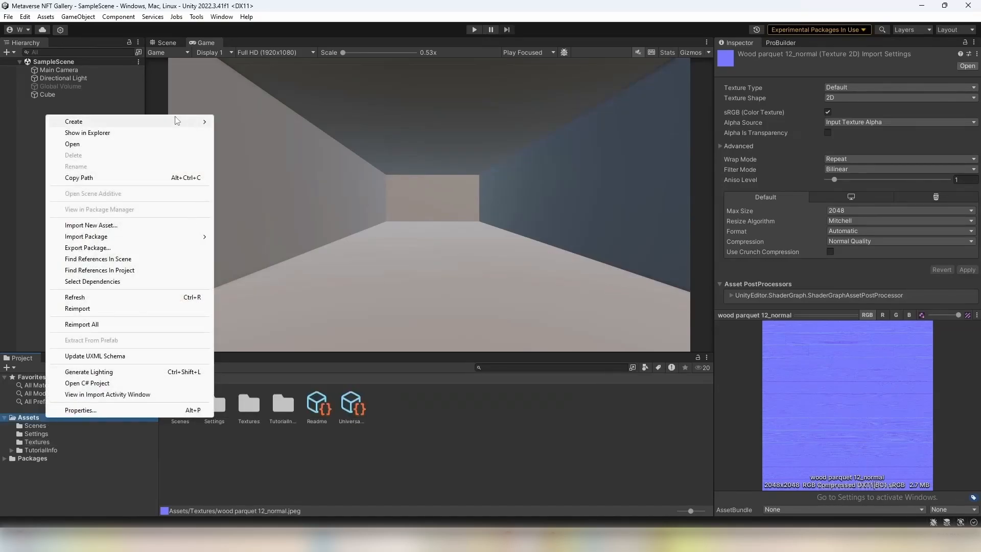
mouse_move(177, 121)
click(263, 21)
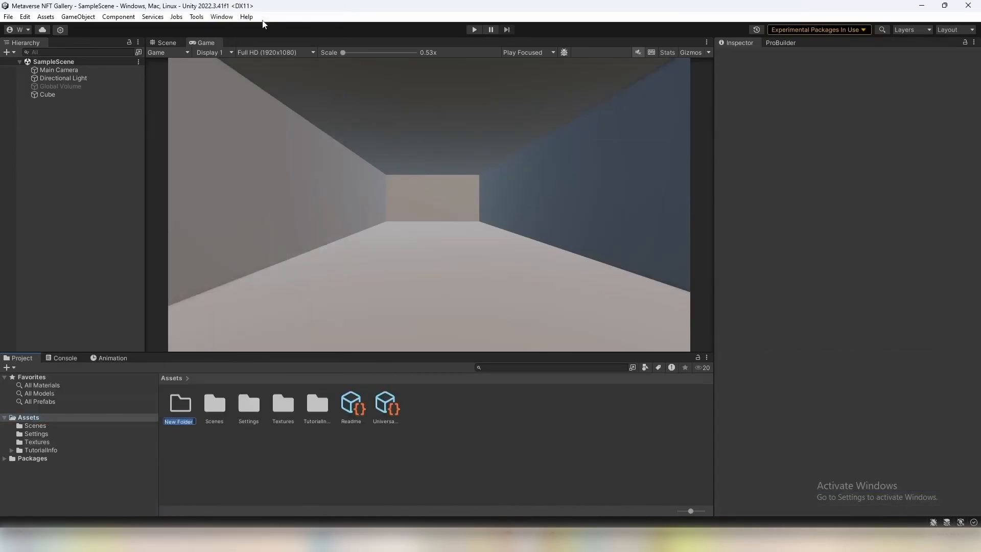
text(Materials)
key(Return)
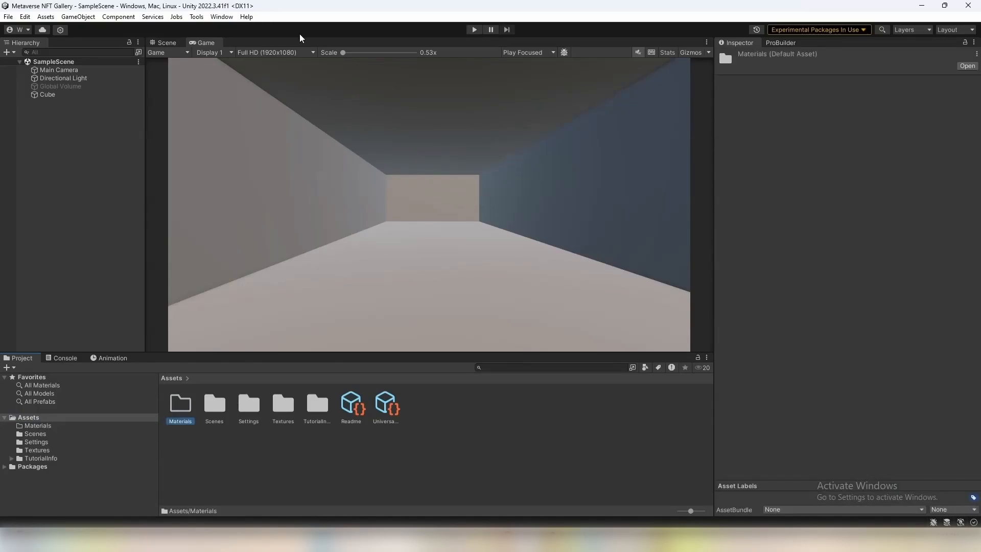
- Create a material named Floor inside the Materials folder
double_click(181, 404)
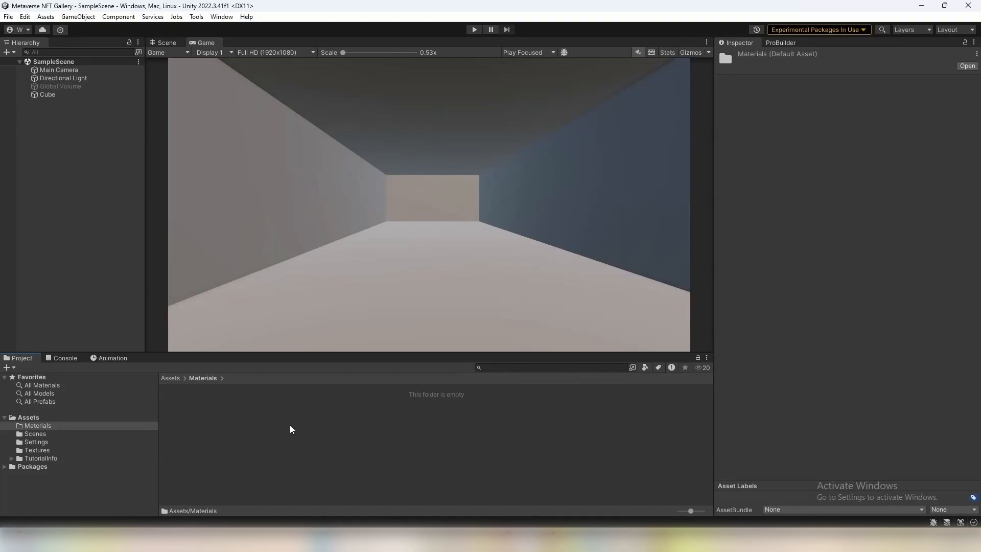
right_click(292, 430)
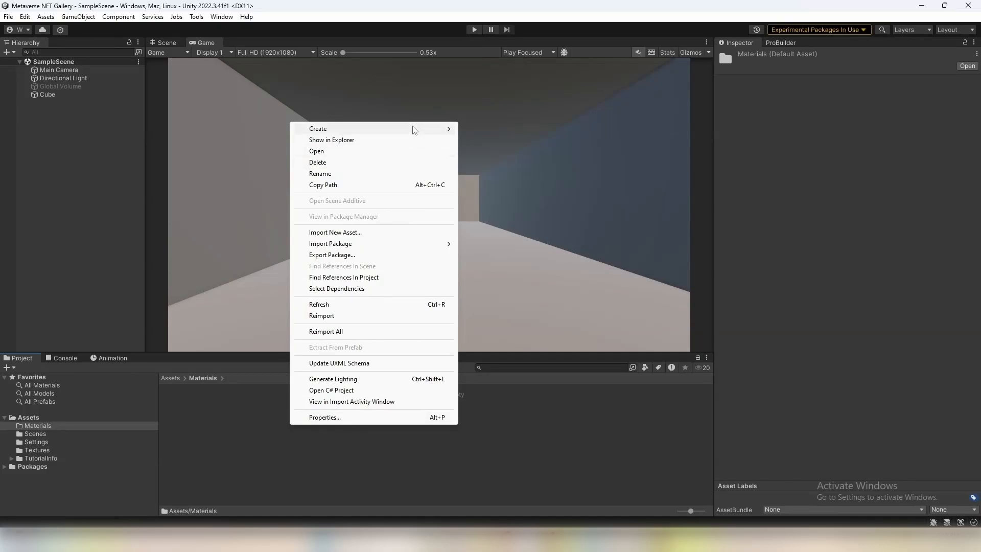
mouse_move(414, 130)
click(486, 283)
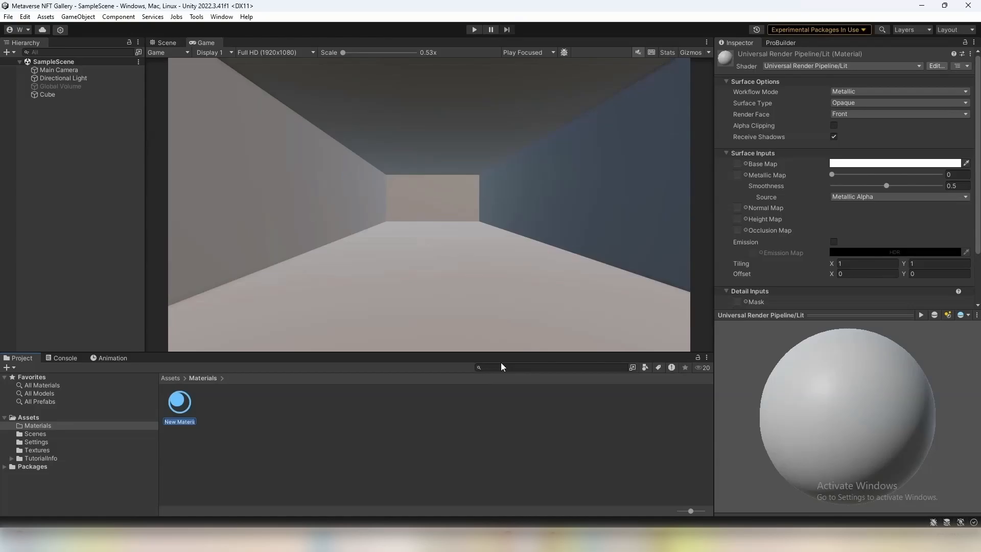
text(Floor)
key(Return)
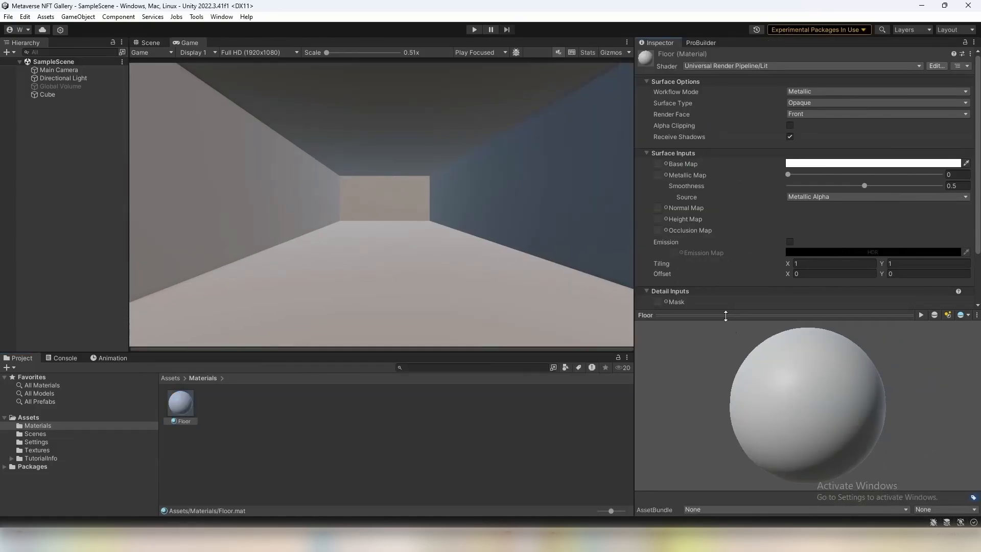
- Assign wood parquet 12_baseColor as the Floor material's Base Map and wood parquet 12_normal as its Normal Map
drag(726, 316, 737, 386)
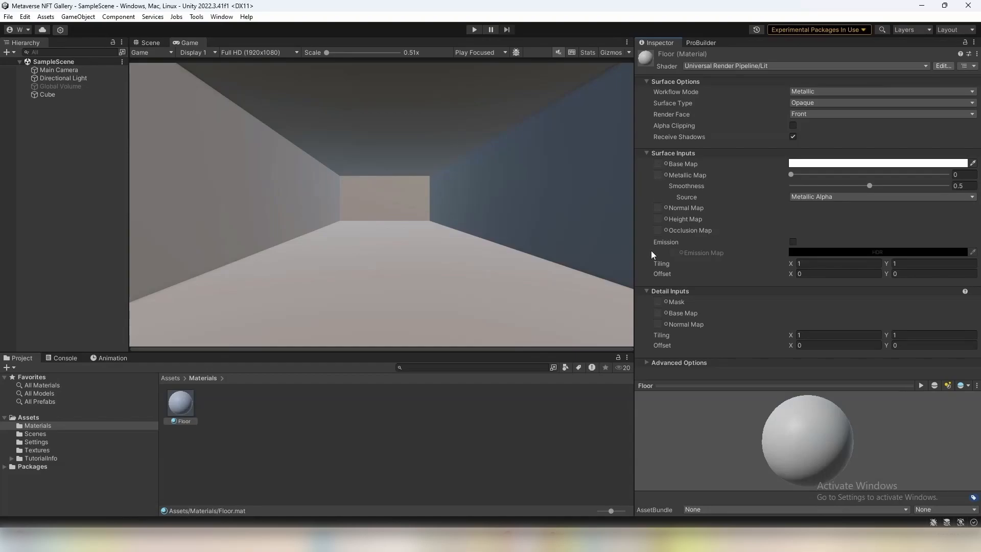
click(62, 449)
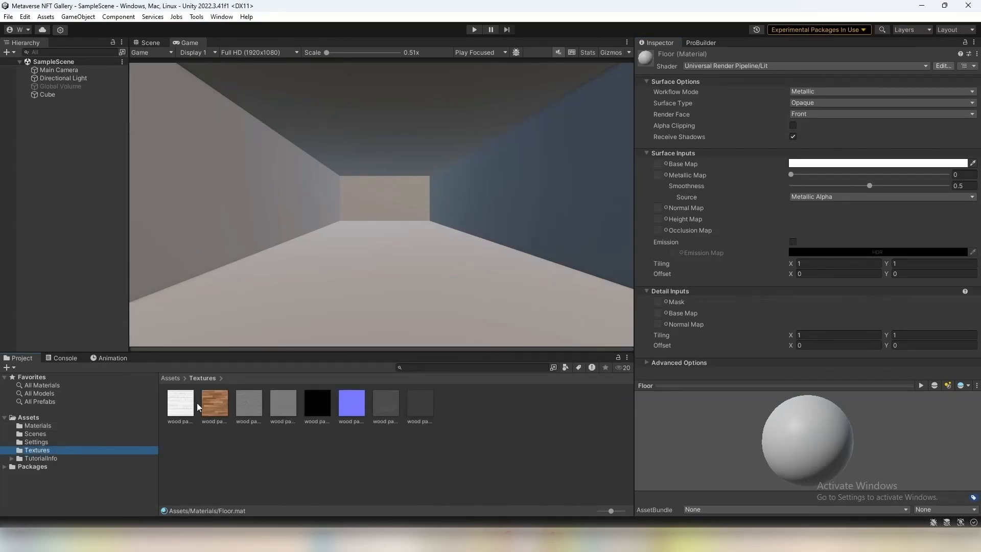
drag(213, 405, 660, 165)
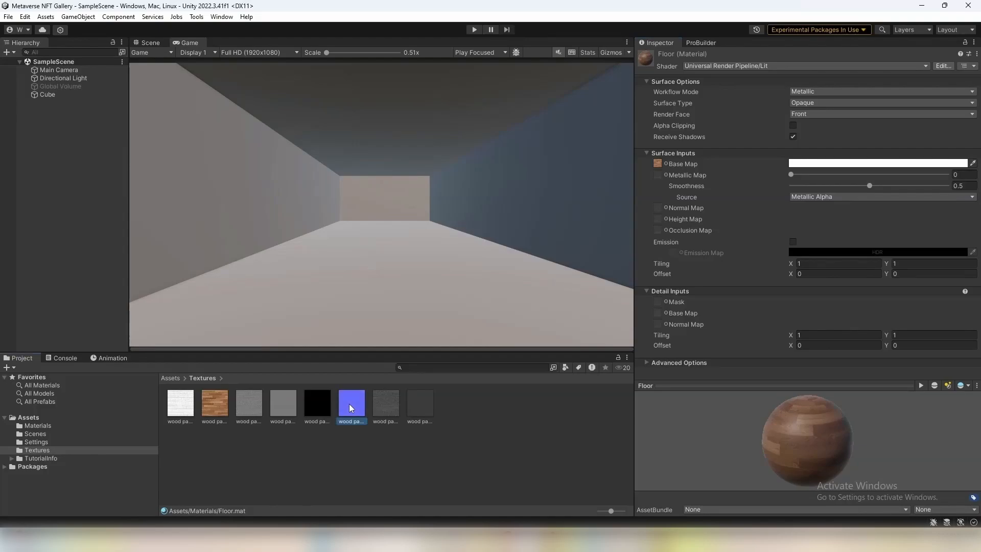
drag(350, 407, 658, 208)
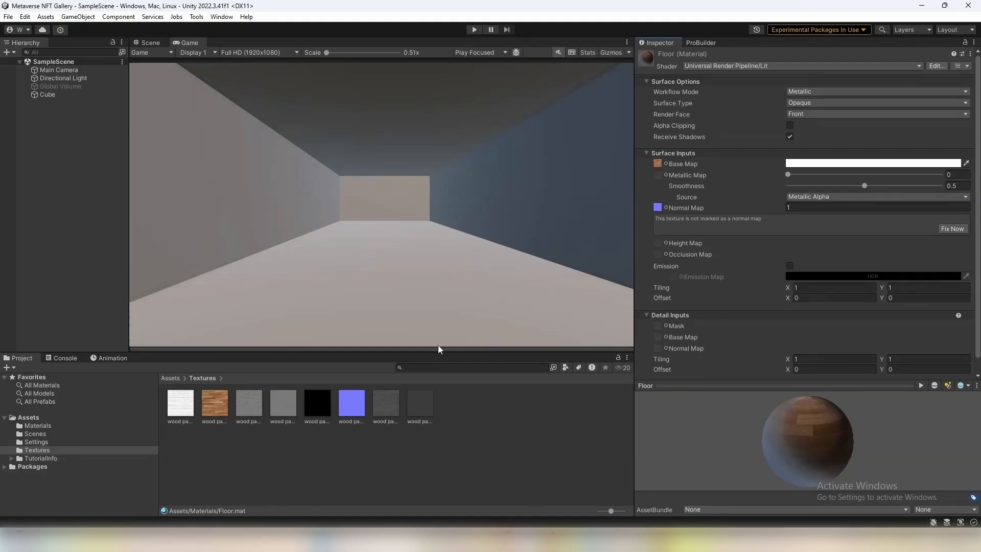
- Check which parquet textures are the roughness, metallic, height and normal maps
click(390, 411)
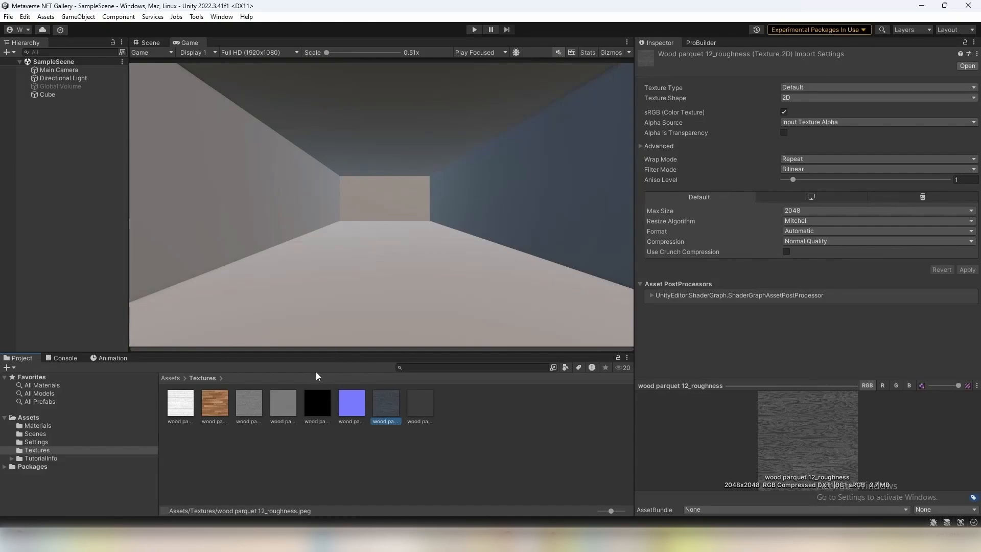
click(317, 406)
click(283, 403)
click(347, 412)
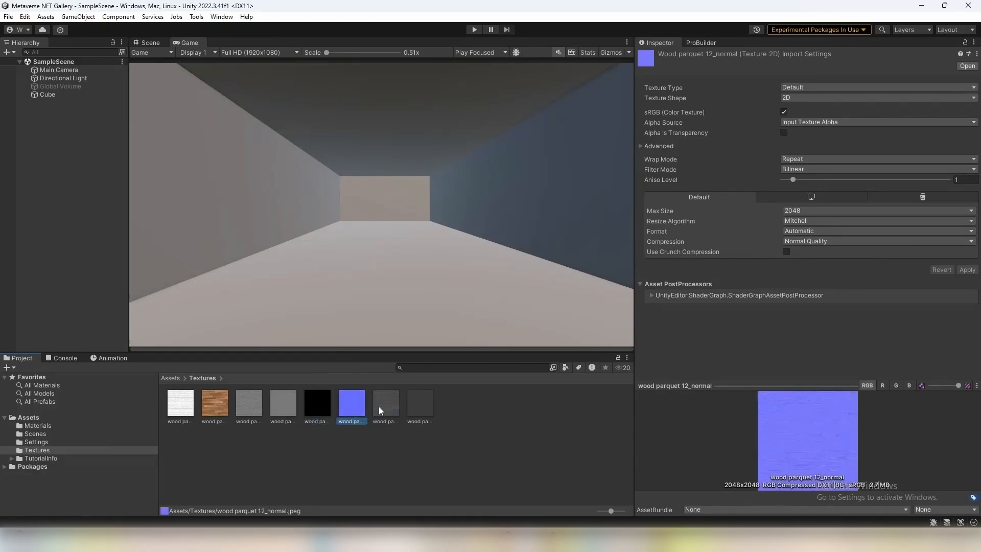
click(385, 406)
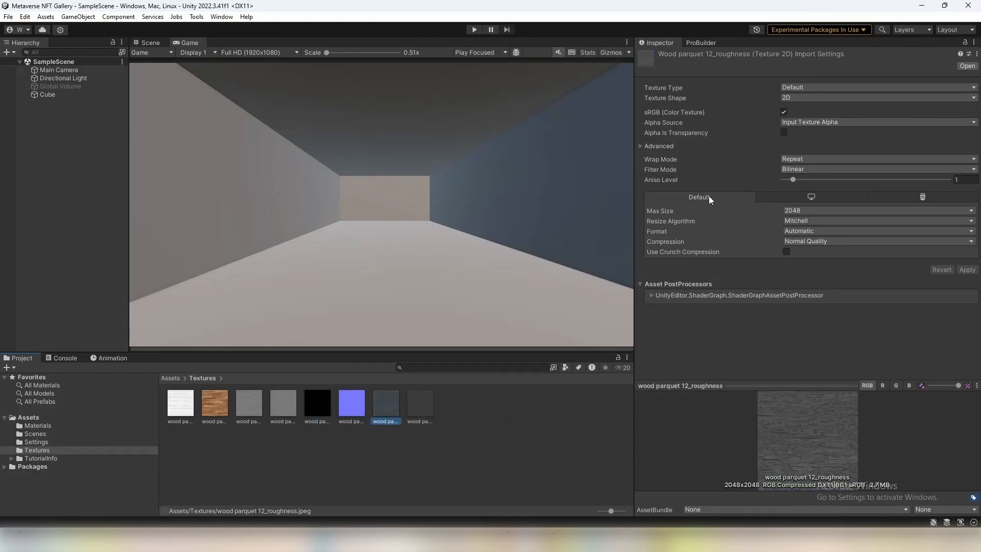
- Select the Floor material and lock the Inspector on it
click(55, 425)
click(182, 401)
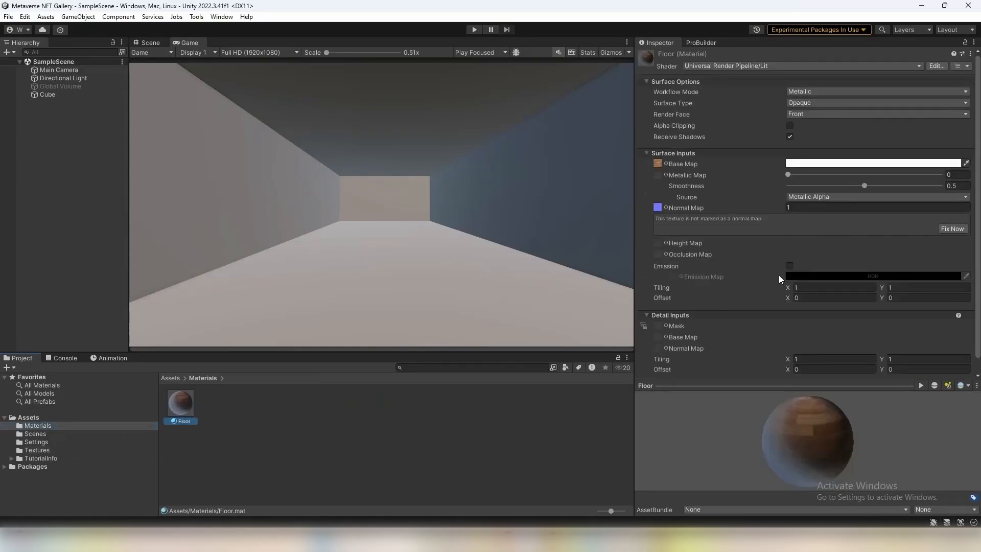
click(964, 41)
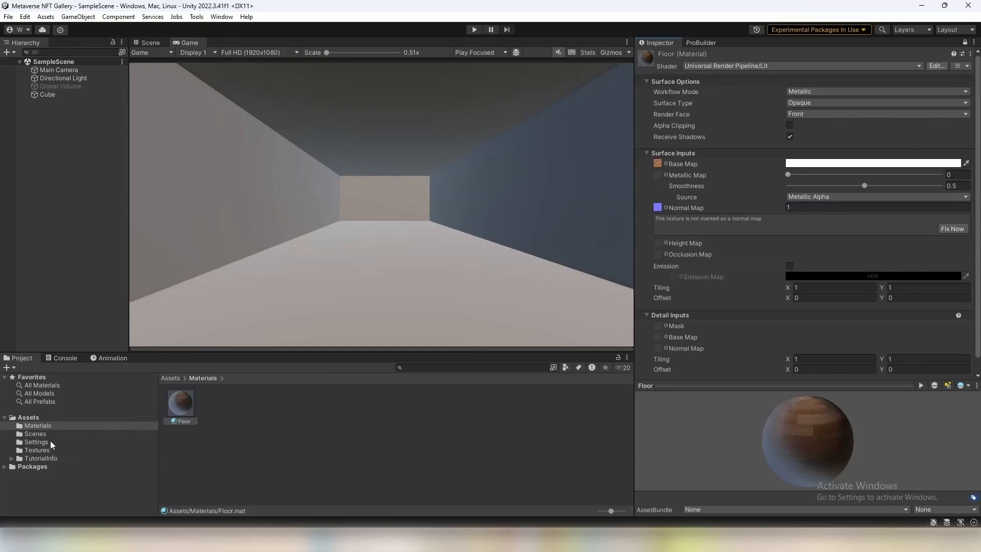
- Look through the remaining parquet maps in the Textures folder and rotate the Floor material preview to examine its surface
click(37, 450)
click(249, 404)
click(283, 404)
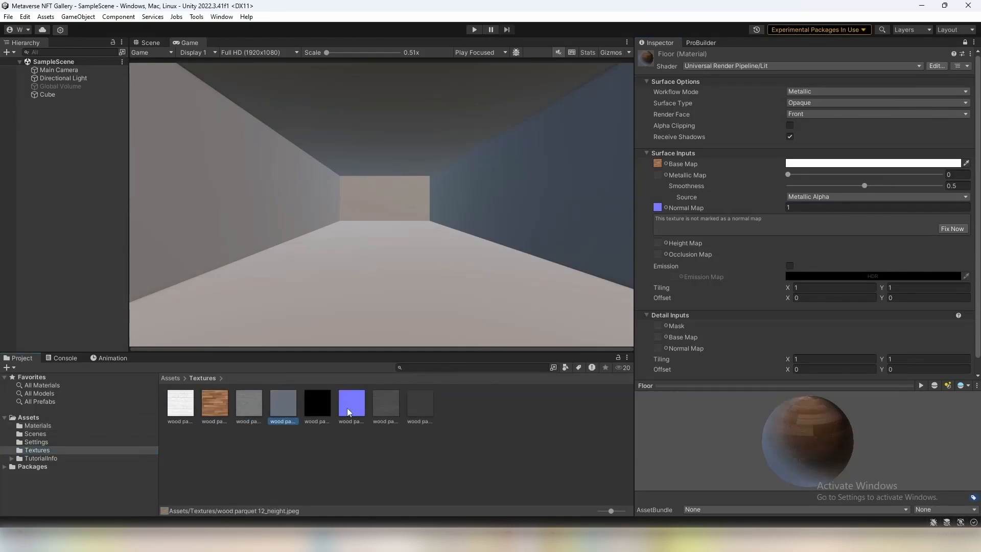
click(386, 404)
click(420, 404)
click(351, 404)
click(317, 404)
click(249, 404)
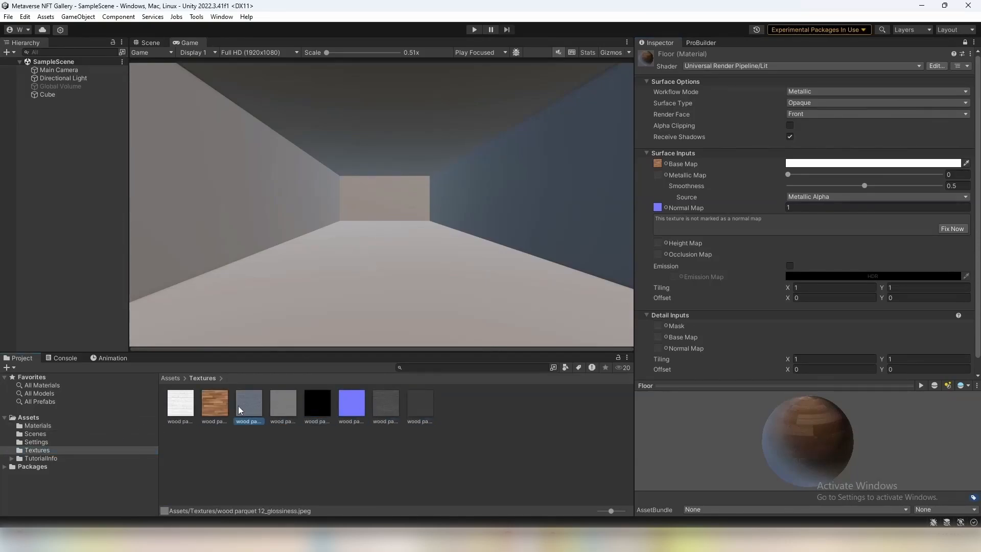
click(215, 404)
drag(867, 451, 850, 429)
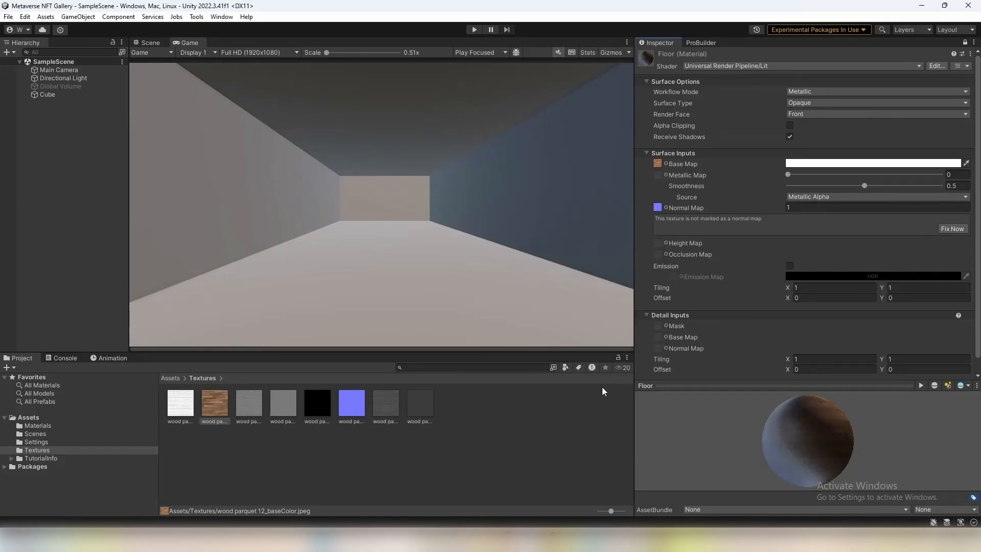
- Show the Textures folder contents as a list and bring up the ProBuilder tools alongside the Scene view of the room
drag(611, 510, 587, 519)
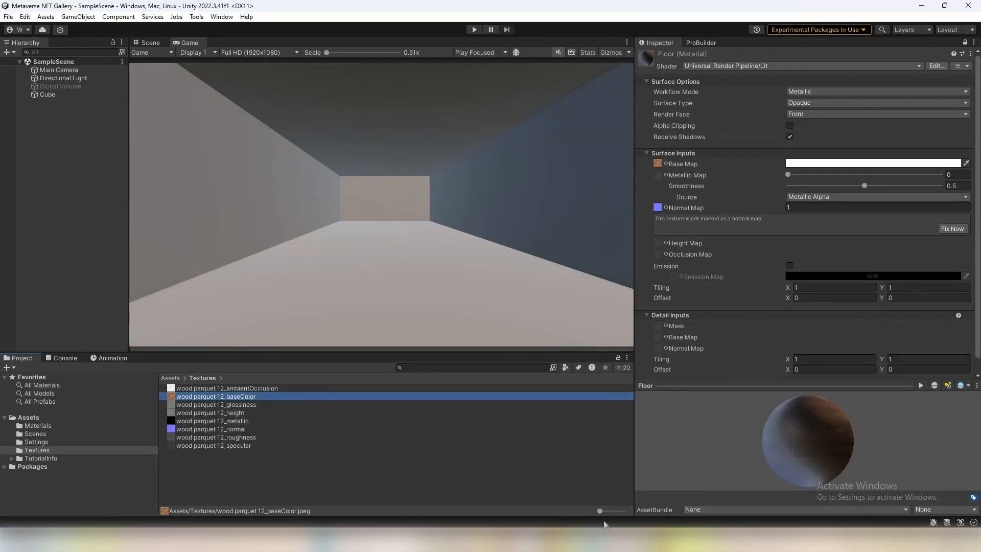
click(708, 44)
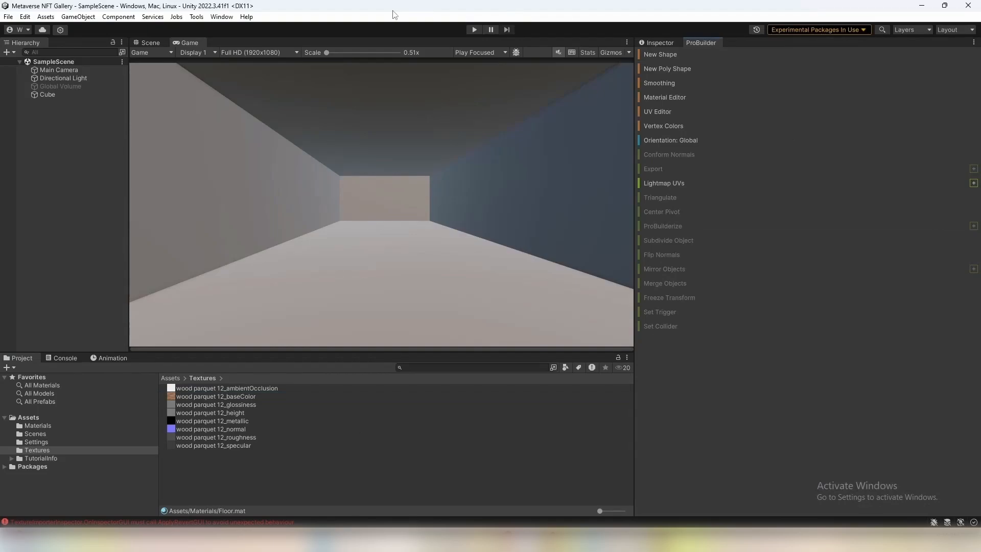
click(152, 43)
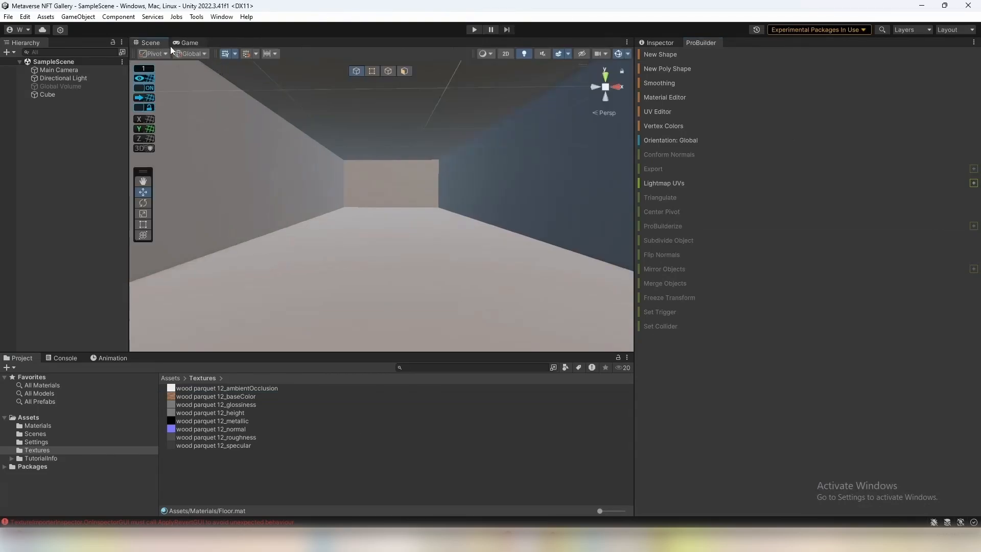
mouse_move(347, 168)
right_down()
mouse_move(364, 195)
mouse_move(355, 160)
right_up()
scroll(364, 164, down, 3)
scroll(358, 169, up, 1)
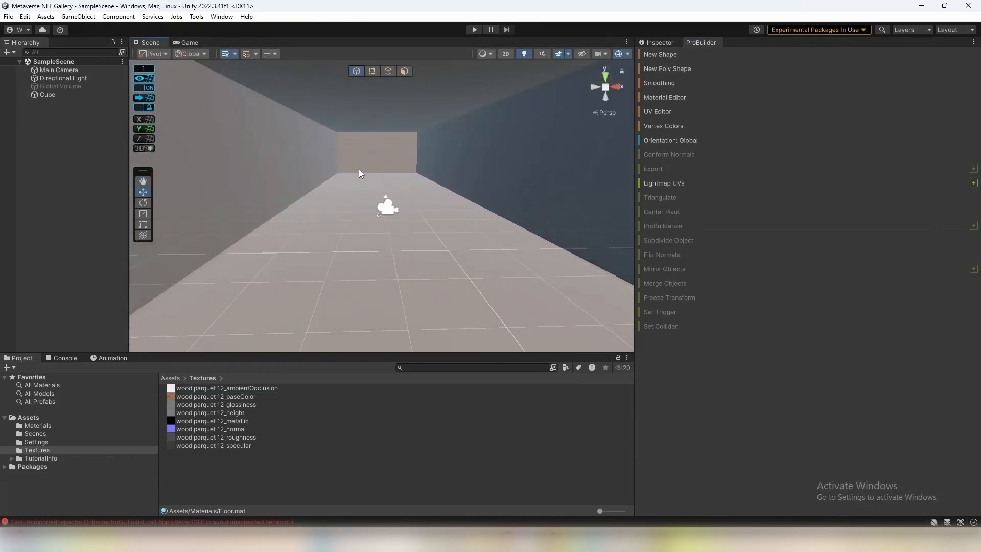
right_drag(510, 166, 498, 182)
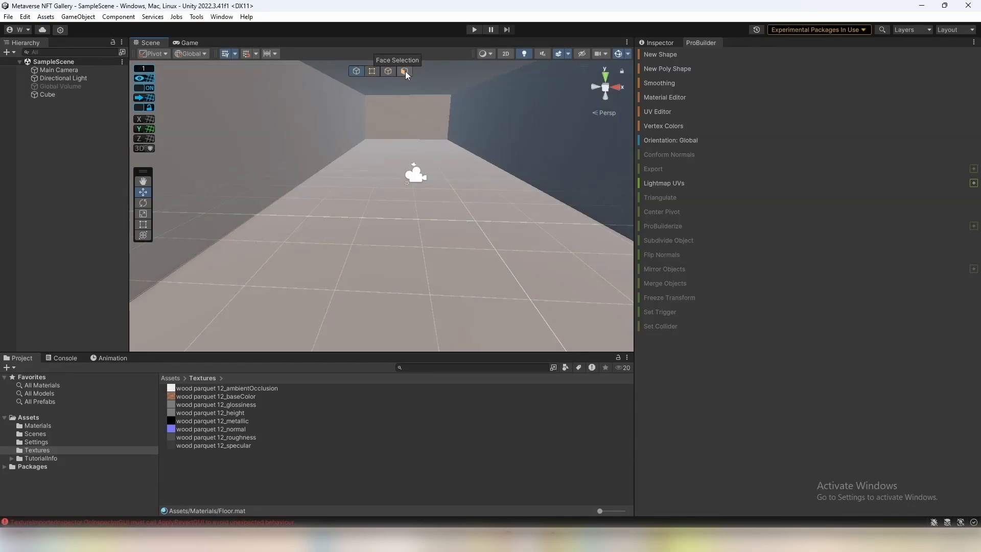
scroll(522, 139, down, 2)
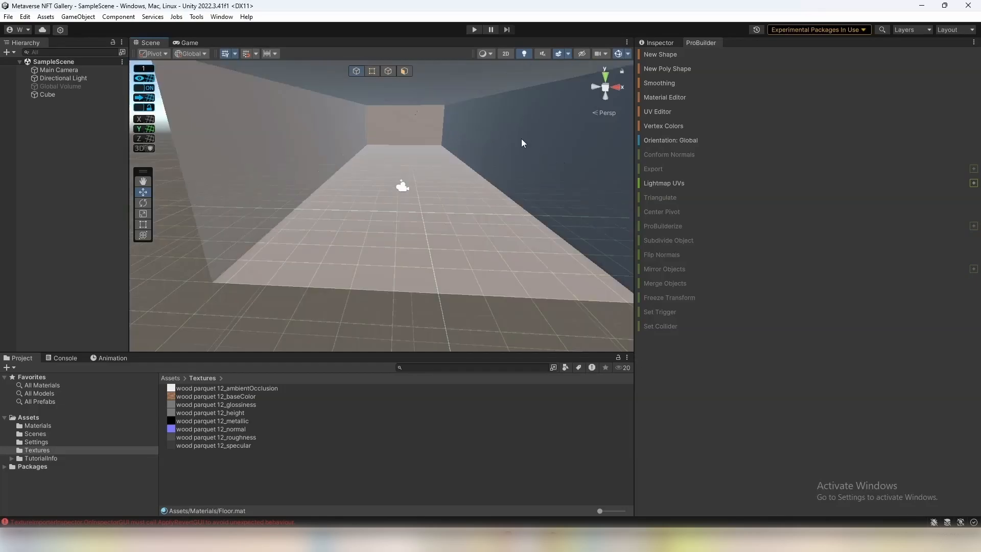
- Select the whole room cube, try moving it along the X axis, and undo the move
click(308, 156)
right_drag(461, 137, 434, 157)
key(s)
key(w)
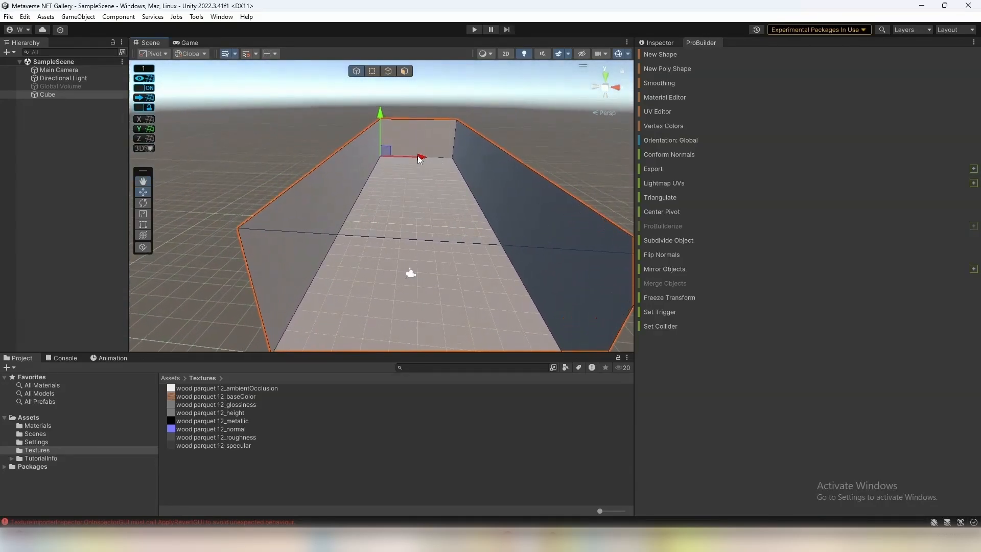
drag(419, 157, 447, 160)
key(ctrl+z)
mouse_move(447, 161)
right_down()
mouse_move(450, 185)
mouse_move(463, 145)
mouse_move(461, 153)
right_up()
key(w)
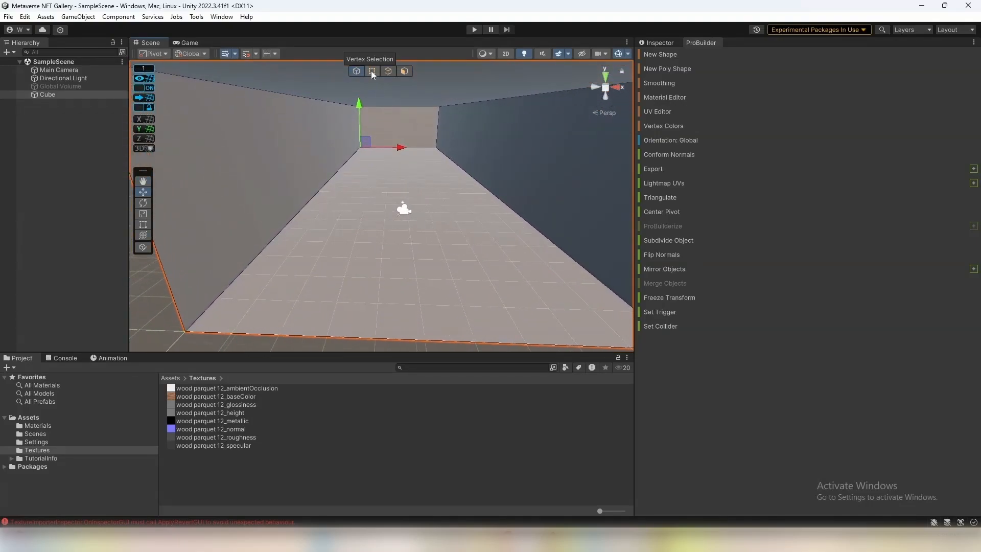
- Try pulling the room's upper front corner vertex outward along X in vertex selection mode, and undo the change
click(371, 70)
right_drag(364, 194, 354, 153)
click(313, 152)
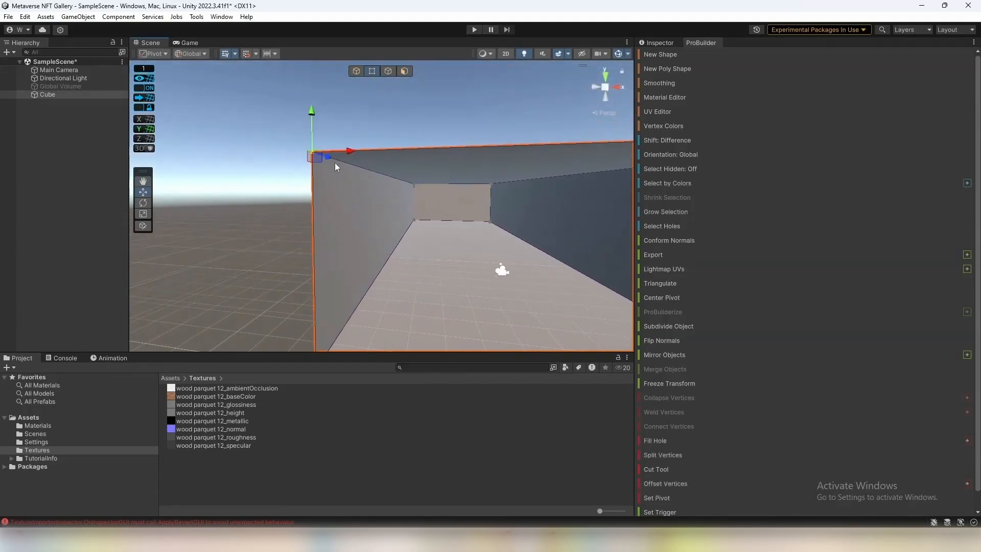
right_drag(393, 185, 420, 208)
key(e)
key(a)
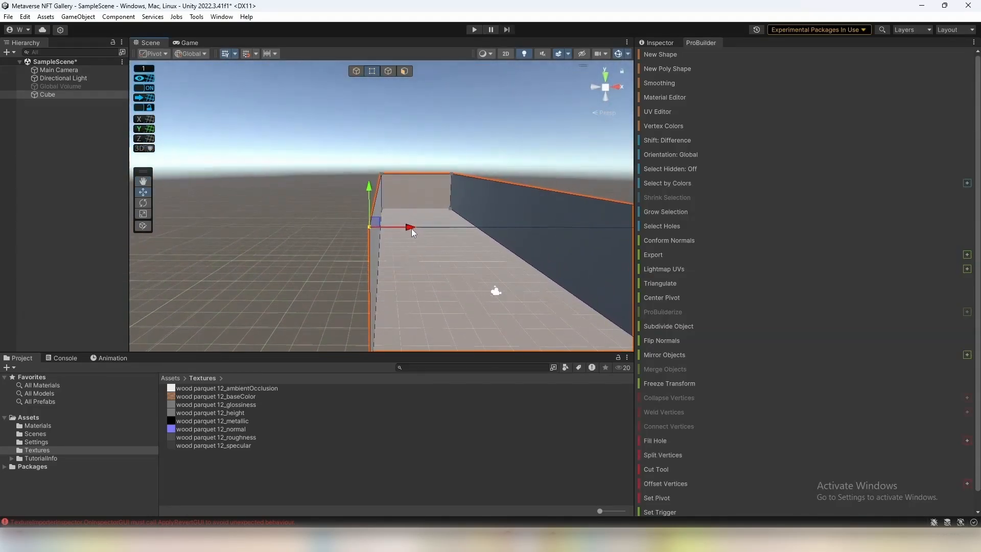
drag(412, 228, 295, 247)
right_drag(295, 248, 280, 150)
key(ctrl+z)
key(ctrl+z)
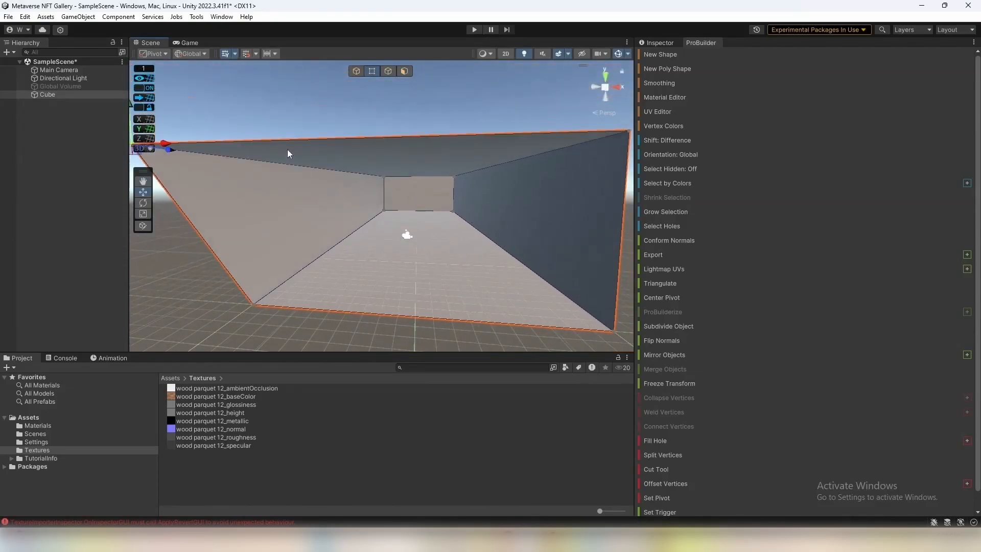
- Try moving the room's front ceiling edge in edge selection mode, and undo the change
click(389, 71)
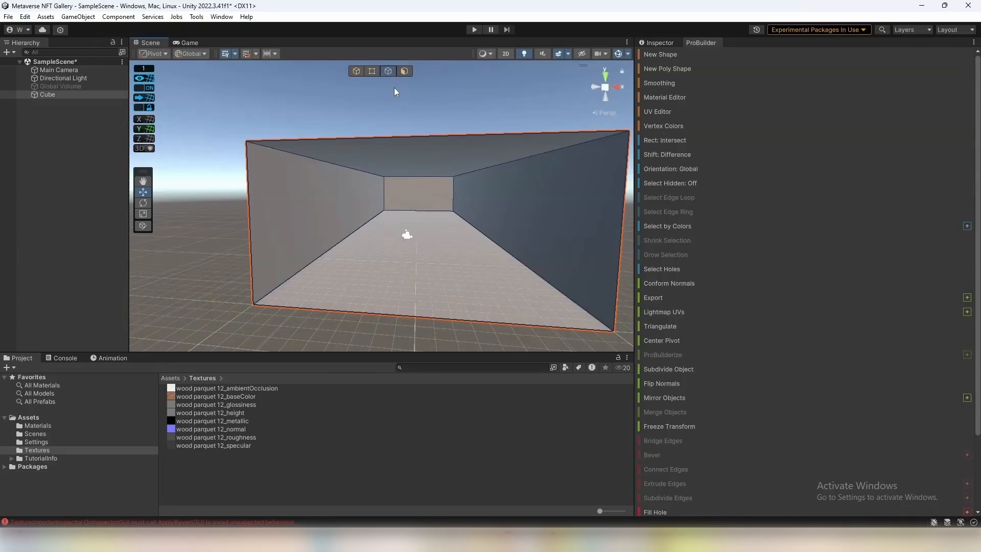
click(397, 136)
right_drag(398, 134, 332, 125)
key(s)
key(d)
drag(332, 125, 243, 179)
right_drag(365, 178, 289, 189)
drag(361, 105, 317, 292)
right_drag(317, 292, 455, 154)
key(ctrl+z)
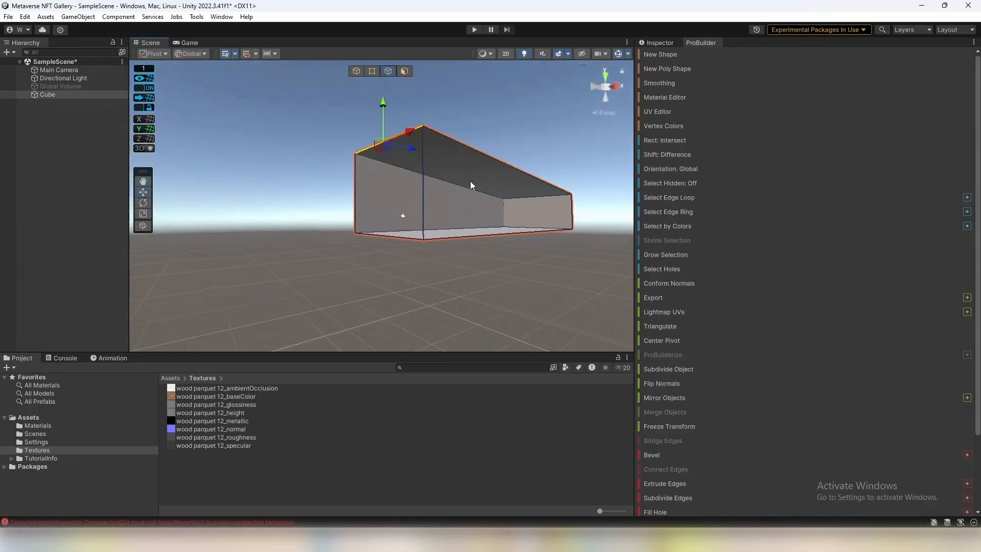
- Switch to face selection mode and select the room's floor face
mouse_move(473, 220)
right_down()
mouse_move(443, 210)
mouse_move(510, 258)
mouse_move(468, 204)
mouse_move(450, 197)
mouse_move(485, 221)
right_up()
click(404, 71)
click(456, 183)
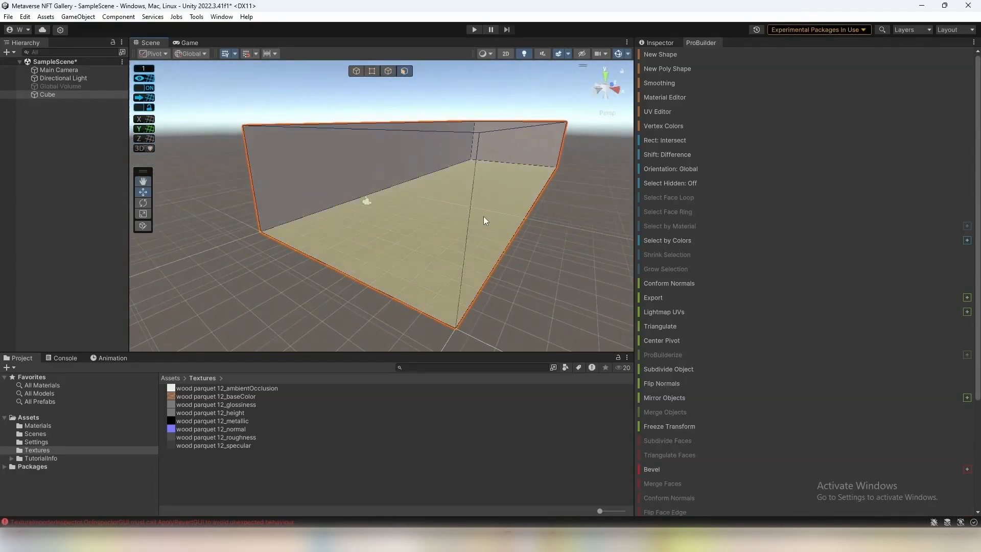
click(425, 241)
right_drag(425, 241, 498, 223)
key(a)
key(s)
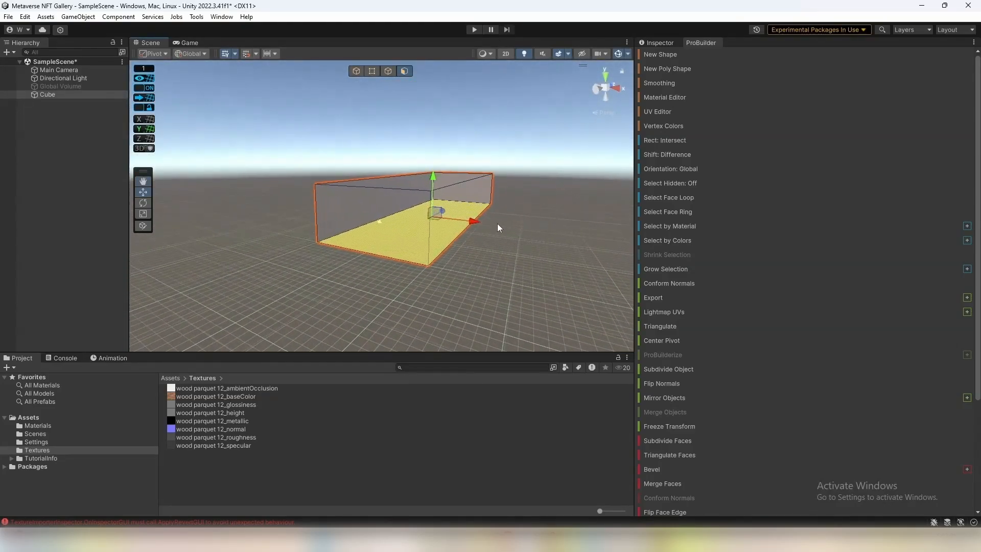
- Try extruding the floor face sideways along X and raising it along Y, and revert the room to its original shape
shift+drag(470, 220, 584, 268)
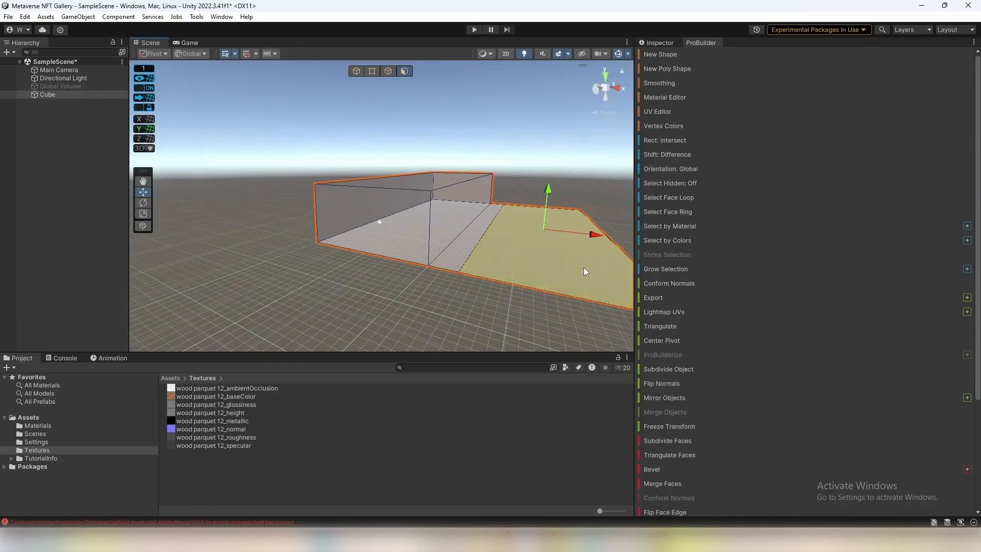
drag(543, 190, 588, 89)
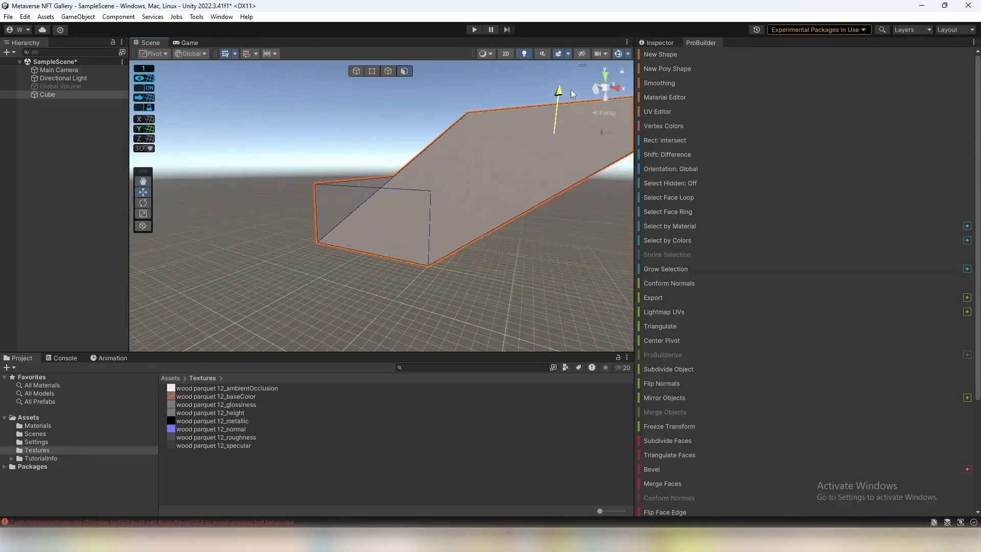
right_drag(465, 225, 511, 245)
key(w)
click(401, 138)
right_drag(400, 137, 389, 245)
right_drag(626, 266, 566, 199)
- Select the room's floor face again and look through the ProBuilder operations available for faces
click(427, 247)
scroll(739, 208, down, 3)
scroll(740, 210, down, 5)
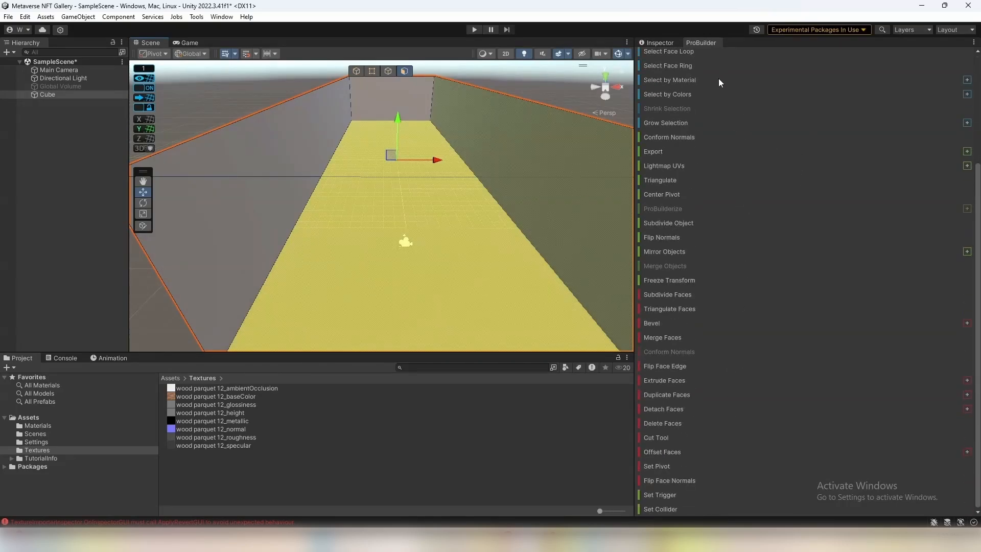
scroll(741, 103, up, 8)
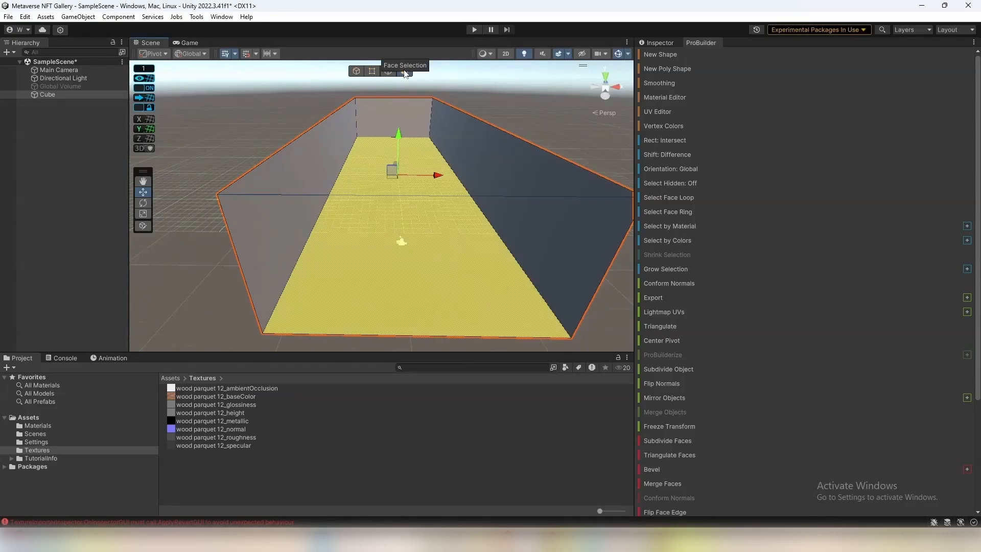
scroll(779, 431, down, 5)
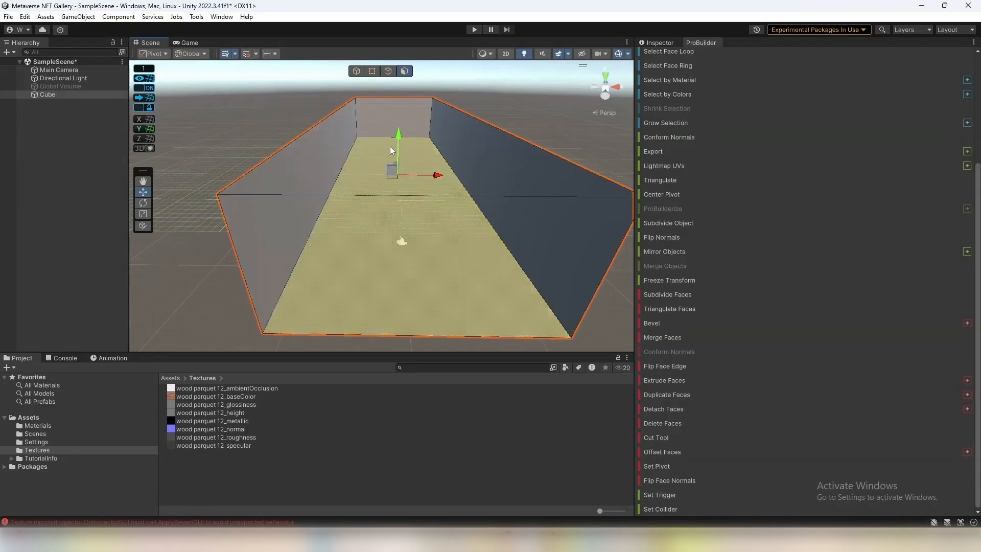
click(356, 163)
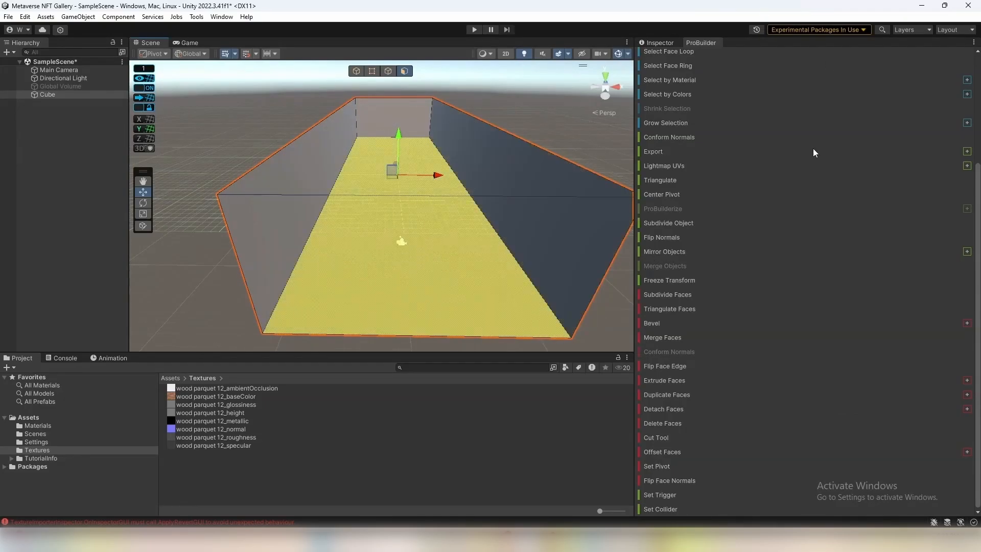
scroll(797, 209, up, 5)
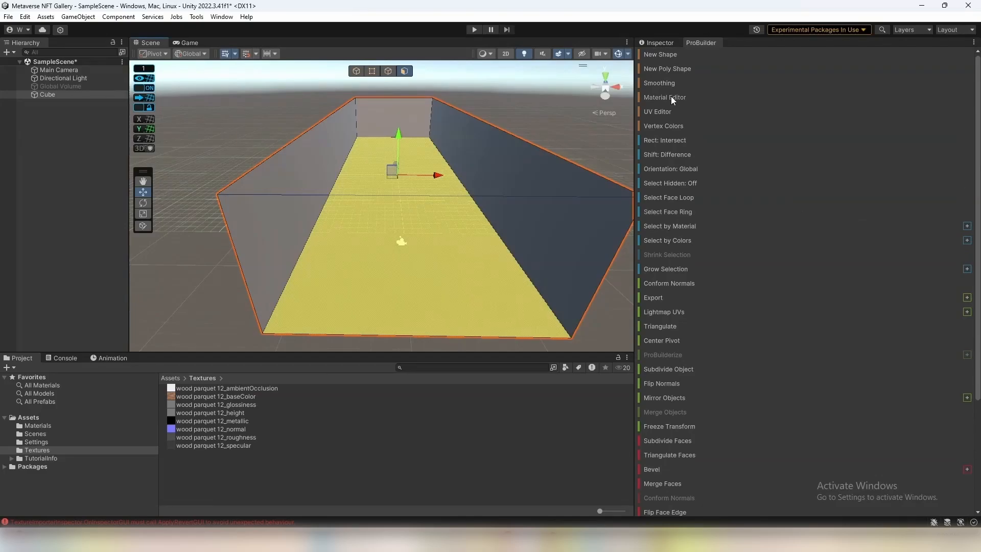
- Open the ProBuilder Material Editor, dock it beside ProBuilder, and assign the Floor material to the palette's Alt + 2 slot
click(672, 97)
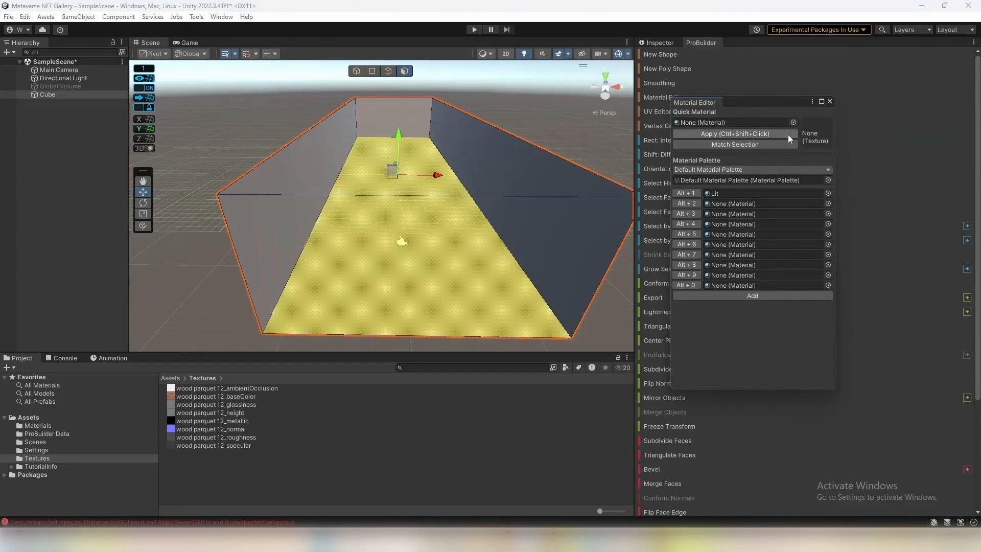
drag(698, 103, 747, 43)
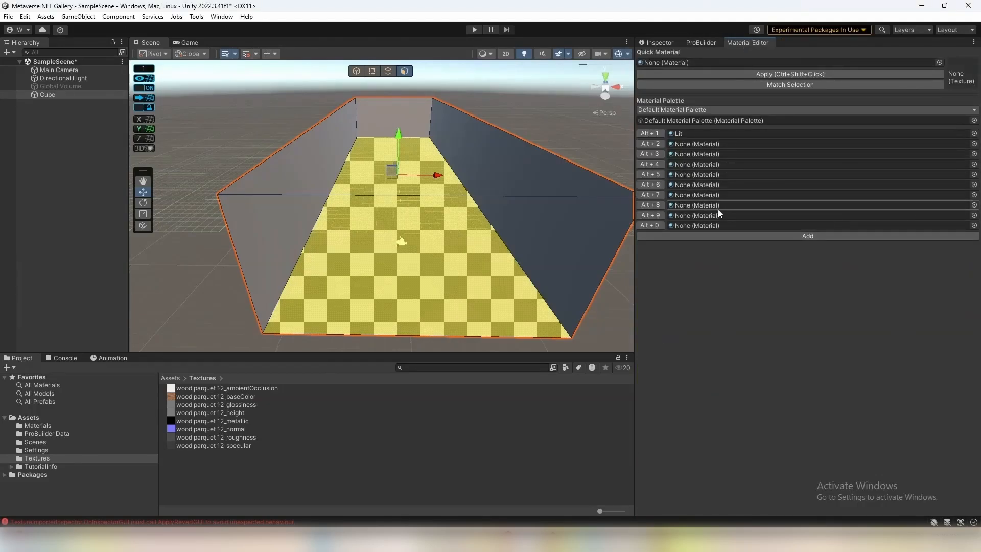
click(47, 425)
drag(177, 389, 693, 141)
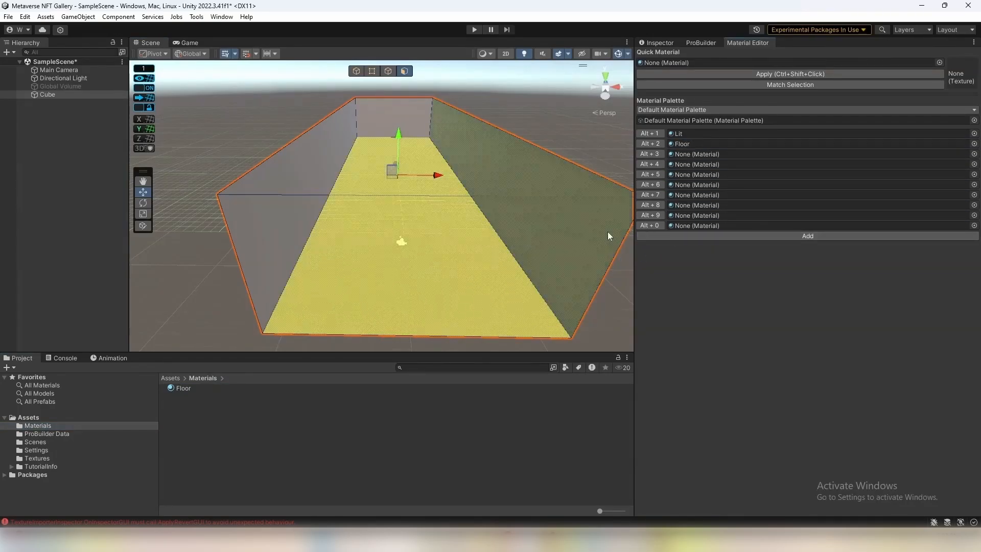
- Apply the Floor material from the palette to the selected floor face and check it in the Game view
scroll(434, 215, down, 5)
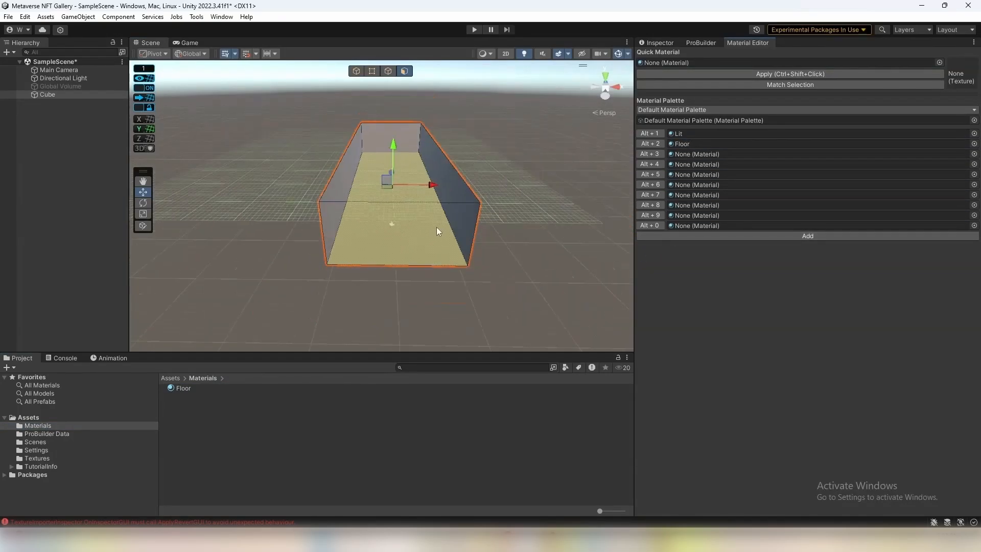
scroll(436, 227, up, 6)
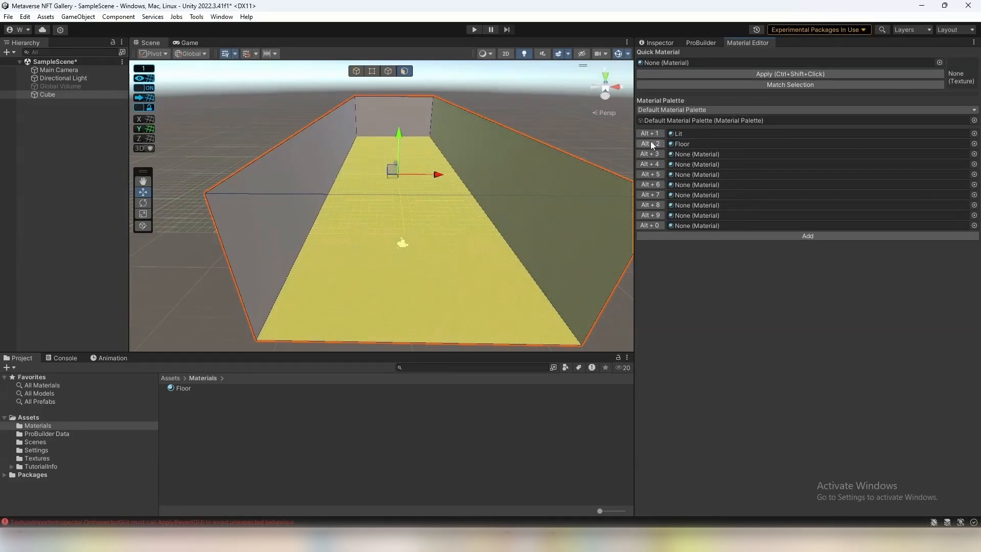
click(651, 143)
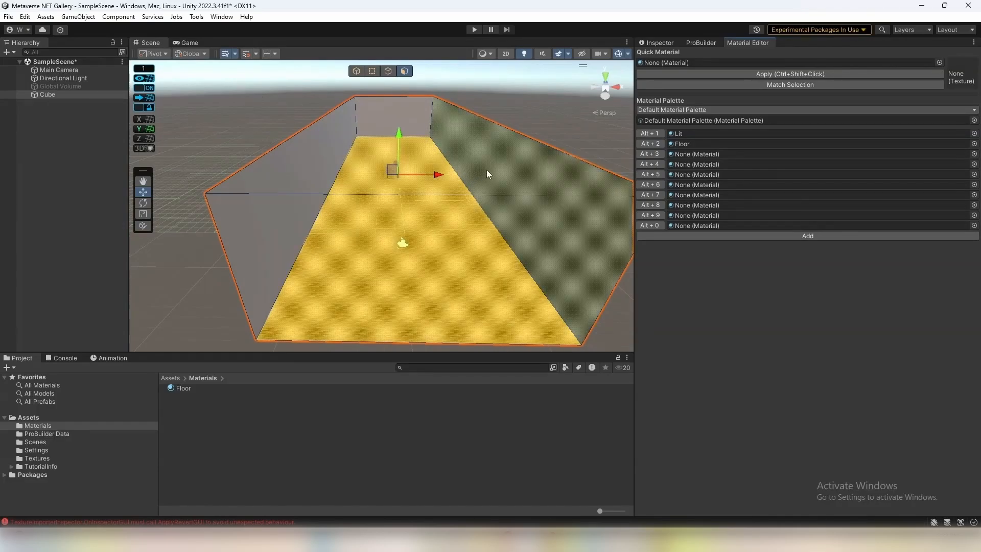
click(190, 43)
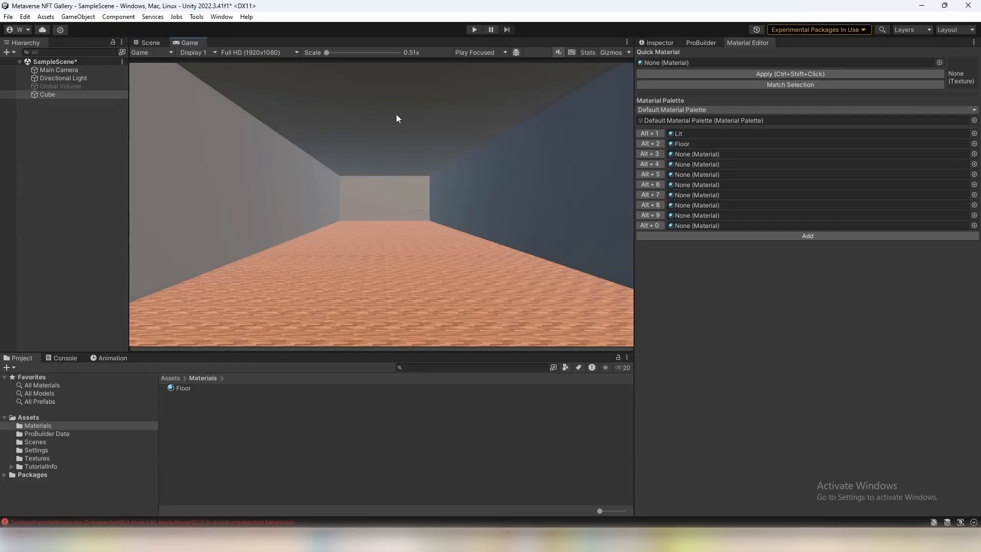
- Alternate the floor face between the Lit and Floor palette materials to compare them, ending on Floor
click(651, 133)
click(651, 147)
click(652, 134)
click(651, 143)
- Open the ProBuilder UV Editor for the floor face and dock it beside the Material Editor
click(700, 43)
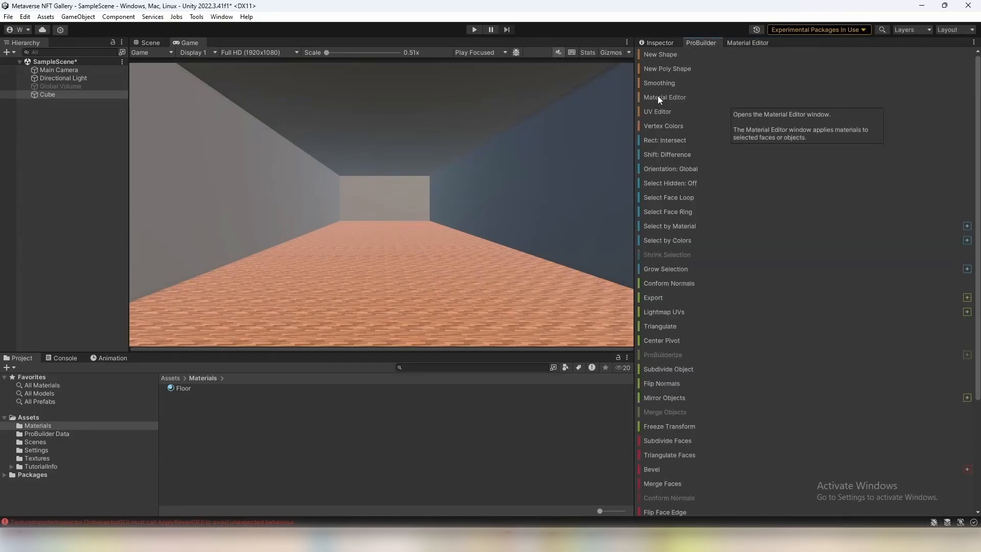
click(658, 111)
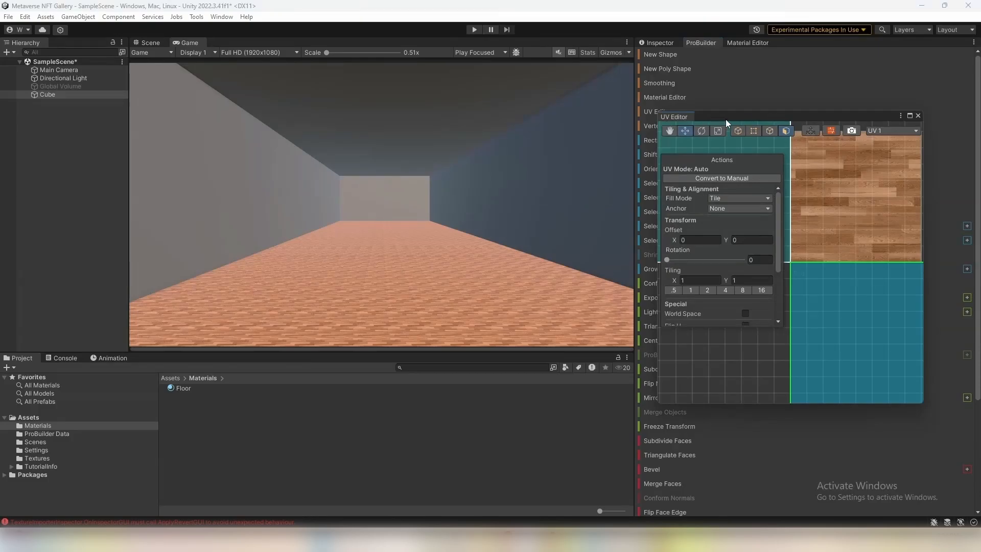
drag(726, 119, 779, 90)
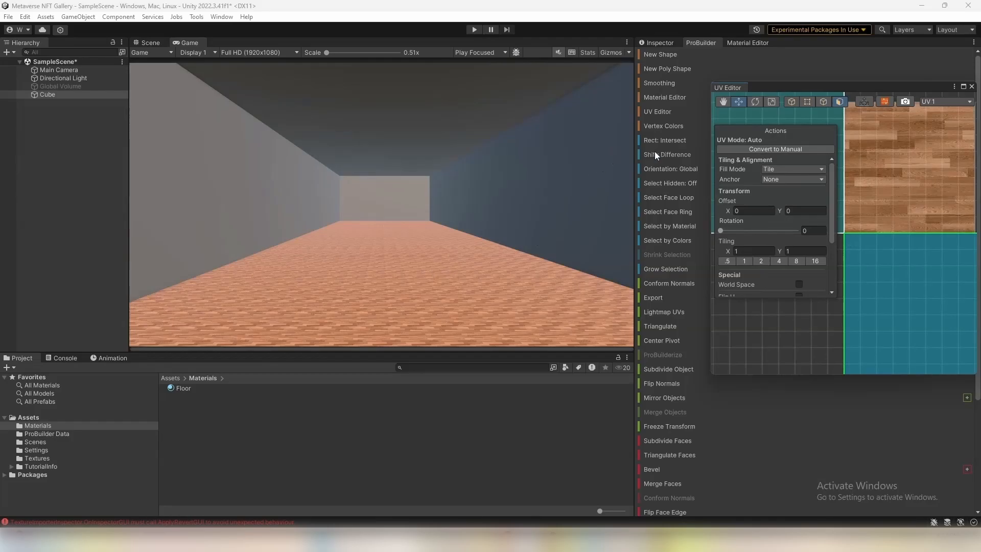
drag(729, 88, 790, 45)
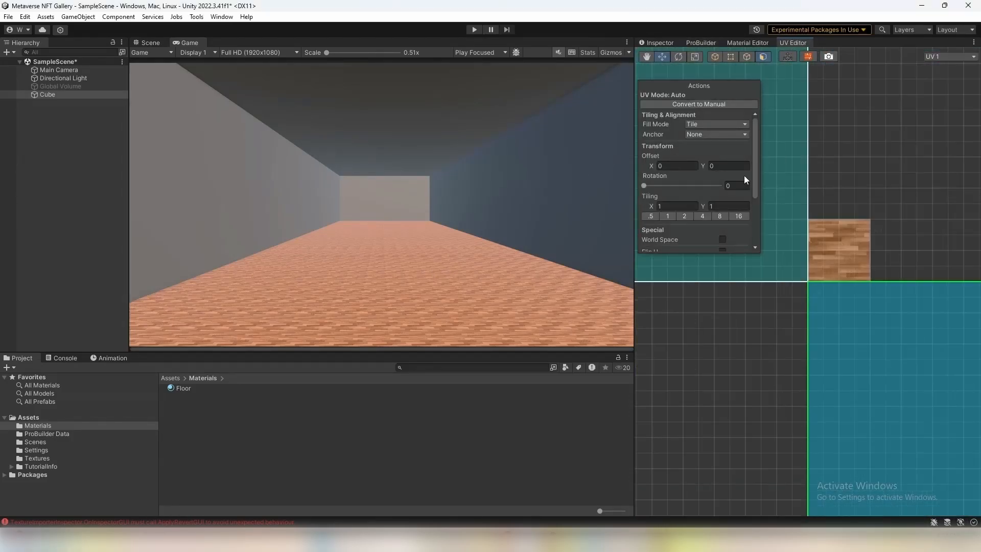
- Set the floor face's UV rotation to 90 degrees
scroll(747, 168, down, 5)
scroll(746, 170, up, 5)
drag(648, 185, 662, 186)
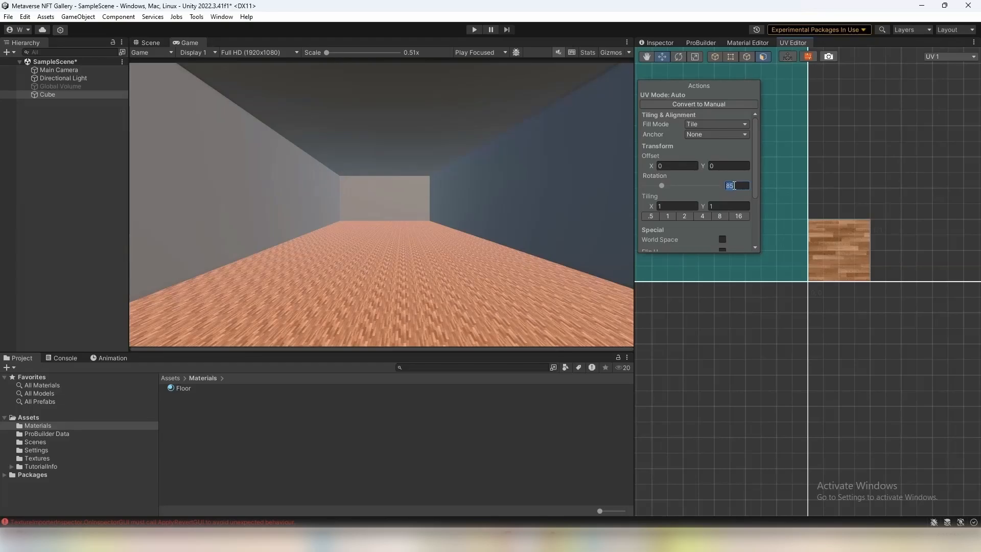
text(90)
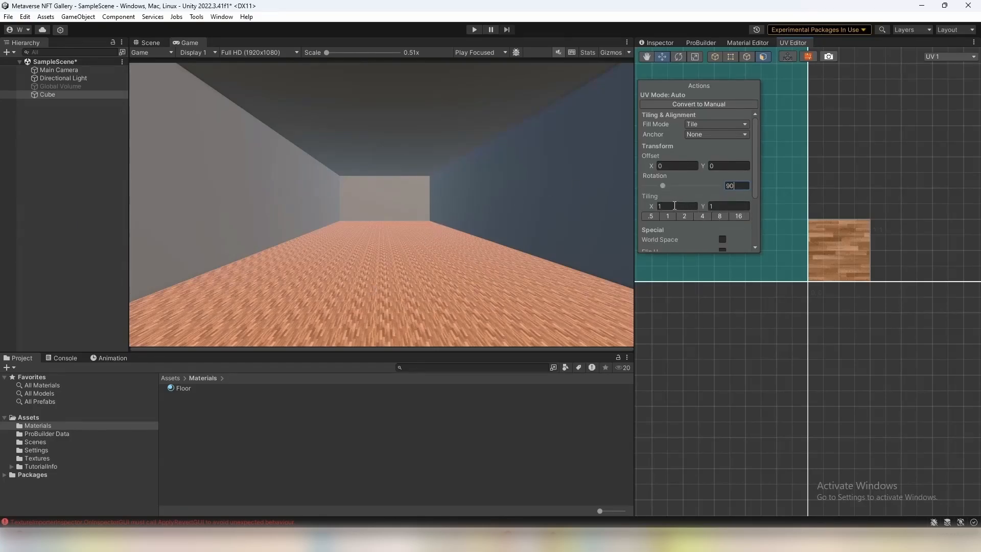
- Set the floor face's UV tiling to 0.25 in both X and Y
click(675, 206)
click(701, 216)
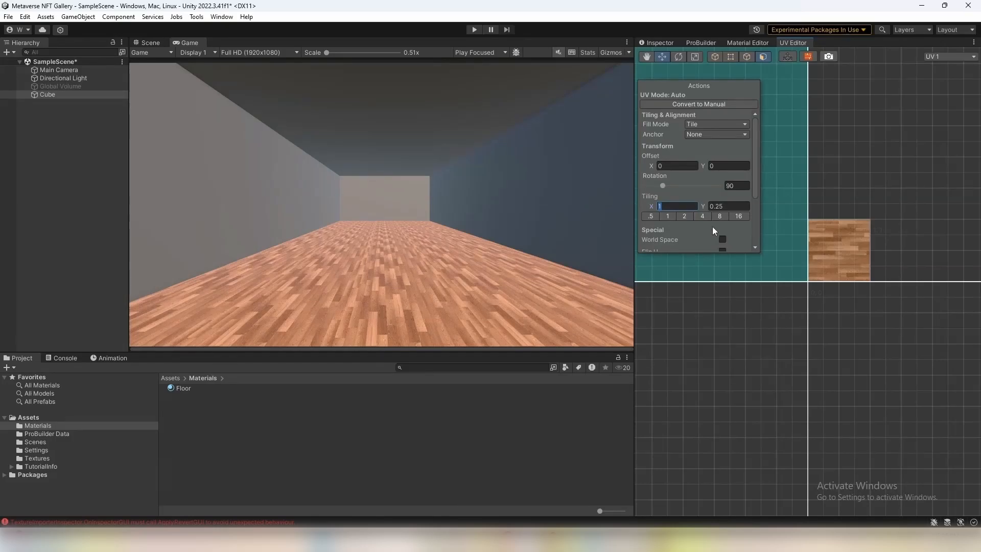
scroll(718, 197, down, 3)
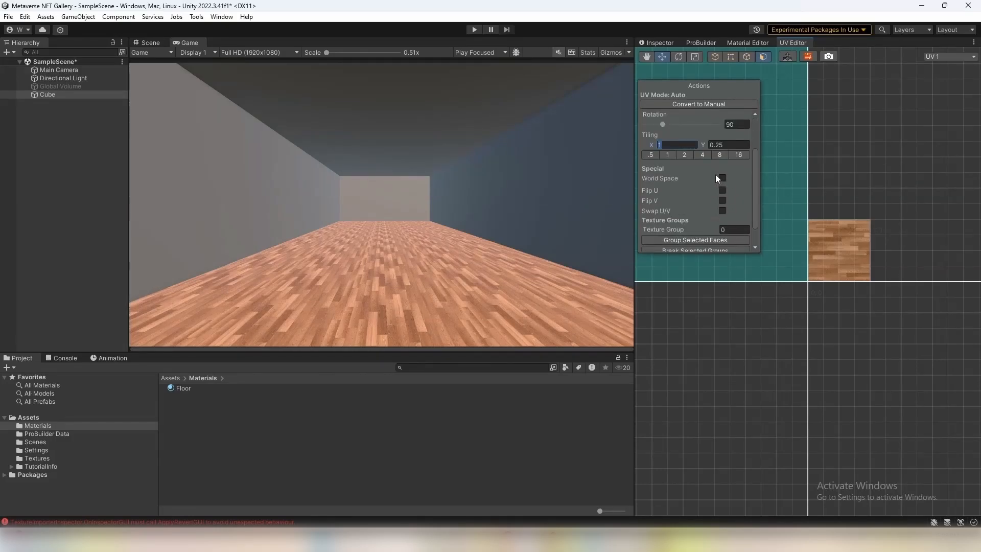
text(0.25)
click(727, 144)
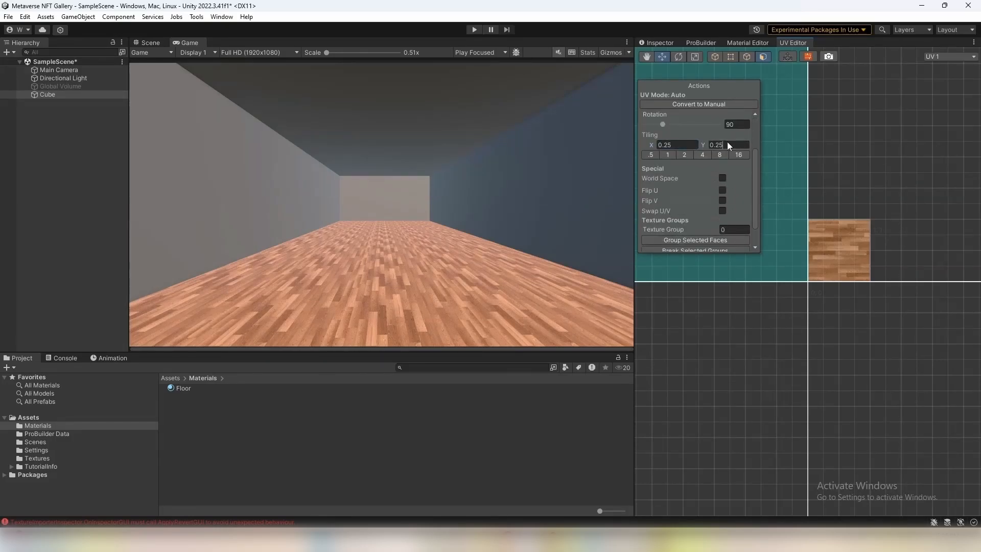
- Try UV tilings of 0.5 and 2 on the floor face, then return both axes to 0.25
click(684, 153)
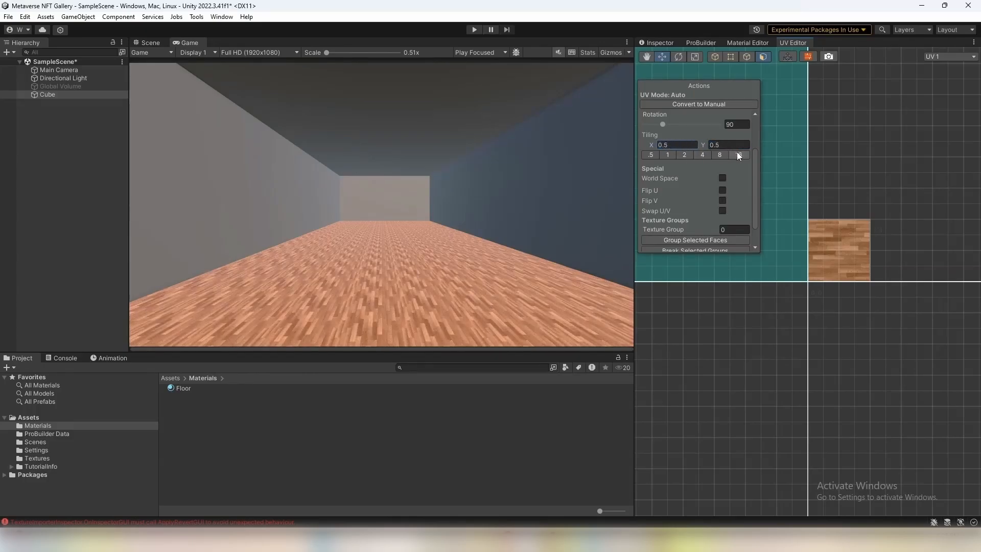
click(700, 156)
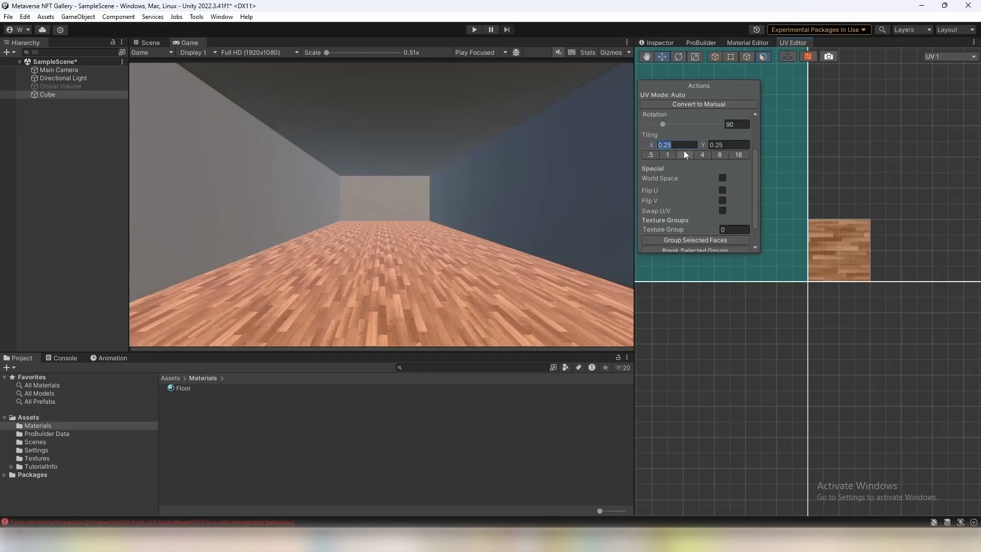
text(2)
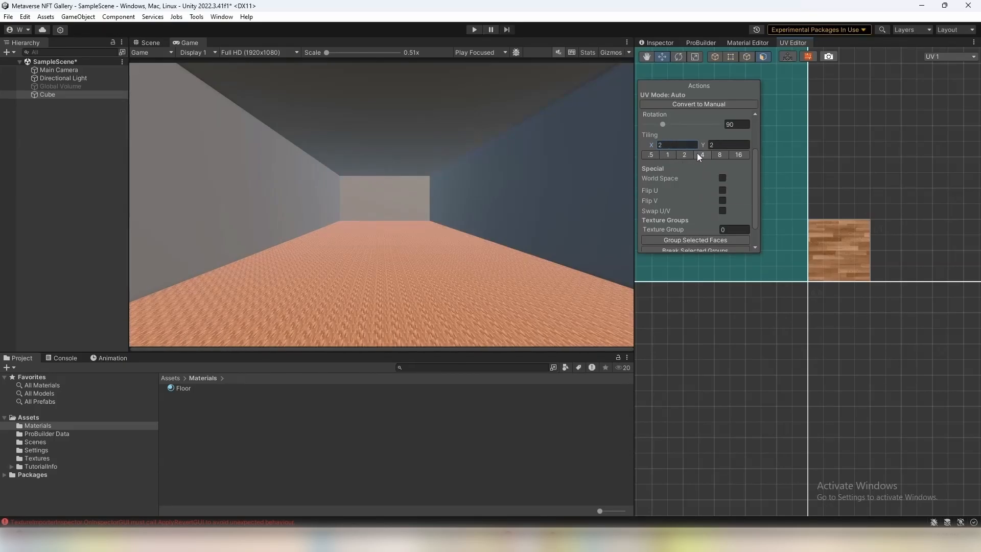
click(698, 153)
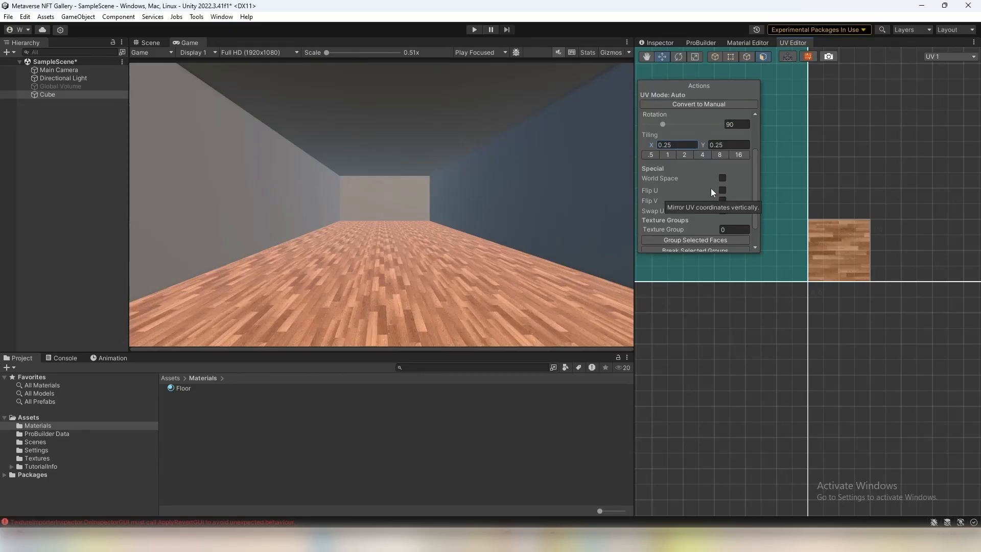
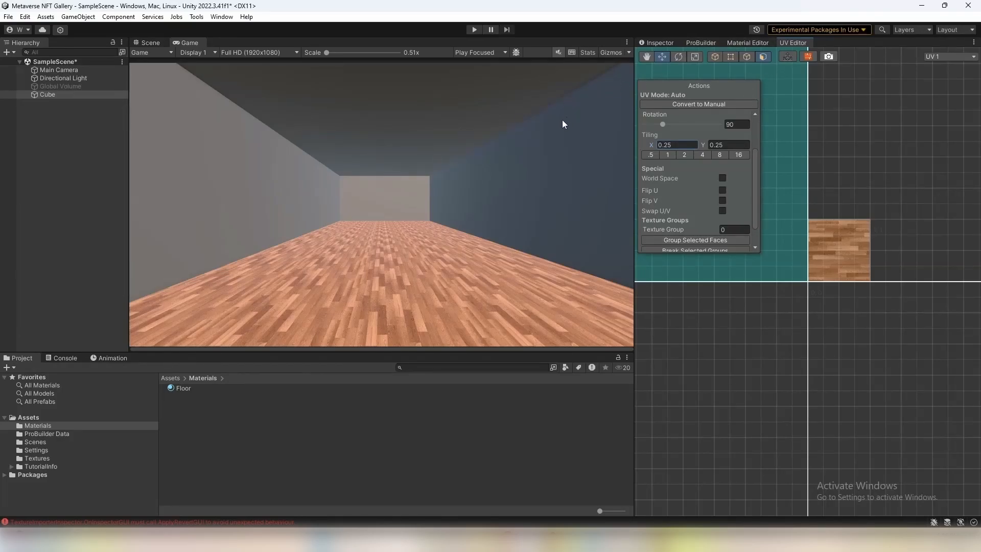
- Create a material named Wall in the Materials folder and check its base map colour without changing it
click(525, 192)
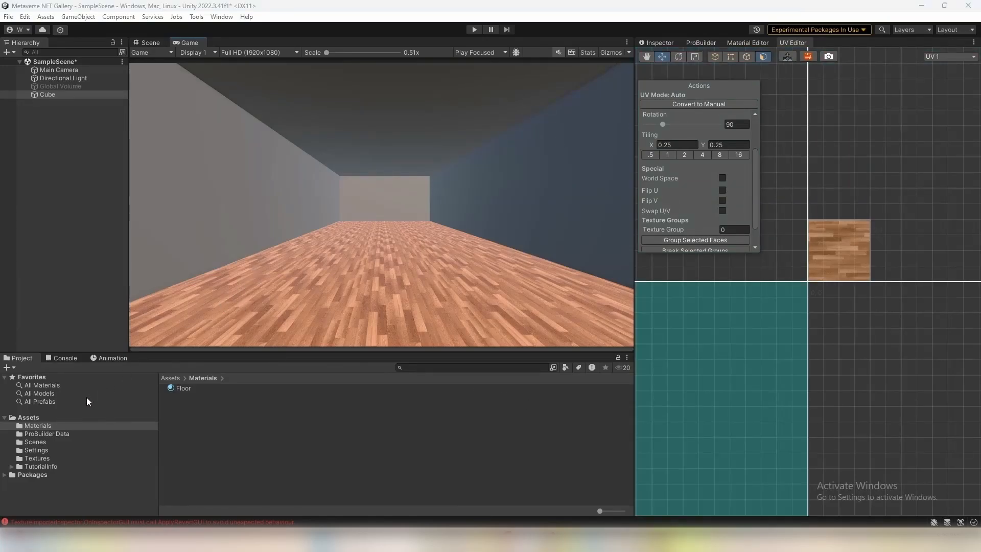
right_click(217, 429)
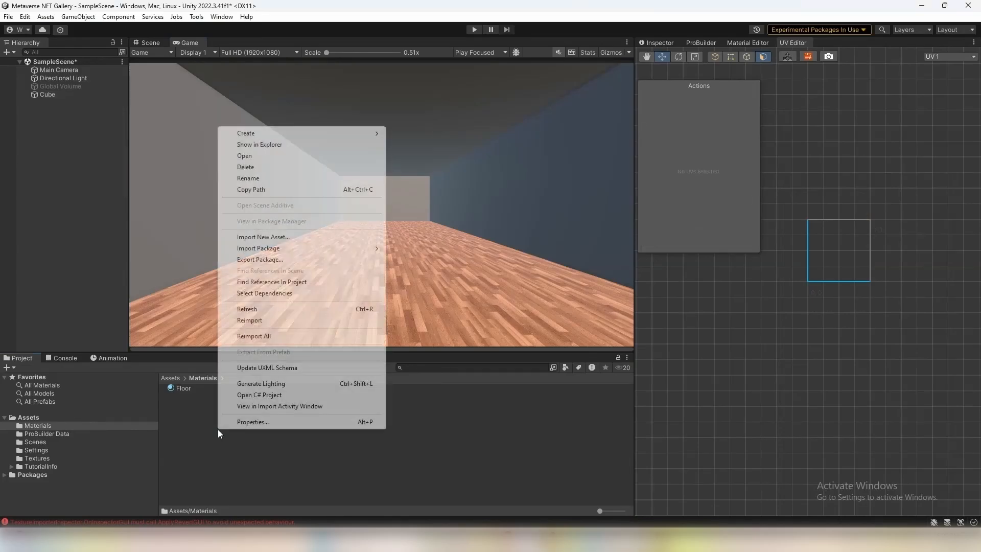
mouse_move(313, 134)
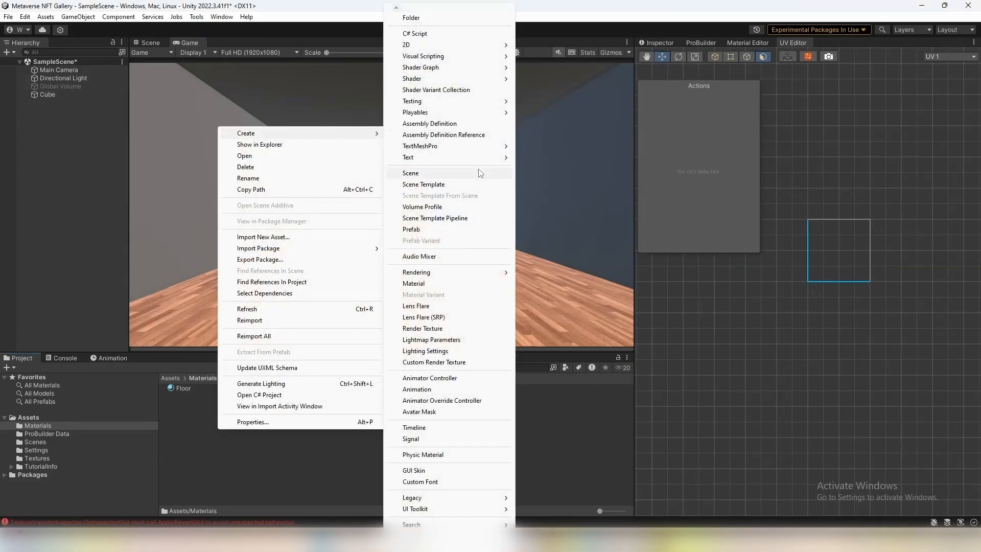
click(449, 282)
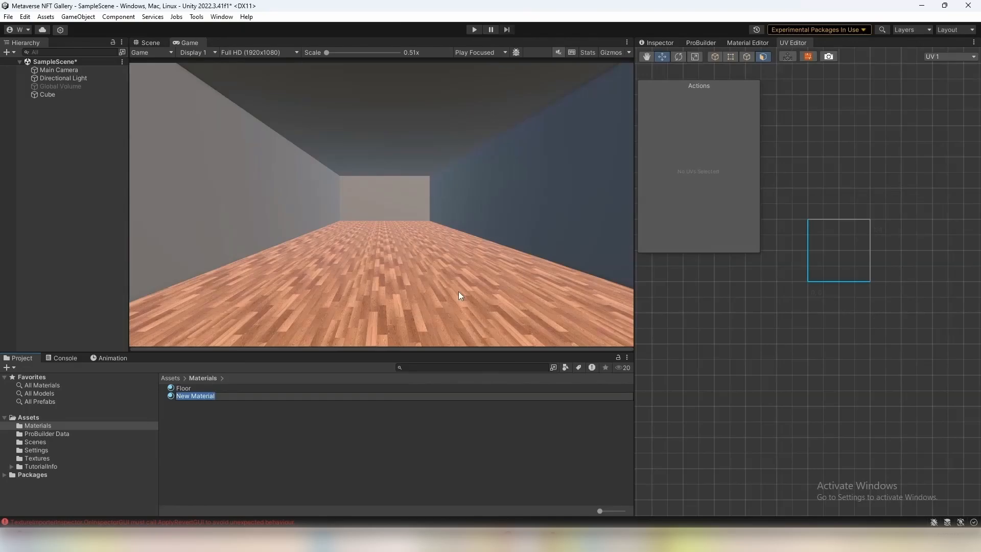
text(Wall)
key(Return)
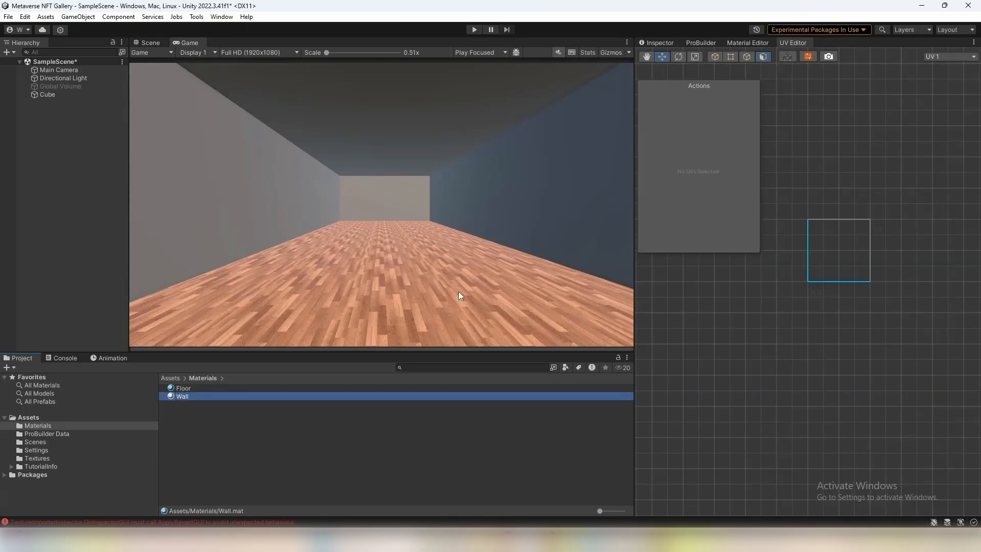
click(659, 42)
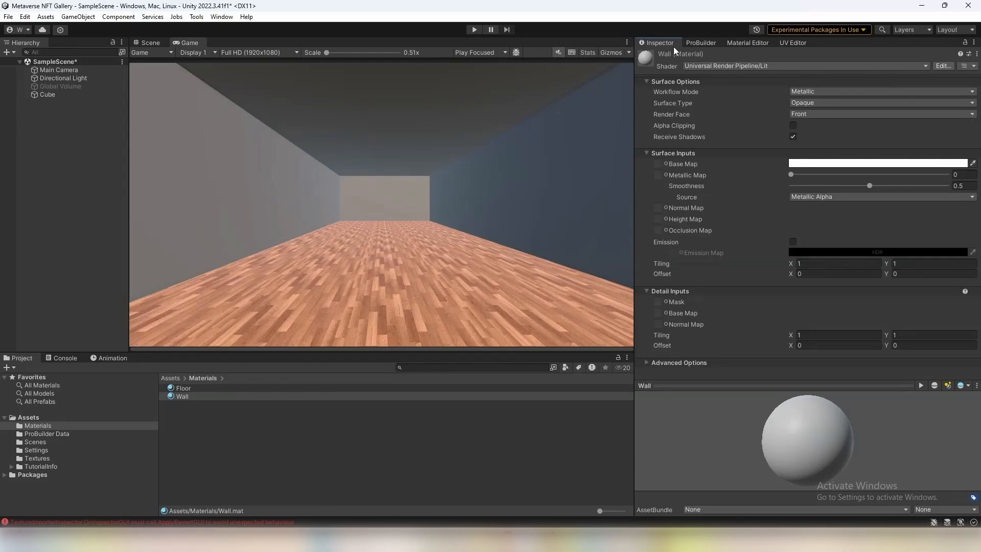
click(805, 164)
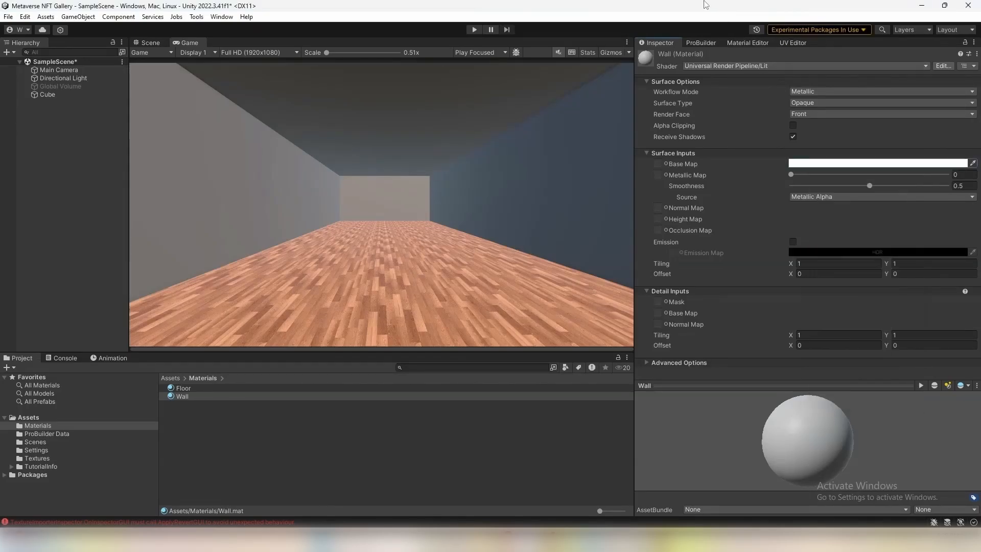
key(Escape)
- Add the Wall material to the third slot of the ProBuilder material palette and return to the Scene view
click(792, 45)
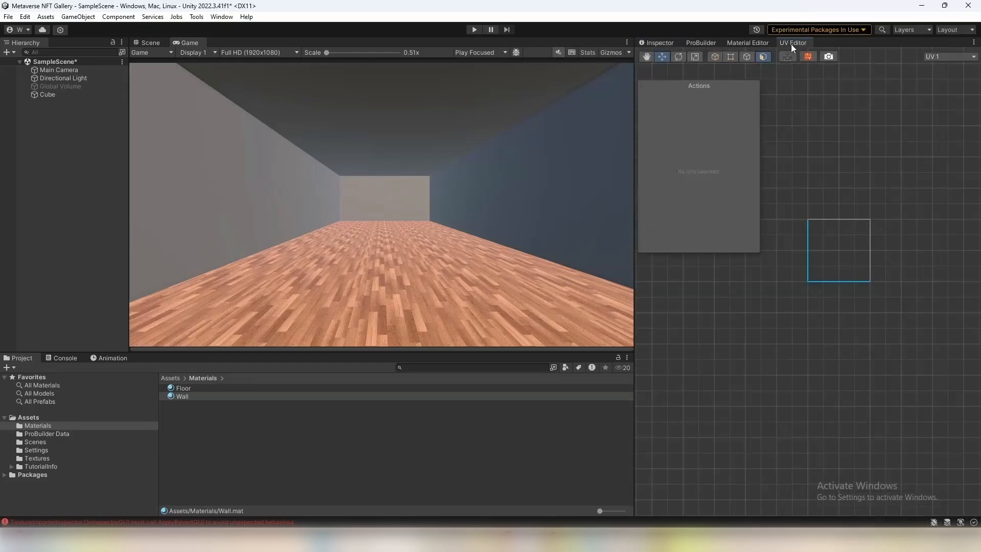
click(755, 42)
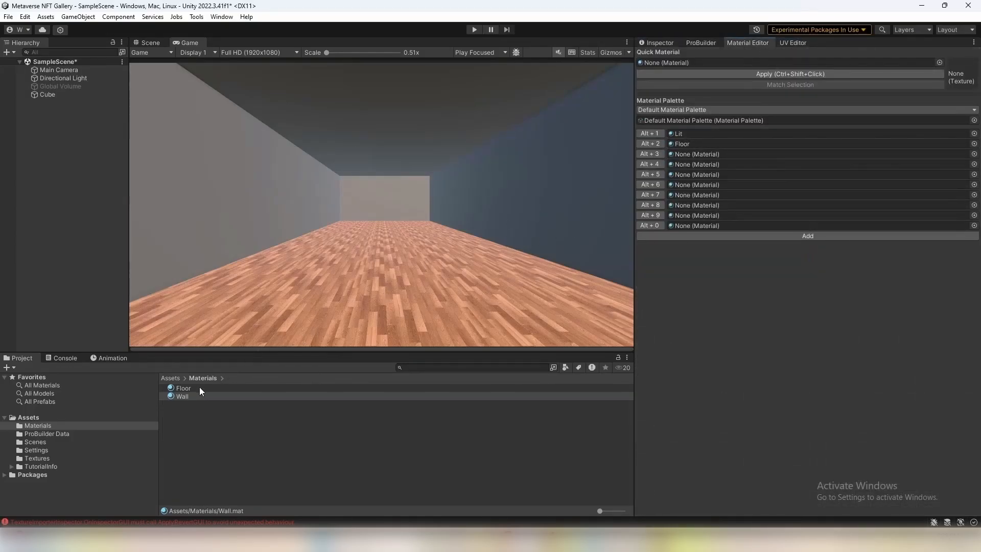
drag(184, 396, 691, 154)
click(155, 43)
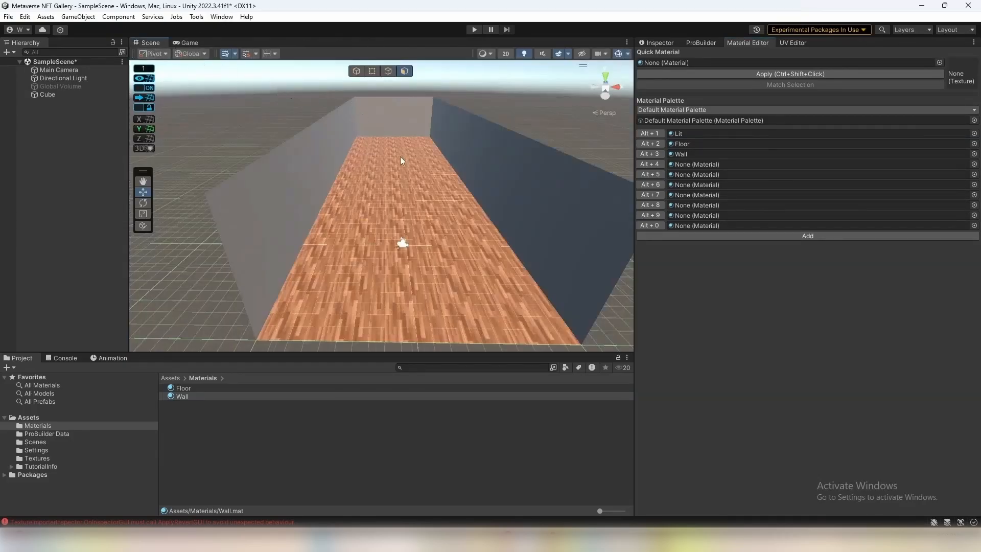
- Try to select the room's wall faces one by one from inside the room
alt+drag(400, 157, 438, 199)
key(w)
right_drag(438, 199, 402, 173)
click(290, 131)
click(402, 172)
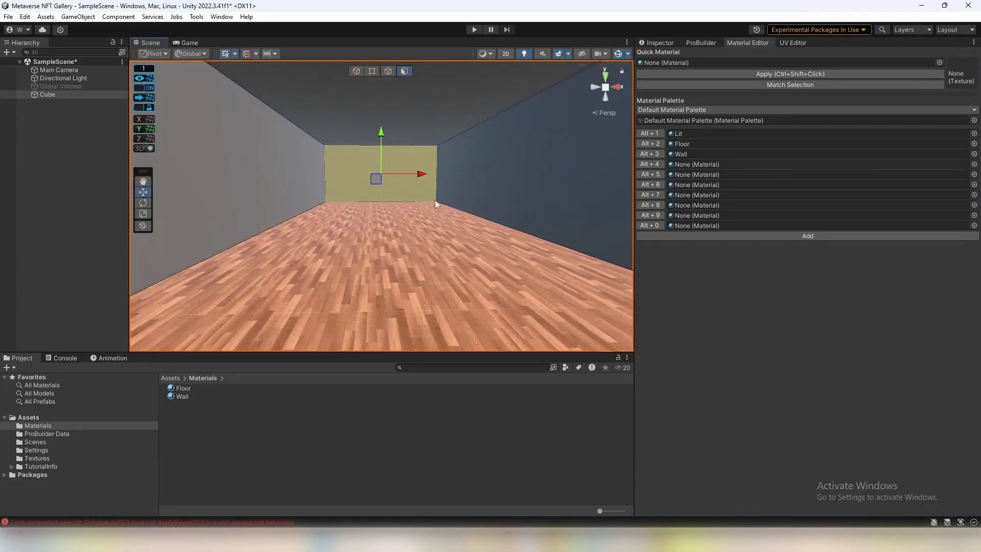
right_drag(516, 196, 641, 182)
click(412, 209)
right_drag(412, 209, 615, 169)
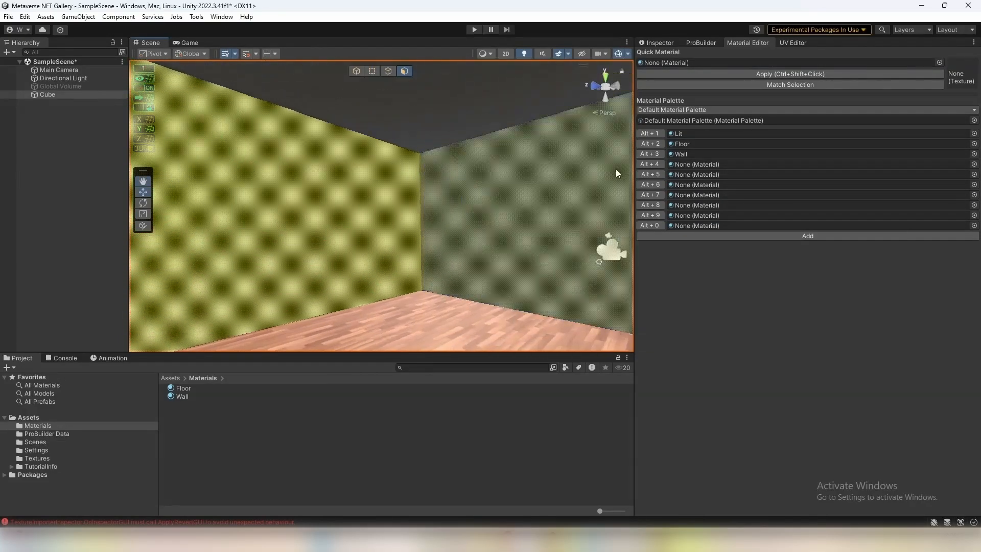
click(536, 222)
right_drag(536, 222, 271, 263)
- Select the room's ceiling and all wall faces together and apply the Wall material from the palette
click(320, 125)
shift+click(286, 203)
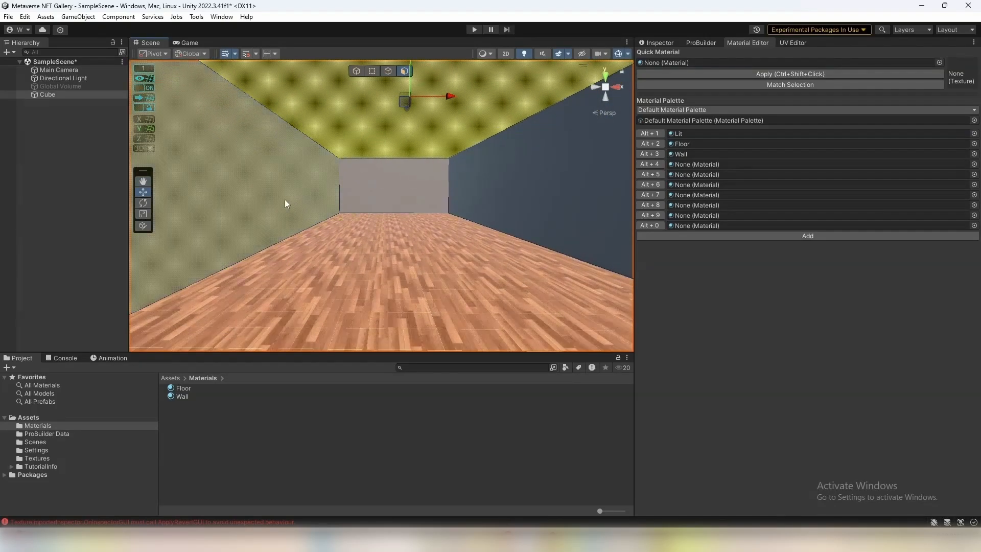
click(286, 204)
shift+click(442, 207)
right_drag(443, 206, 645, 213)
shift+click(449, 206)
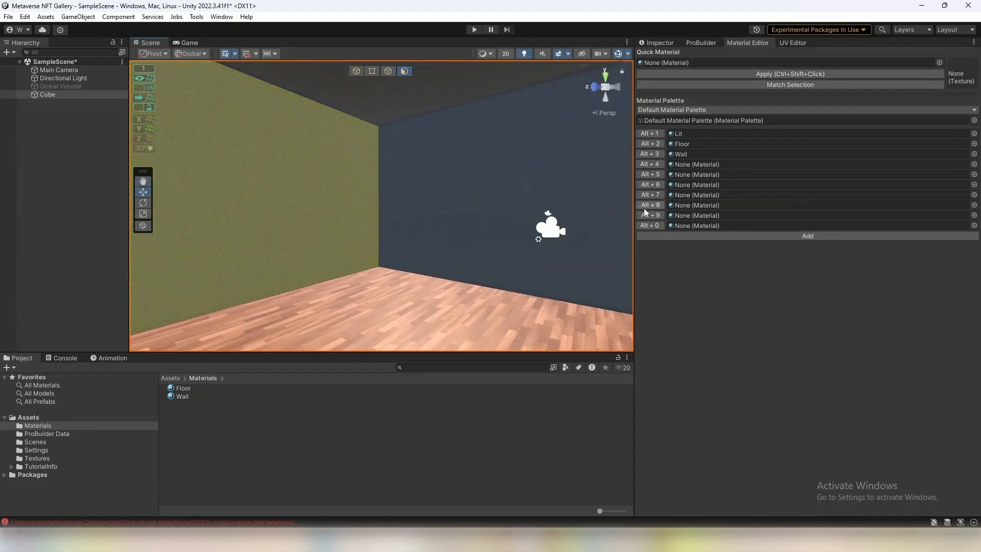
shift+click(495, 172)
right_drag(496, 172, 388, 248)
click(654, 154)
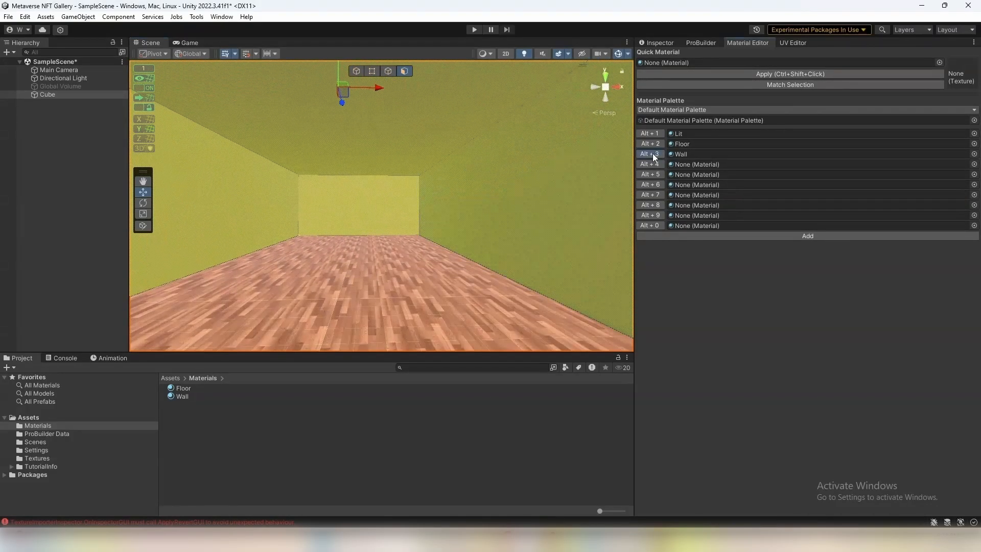
- Return to object selection mode and check the room's new wall material in the Scene and Game views
right_drag(465, 208, 440, 245)
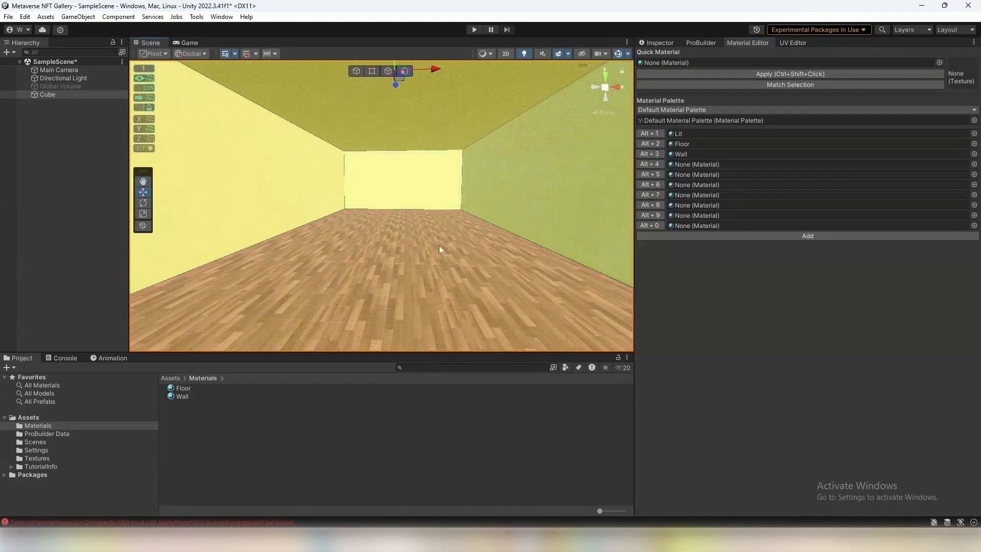
click(452, 202)
click(453, 262)
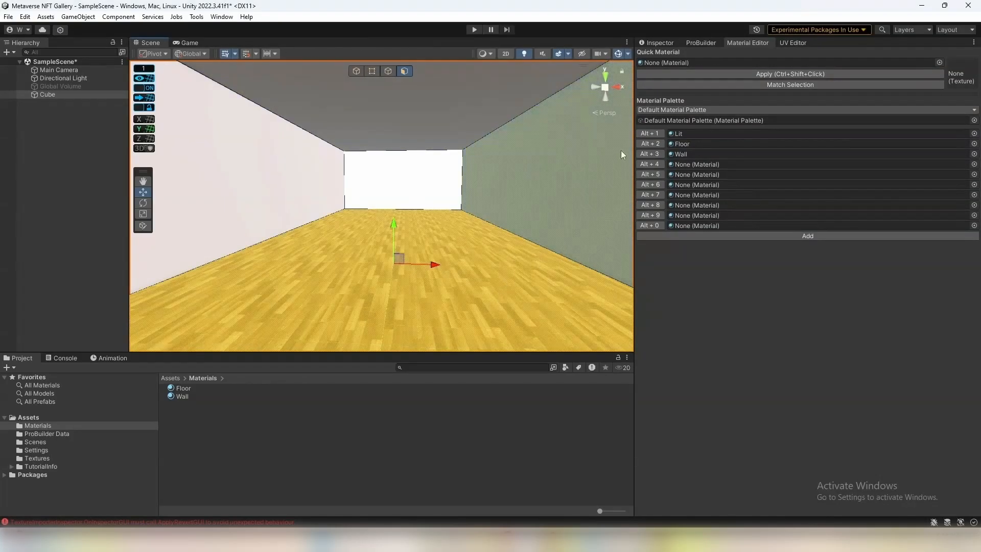
click(356, 72)
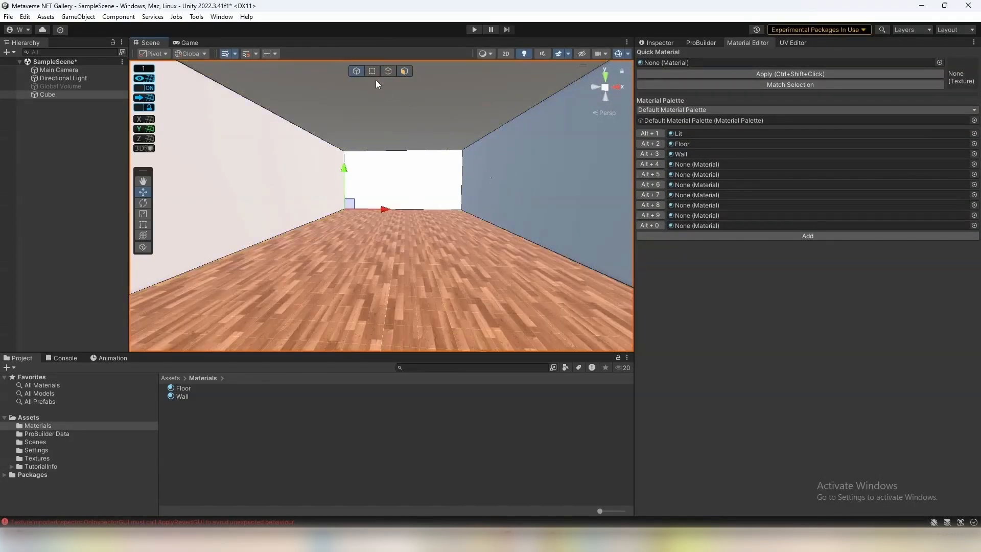
right_drag(512, 182, 532, 189)
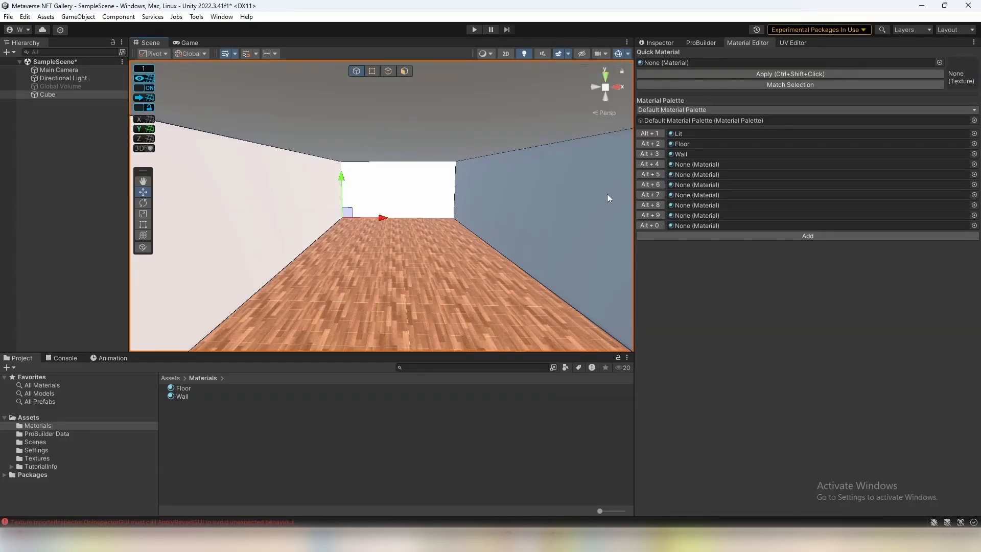
click(190, 43)
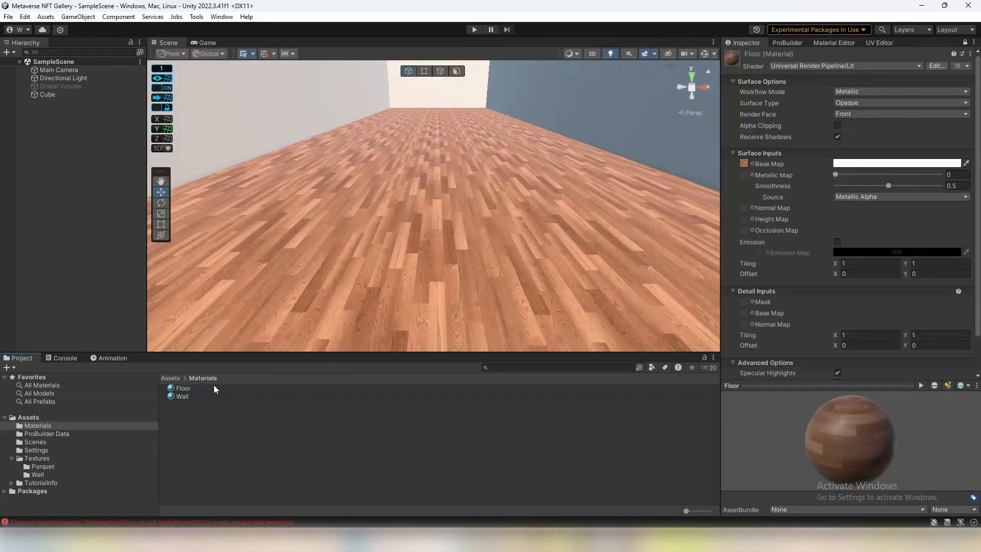
- Lock the Inspector to the Floor material and assign the wood parquet 12_normal and wood parquet 12_ambientOcclusion textures as its normal and occlusion maps
click(214, 388)
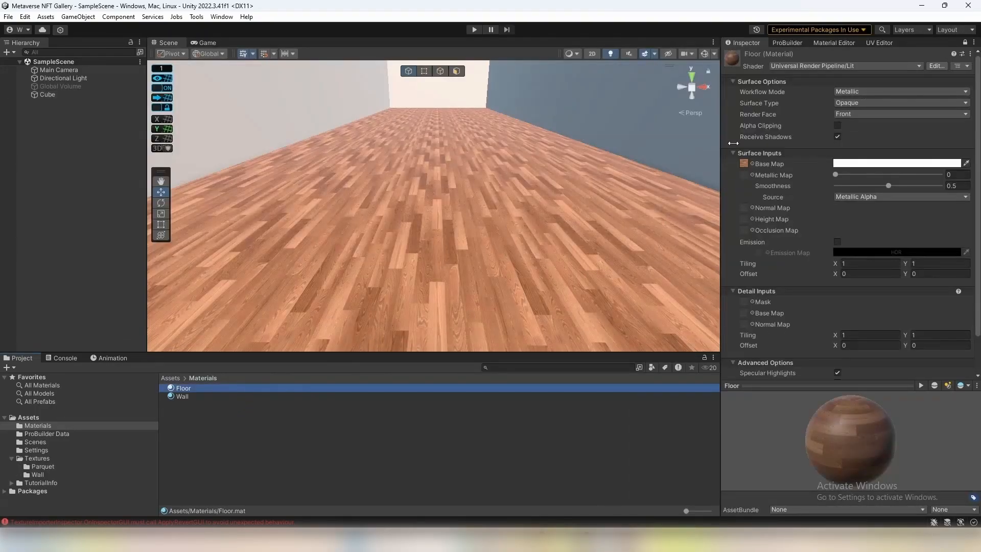
click(965, 43)
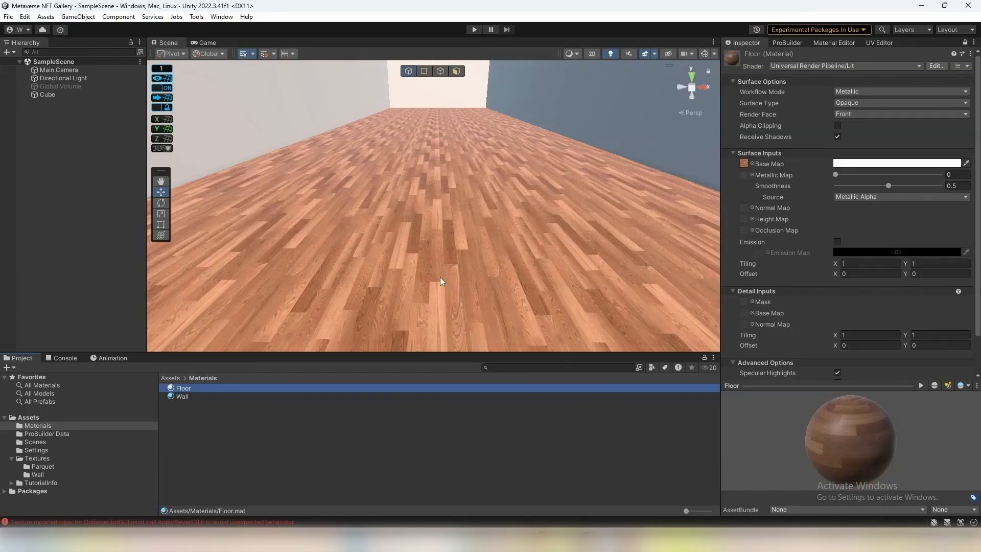
click(53, 468)
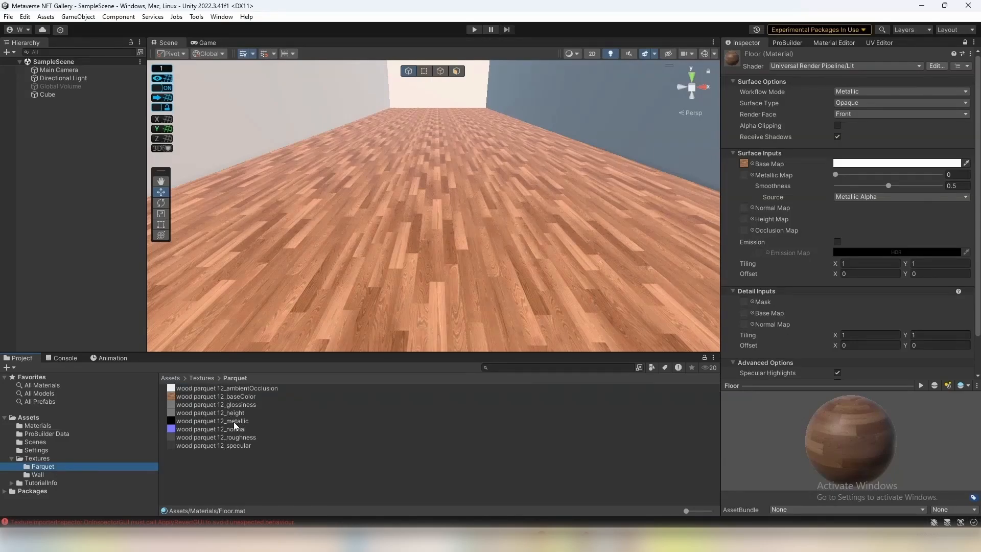
drag(232, 429, 750, 213)
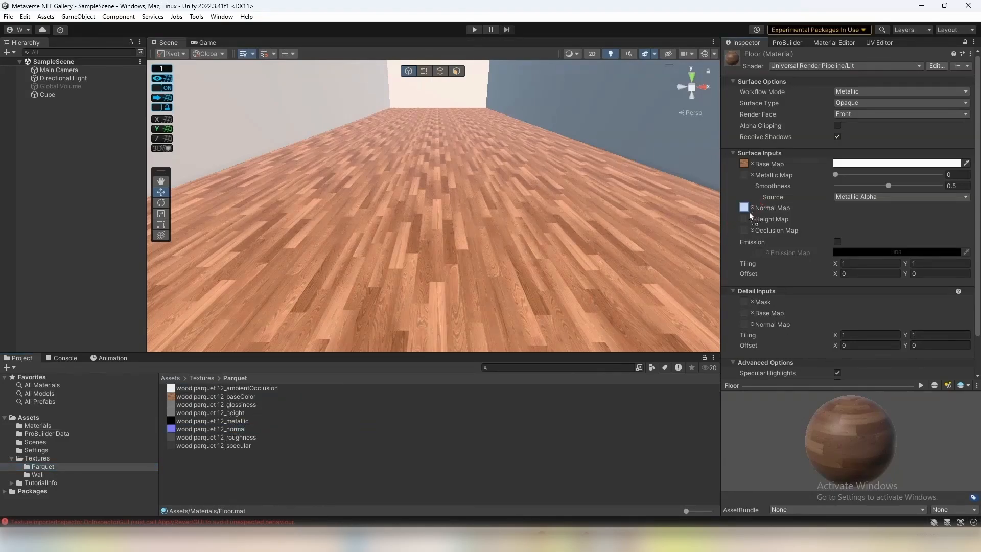
scroll(558, 237, up, 2)
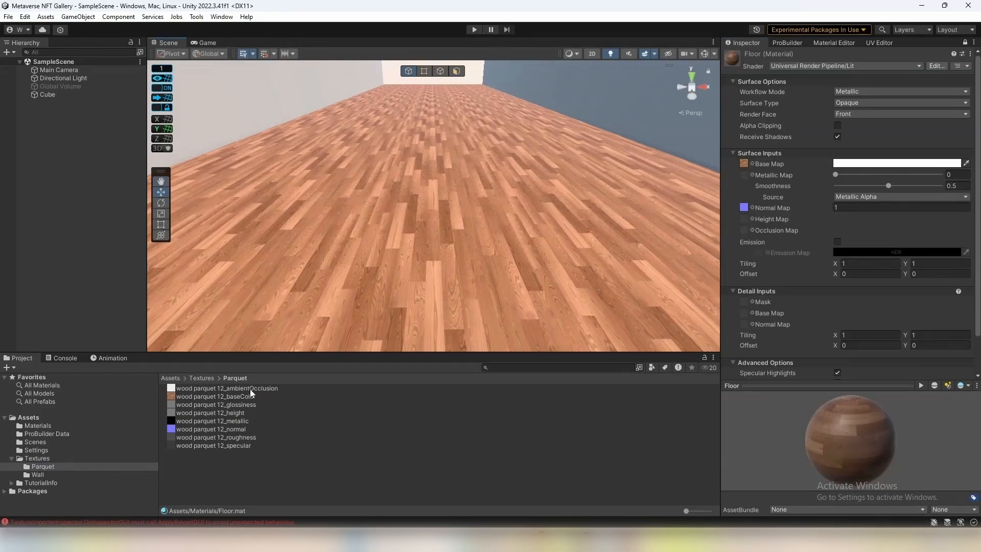
drag(250, 389, 776, 249)
drag(747, 232, 746, 231)
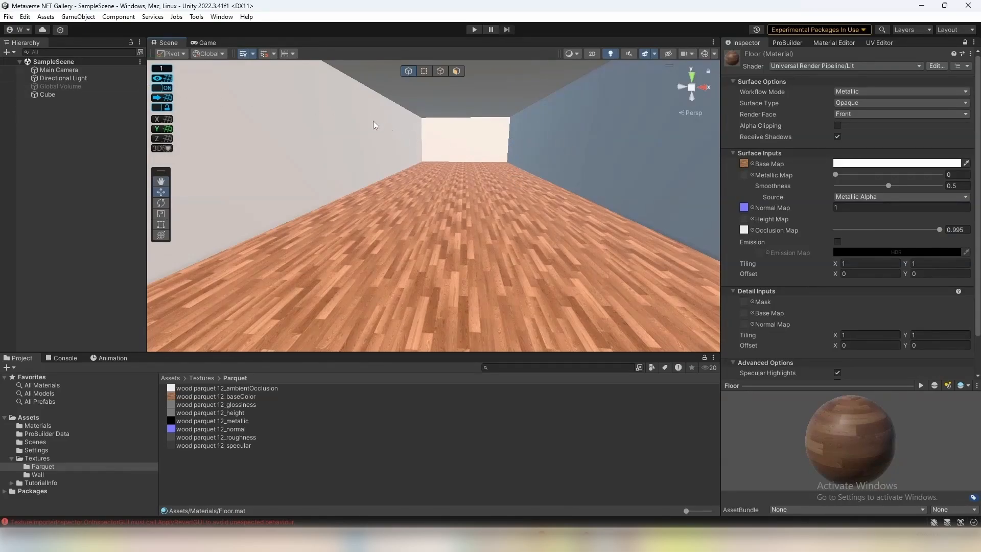
- Select the Directional Light and examine how it lights the room from inside and above
click(86, 80)
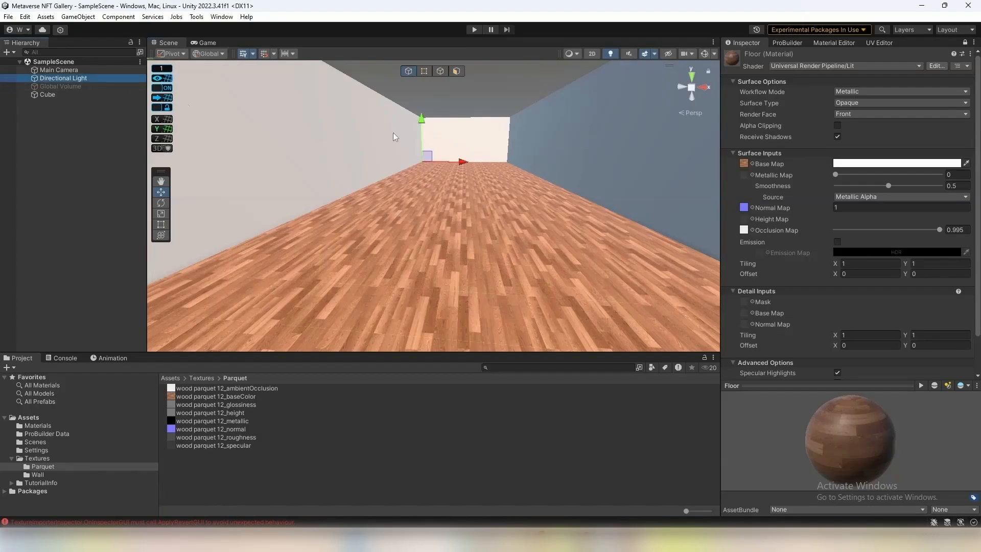
right_drag(432, 175, 498, 185)
key(e)
key(e)
key(s)
key(w)
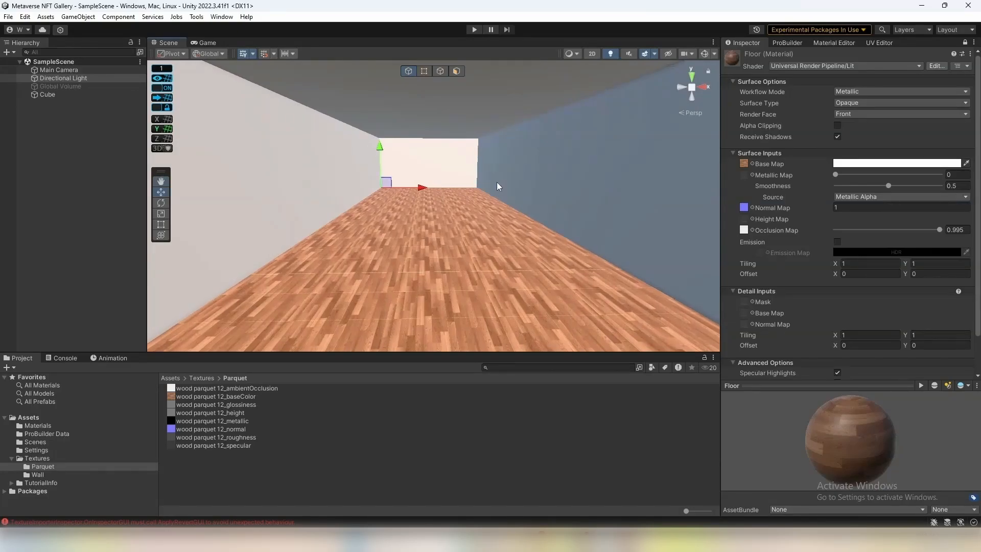
right_drag(496, 182, 546, 264)
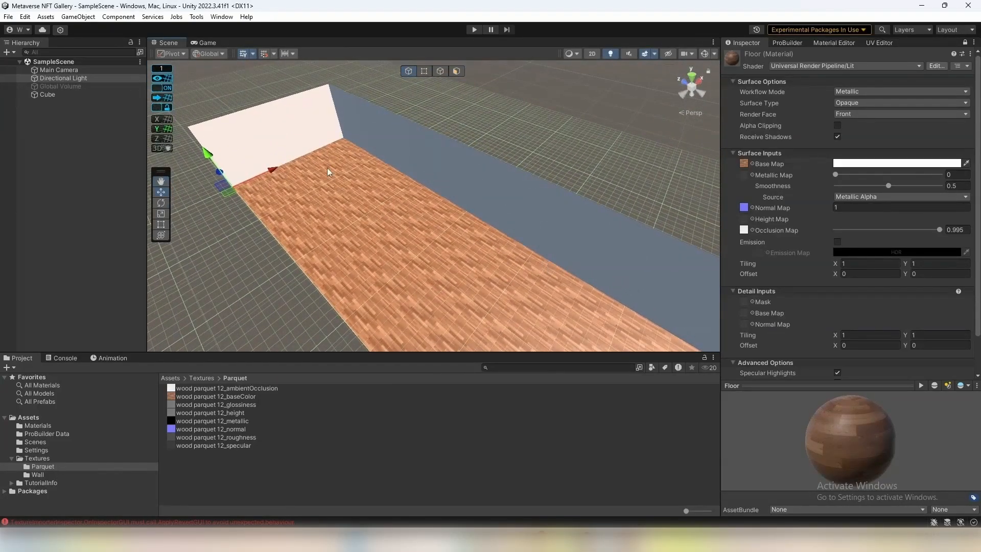
right_drag(662, 278, 469, 203)
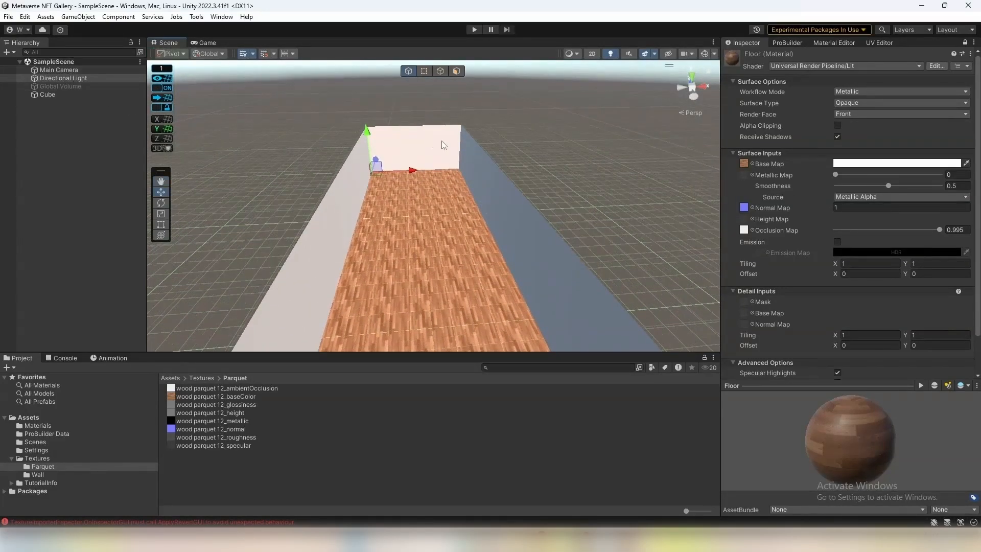
right_drag(442, 140, 464, 197)
key(e)
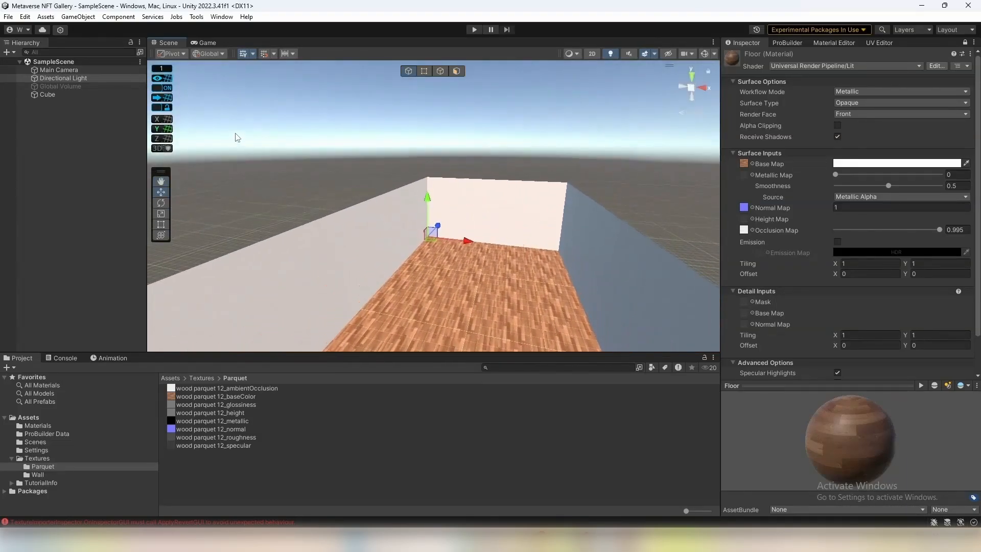
click(62, 79)
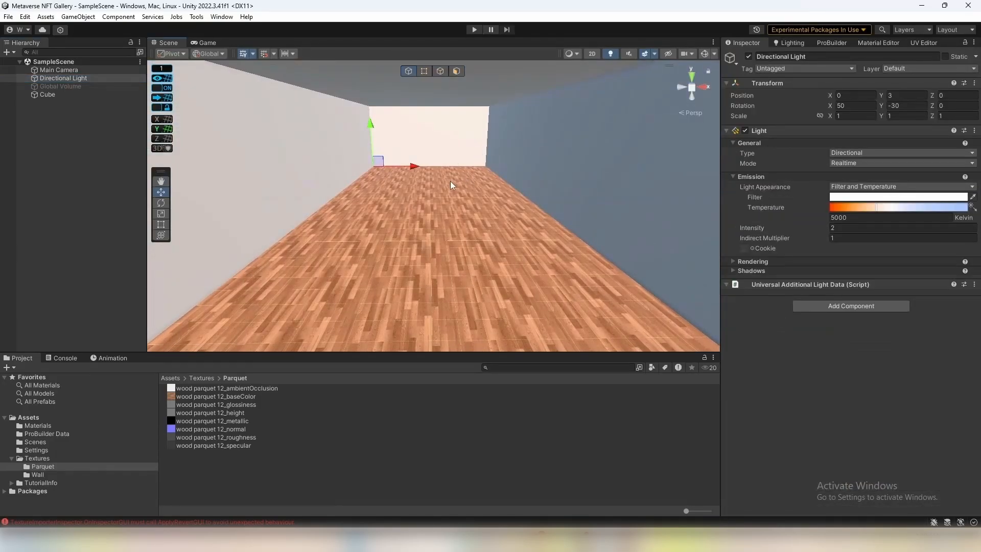
- Delete the Directional Light from the scene
double_click(65, 79)
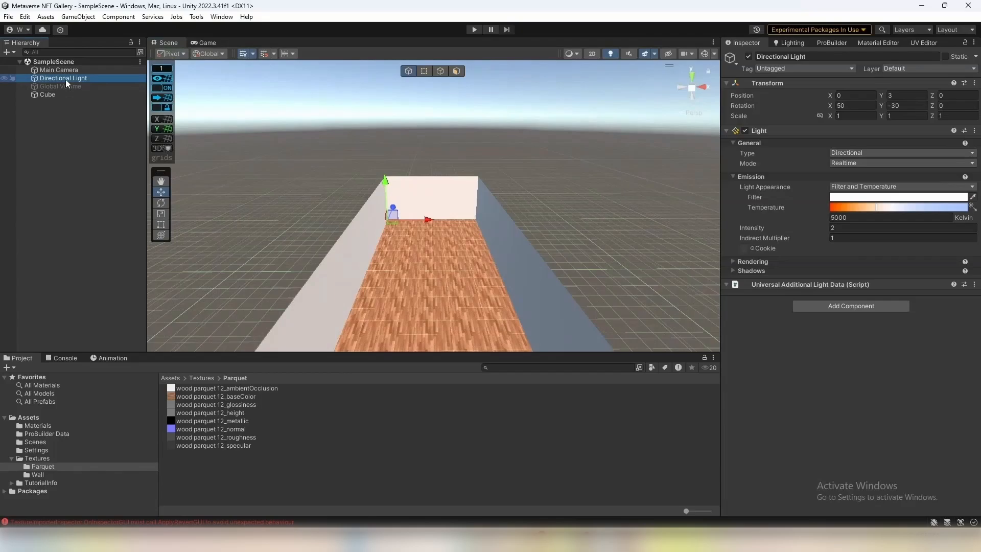
right_drag(378, 196, 363, 206)
click(88, 79)
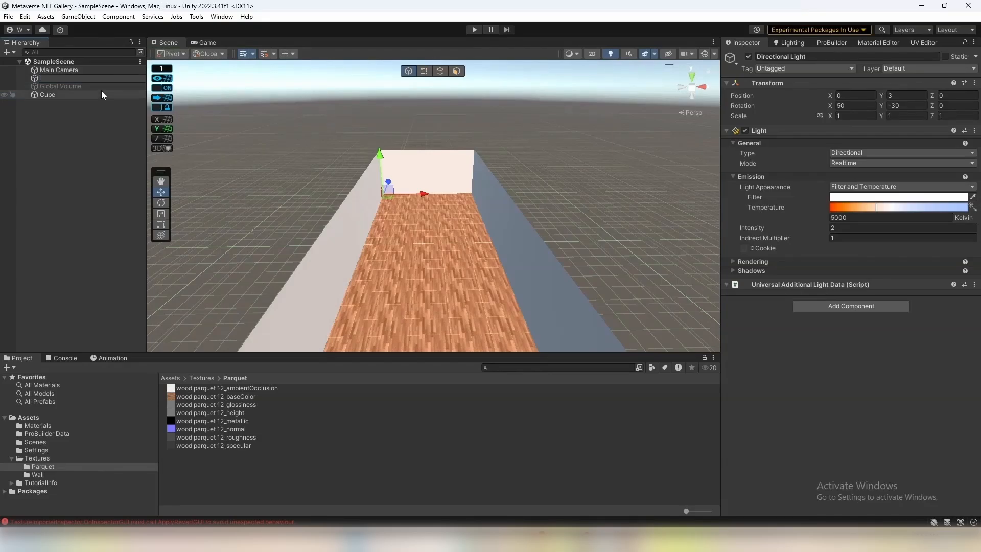
click(105, 122)
click(85, 79)
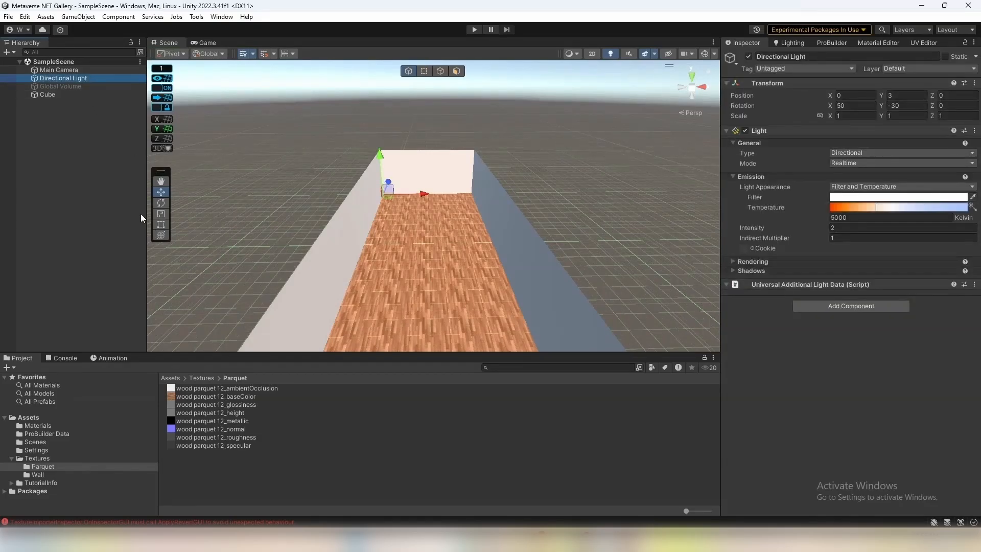
key(Delete)
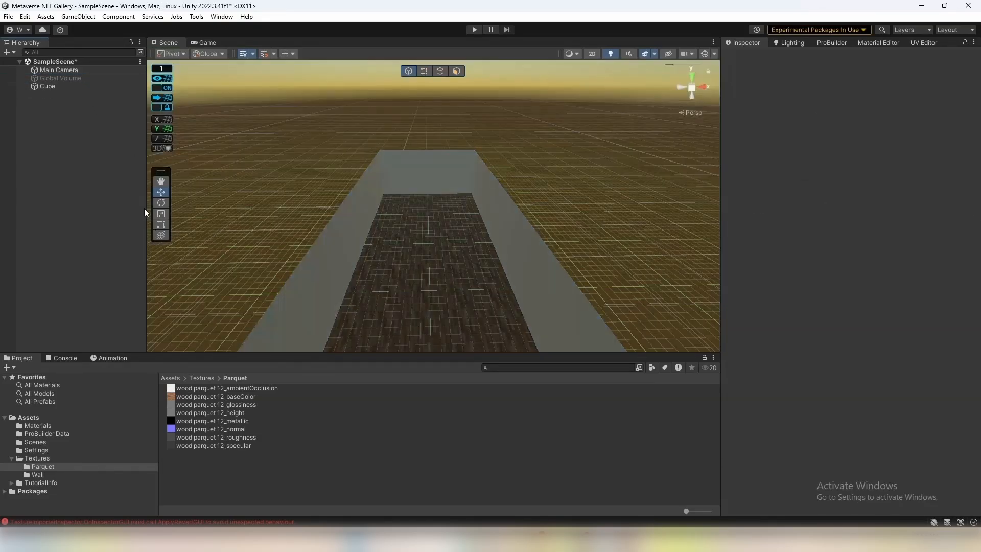
- Open the environment lighting settings and set the Skybox Material to None
key(alt)
alt+drag(602, 148, 615, 173)
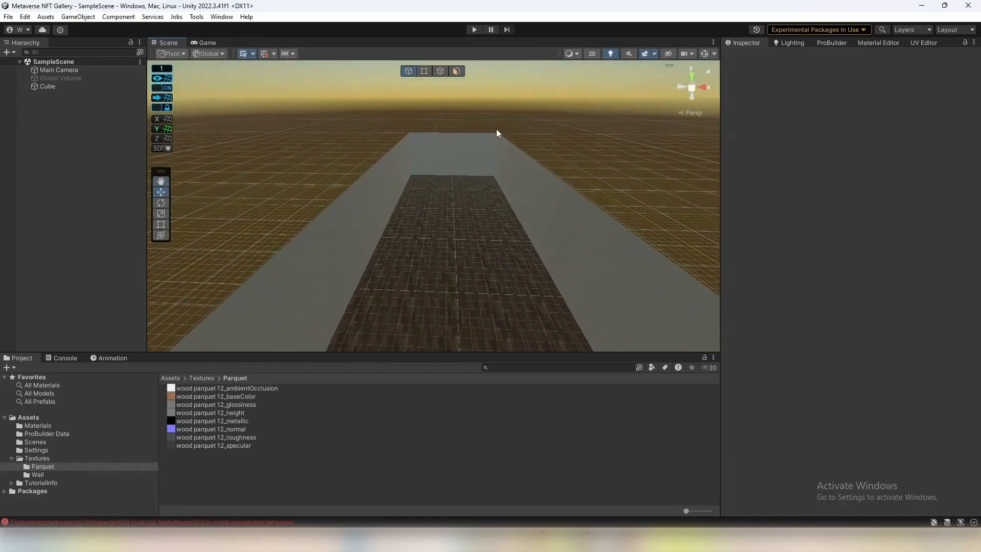
click(221, 16)
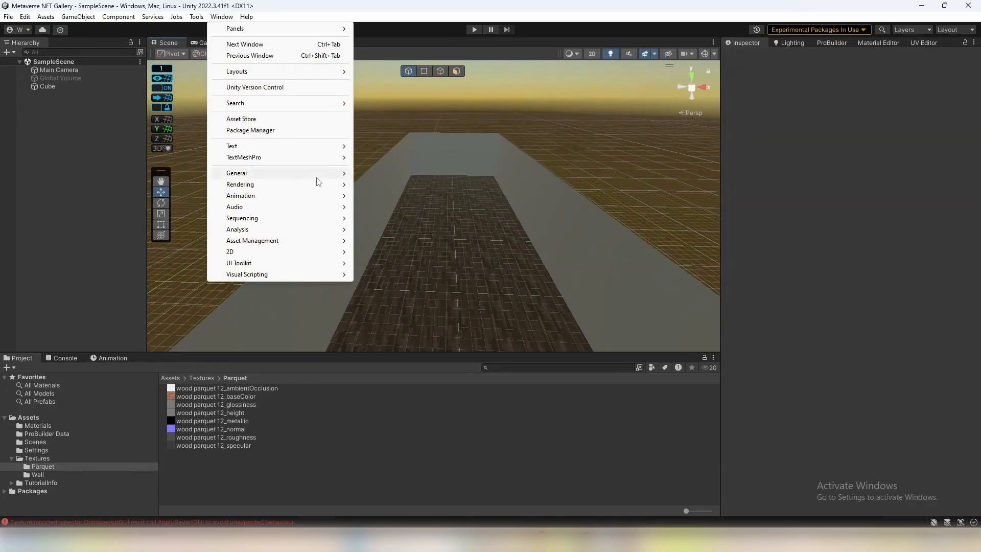
mouse_move(337, 186)
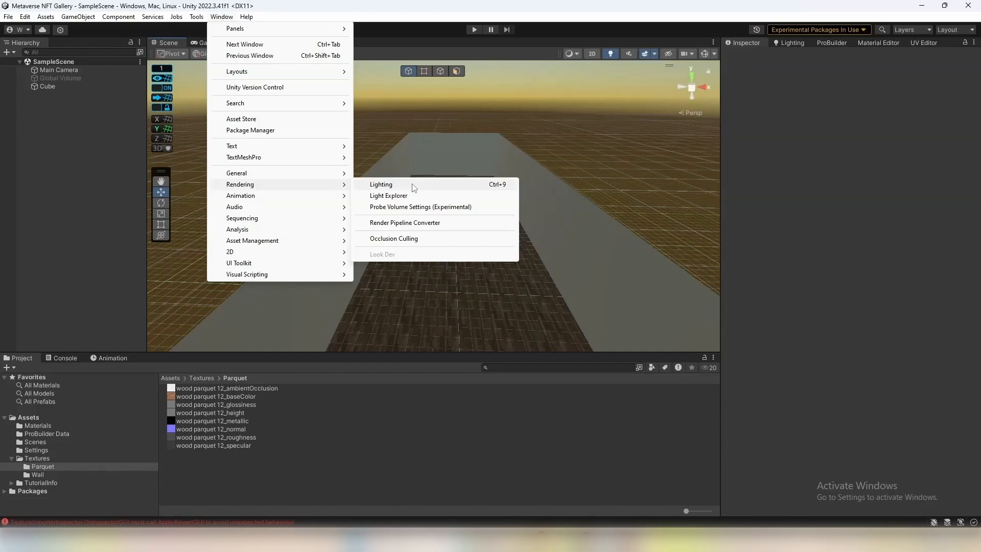
click(414, 186)
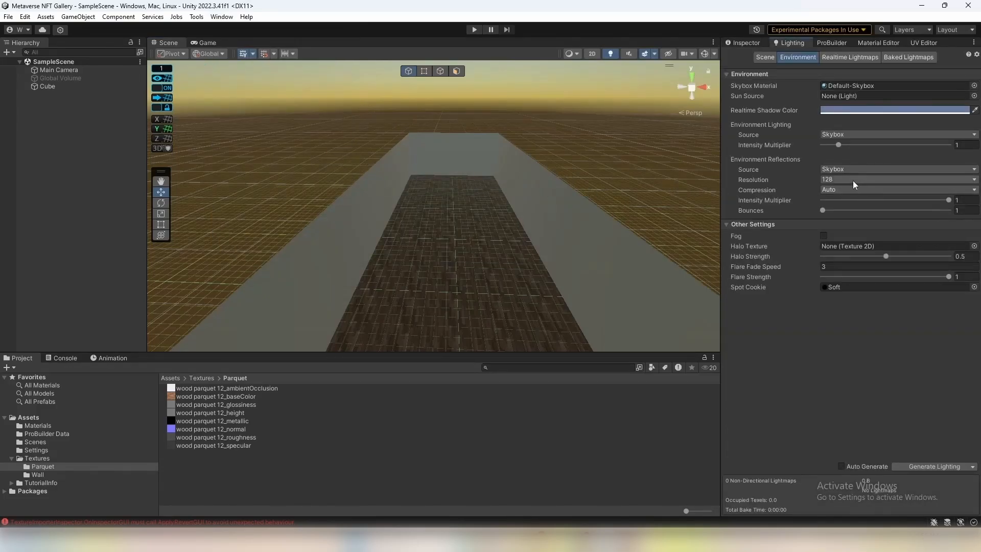
click(975, 87)
double_click(677, 94)
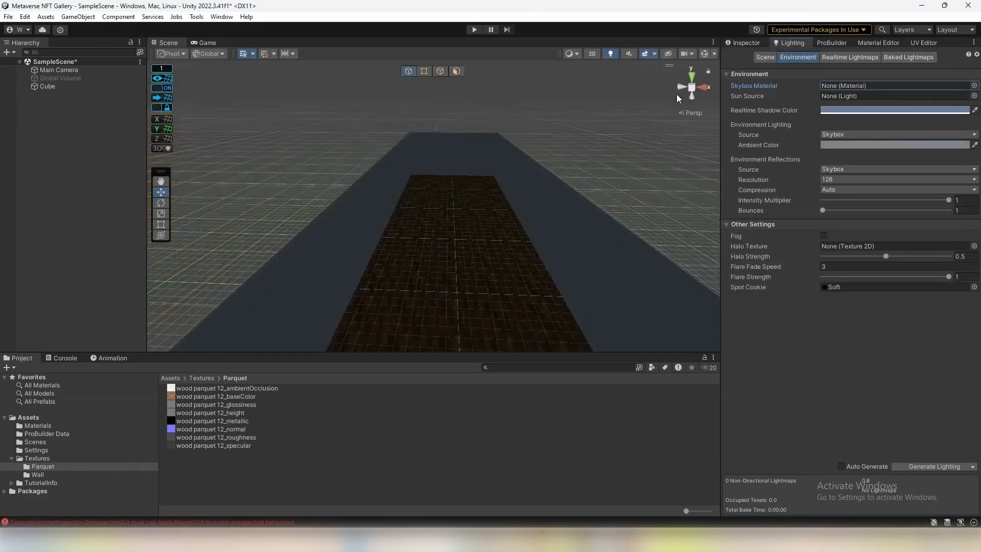
- Set the ambient color's HDR intensity to -10 and check the darkened room in the scene and game views
click(851, 145)
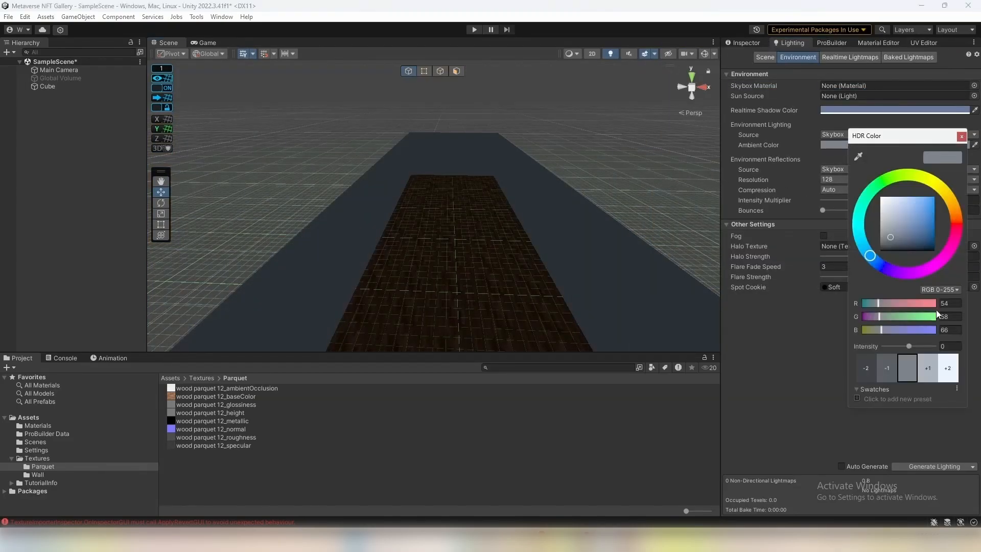
drag(908, 346, 857, 350)
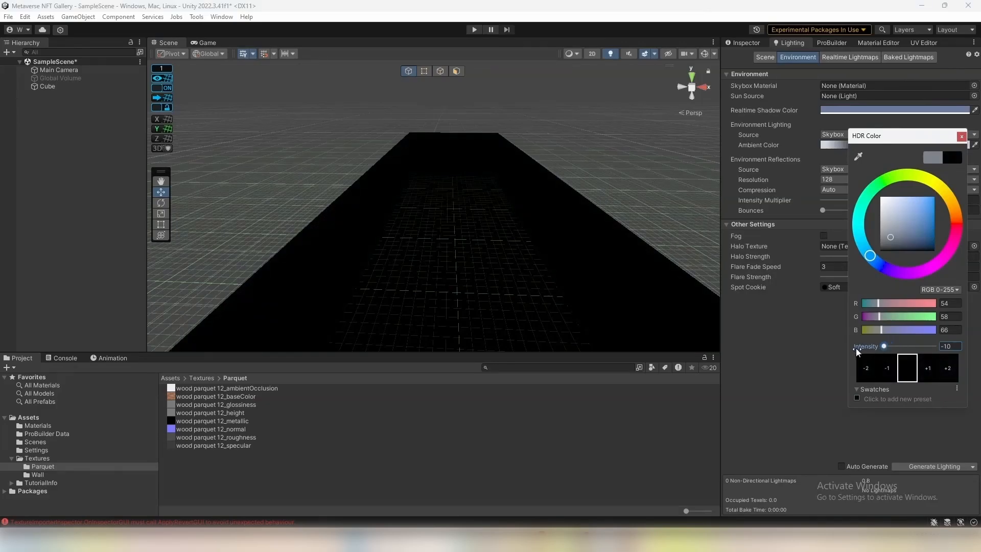
click(646, 188)
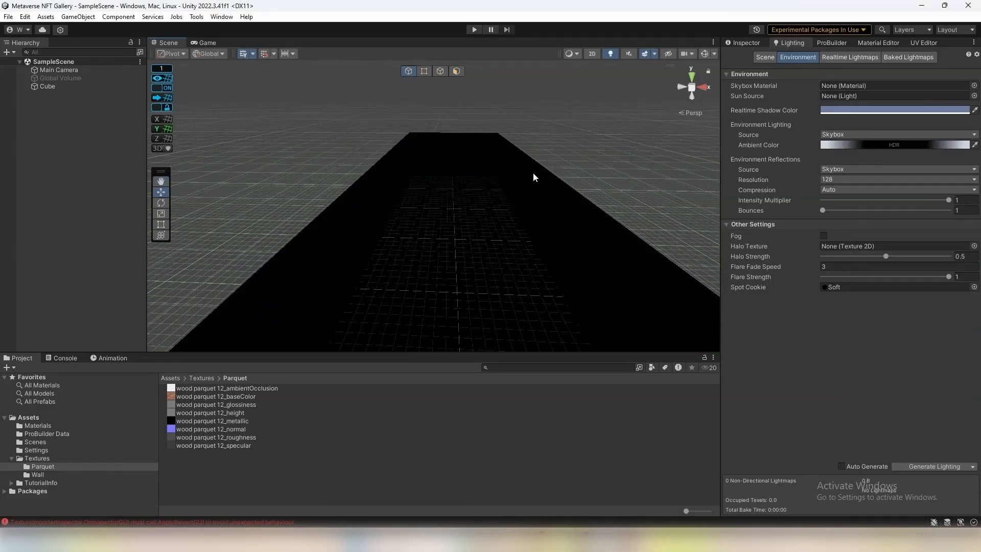
key(w)
mouse_move(533, 173)
right_down()
mouse_move(542, 212)
mouse_move(545, 159)
right_up()
click(207, 43)
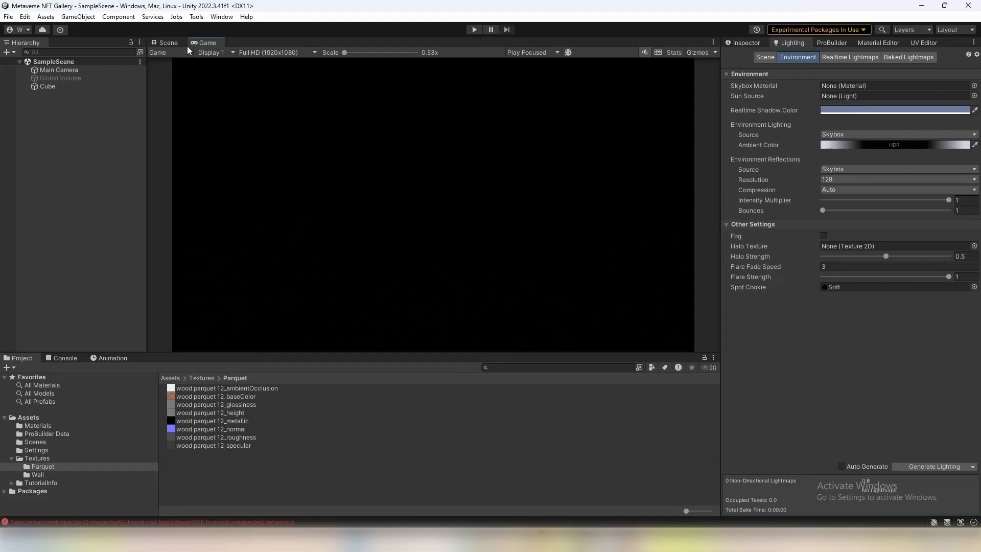
click(170, 44)
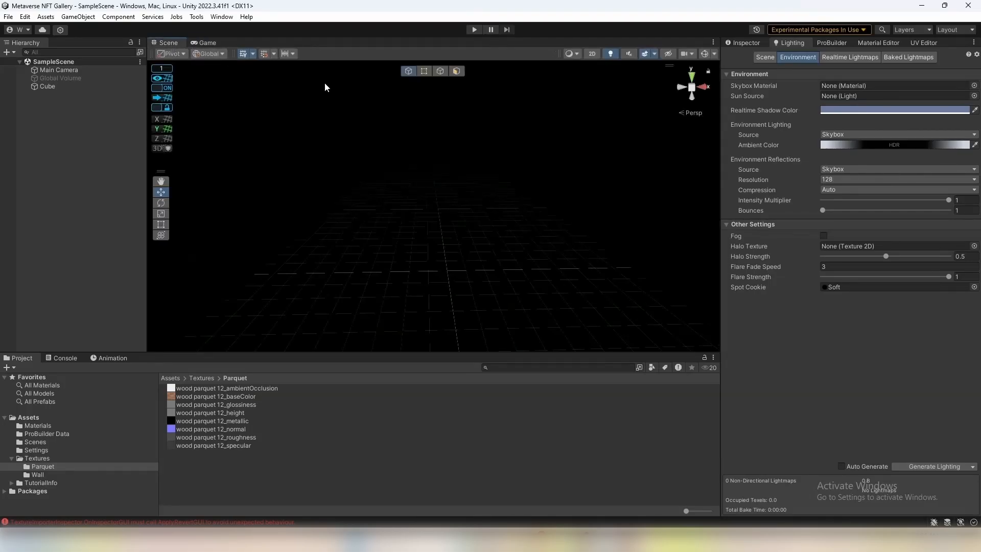
- Add a Point Light to the scene
right_click(69, 152)
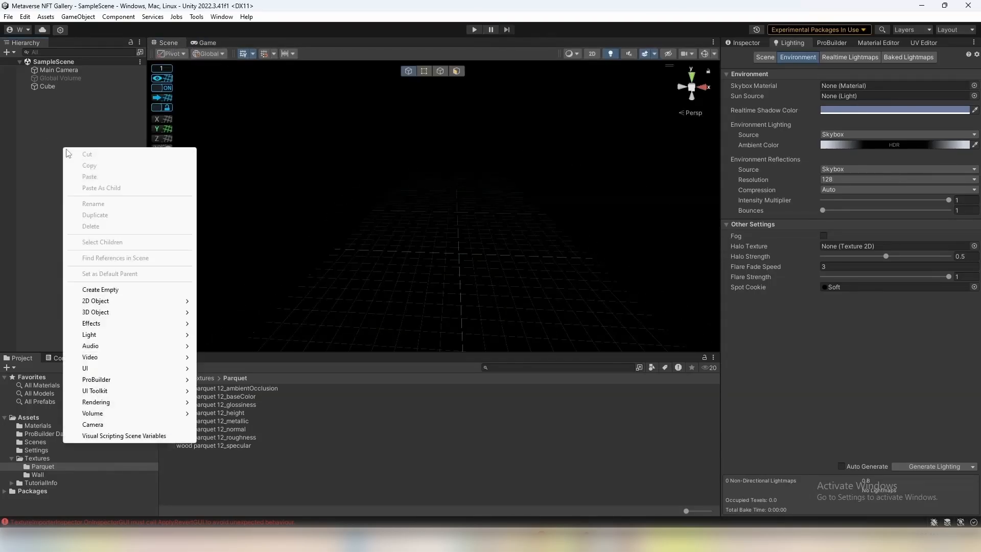
mouse_move(128, 306)
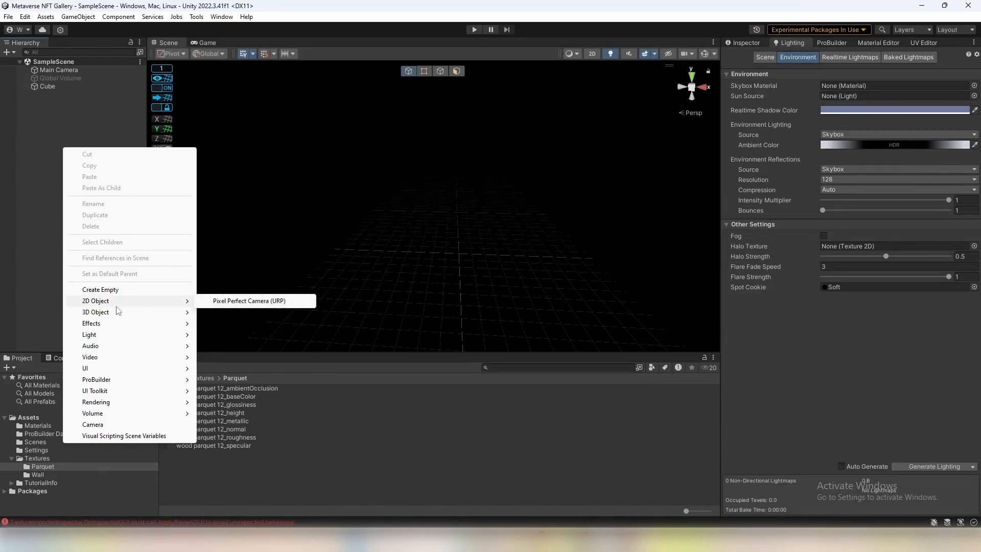
right_click(40, 152)
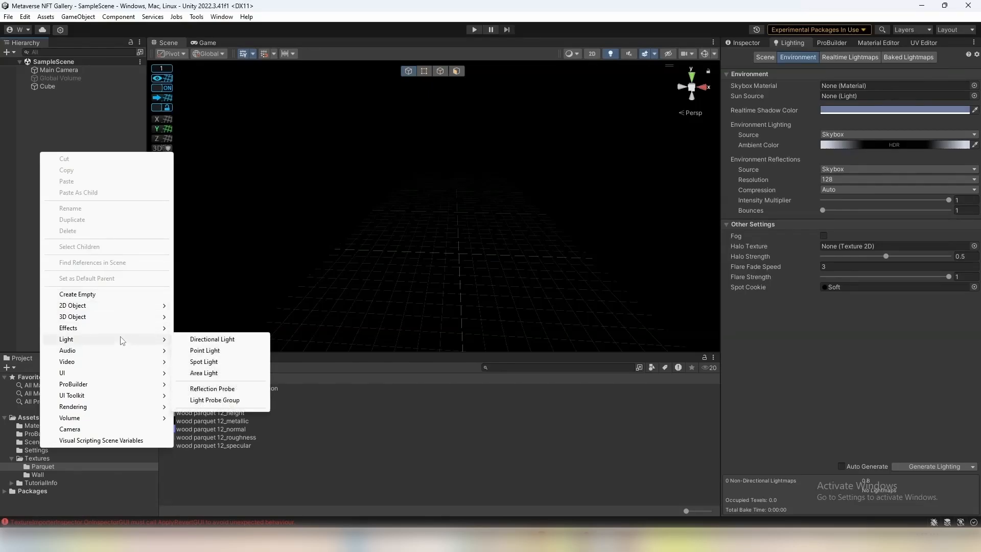
mouse_move(128, 342)
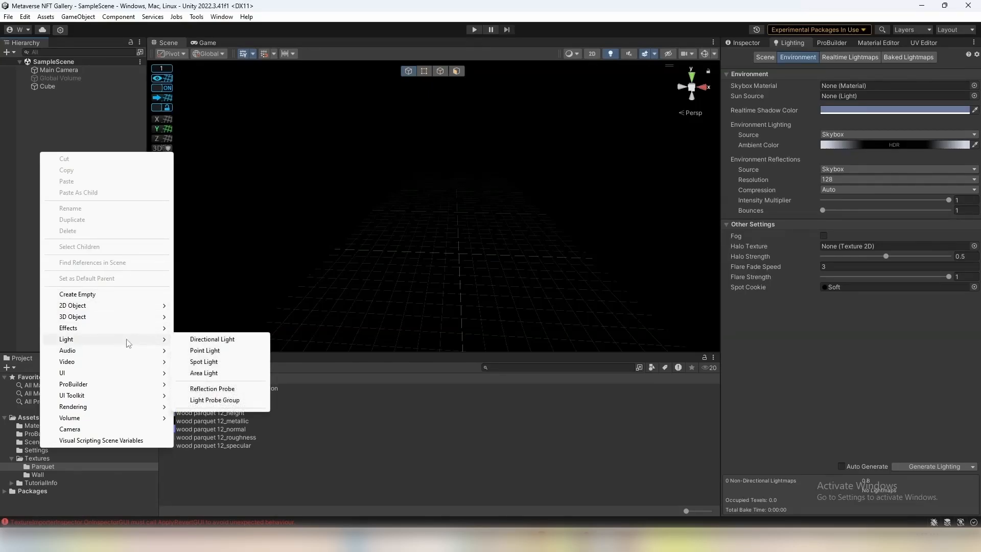
click(232, 353)
alt+drag(537, 241, 455, 234)
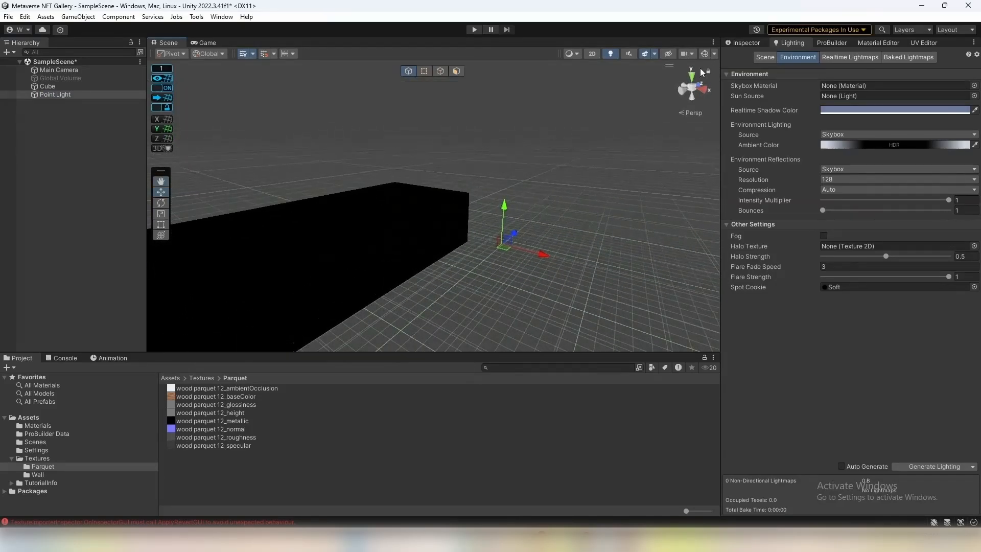
- Set the Point Light's position to 0 on the X, Y and Z axes
click(740, 43)
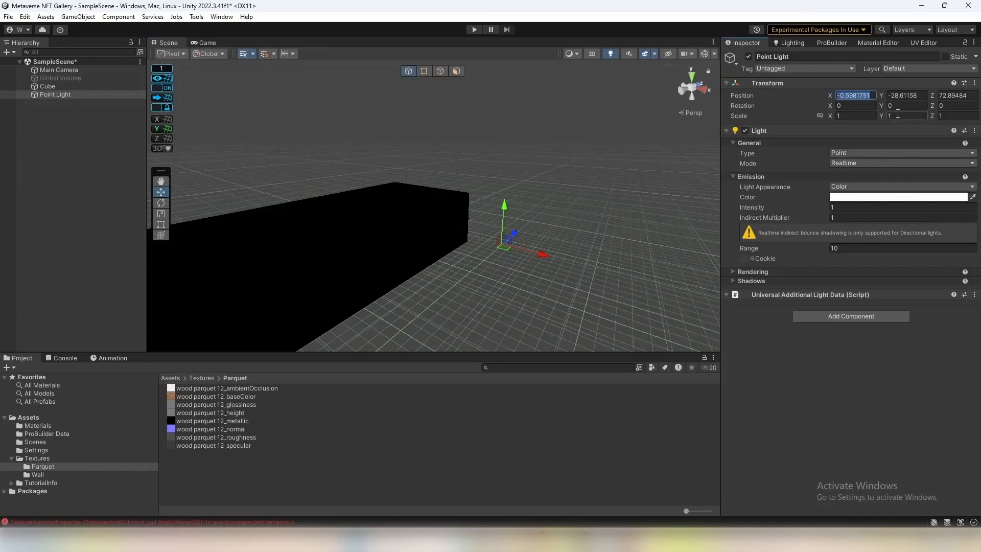
text(0)
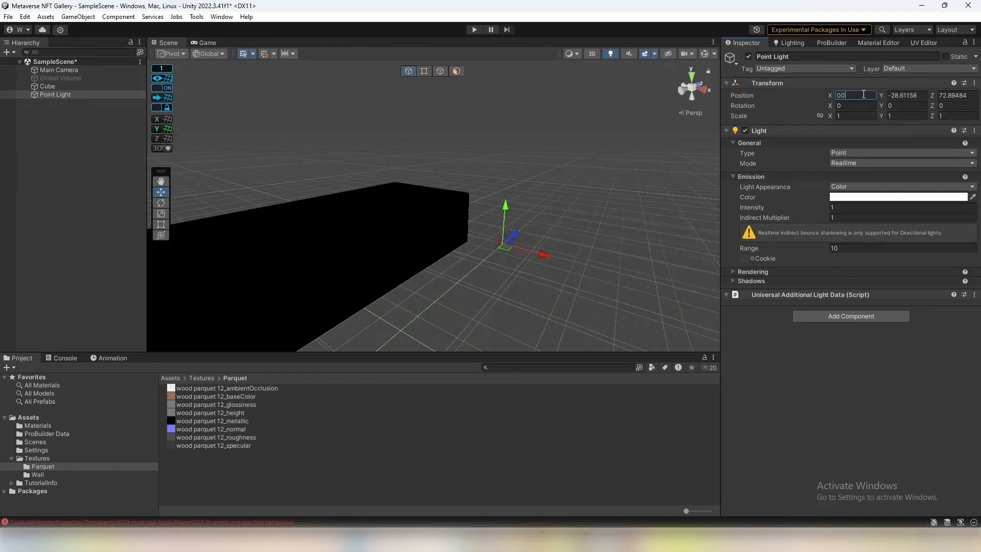
text(0)
key(Tab)
text(0)
alt+drag(498, 174, 660, 236)
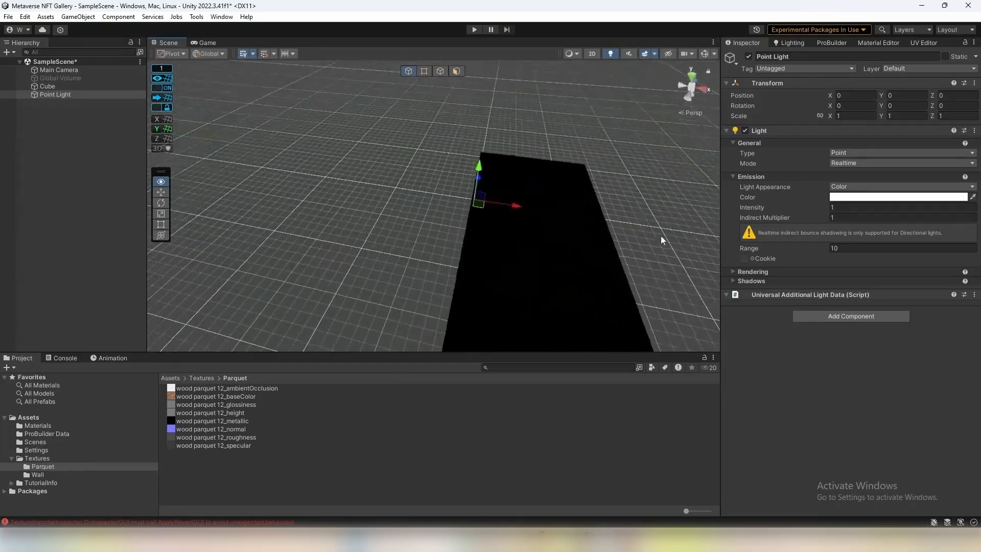
- Move the Point Light inside the room, near the ceiling, at X 9, Y 9, Z -13
drag(518, 205, 497, 254)
right_drag(497, 255, 506, 235)
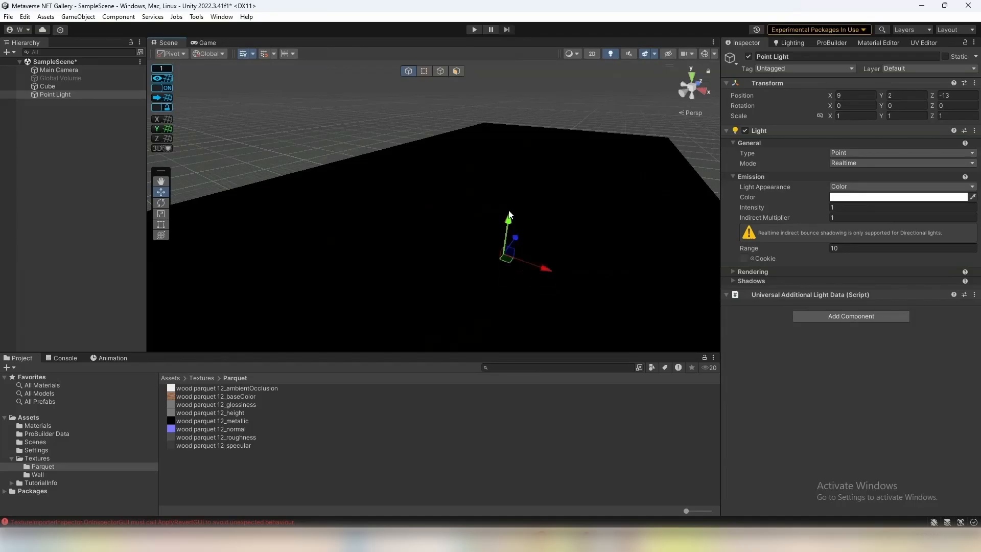
alt+drag(508, 214, 563, 139)
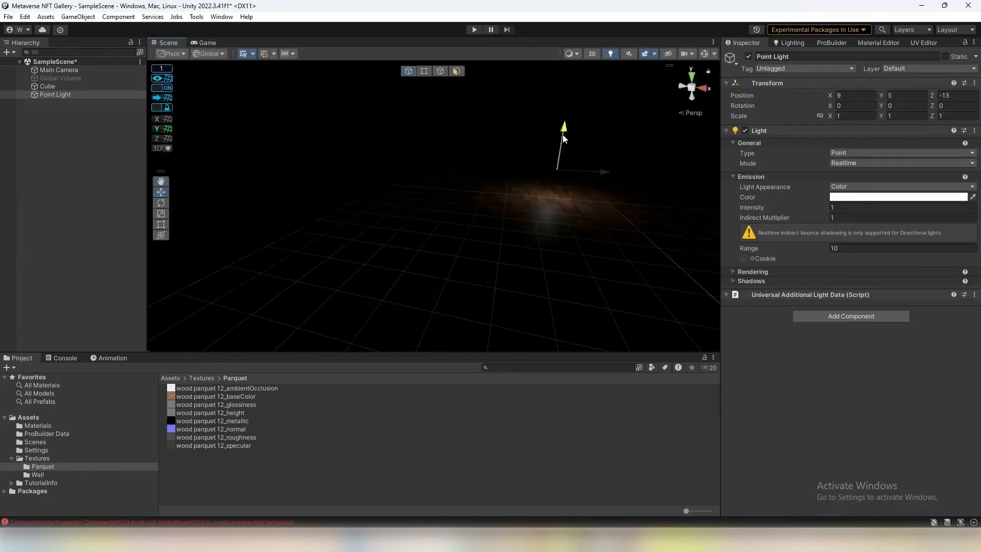
right_drag(563, 139, 532, 189)
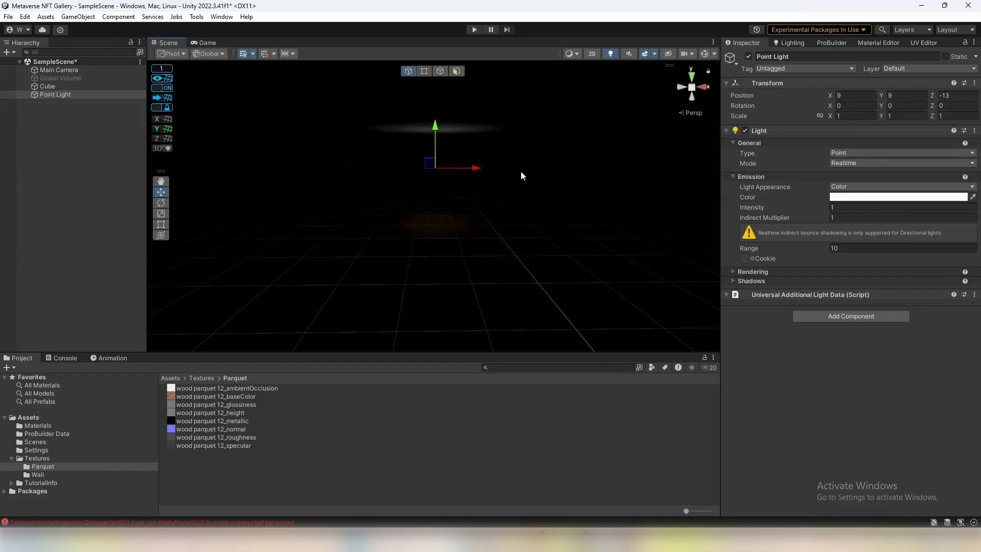
- Set the Point Light's intensity to about 7.91 and its range to about 22.7
click(866, 207)
text(6.13)
drag(911, 210, 941, 208)
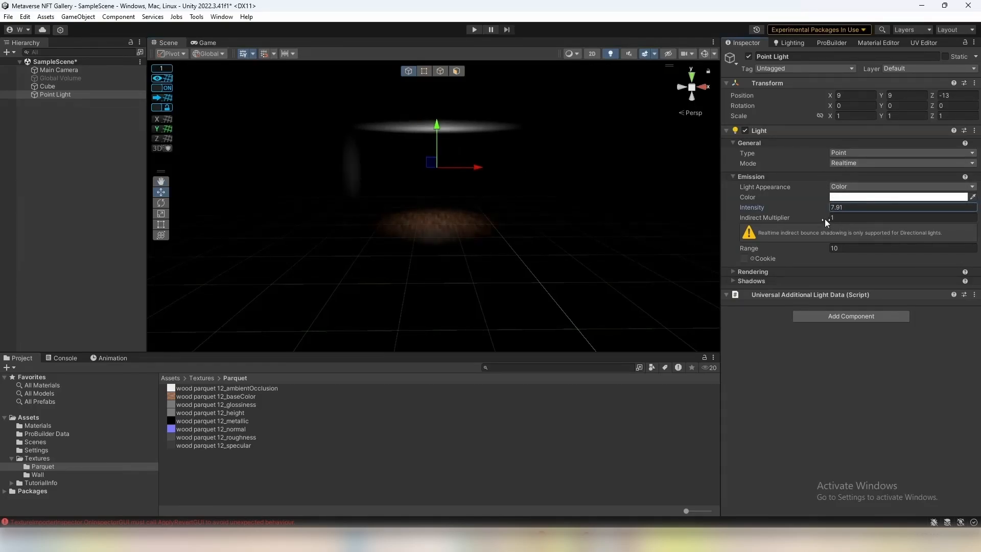
drag(824, 249, 941, 242)
- Try shifting the Point Light and picking another light color, and undo the last change
right_drag(662, 214, 452, 193)
drag(494, 205, 398, 206)
right_drag(398, 207, 601, 211)
click(870, 198)
drag(914, 271, 930, 253)
click(486, 202)
right_drag(487, 203, 307, 184)
key(ctrl+z)
- Center the Point Light between the side walls by moving it to X 10, Z -12
drag(397, 225, 593, 216)
mouse_move(592, 215)
right_down()
mouse_move(559, 213)
mouse_move(438, 97)
mouse_move(597, 102)
mouse_move(652, 247)
mouse_move(583, 228)
mouse_move(579, 202)
mouse_move(508, 179)
mouse_move(528, 158)
mouse_move(510, 167)
mouse_move(222, 153)
mouse_move(313, 193)
mouse_move(591, 197)
right_up()
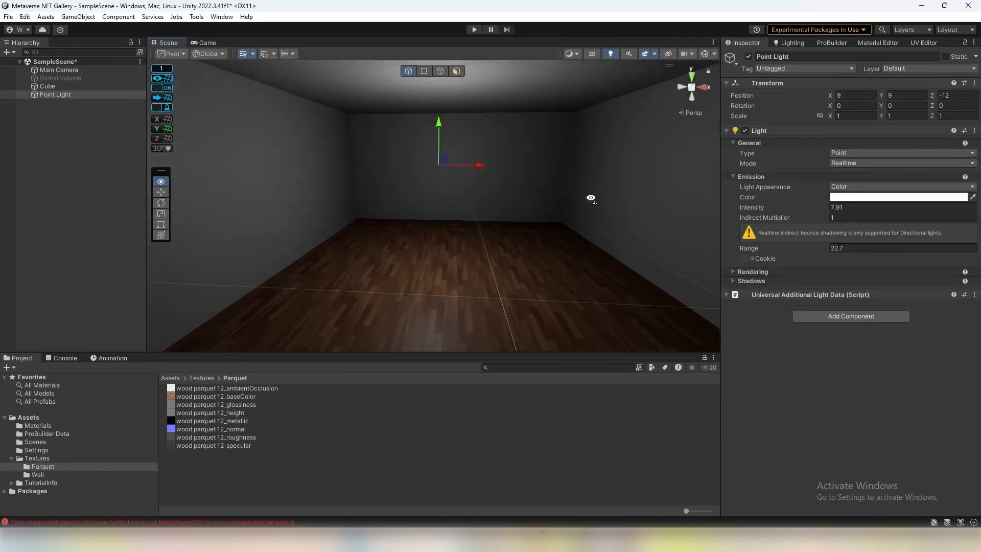
drag(479, 165, 505, 168)
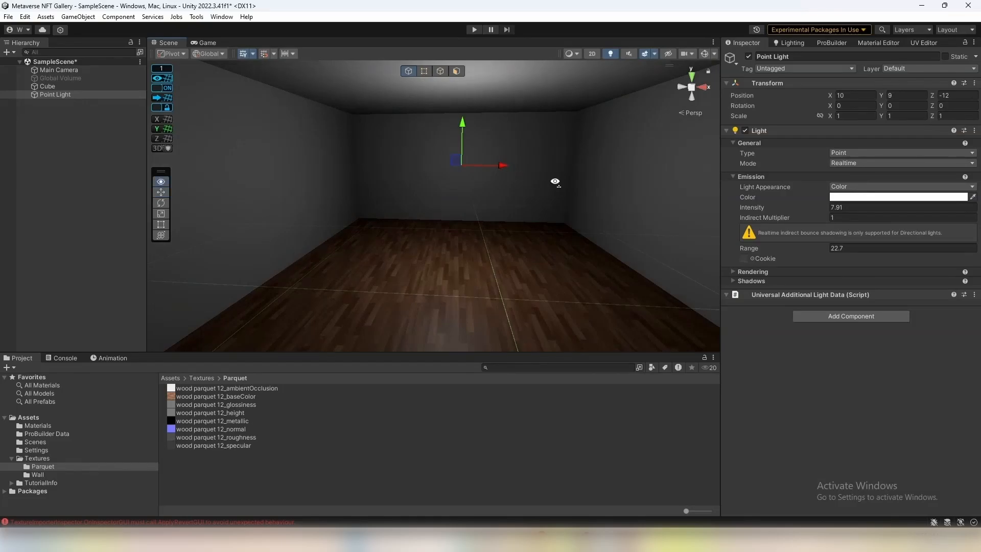
right_drag(555, 182, 624, 199)
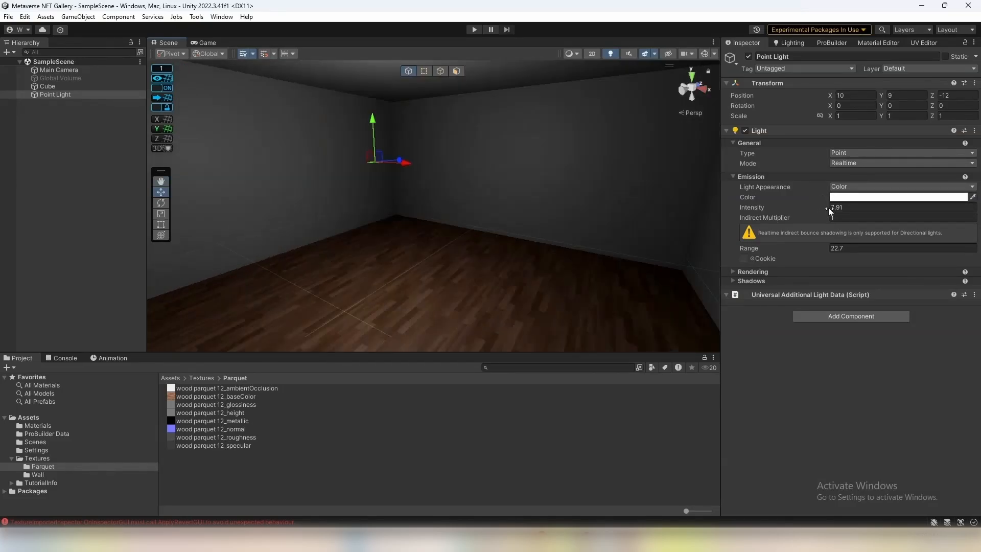
- Raise the Point Light's intensity to about 25.72 and its range to about 25.21
drag(824, 205, 931, 213)
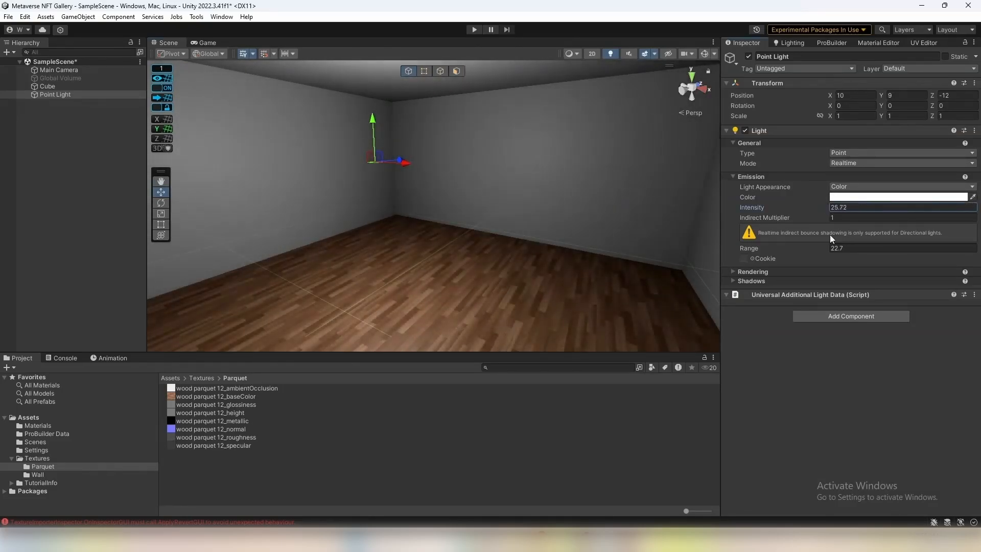
drag(828, 251, 844, 250)
right_drag(588, 184, 496, 197)
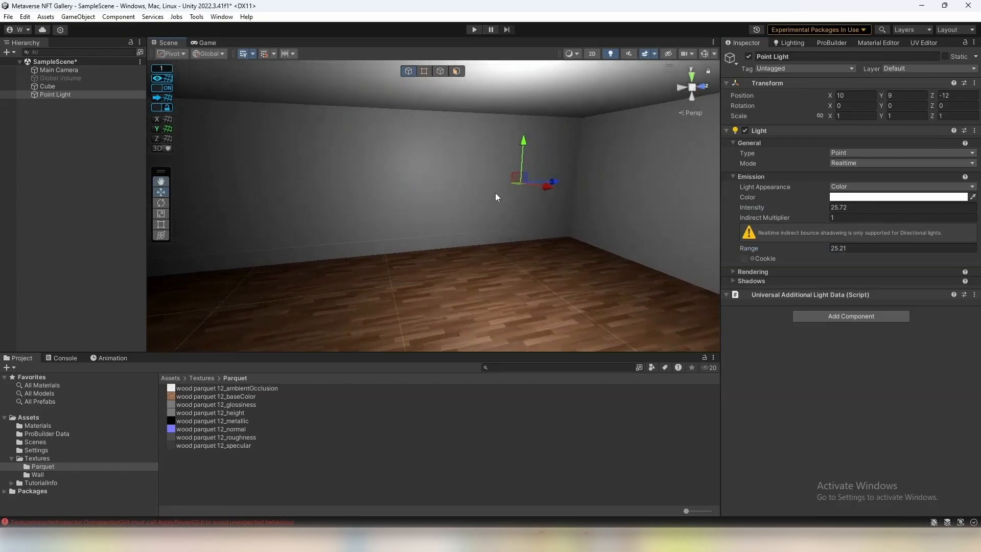
- Duplicate the Point Light and move the copy along the room's length to Z -19
key(ctrl+d)
right_drag(602, 203, 419, 159)
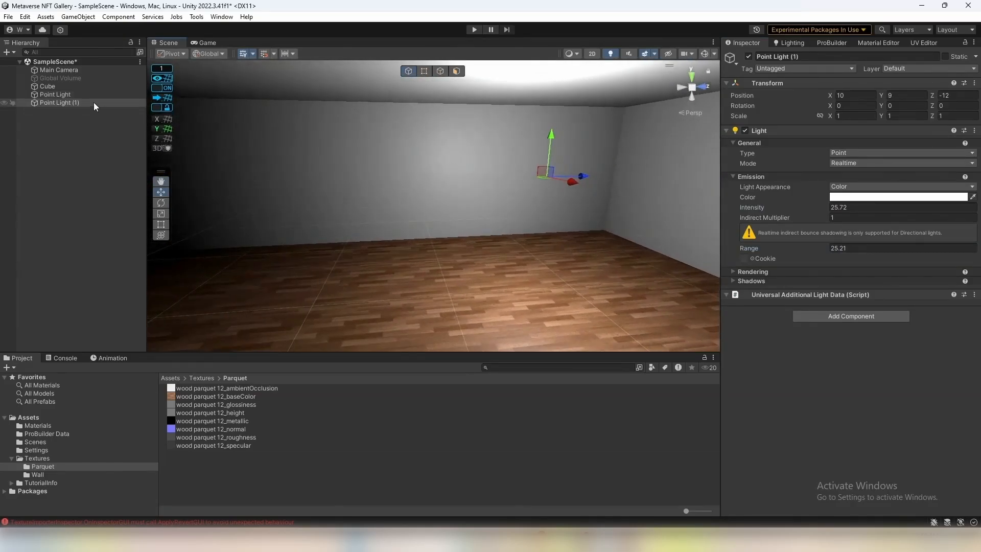
click(76, 95)
click(73, 104)
drag(584, 177, 382, 186)
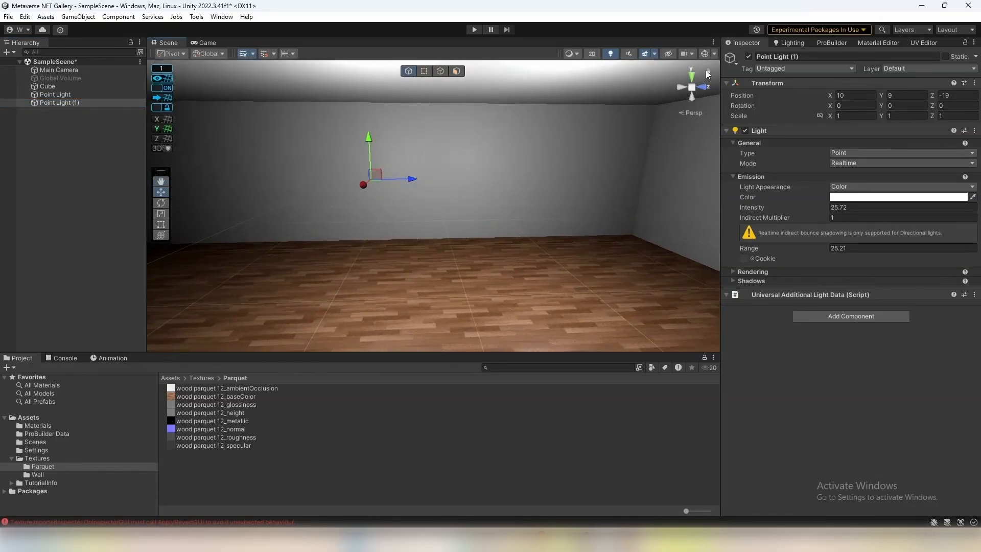
- Show the scene gizmos, duplicate the second point light and move the copy along the room to Z -26
click(704, 55)
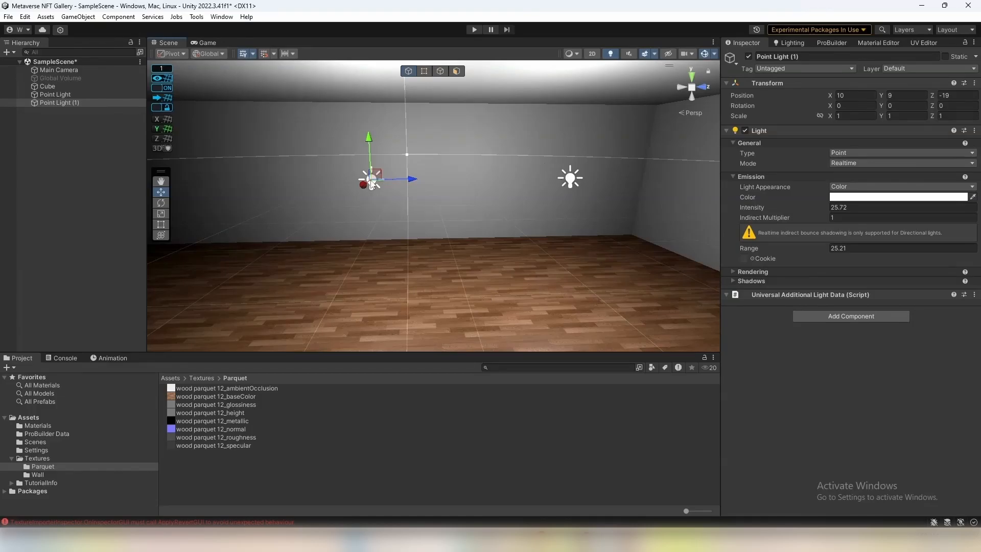
key(a)
right_drag(480, 180, 483, 185)
key(ctrl+d)
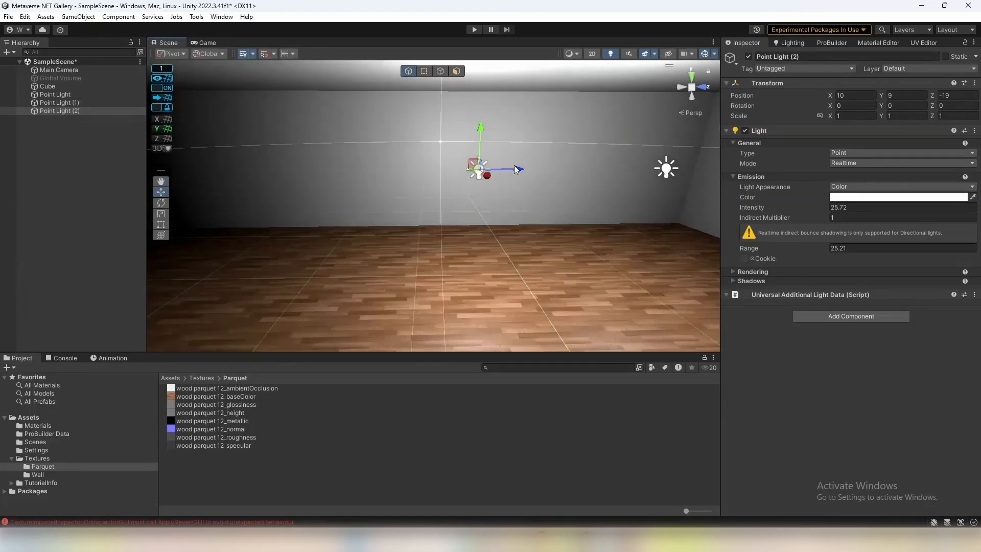
drag(514, 164, 327, 170)
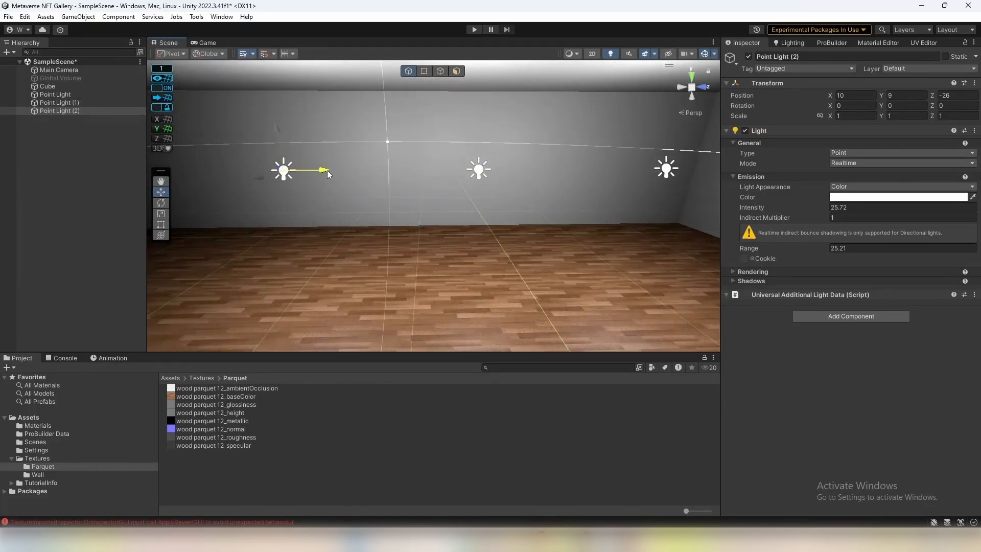
click(335, 170)
- Continue the row with three more point light copies spaced evenly along the room's length
key(ctrl+z)
right_drag(462, 176, 538, 183)
key(ctrl+d)
drag(530, 171, 317, 176)
key(ctrl+d)
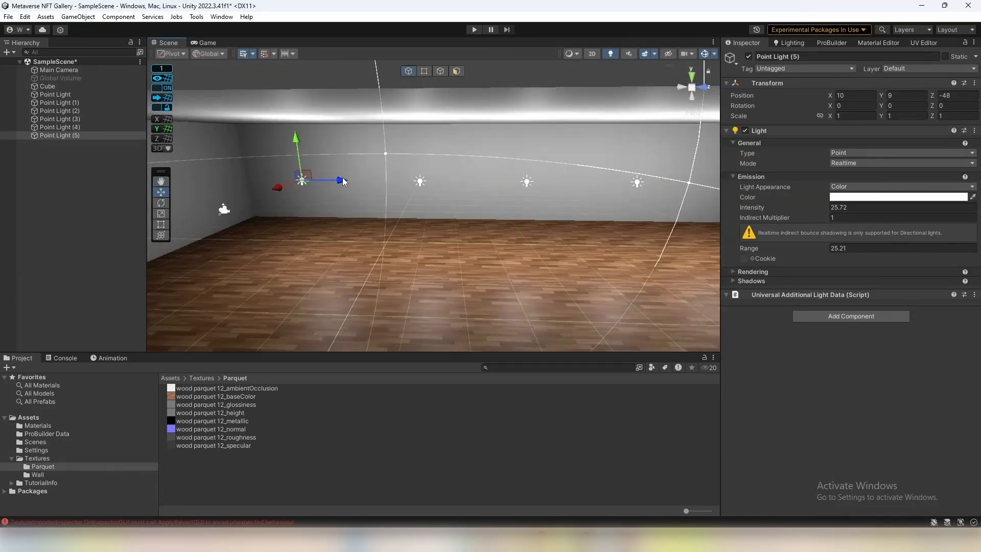
drag(342, 180, 357, 182)
- Add one last point light copy at Z -54 and check the lit room through the game camera
key(ctrl+d)
right_drag(356, 182, 431, 185)
drag(430, 186, 334, 180)
right_drag(334, 180, 401, 178)
click(203, 42)
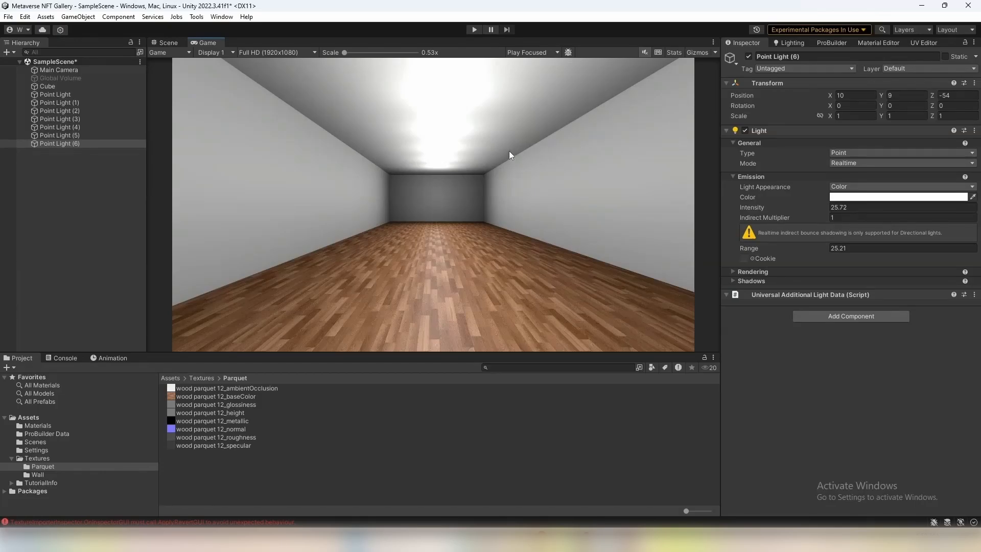
click(176, 42)
right_drag(460, 153, 580, 159)
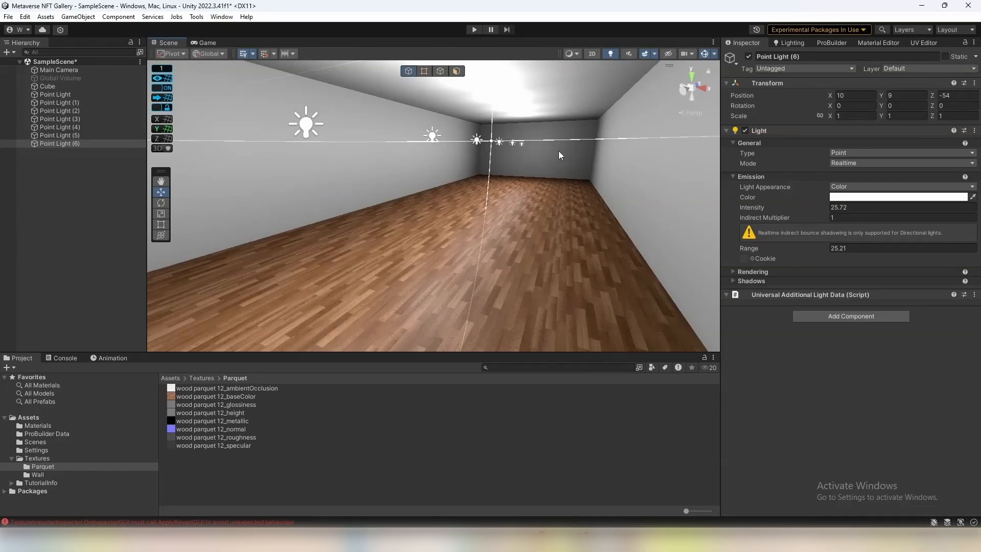
- Review the light types available for the last point light
click(843, 153)
click(862, 173)
right_drag(543, 163, 546, 164)
click(851, 153)
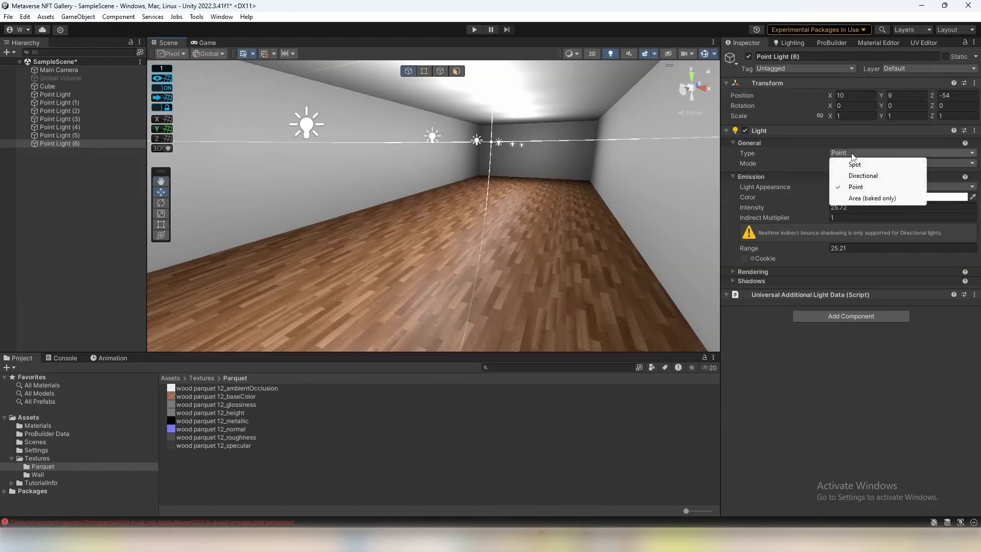
click(842, 163)
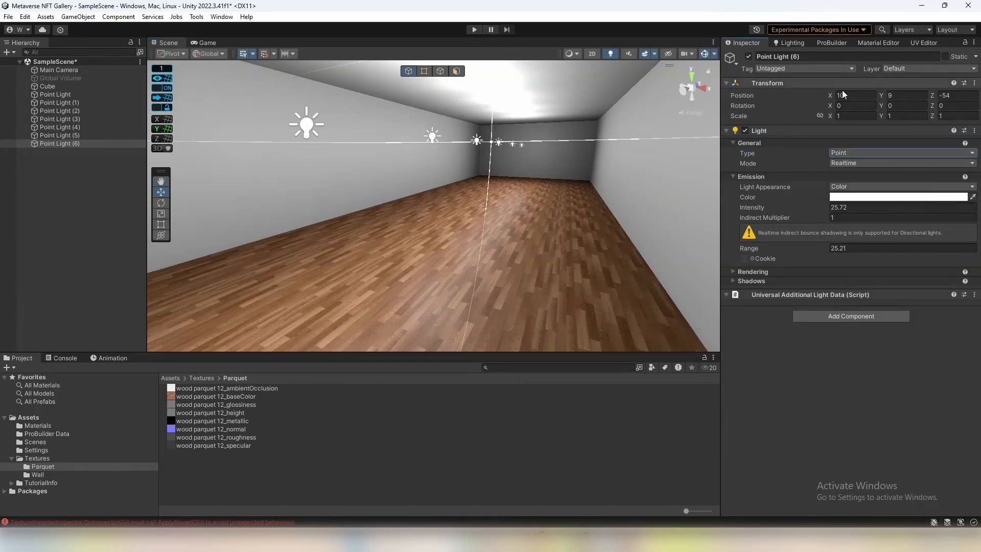
- Try the Baked mode on the last point light, return it to Realtime and check the game camera view
click(845, 163)
right_drag(502, 170, 592, 192)
click(862, 162)
click(861, 202)
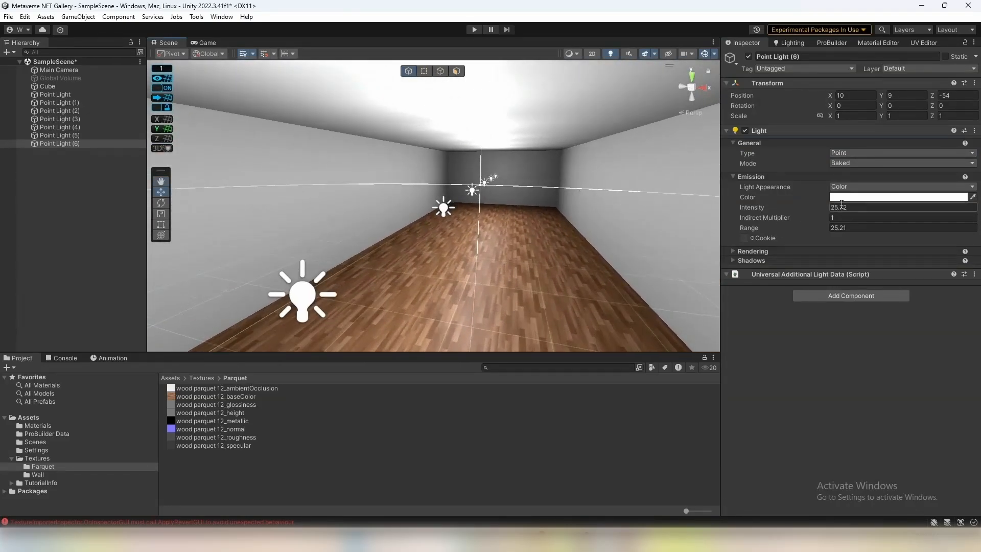
click(855, 163)
click(860, 175)
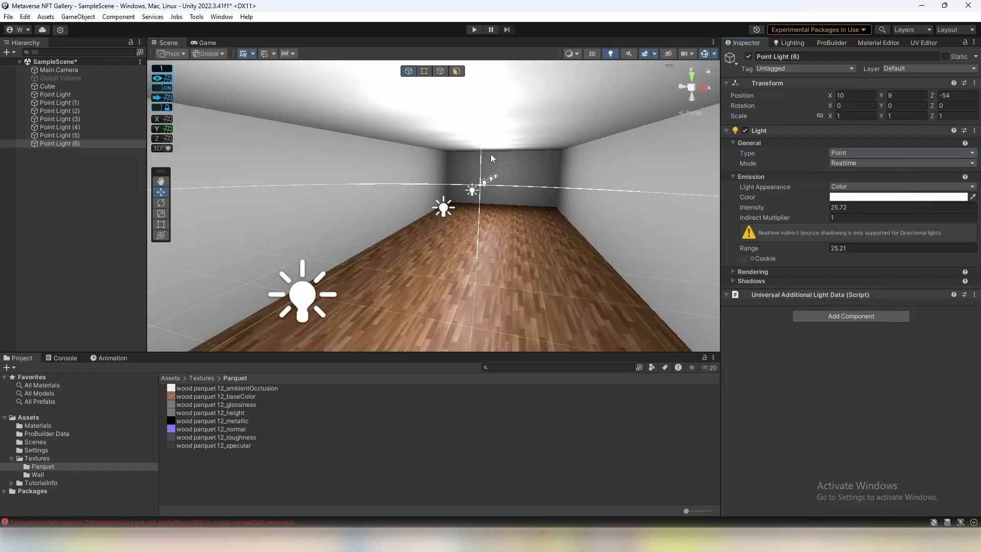
right_drag(490, 154, 594, 175)
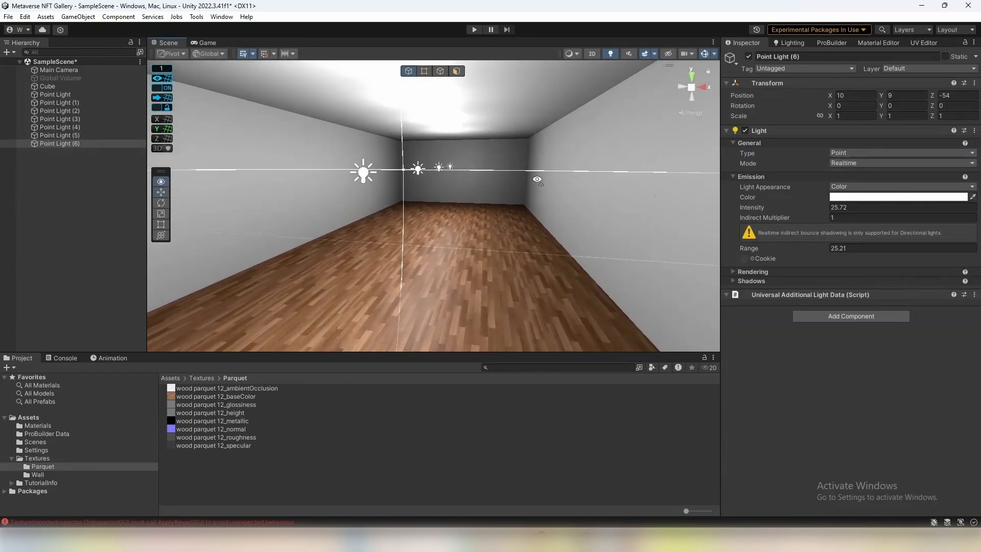
click(207, 43)
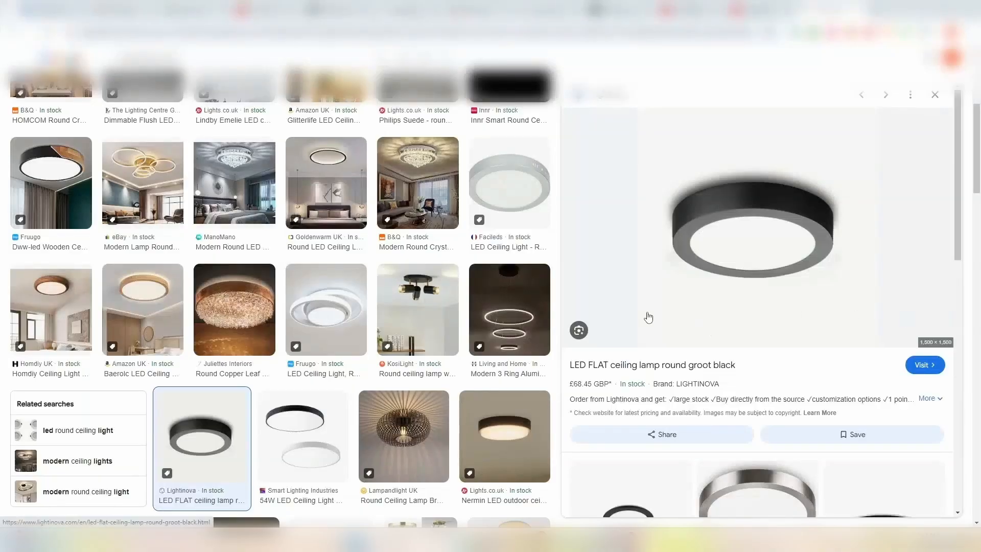
- Switch to Google Images and compare round ceiling lamp designs, previewing a thin black lamp and a silver one
scroll(556, 341, up, 5)
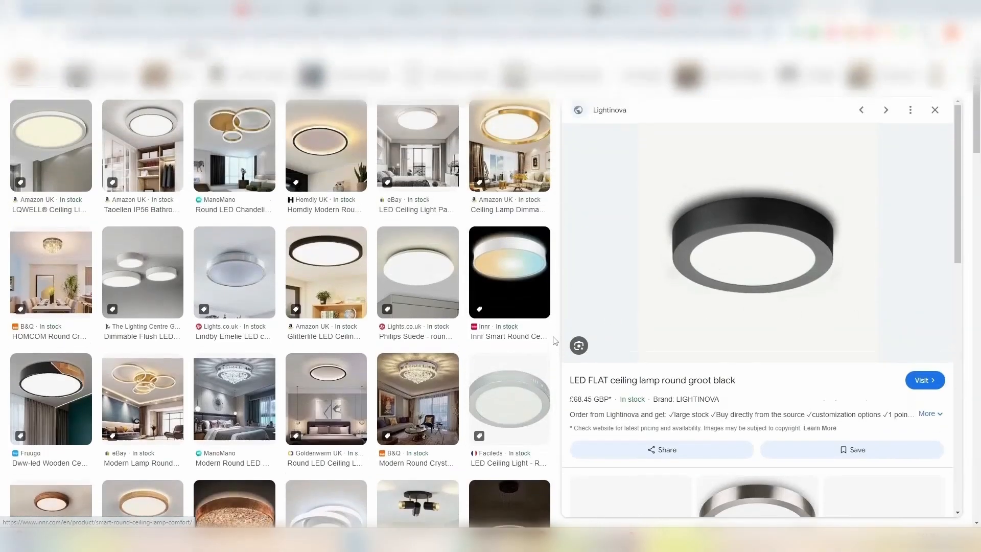
scroll(555, 340, up, 1)
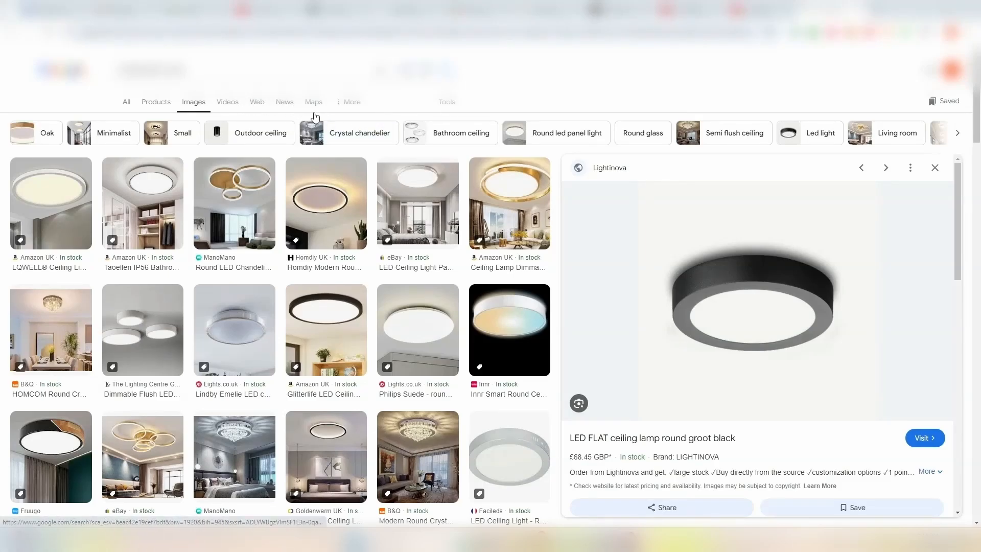
scroll(363, 274, down, 1)
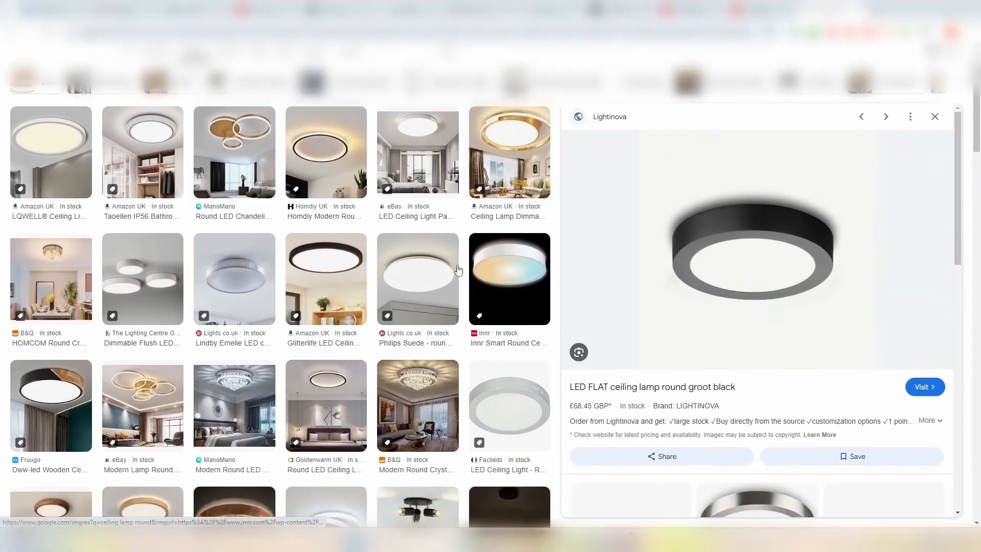
click(359, 276)
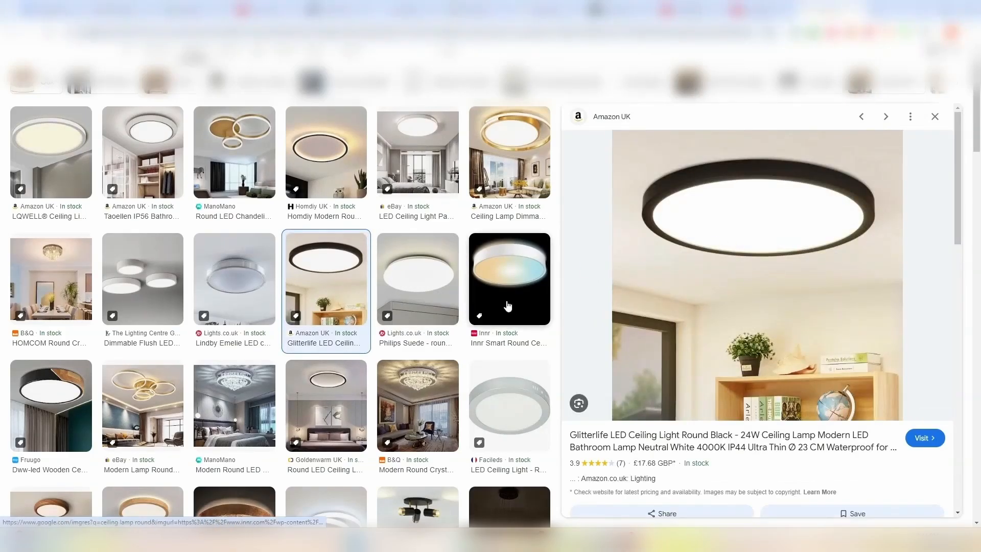
click(531, 381)
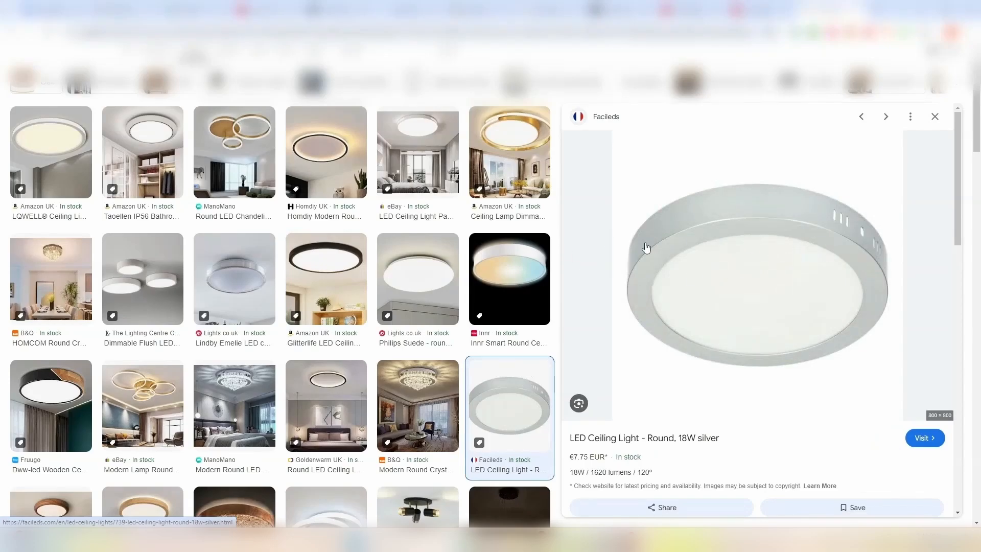
click(366, 325)
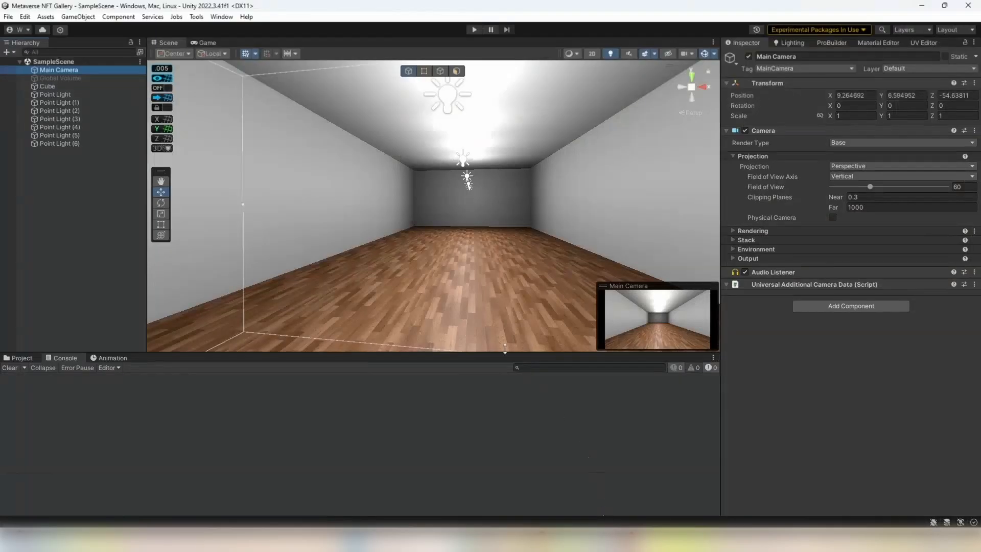
- Switch back to Unity and start a new ProBuilder shape above the floor, choosing Cylinder
right_drag(505, 329, 520, 288)
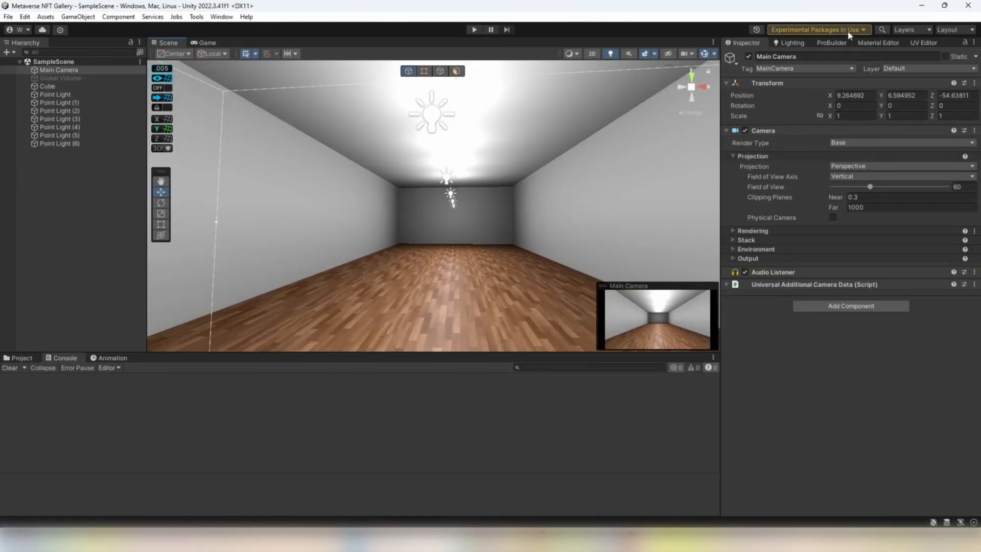
click(831, 42)
click(750, 54)
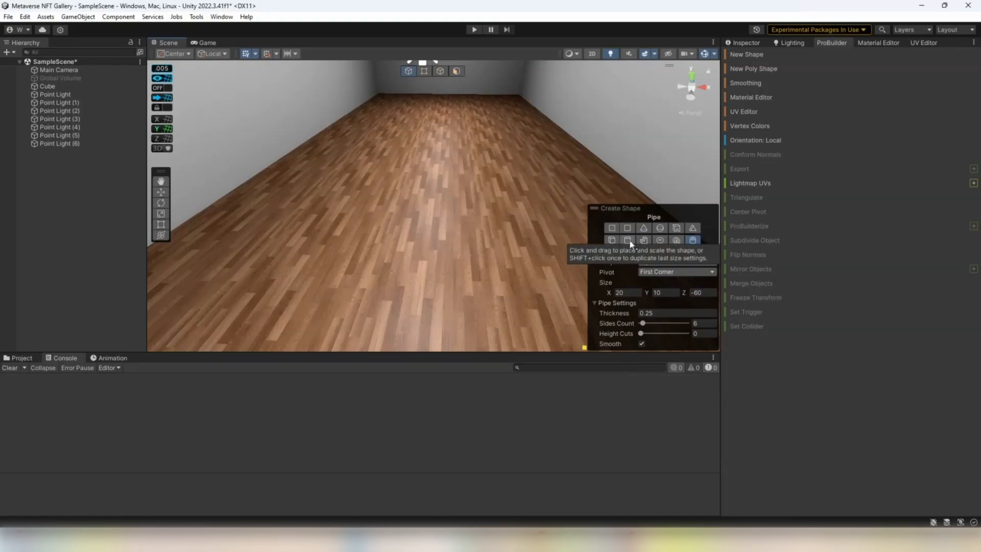
click(630, 241)
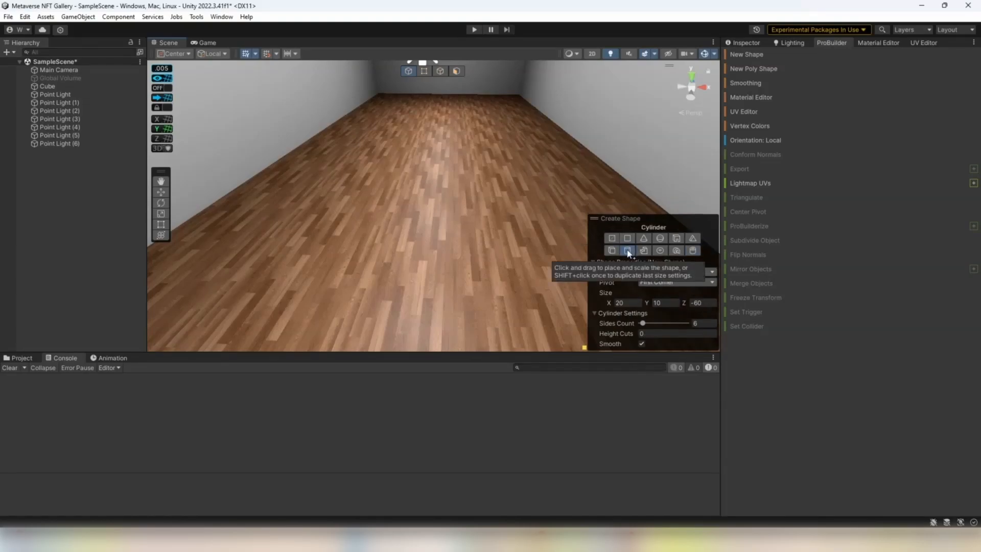
- Try an X size of 2 for the new cylinder and return it to 20
click(627, 302)
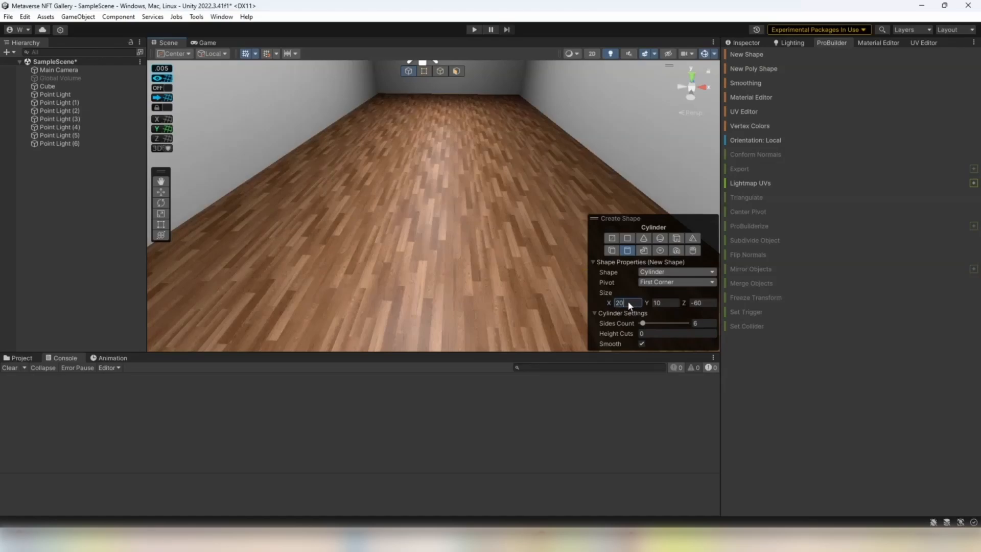
text(2)
click(655, 305)
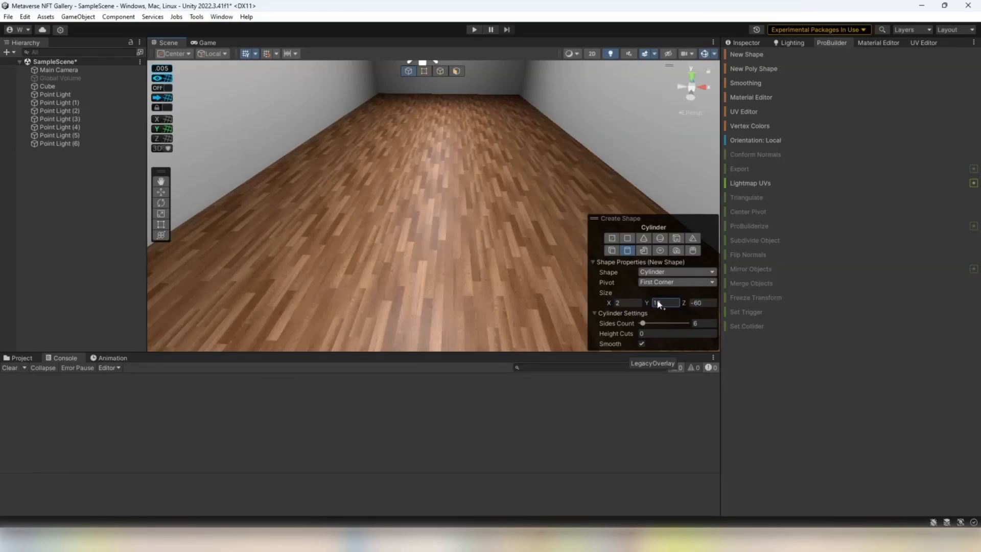
click(633, 304)
text(20)
key(Return)
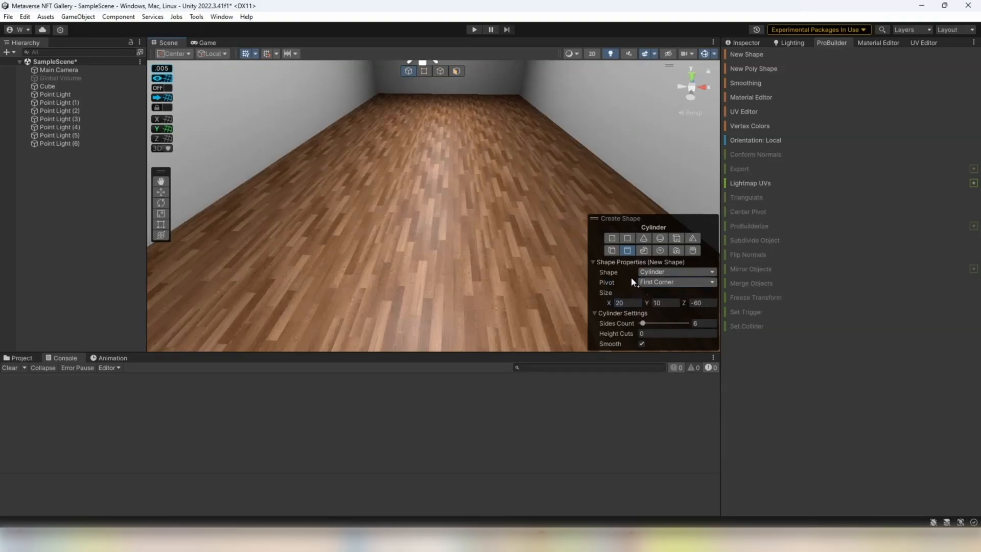
- Draw a flat six-sided cylinder of about 1.37 by 0.25 by 1.66 on the floor and save the scene
drag(402, 211, 428, 232)
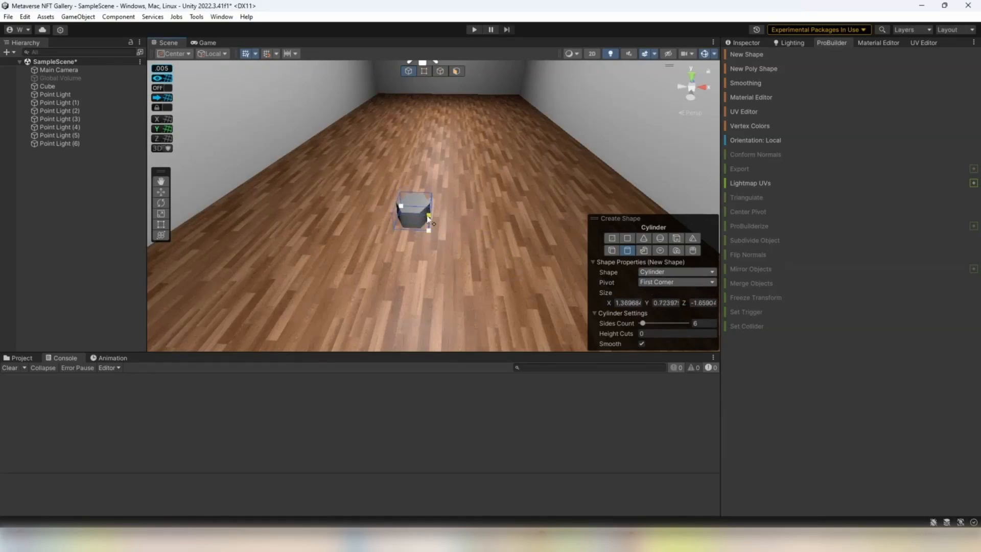
click(426, 225)
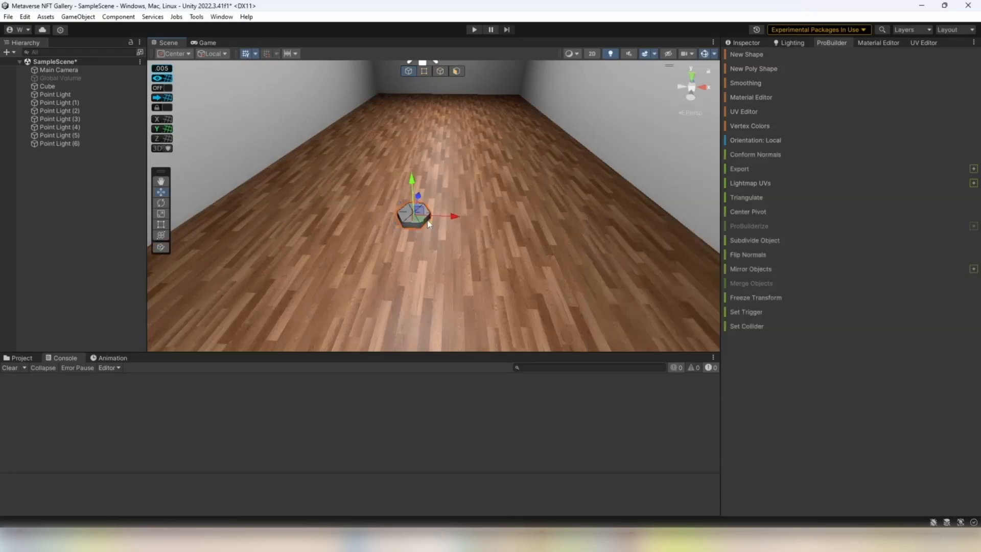
right_drag(455, 187, 450, 224)
key(w)
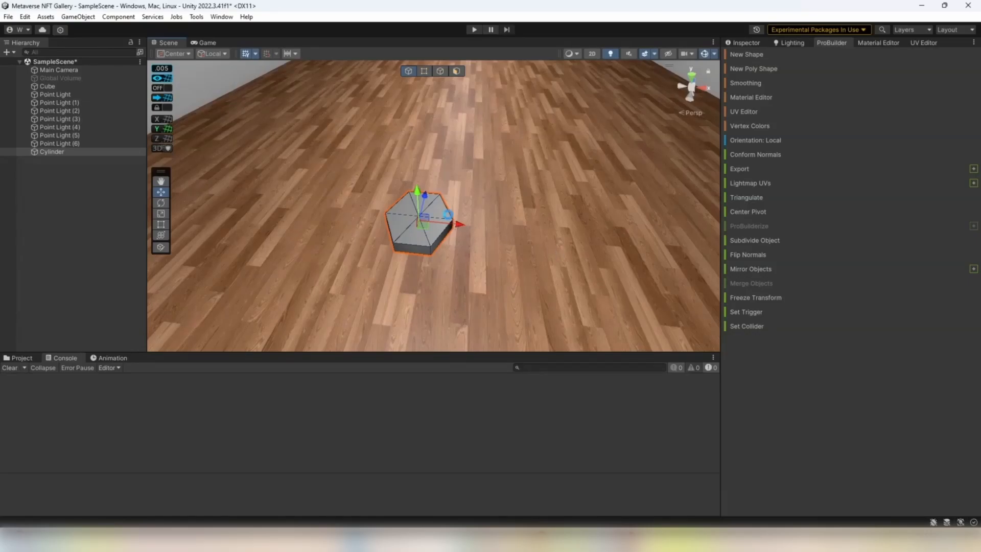
key(ctrl+s)
- Inspect the six-sided cylinder, turn on grid snapping and delete the cylinder
right_drag(448, 213, 346, 231)
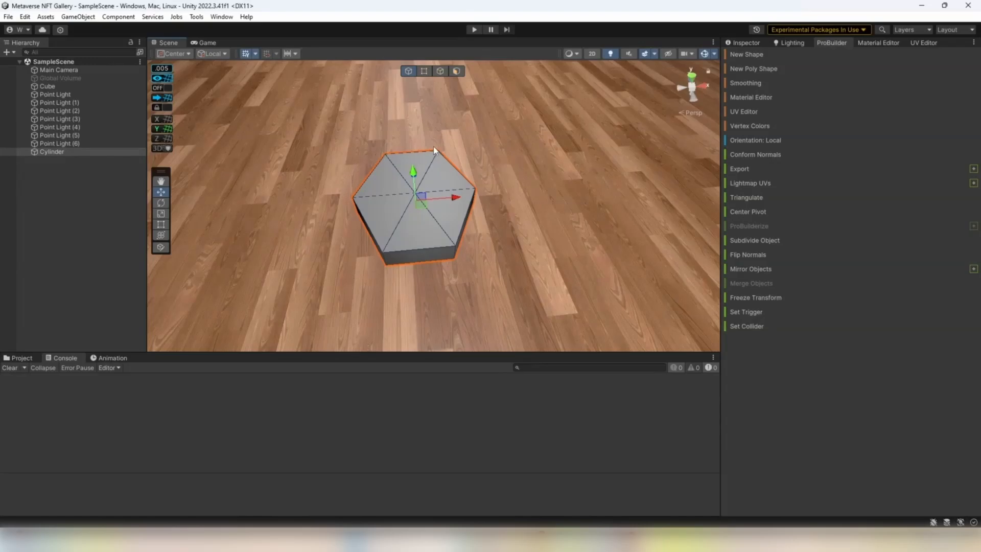
right_drag(434, 146, 453, 250)
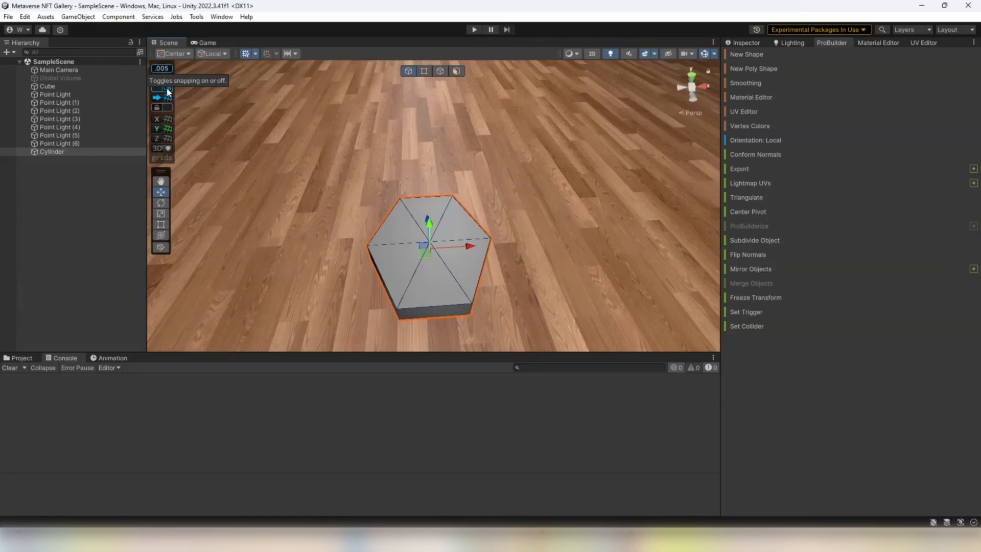
scroll(553, 185, down, 3)
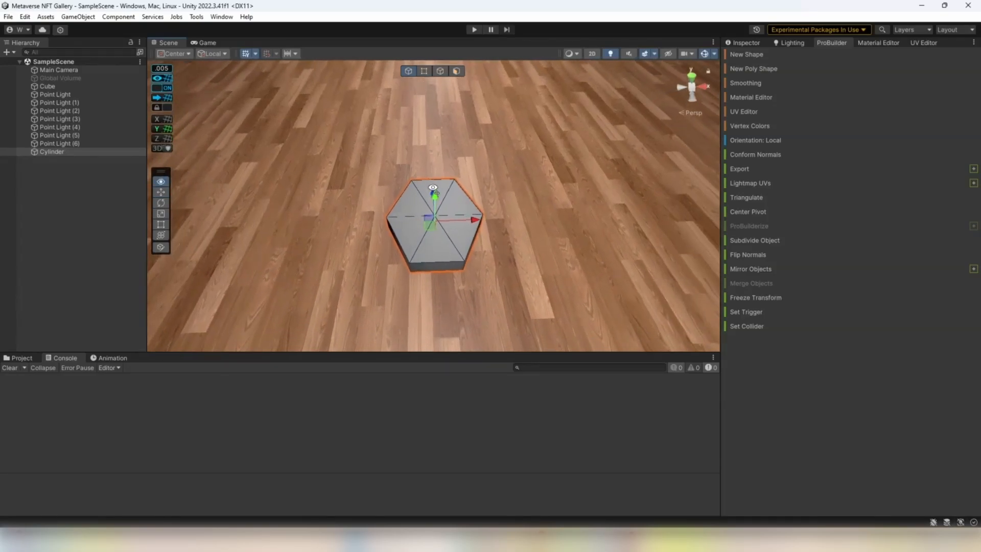
click(94, 154)
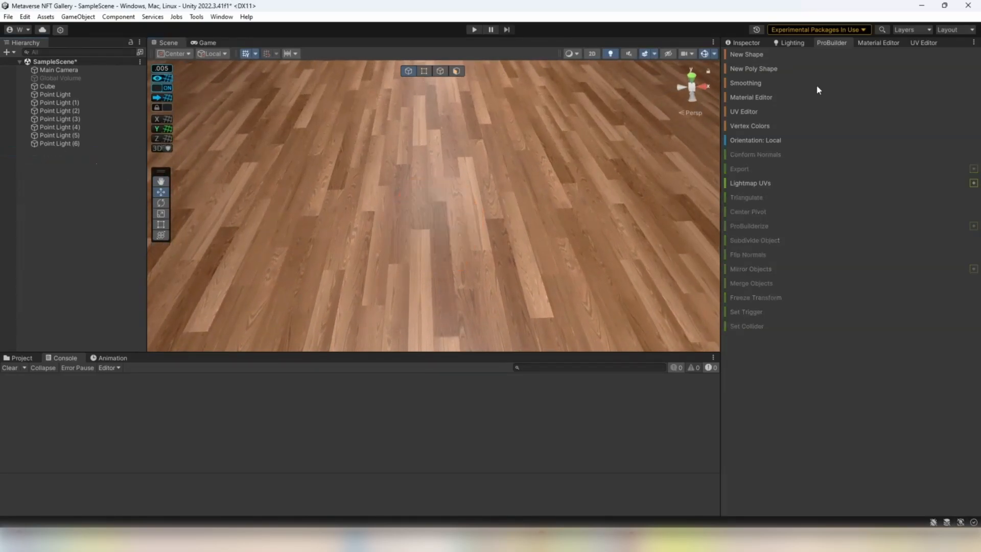
key(Delete)
- Start a new cylinder shape with a sides count of 20
click(755, 54)
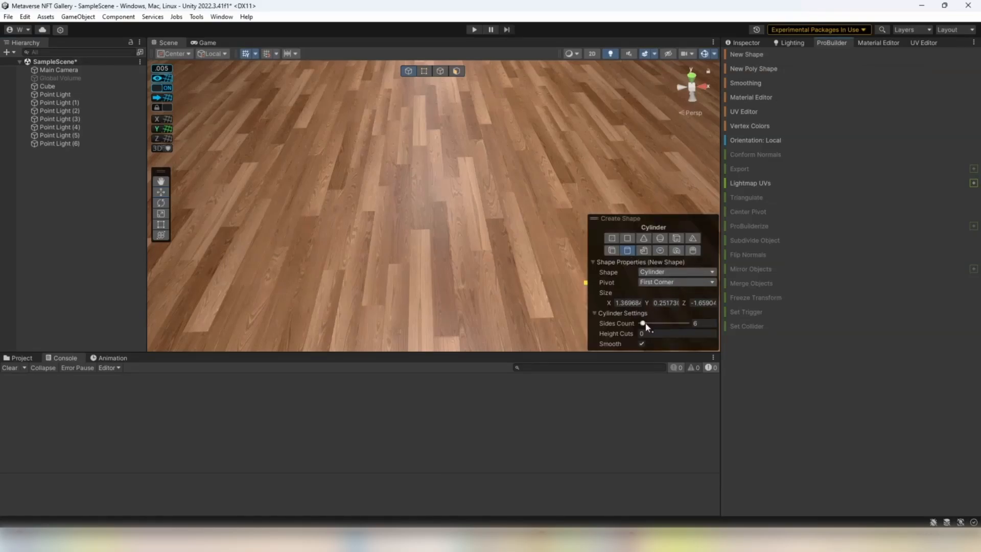
drag(646, 325, 650, 325)
drag(689, 324, 699, 325)
text(20)
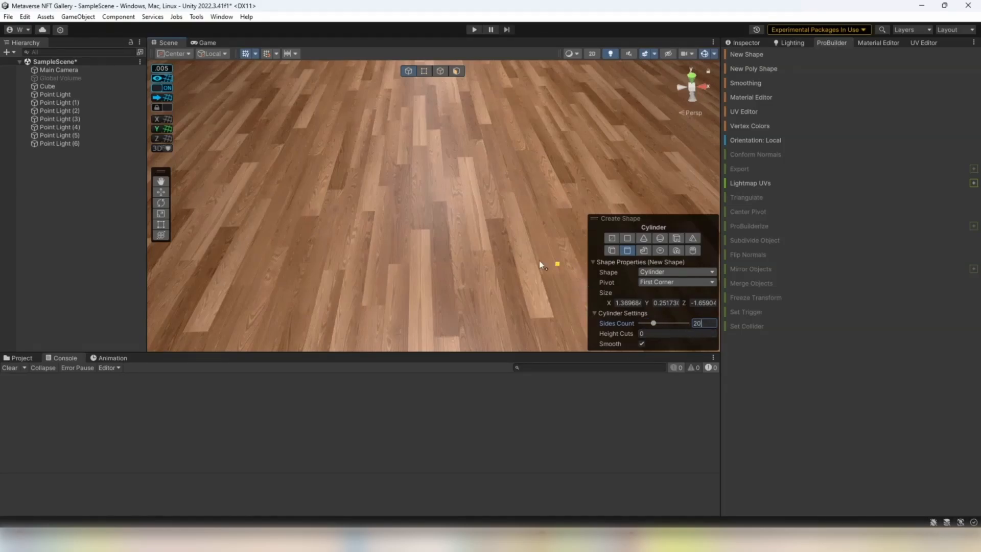
- Set the grid snap value to 0.05
click(161, 67)
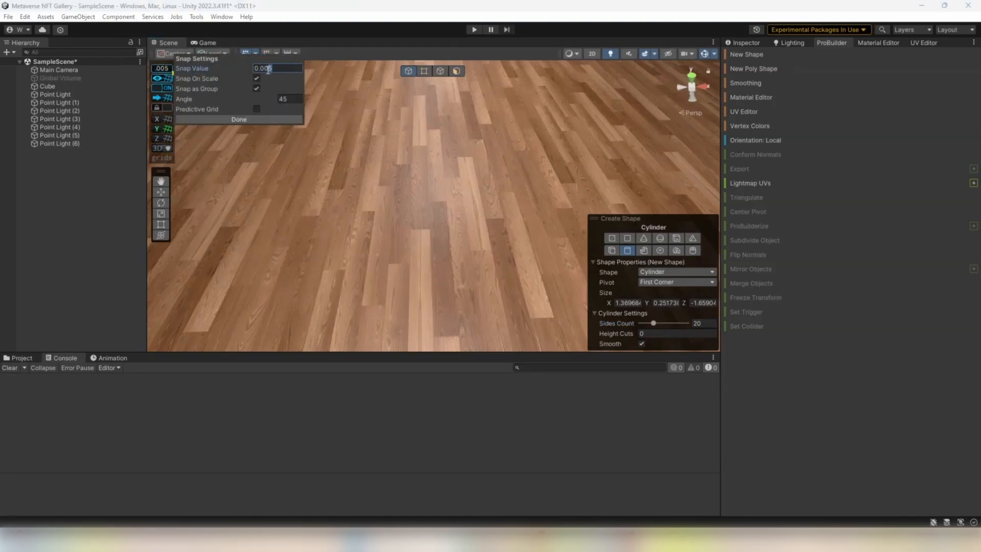
key(BackSpace)
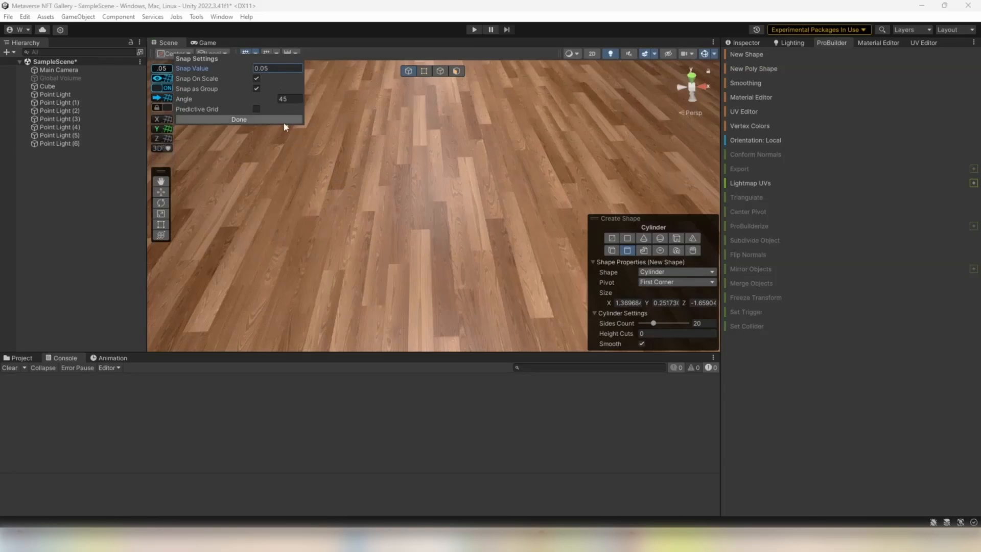
click(282, 119)
- Draw a flat 20-sided cylinder of about 0.85 by 0.15 by 0.95 on the floor
drag(381, 186, 432, 226)
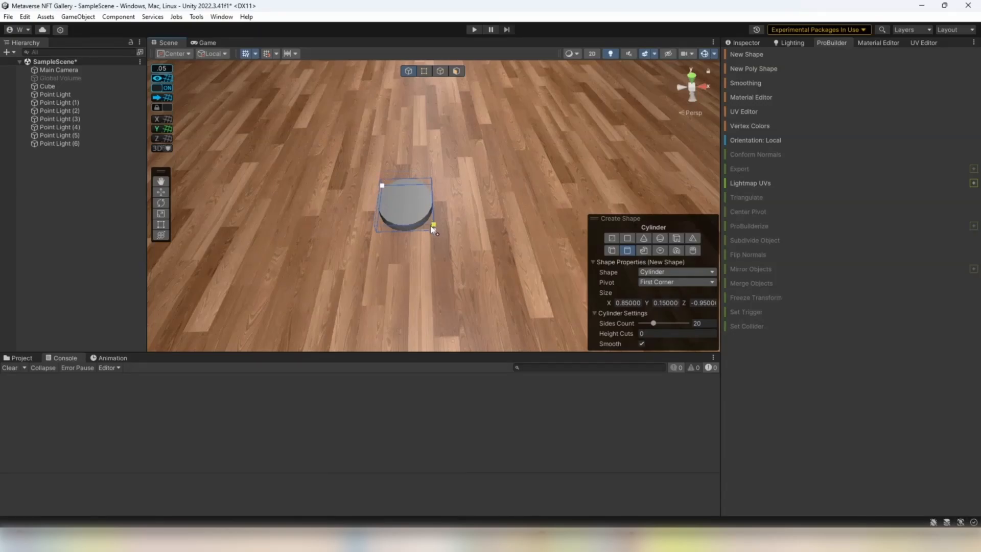
click(432, 229)
key(f)
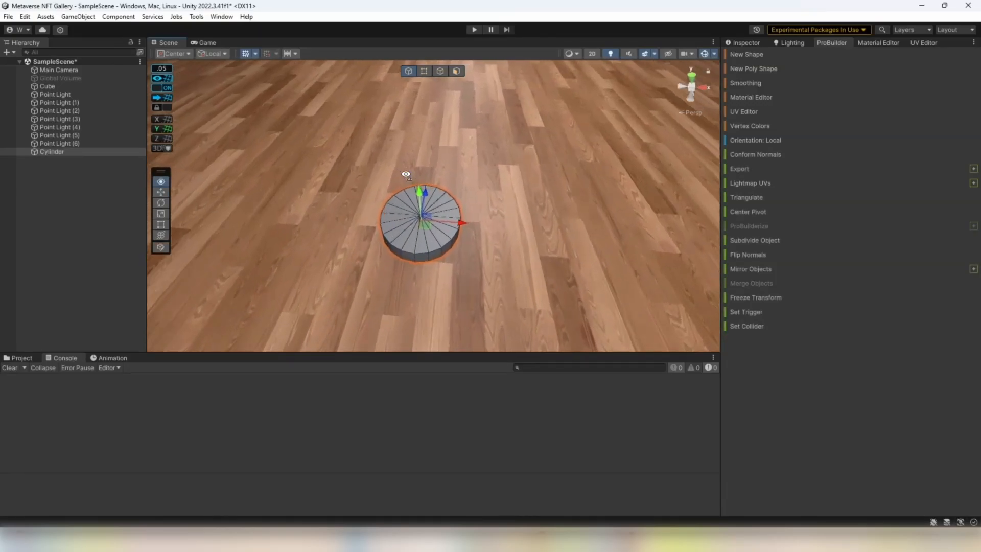
- Set the cylinder's X and Z sizes to 1 in its shape properties and save the scene
click(793, 42)
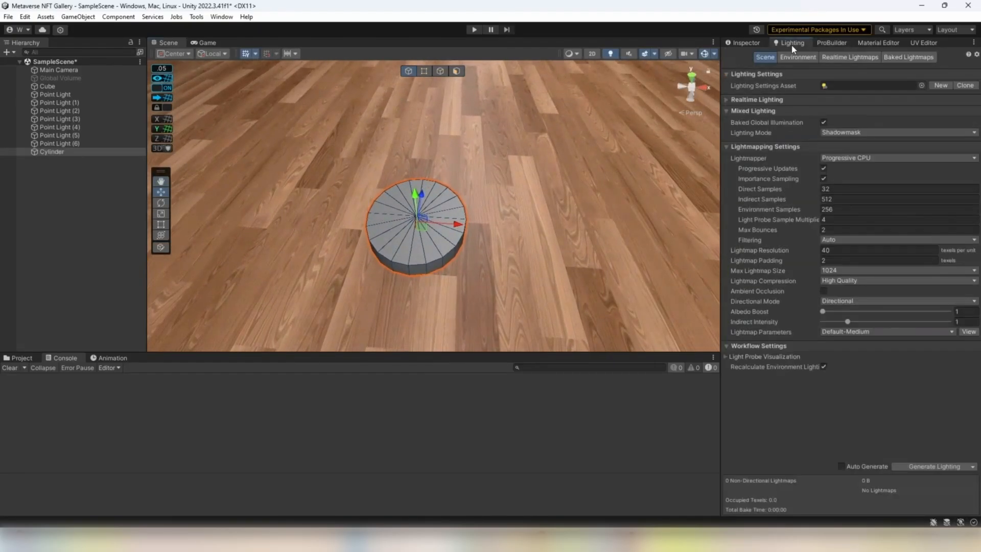
click(839, 42)
click(747, 43)
alt+drag(476, 199, 472, 205)
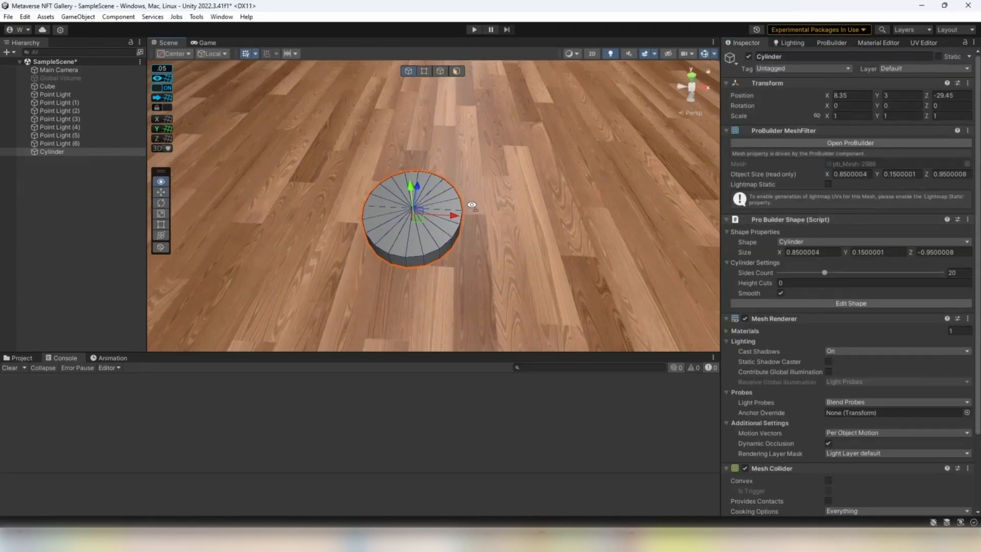
mouse_move(471, 205)
right_down()
mouse_move(458, 255)
mouse_move(463, 209)
right_up()
key(s)
key(w)
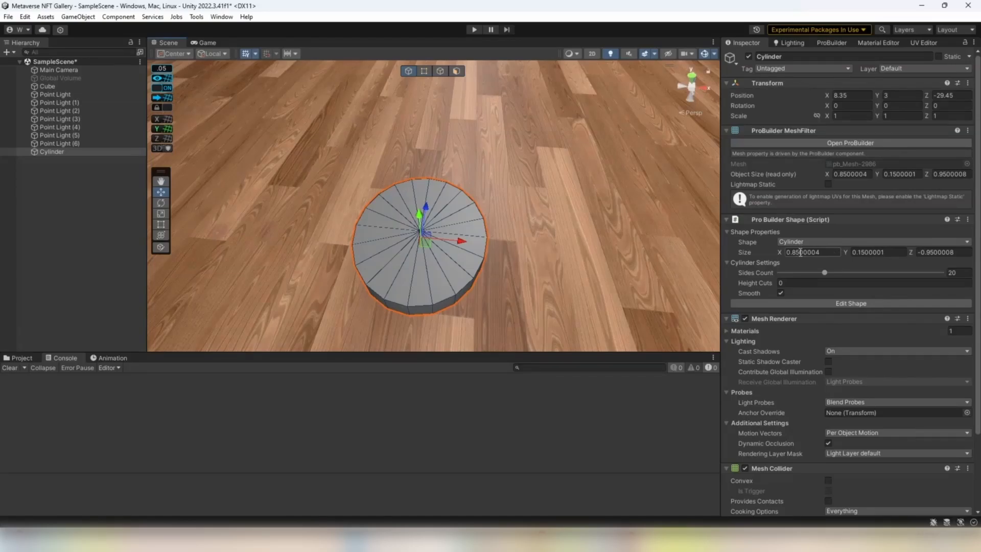
click(833, 250)
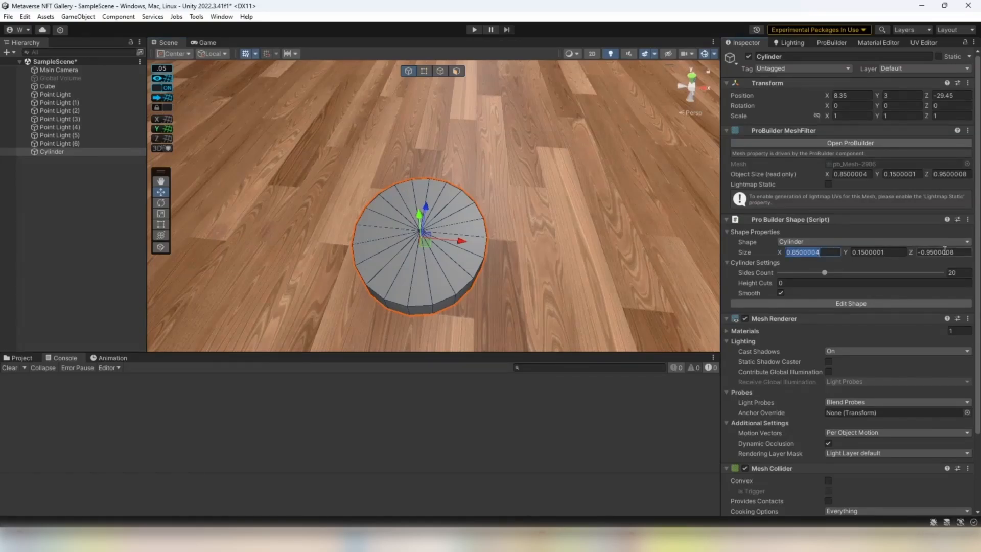
text(1)
click(951, 253)
text(1)
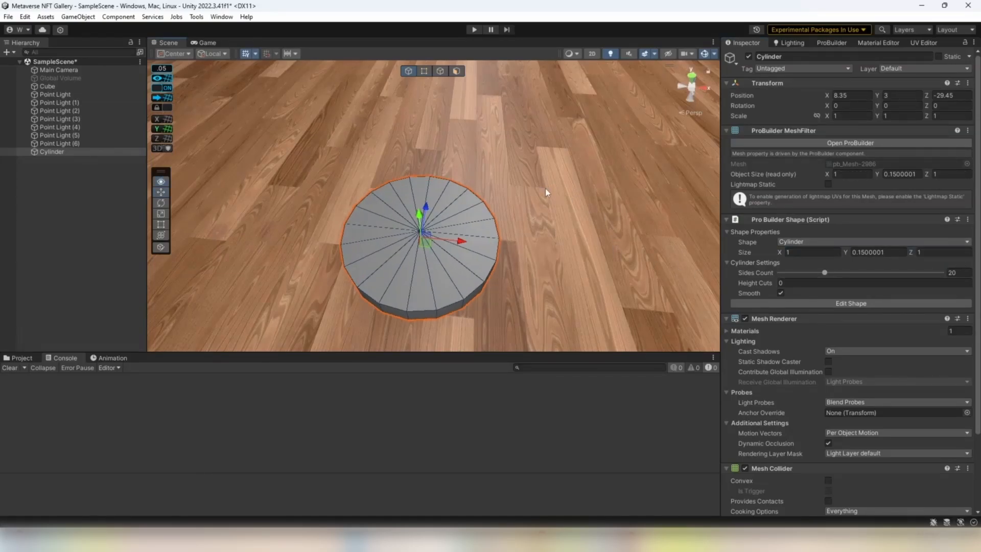
right_drag(545, 188, 584, 221)
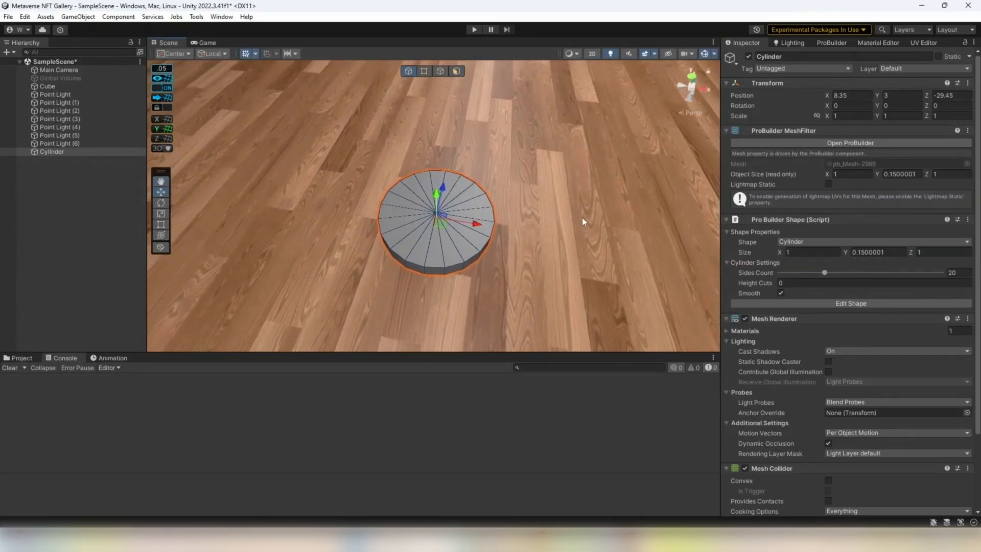
key(ctrl+s)
- Raise the cylinder above the floor to a Y position of 3.5
right_drag(516, 201, 528, 327)
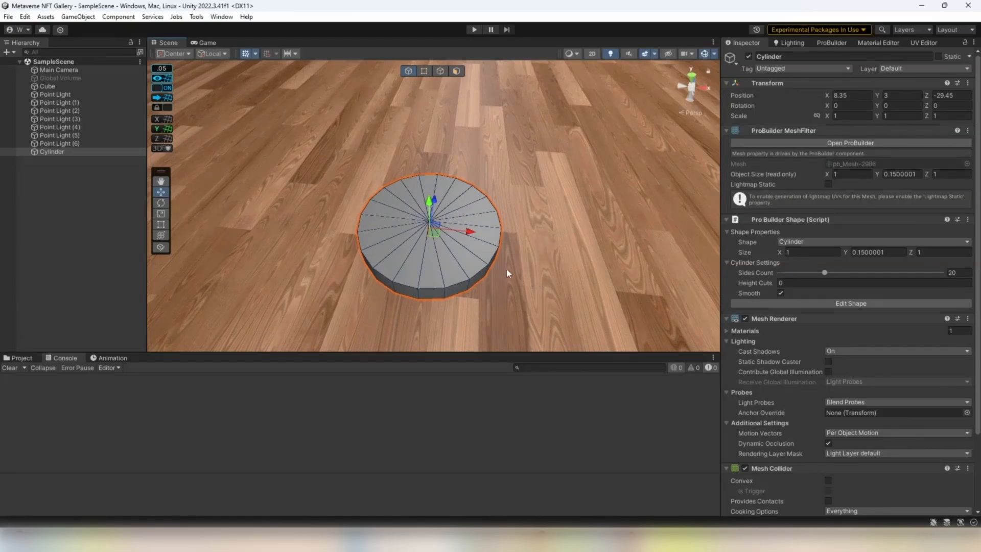
alt+drag(507, 269, 503, 204)
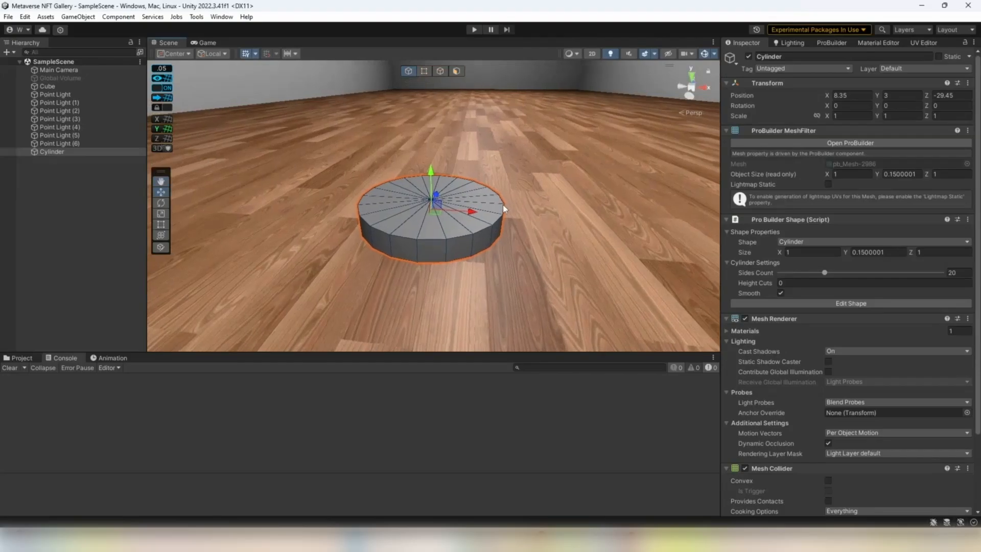
click(69, 151)
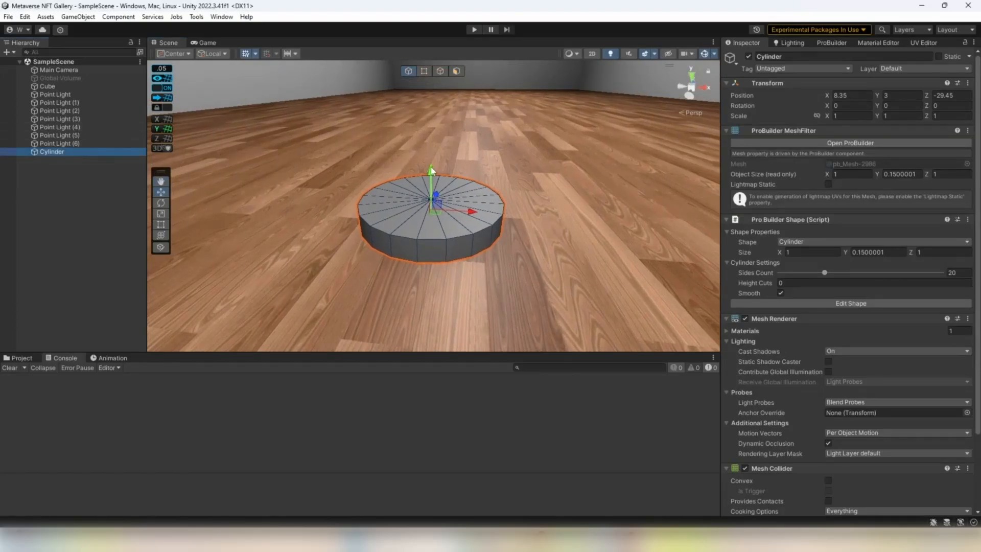
mouse_move(432, 171)
mouse_down()
mouse_move(432, 110)
mouse_move(449, 167)
mouse_up()
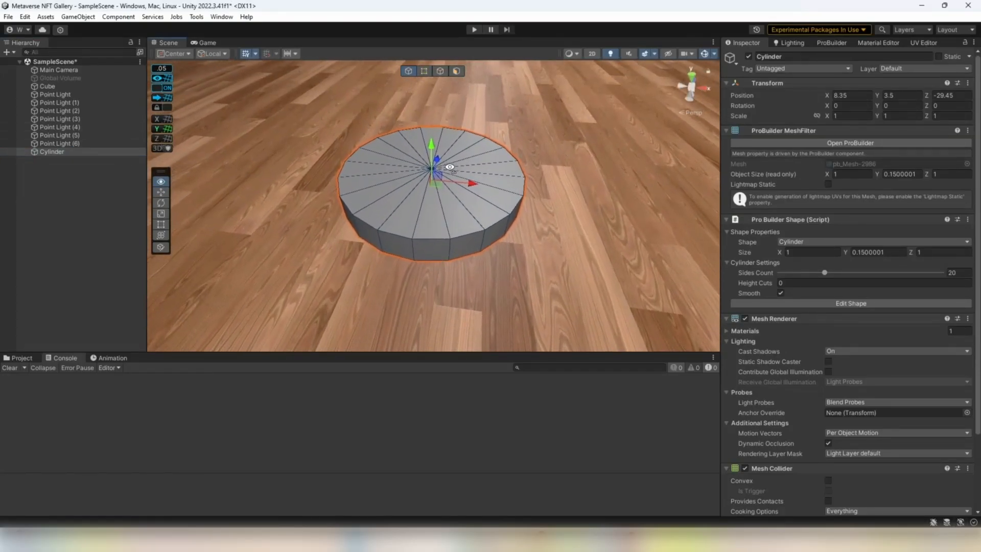
scroll(450, 168, down, 3)
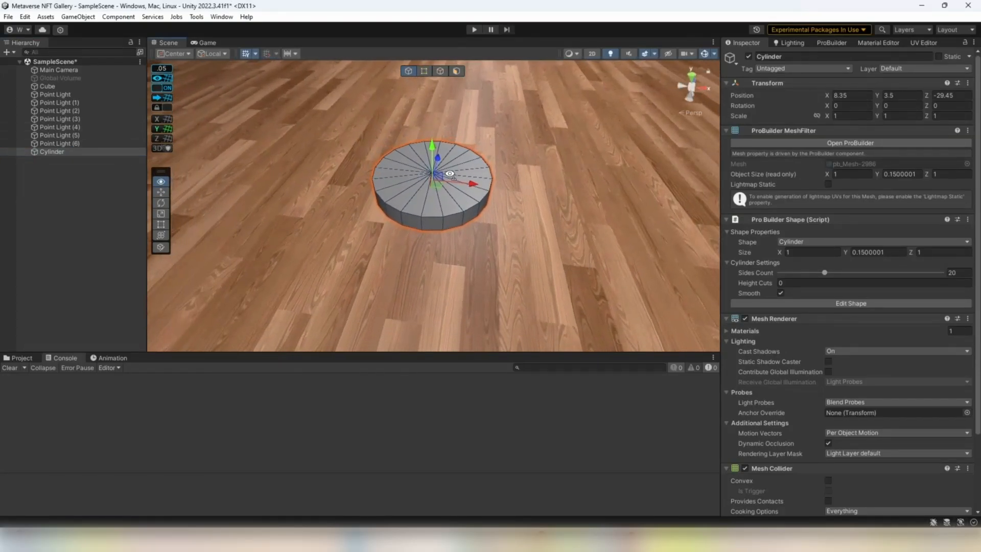
- Switch to face selection and select all the side faces around the cylinder
click(455, 72)
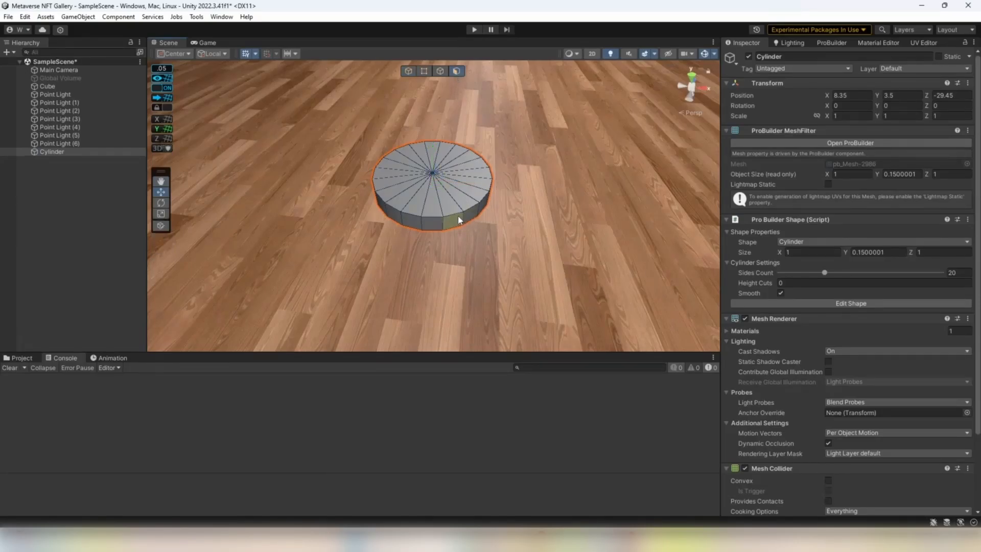
alt+drag(444, 205, 474, 149)
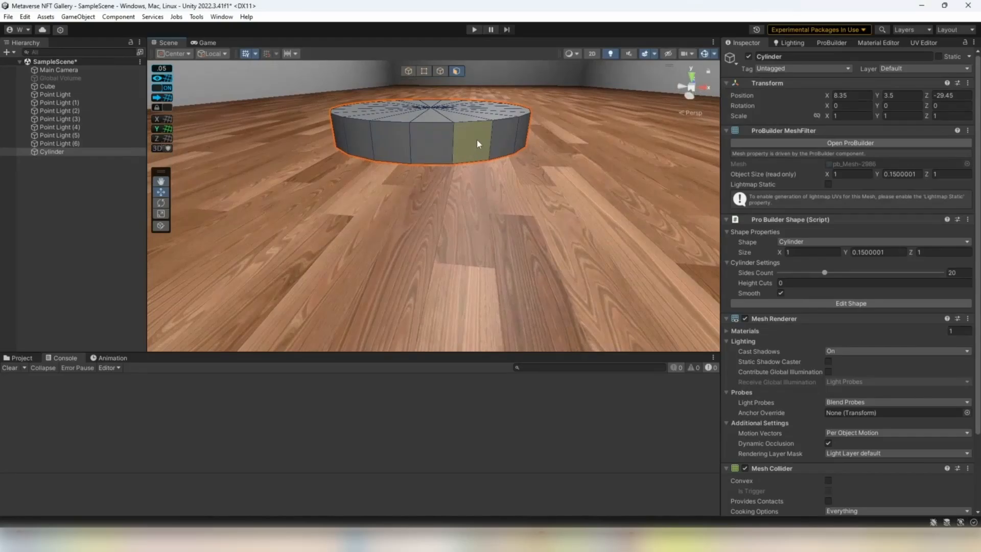
click(434, 141)
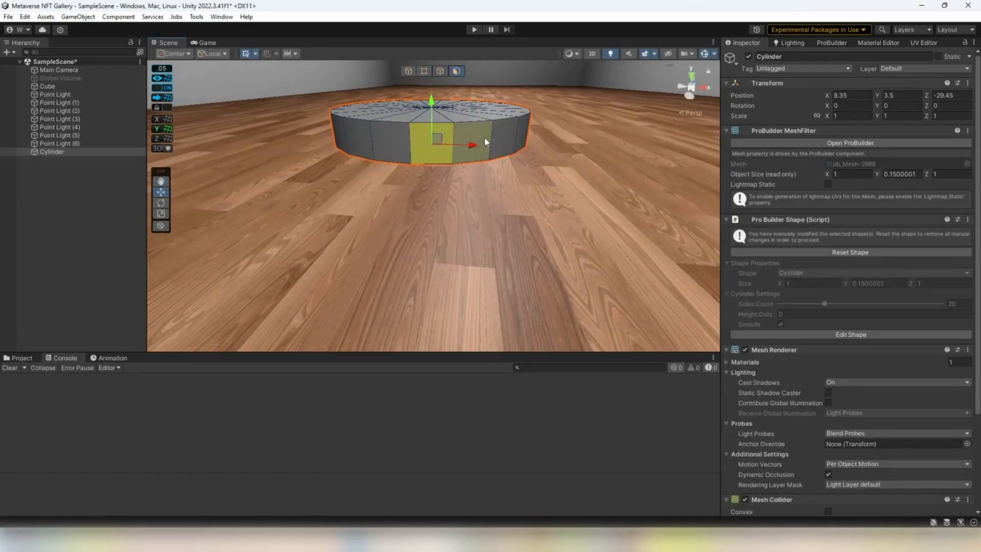
click(485, 139)
shift+click(429, 144)
shift+click(396, 141)
right_drag(404, 141, 563, 151)
key(a)
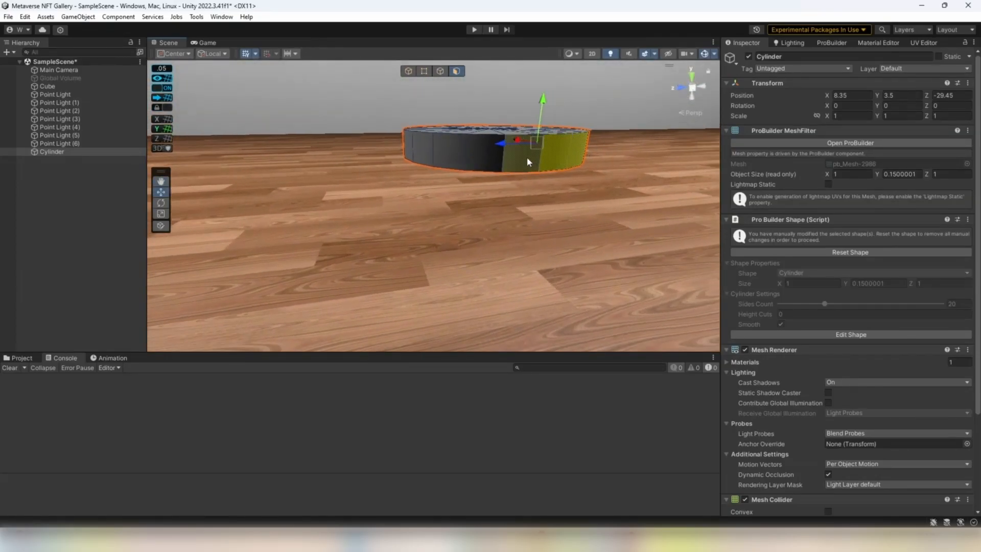
shift+click(527, 159)
shift+click(489, 154)
shift+click(460, 149)
right_drag(460, 148, 504, 232)
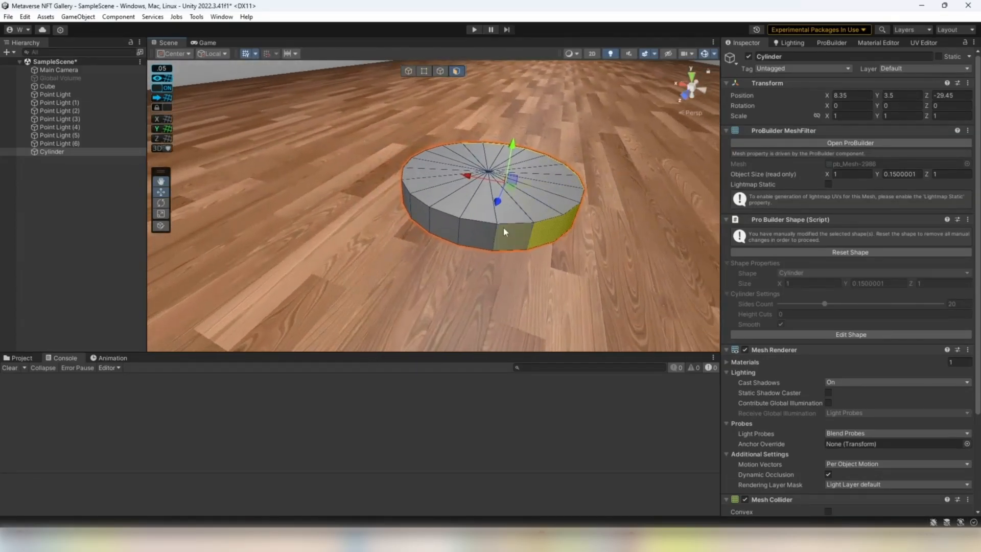
shift+click(504, 228)
shift+click(477, 232)
shift+click(435, 226)
shift+click(418, 216)
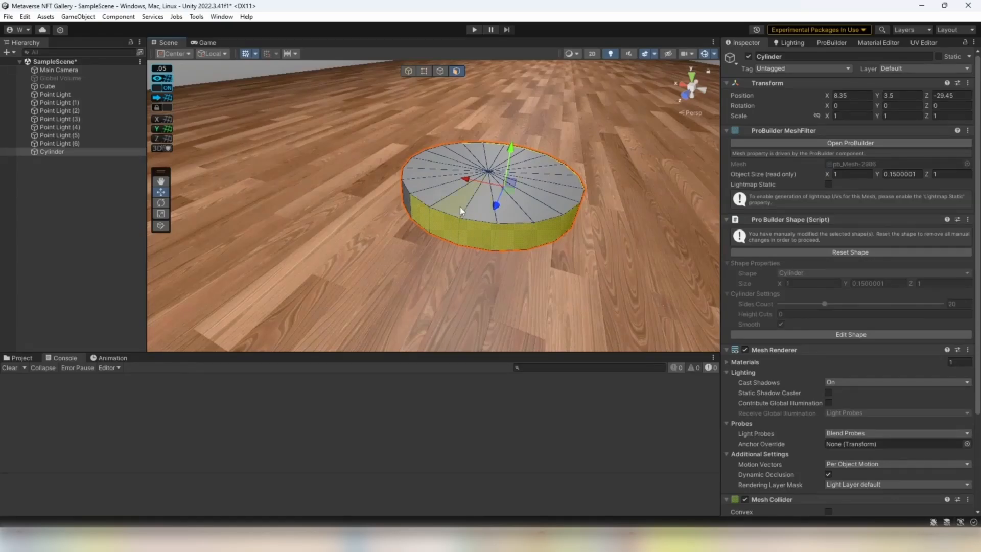
right_drag(460, 206, 552, 215)
scroll(552, 230, up, 3)
shift+click(561, 242)
shift+click(507, 248)
shift+click(453, 233)
right_drag(446, 229, 484, 220)
shift+click(440, 242)
shift+click(409, 244)
shift+click(369, 233)
right_drag(369, 234, 571, 219)
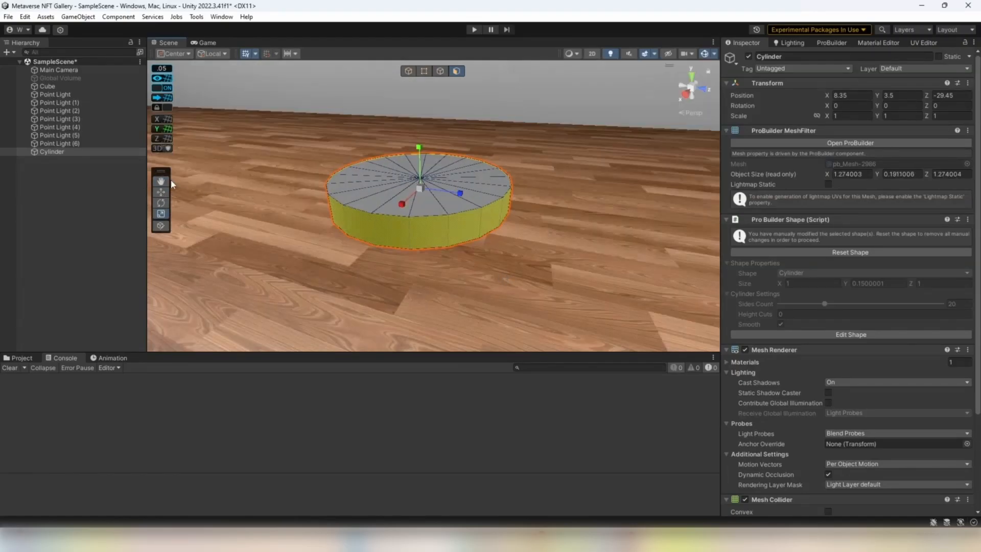
- Extrude the selected side faces outward by scaling, widening the cylinder to about 1.23 with a narrow outer ring
click(160, 211)
click(160, 192)
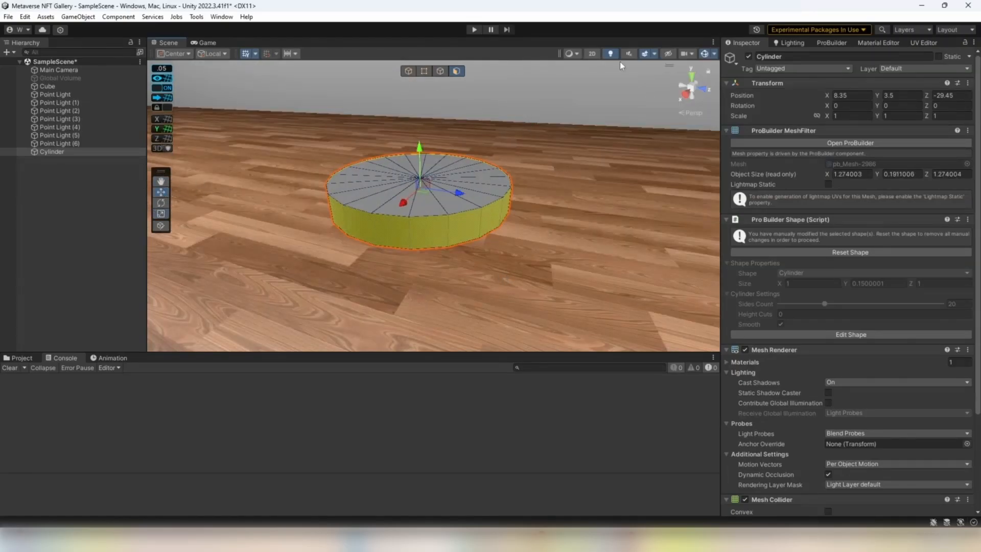
click(162, 215)
mouse_move(421, 189)
mouse_down()
mouse_move(473, 198)
mouse_move(448, 206)
mouse_move(419, 188)
mouse_up()
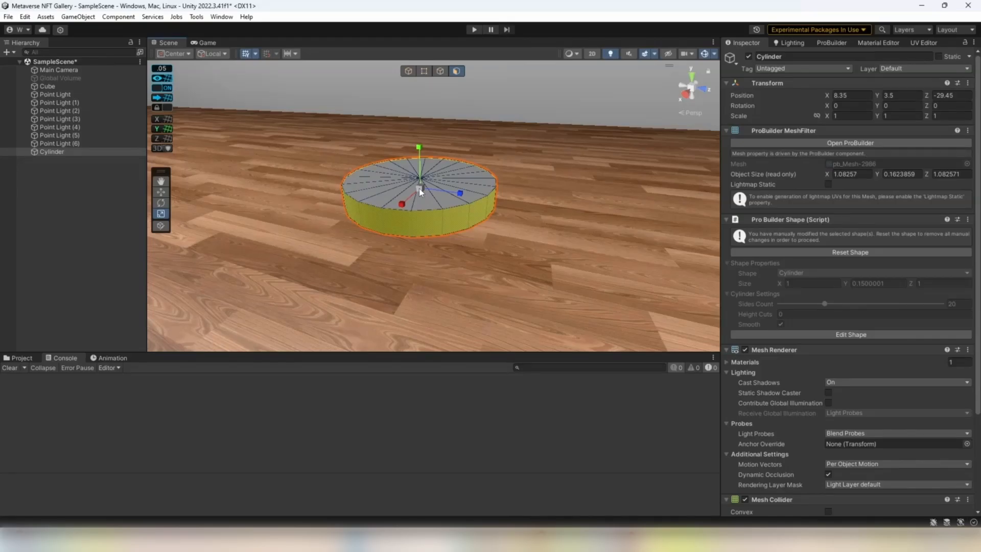
drag(419, 188, 448, 266)
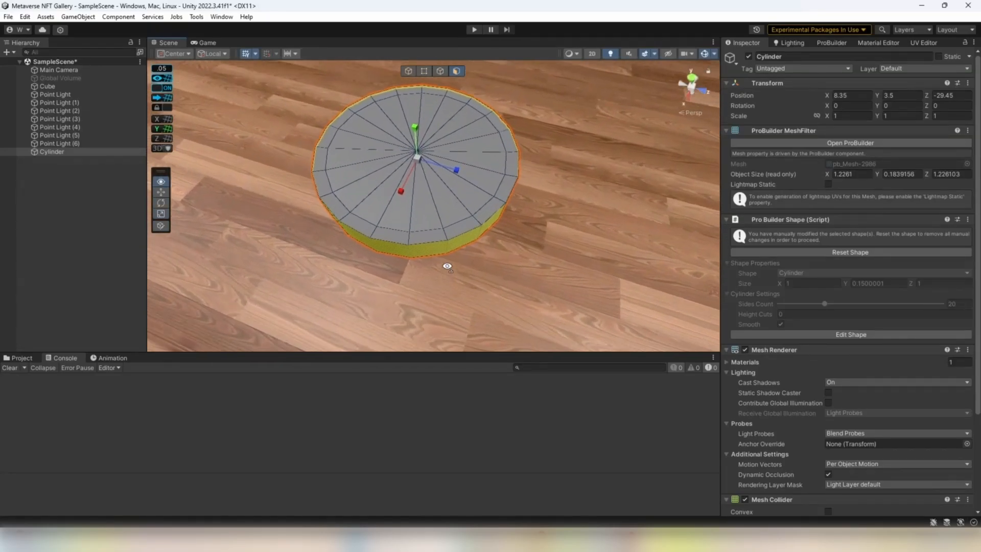
- Select the outer ring faces on the cylinder's top together with its side faces
right_drag(447, 266, 446, 260)
key(w)
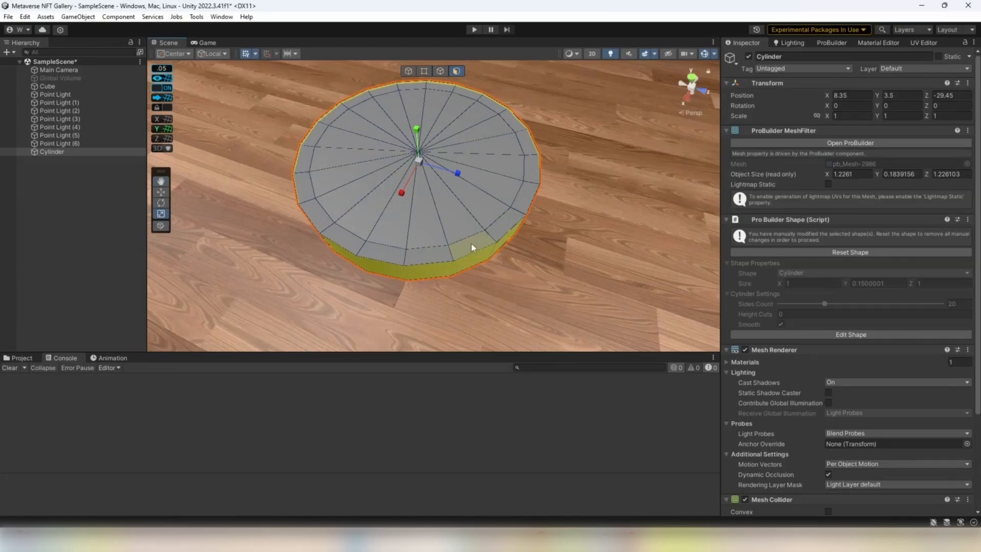
scroll(471, 243, down, 3)
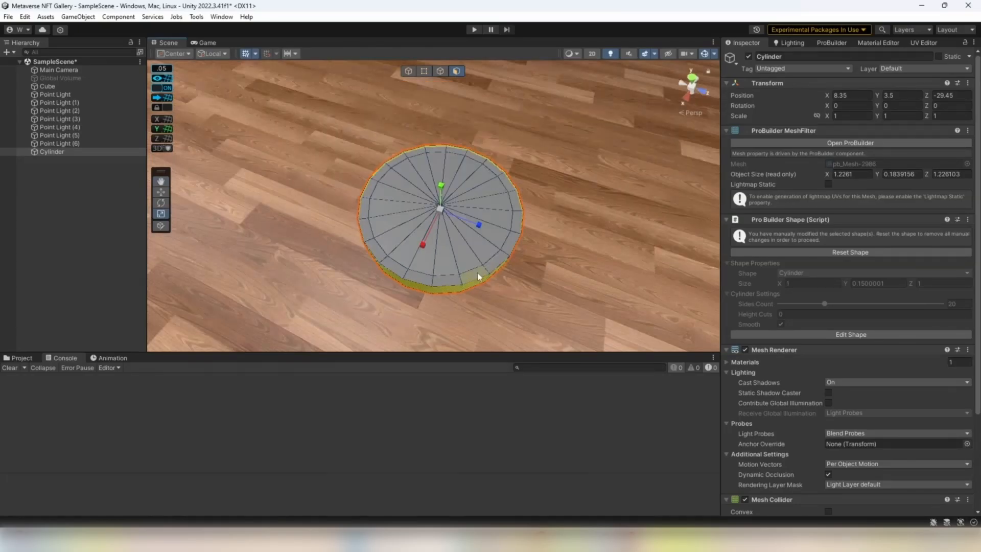
click(477, 273)
shift+click(443, 278)
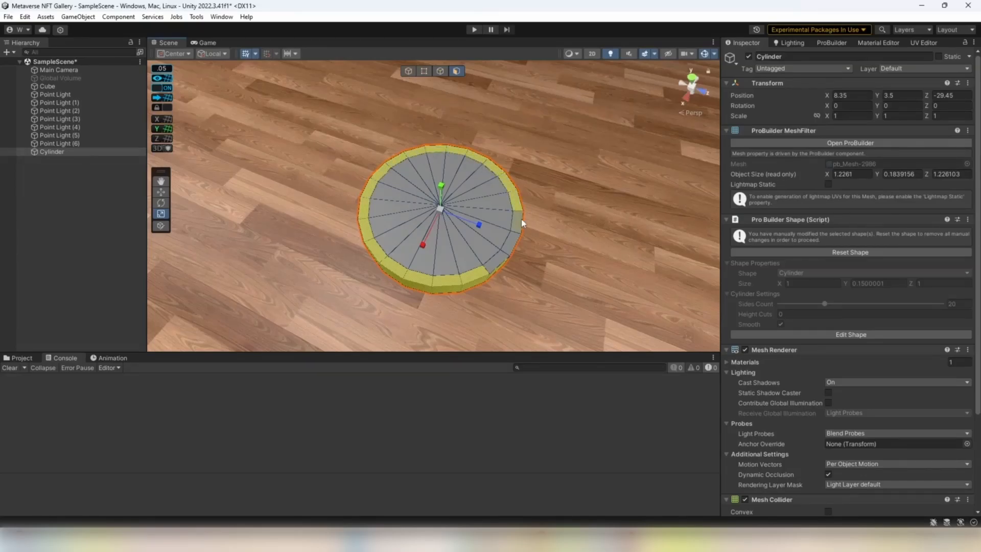
- Create a new material named Lamp_Body in the project's Materials folder
click(22, 358)
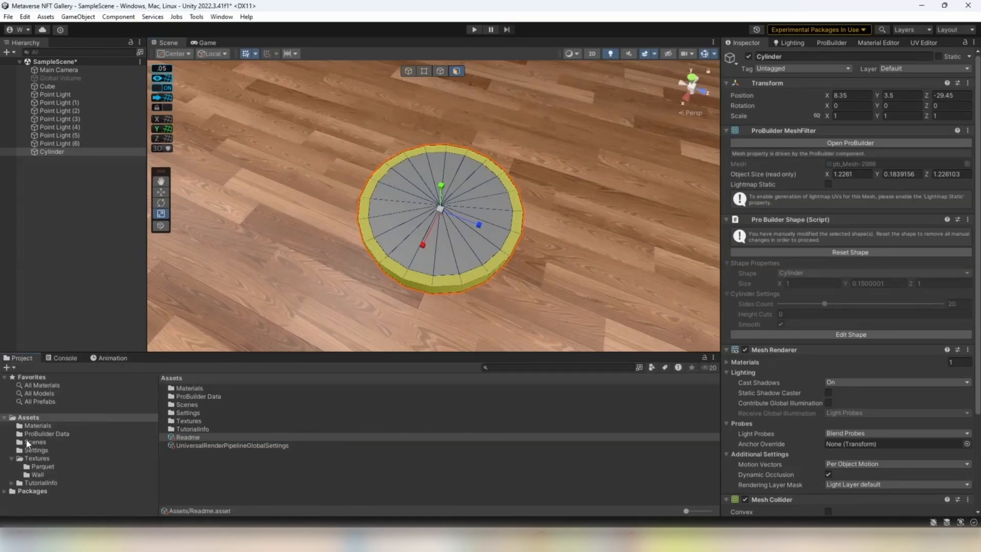
click(37, 425)
right_click(194, 427)
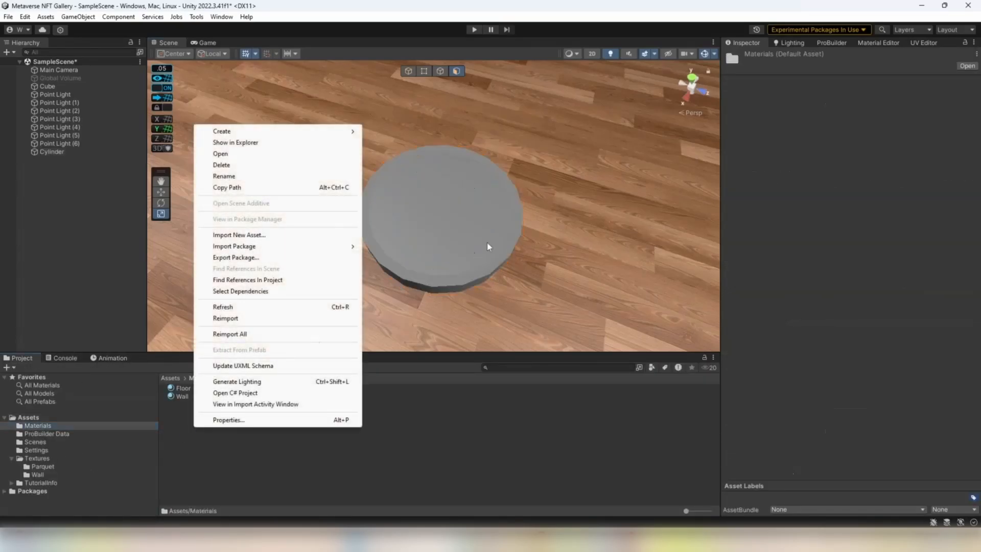
mouse_move(291, 134)
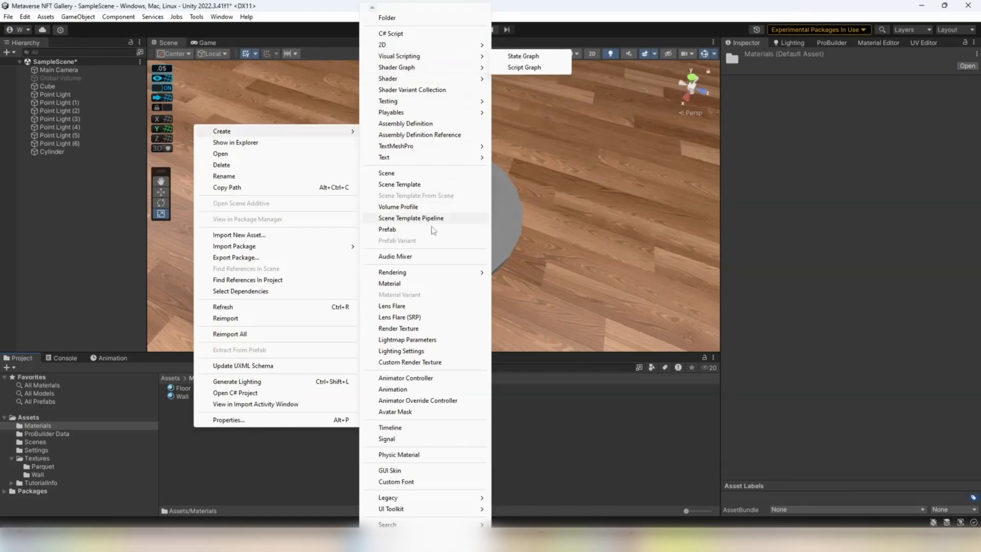
click(399, 283)
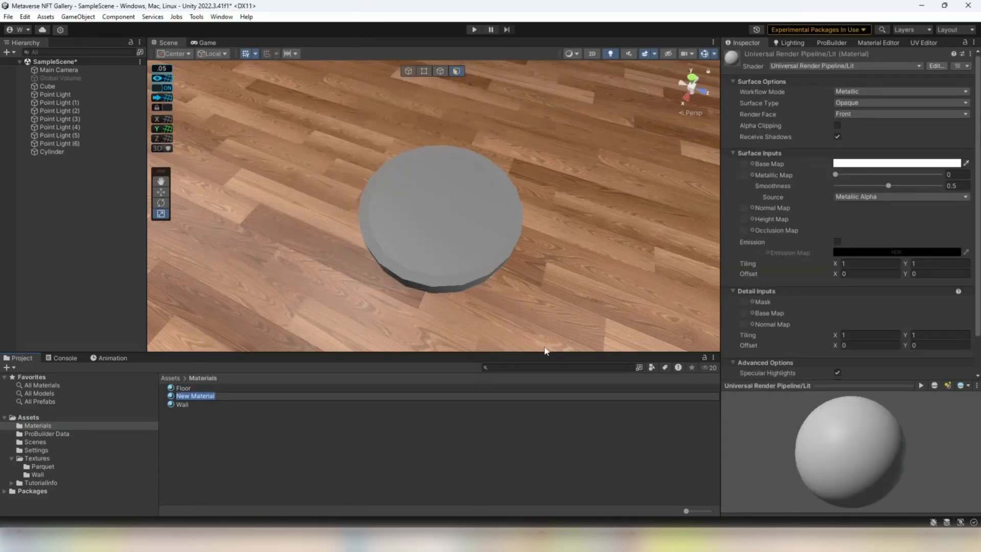
text(Lamp_Body)
key(Return)
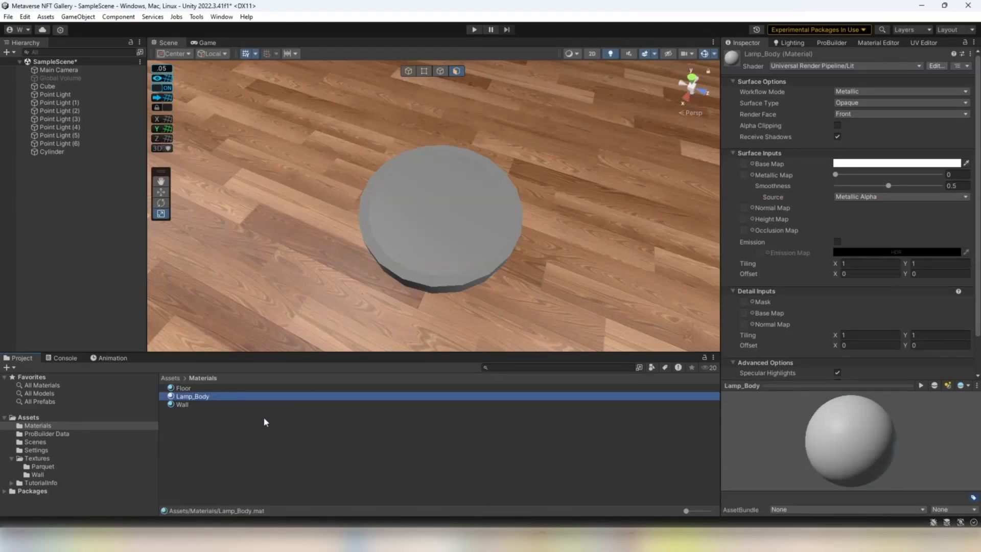
- Duplicate the Lamp_Body material and name the copy Lamp_Light
click(225, 416)
click(212, 398)
key(ctrl+d)
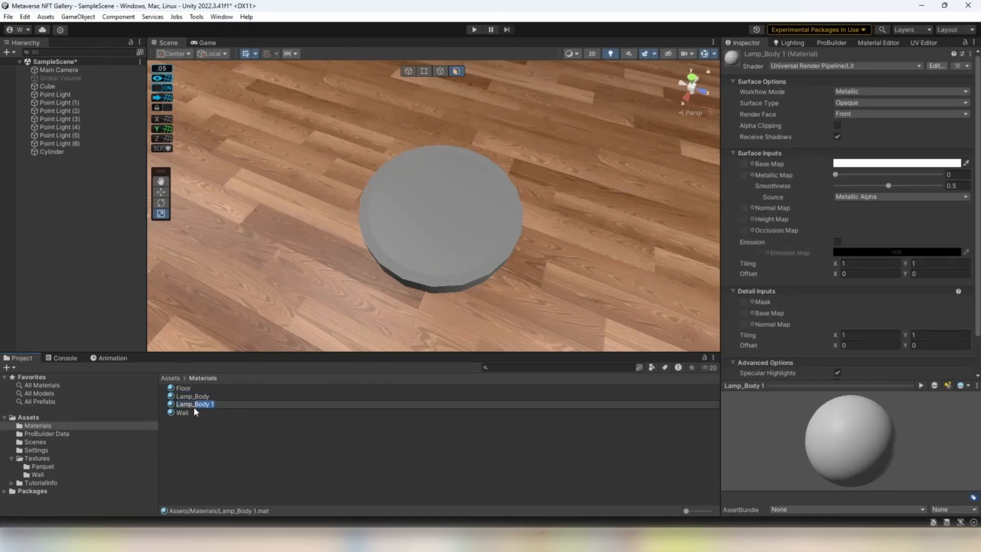
text(Lamp_Light)
key(Return)
- Select all the inner triangular faces on the cylinder's top, leaving out the outer ring
click(488, 204)
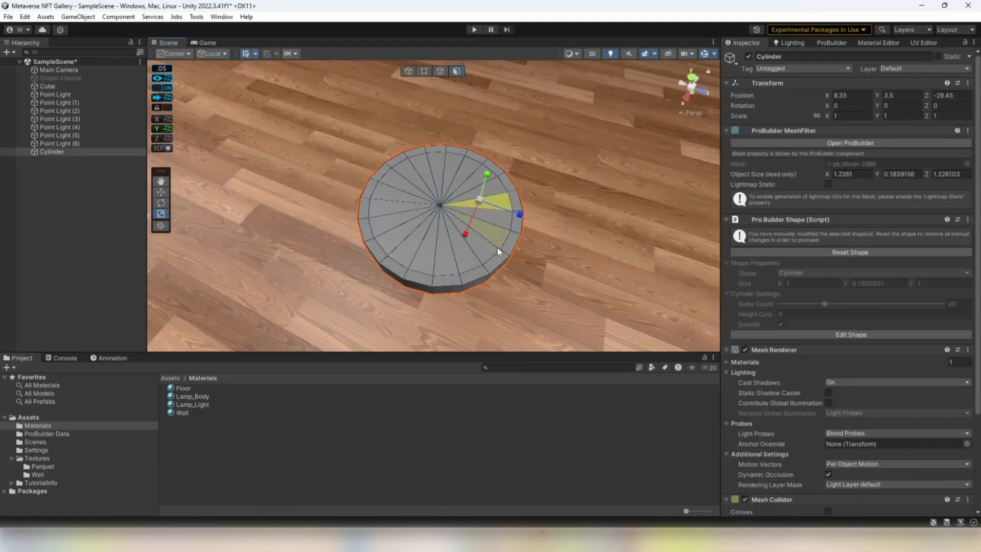
shift+click(493, 217)
shift+click(494, 232)
shift+click(483, 240)
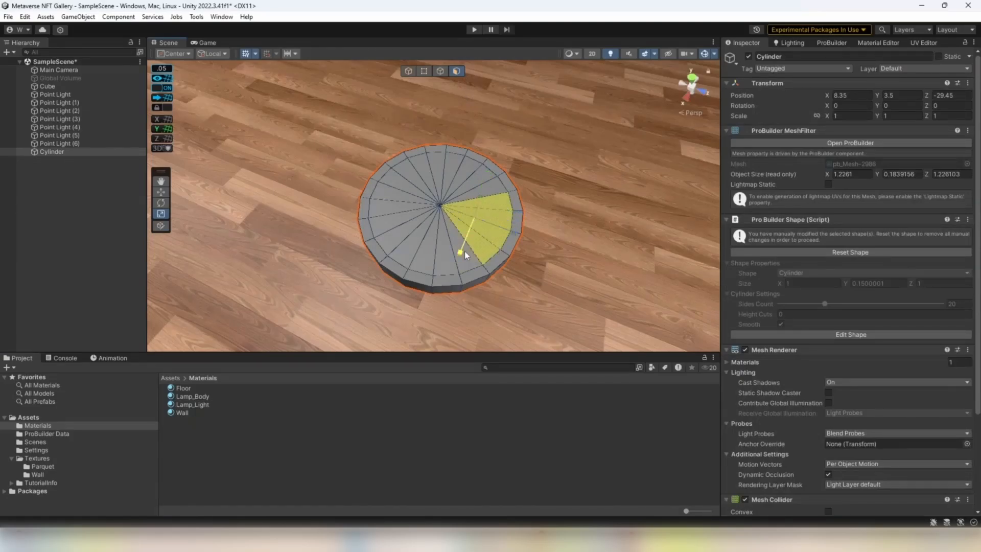
shift+click(440, 261)
shift+click(416, 254)
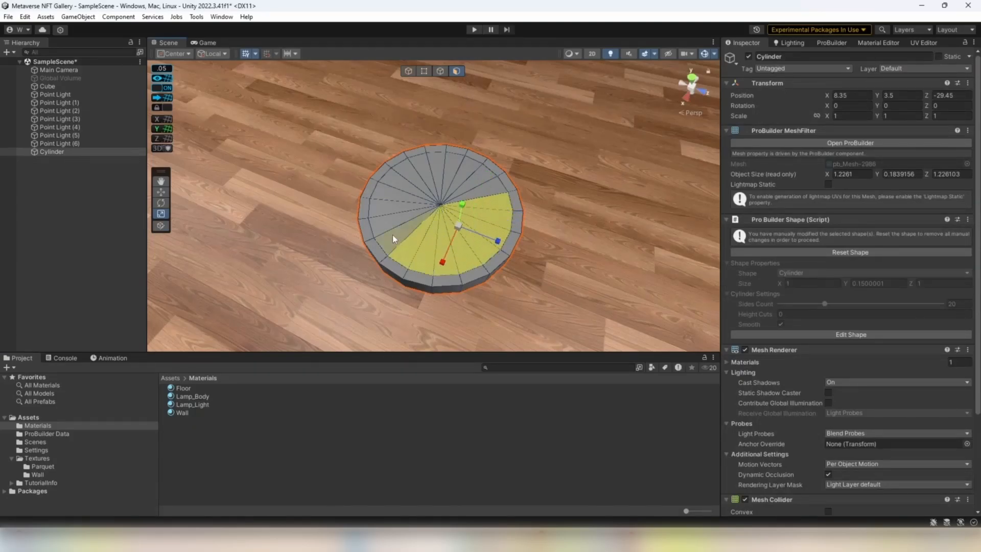
shift+click(400, 244)
shift+click(388, 234)
shift+click(386, 220)
shift+click(388, 192)
shift+click(394, 179)
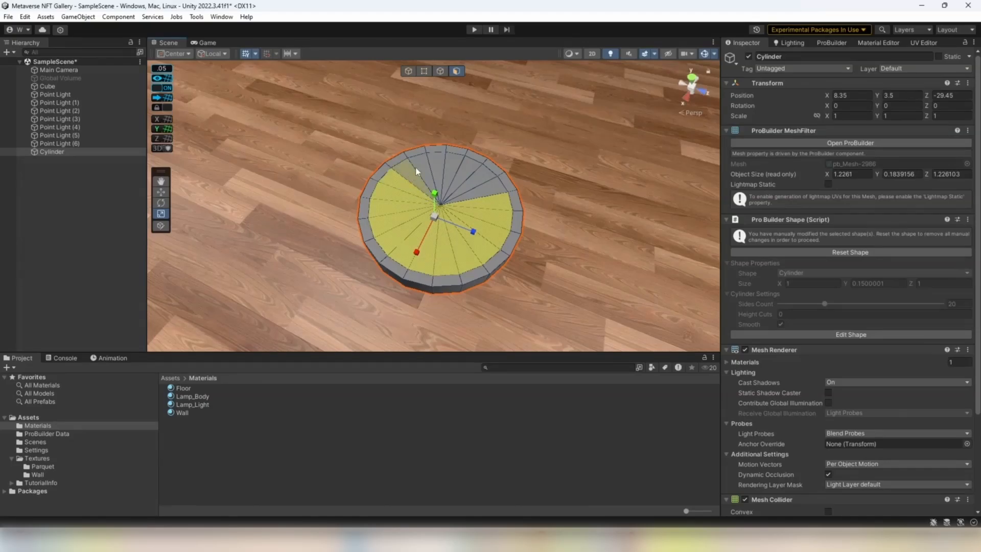
shift+click(415, 168)
shift+click(429, 163)
shift+click(443, 165)
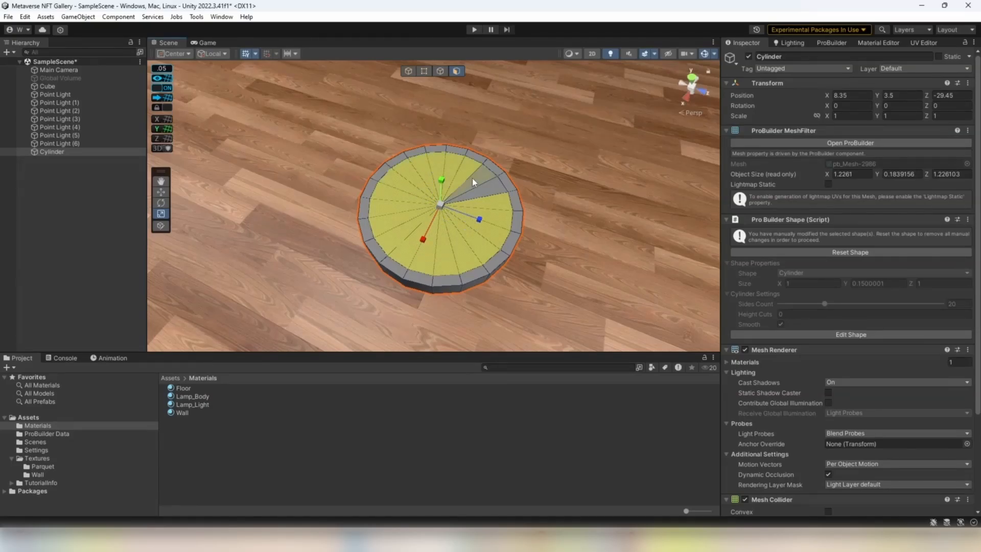
shift+click(473, 179)
shift+click(487, 187)
- Assign Lamp_Body and Lamp_Light to the fourth and fifth Material Palette slots and apply Lamp_Light to the selected top faces
click(874, 44)
drag(192, 405, 797, 179)
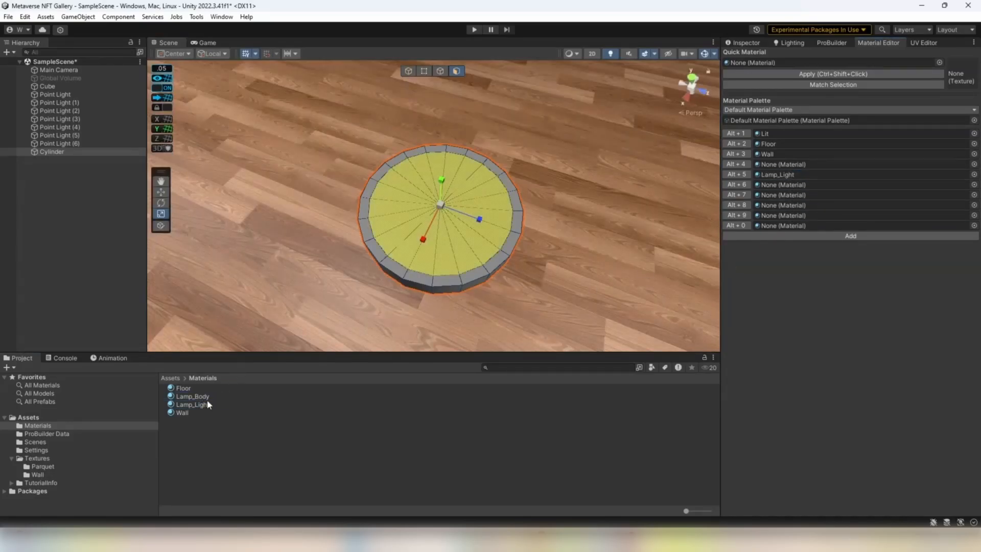
drag(193, 397, 806, 165)
click(736, 175)
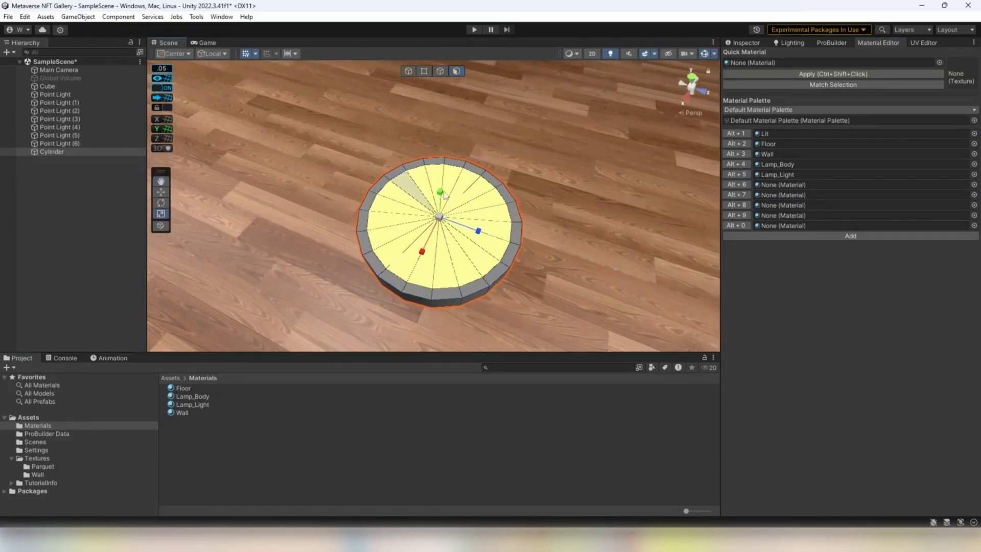
- Select every face of the narrow outer ring on the cylinder's top
mouse_move(520, 216)
right_down()
mouse_move(520, 246)
mouse_move(519, 225)
right_up()
key(w)
click(449, 329)
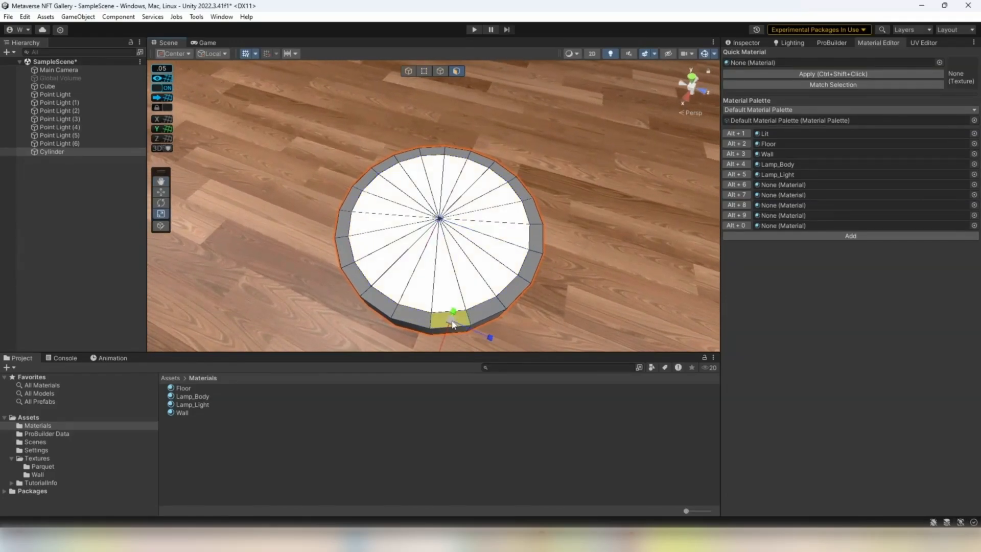
shift+click(409, 322)
shift+click(373, 301)
shift+click(356, 279)
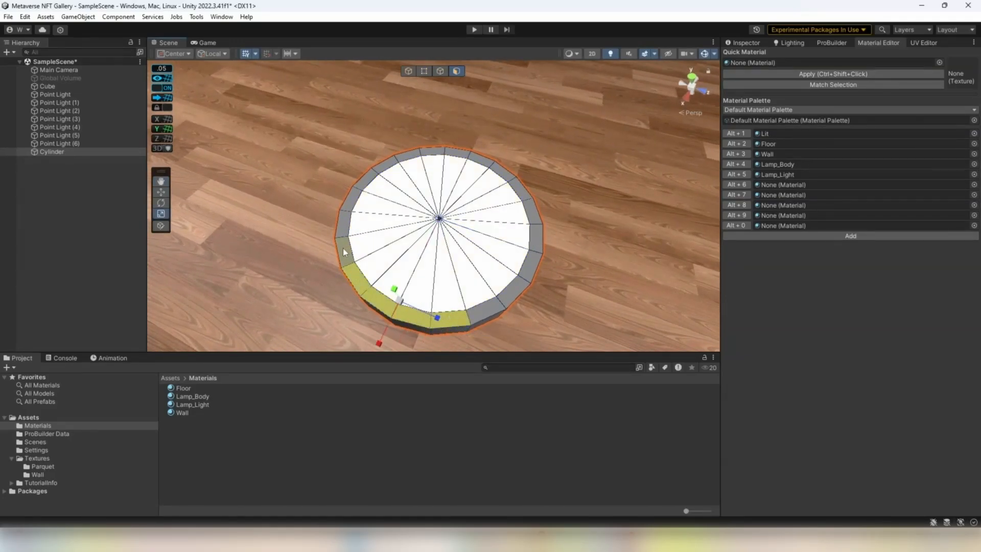
shift+click(343, 251)
shift+click(341, 222)
shift+click(358, 191)
shift+click(364, 180)
shift+click(390, 164)
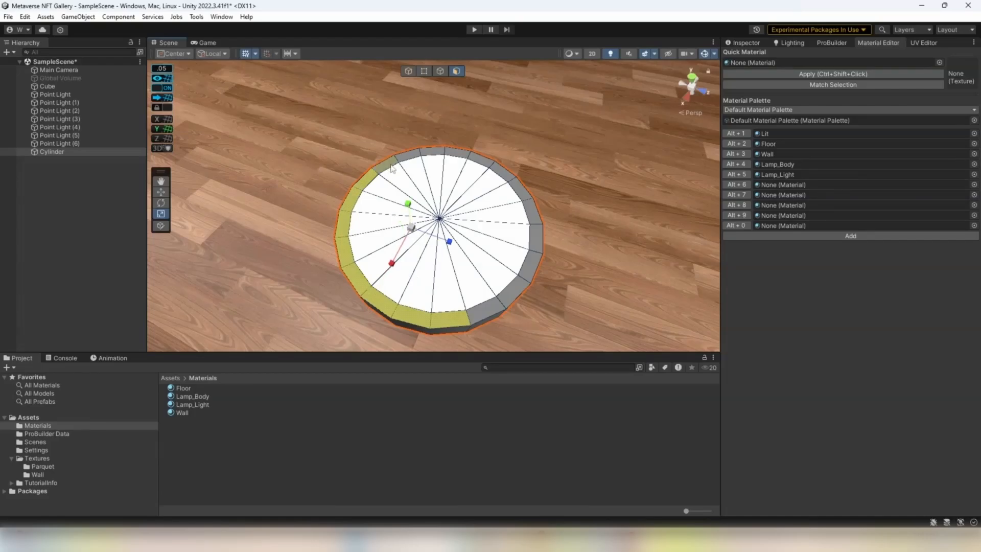
shift+click(412, 155)
shift+click(434, 152)
shift+click(458, 154)
shift+click(483, 161)
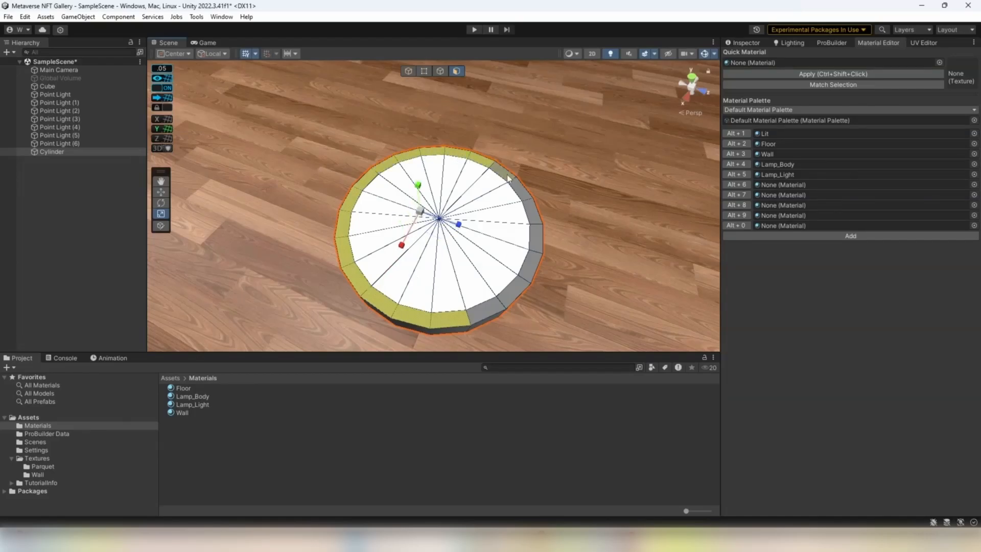
shift+click(507, 177)
shift+click(527, 197)
shift+click(537, 240)
shift+click(516, 287)
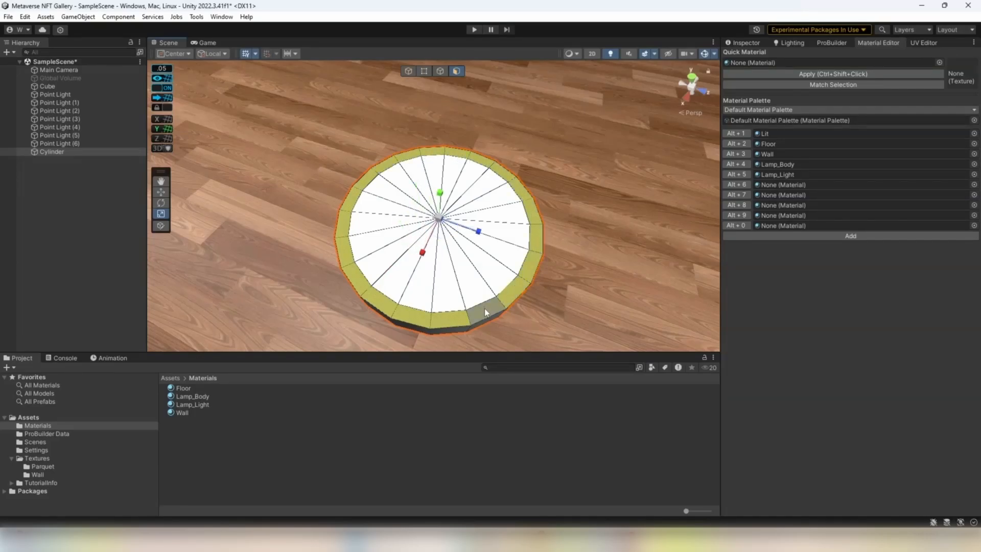
shift+click(484, 309)
- Add all the cylinder's side faces to the ring selection, apply the Lamp_Body material and clear the selection
right_drag(488, 304, 485, 260)
shift+click(485, 262)
shift+click(445, 258)
shift+click(390, 247)
right_drag(389, 246, 570, 206)
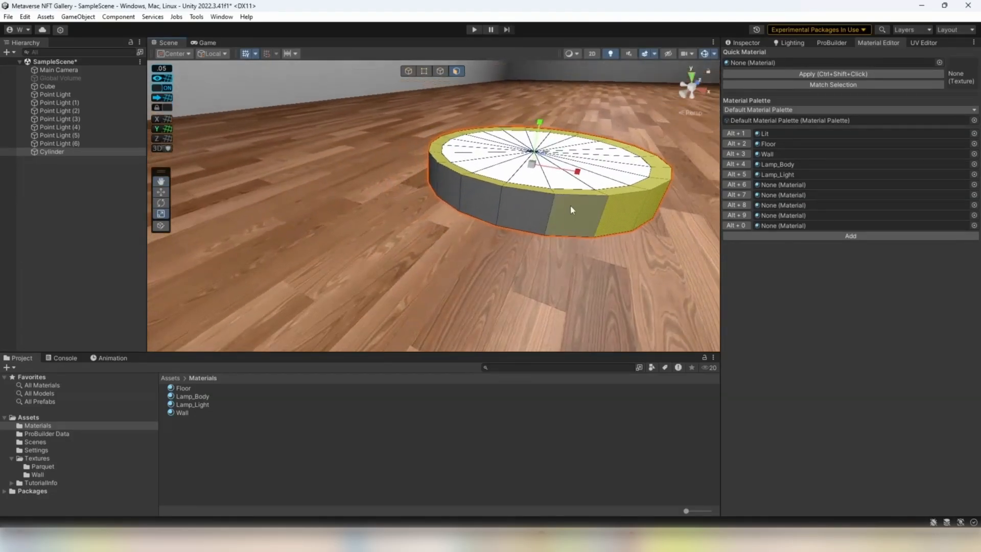
shift+click(570, 205)
shift+click(539, 202)
shift+click(460, 186)
right_drag(460, 186, 612, 180)
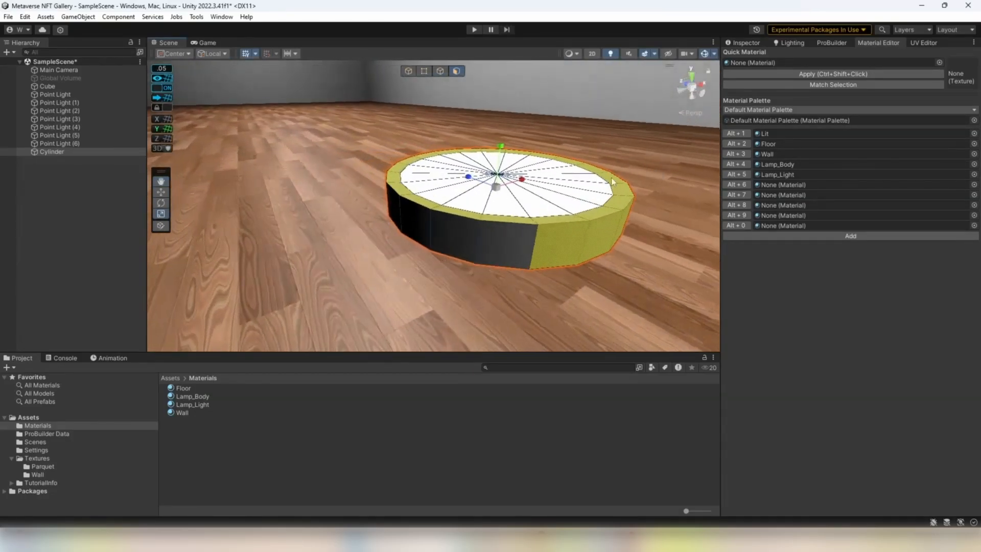
shift+click(513, 234)
shift+click(443, 220)
right_drag(426, 214, 639, 223)
shift+click(517, 272)
right_drag(442, 270, 551, 172)
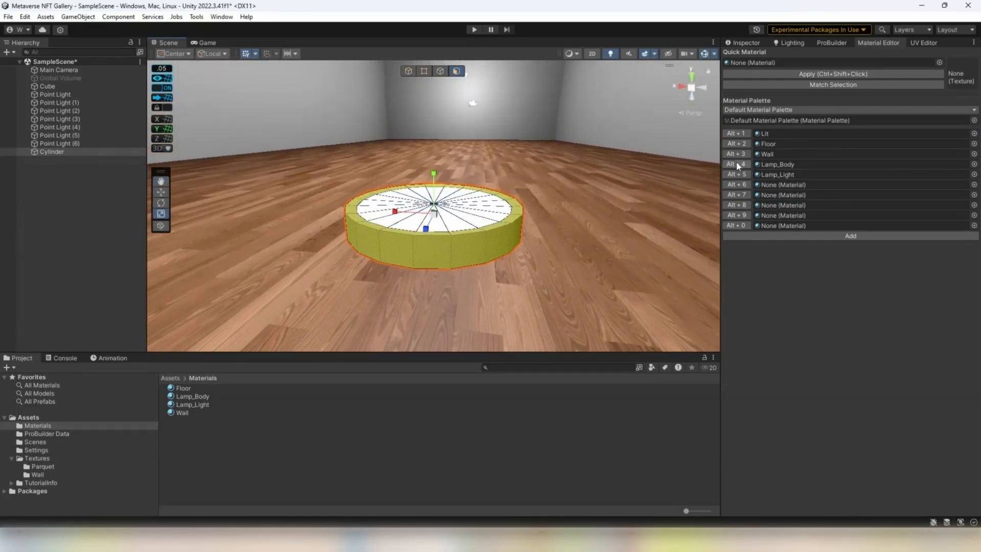
click(737, 164)
right_drag(516, 240, 565, 234)
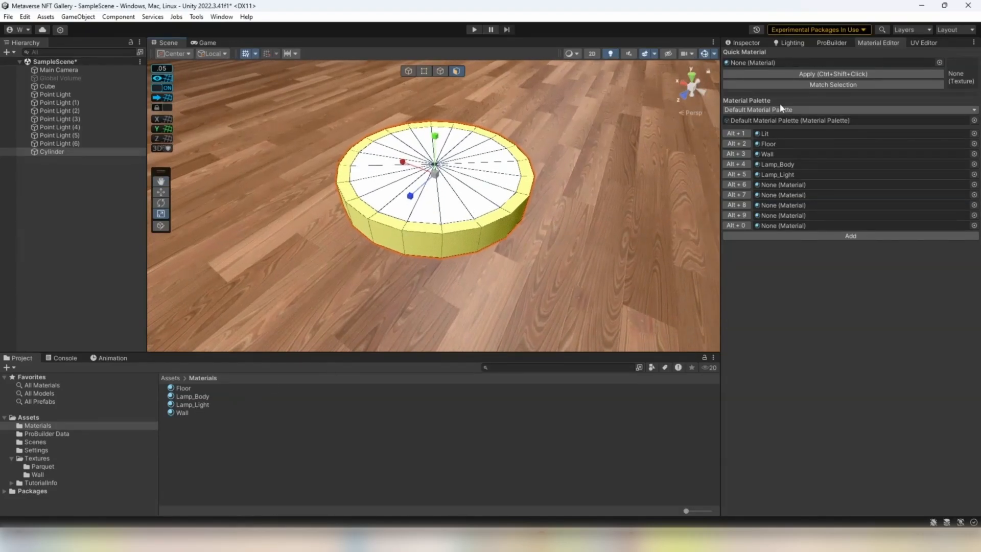
click(102, 169)
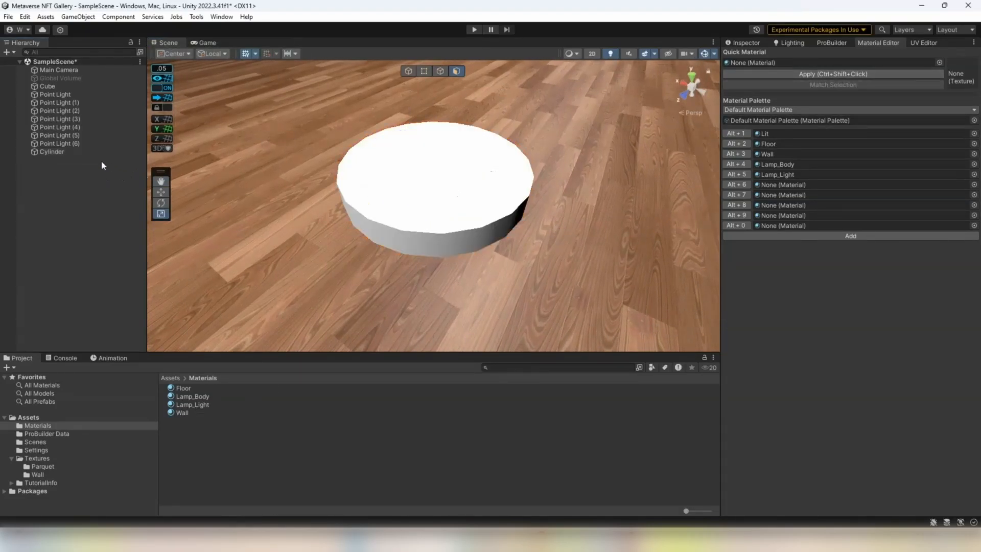
- Rename the Cylinder object as Lamp and save the scene
click(102, 153)
key(F2)
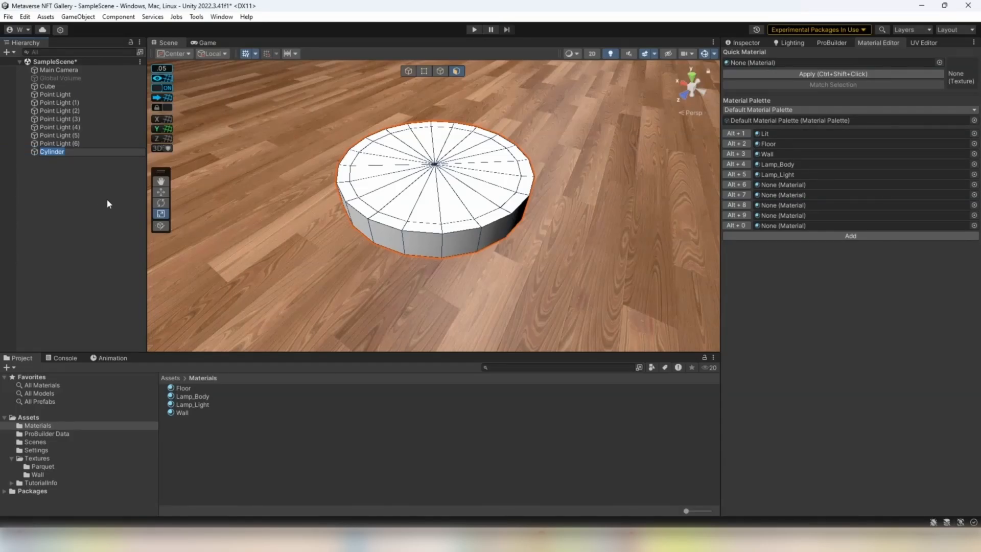
text(Lamp)
key(Return)
key(ctrl+s)
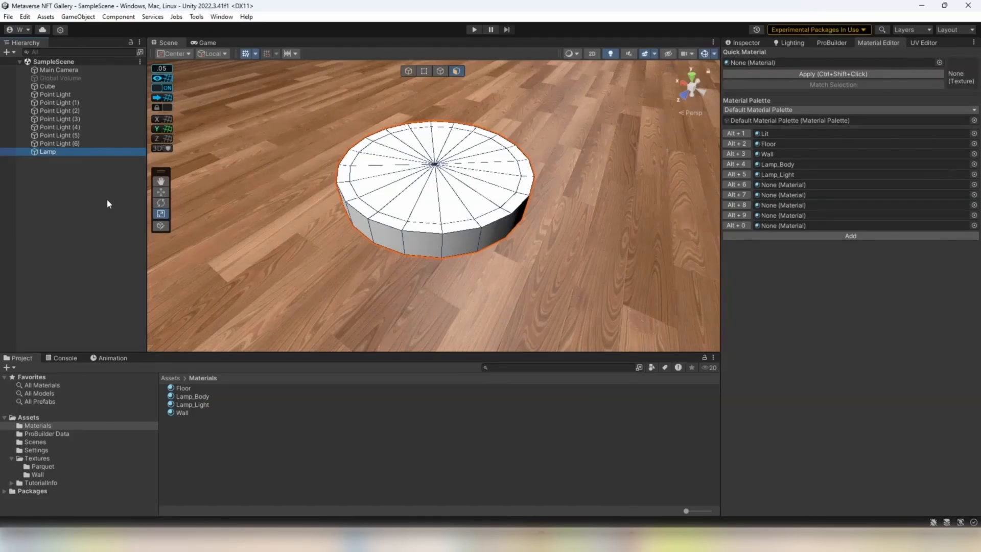
- Show the Lamp_Body material's settings in the Inspector
alt+drag(408, 197, 434, 230)
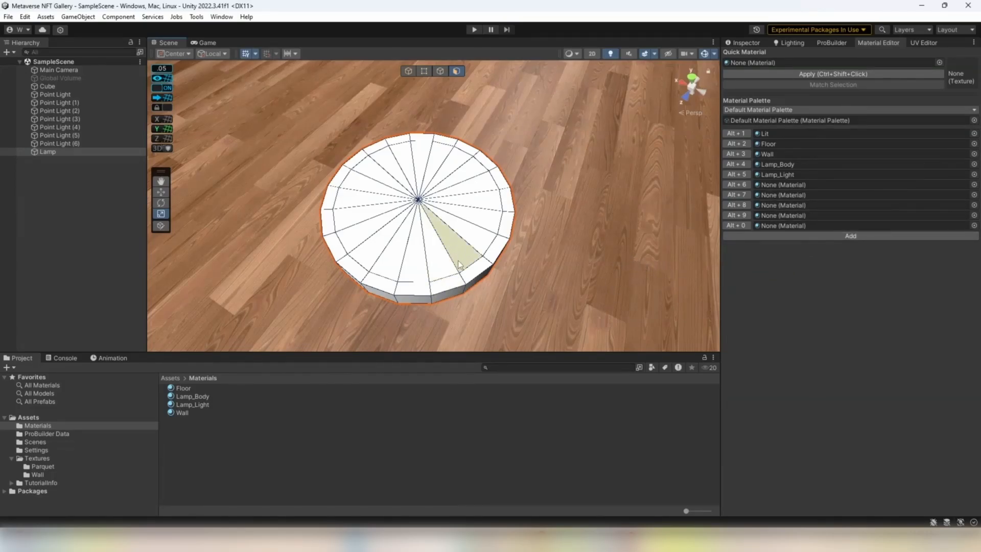
click(217, 404)
click(219, 396)
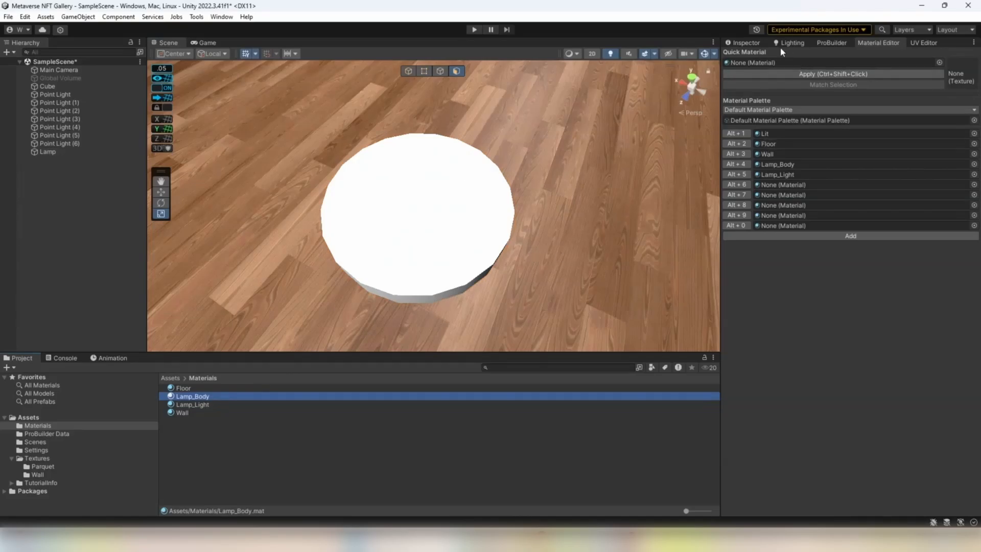
click(745, 43)
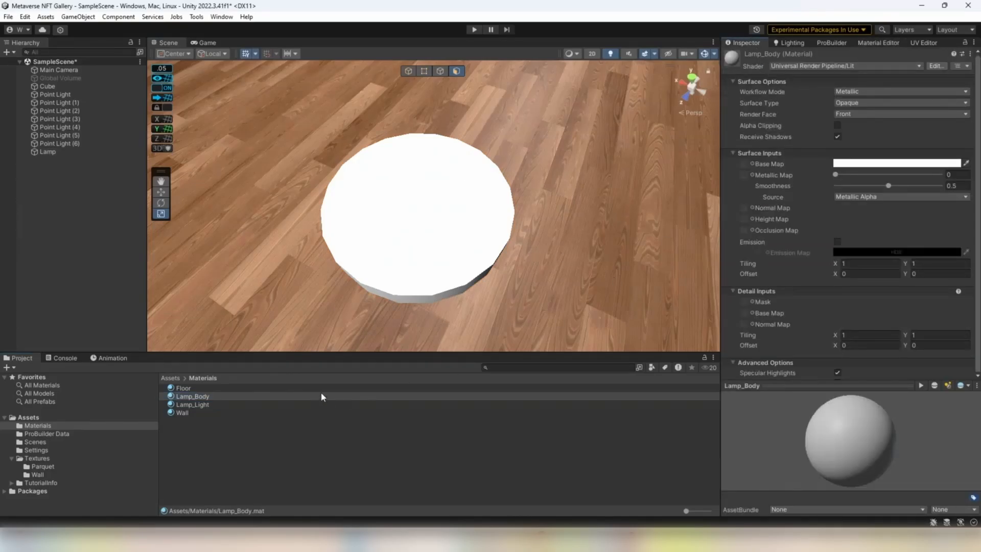
right_drag(483, 295, 480, 295)
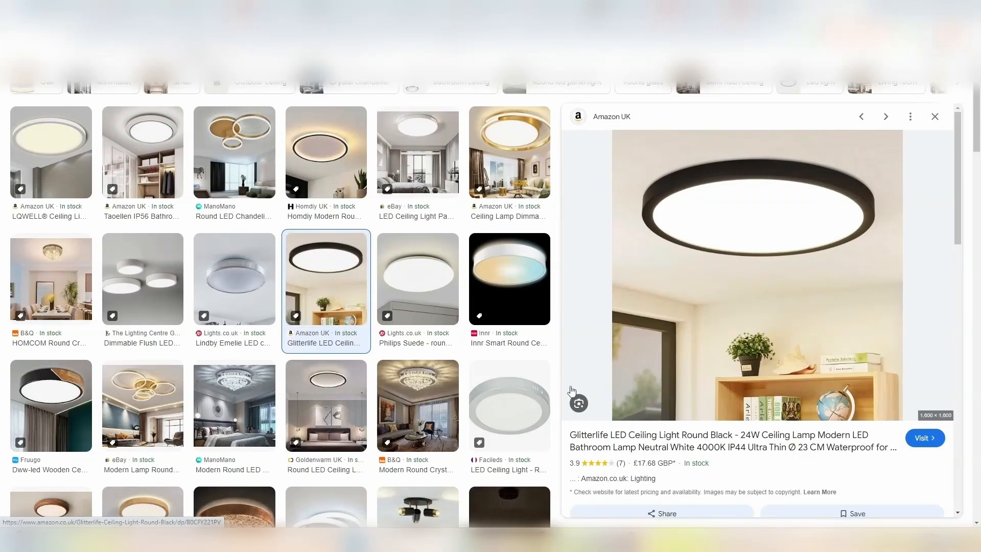
- Switch to the browser's image results and compare round ceiling lights with silver, wooden and black bodies as references
click(509, 391)
scroll(465, 335, down, 3)
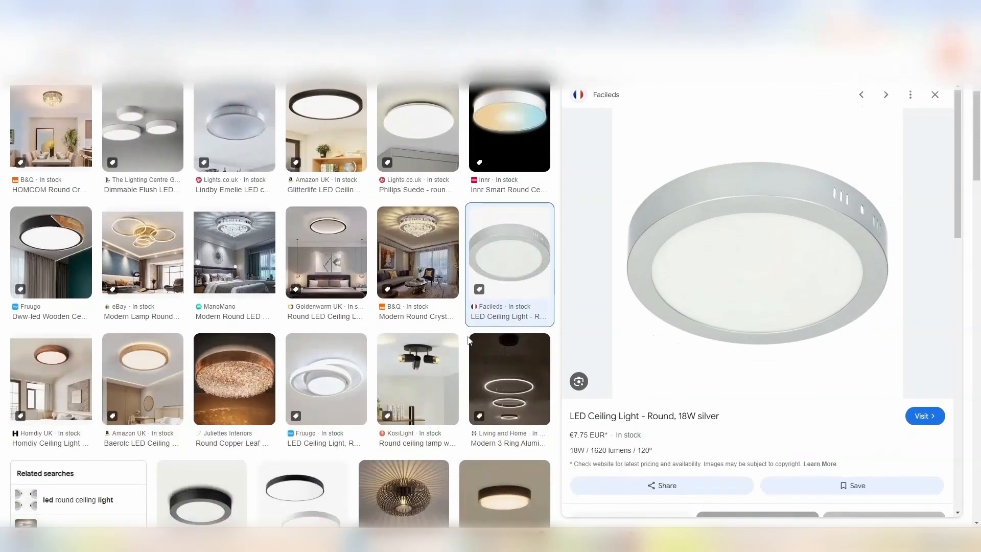
click(143, 381)
scroll(171, 290, up, 2)
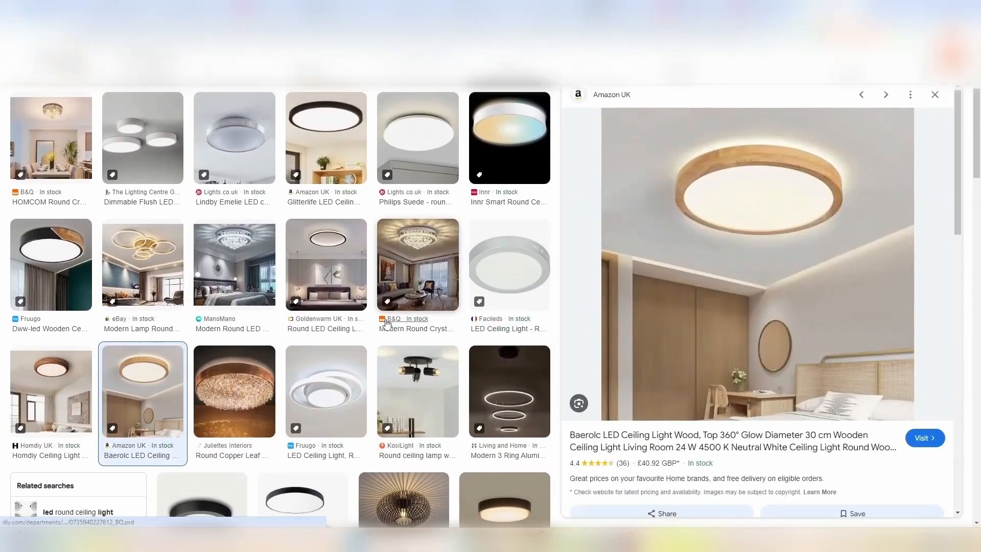
click(327, 227)
scroll(758, 149, up, 2)
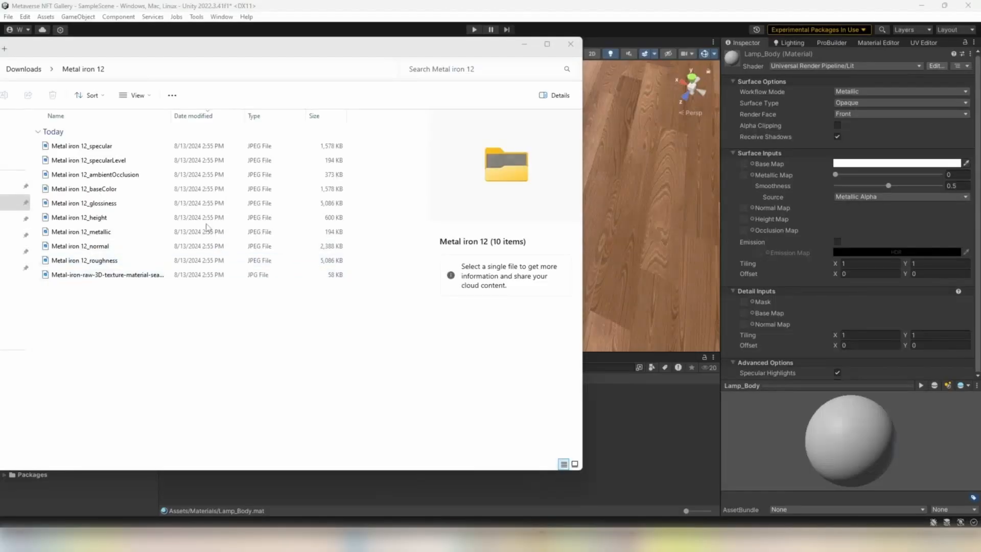
- Import the nine Metal iron 12 texture maps from the Downloads subfolder Metal iron 12 into Unity's Textures folder
click(125, 147)
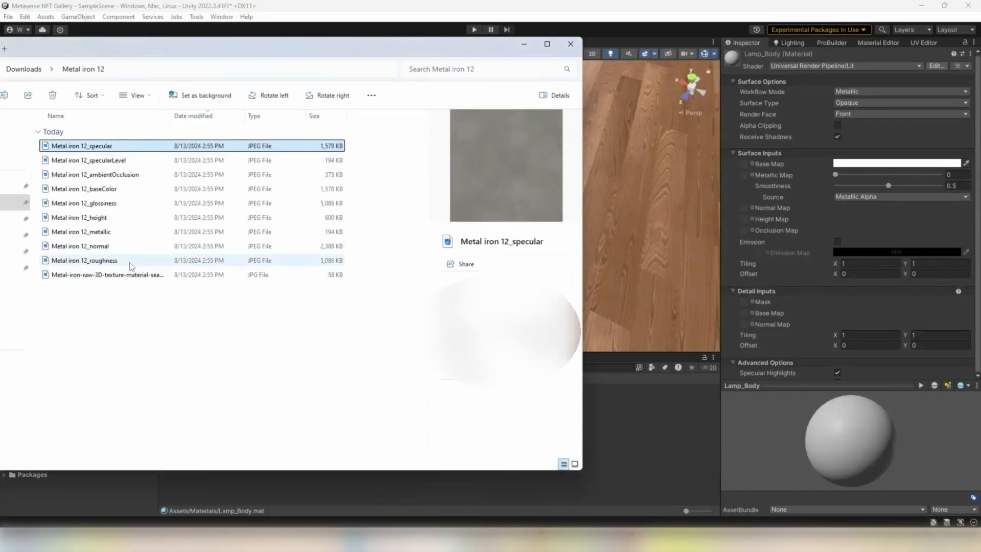
shift+click(131, 262)
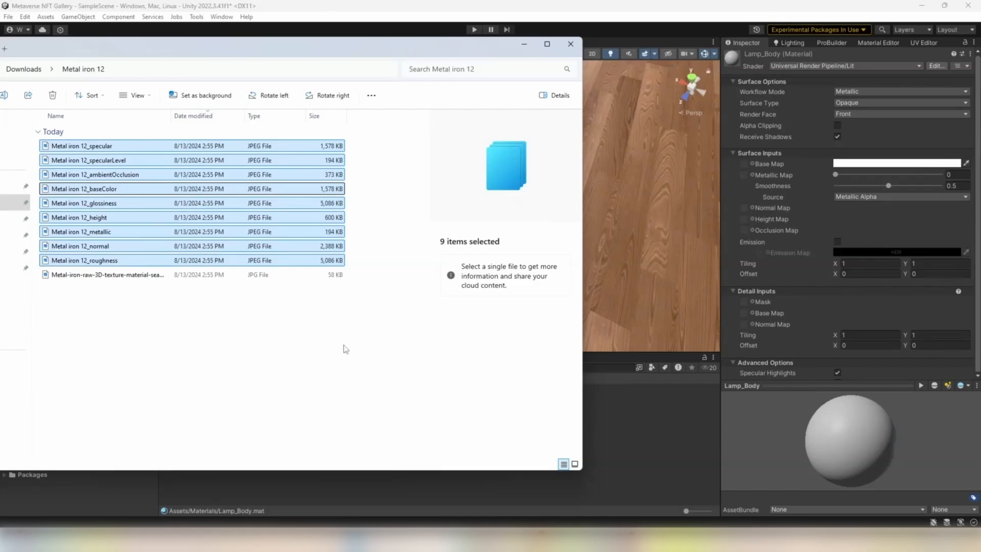
drag(322, 260, 653, 429)
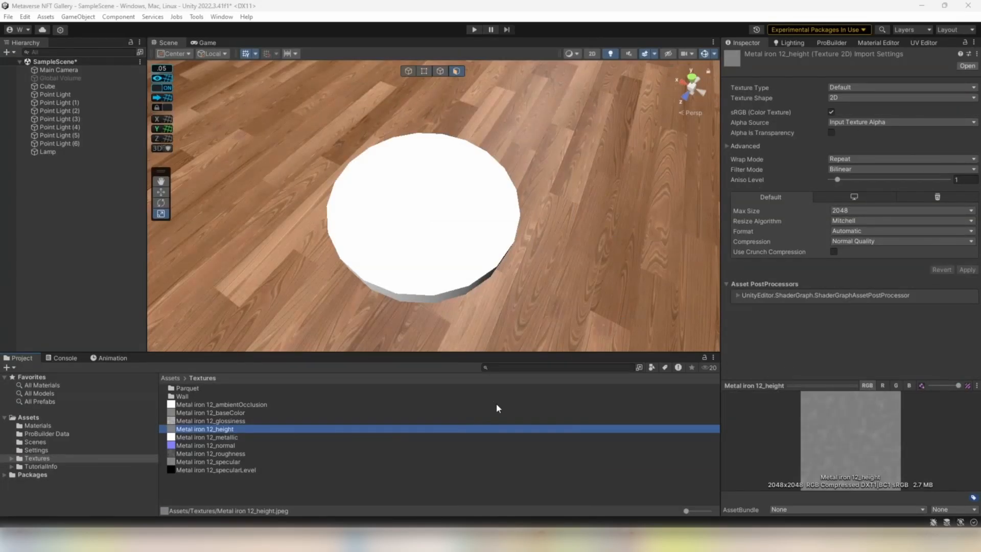
- Create a new folder named Metal iron inside the Textures folder
click(266, 495)
right_click(266, 495)
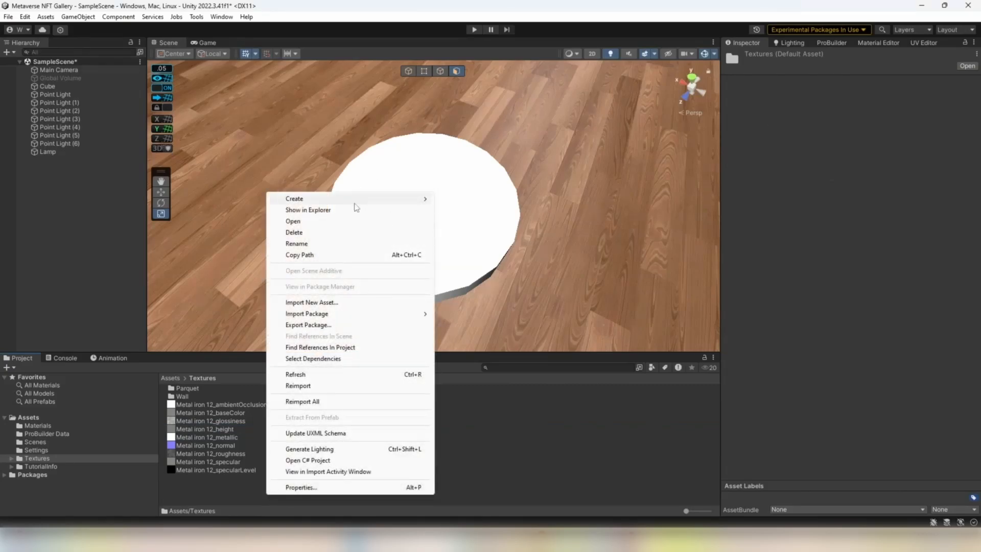
mouse_move(353, 199)
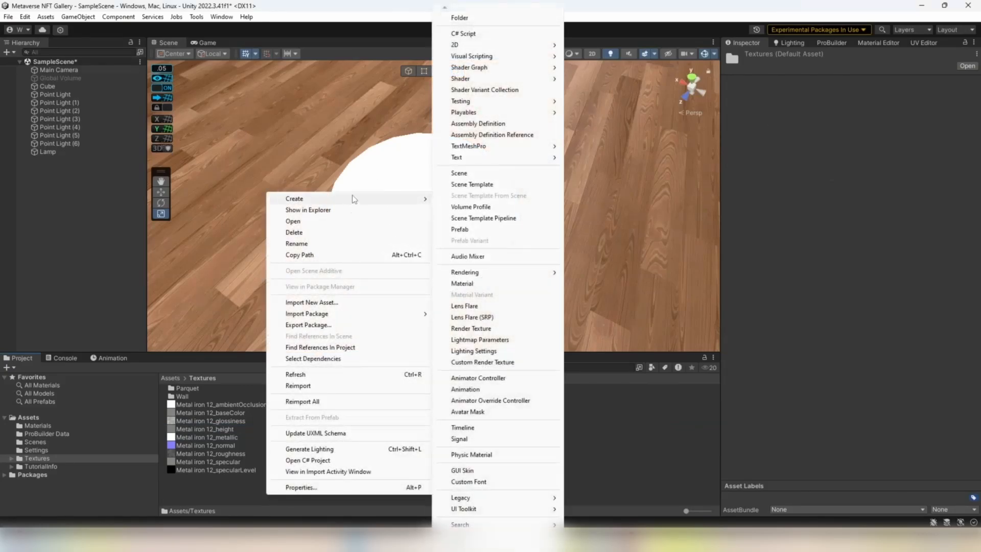
click(498, 18)
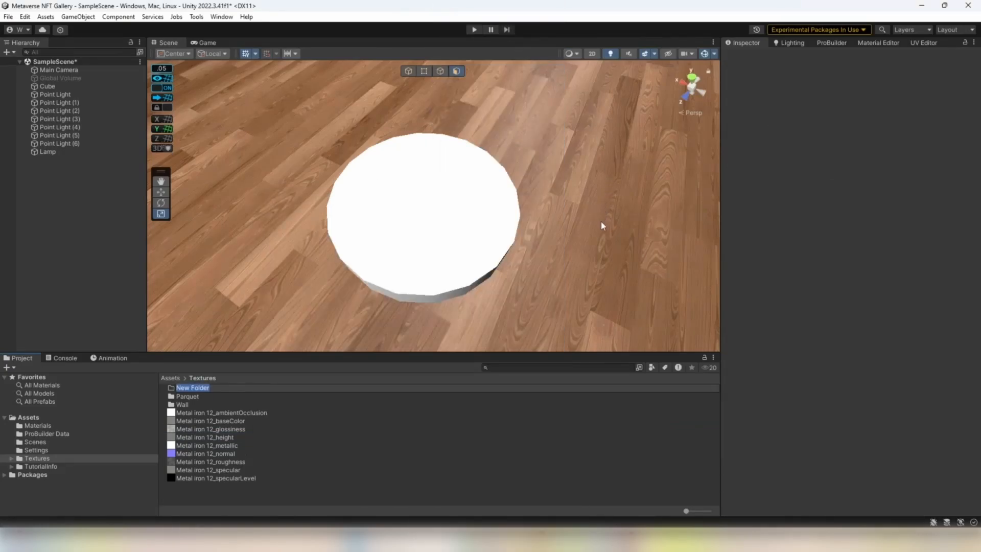
text(Metal iron)
key(Return)
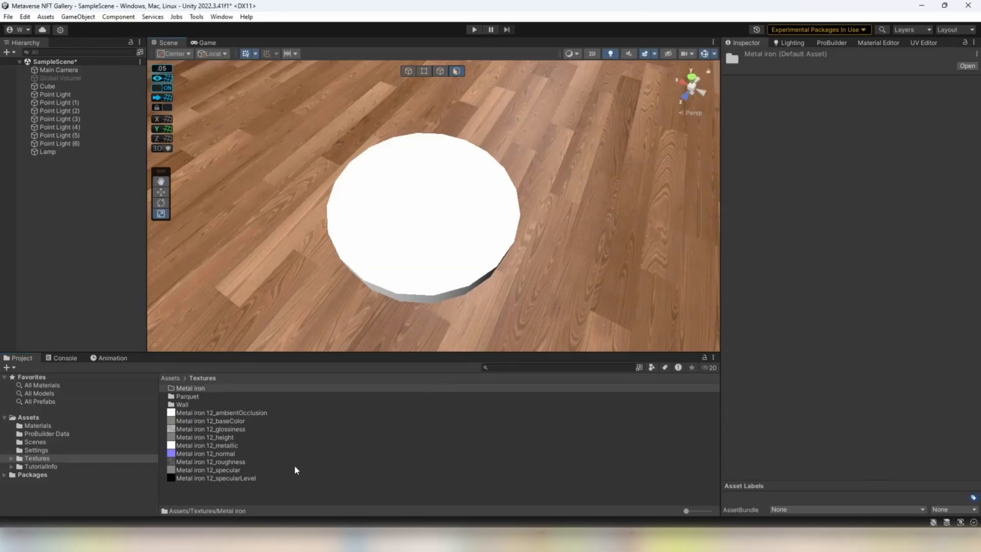
- Move all nine Metal iron 12 textures into the Metal iron folder and open that folder
click(230, 413)
shift+click(253, 478)
drag(233, 440, 205, 389)
double_click(205, 389)
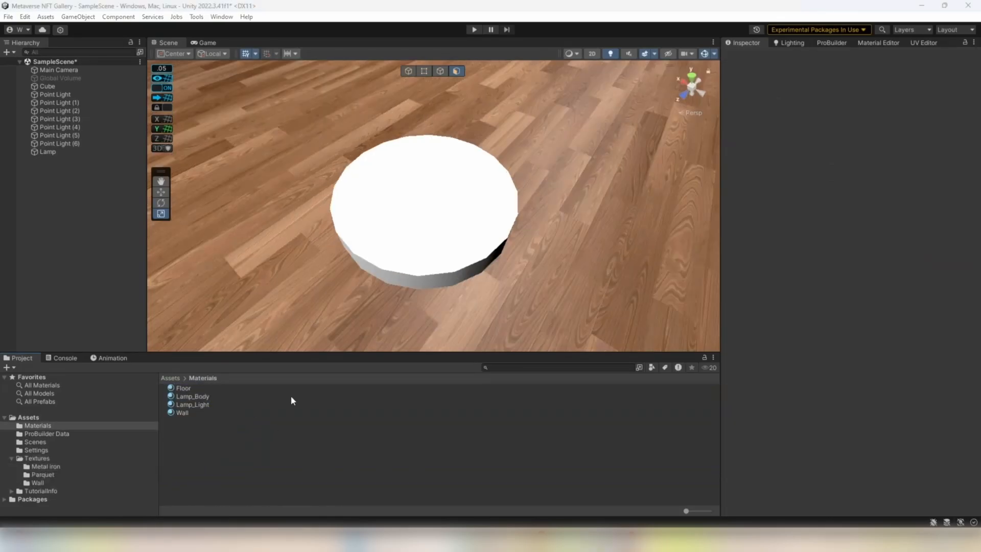
click(214, 397)
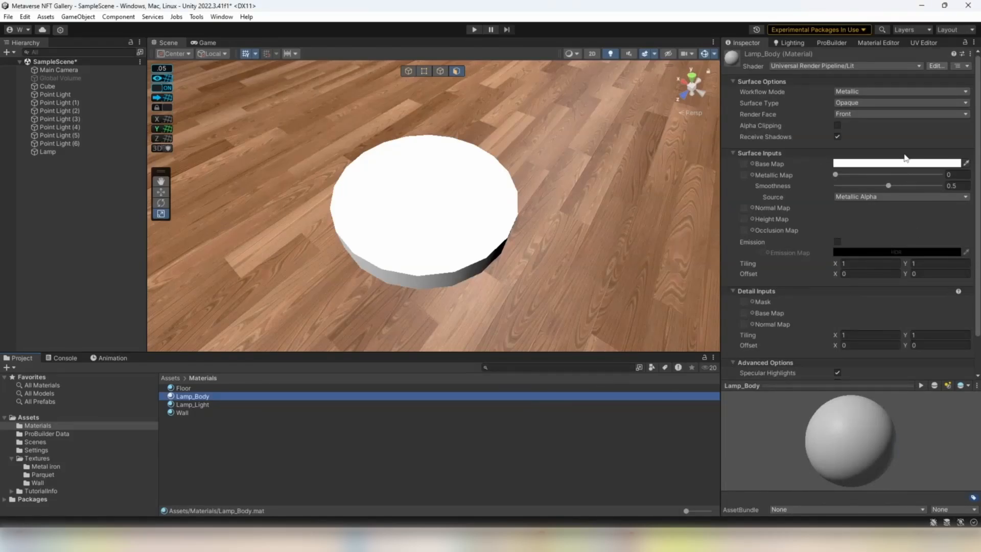
click(964, 42)
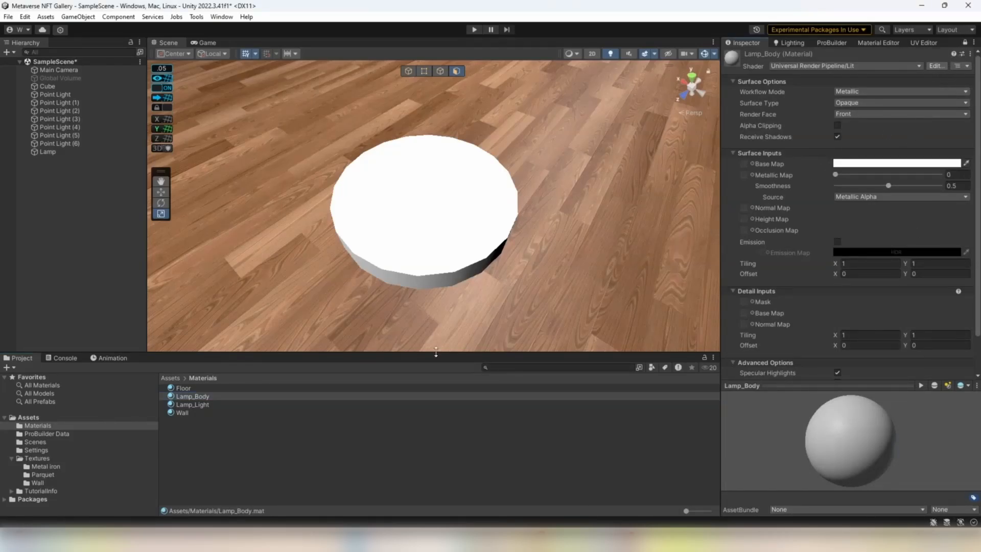
click(46, 466)
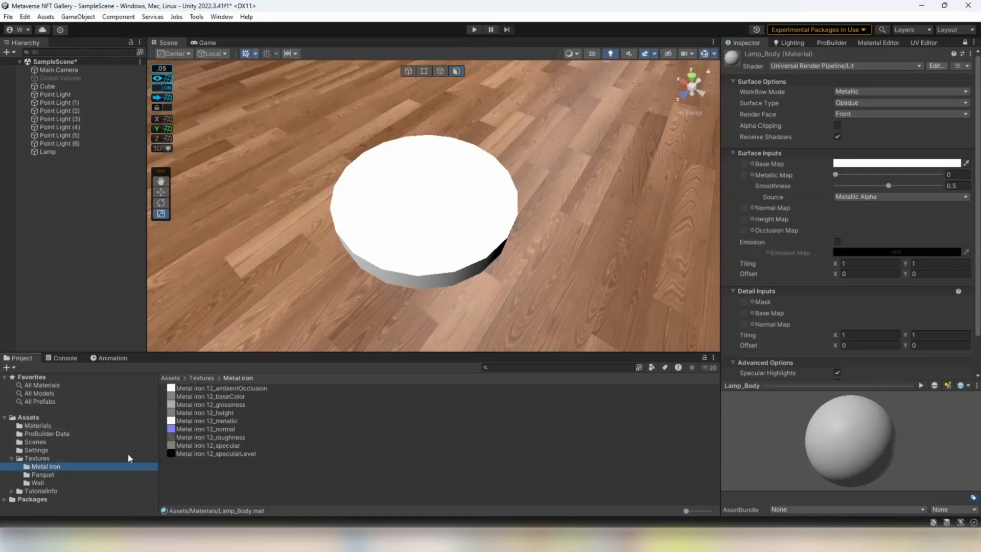
click(222, 429)
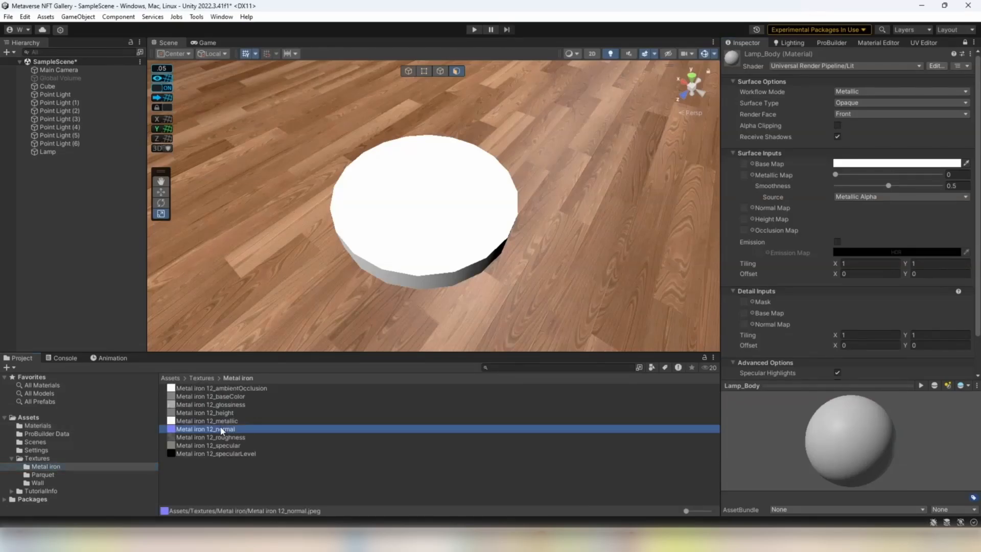
click(965, 42)
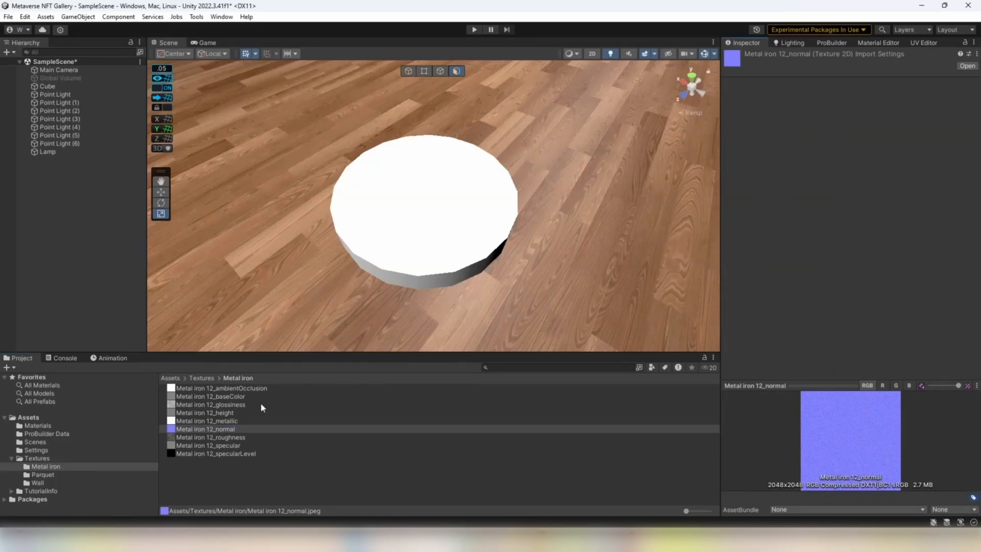
- Change the texture type of Metal iron 12_normal to Normal map and apply the import settings
click(207, 413)
click(64, 467)
click(64, 473)
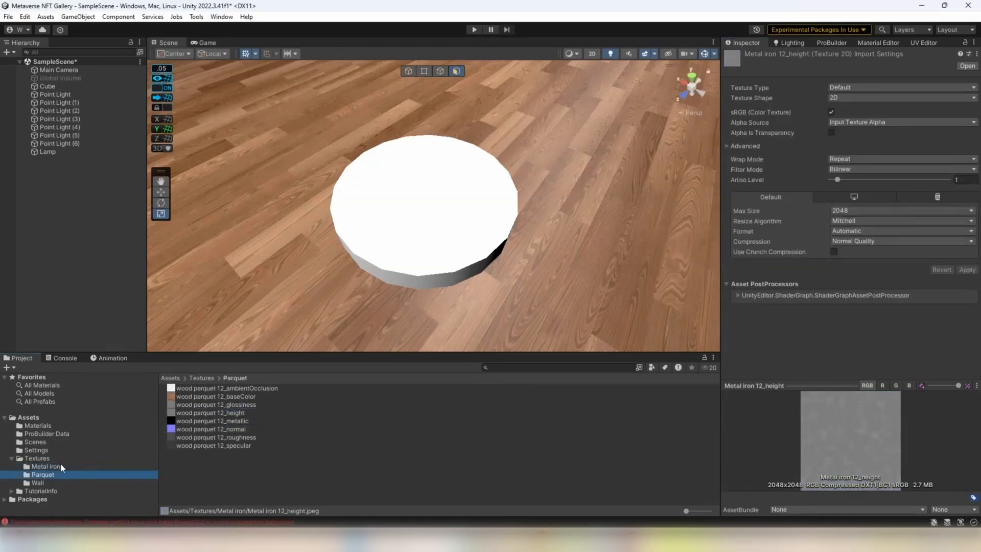
click(61, 465)
click(215, 429)
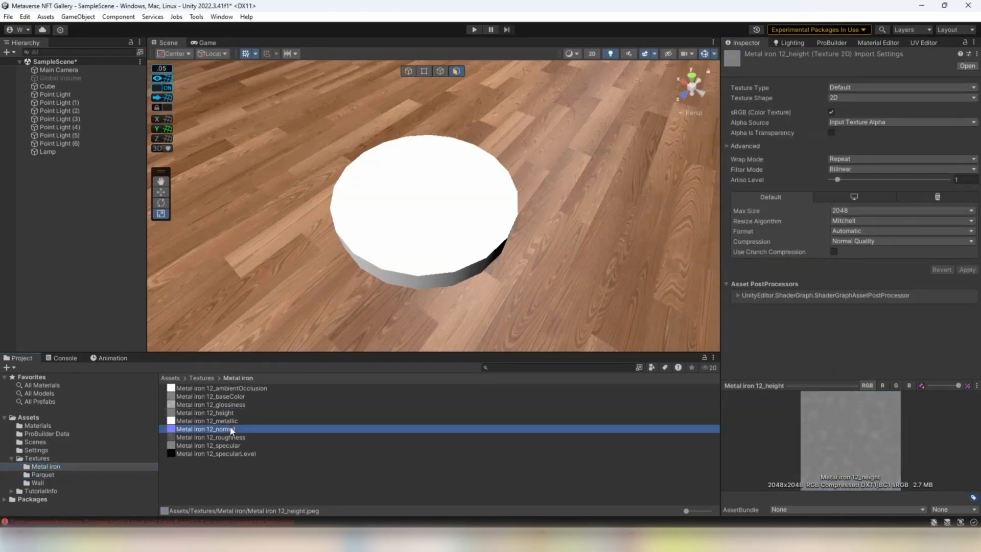
click(885, 87)
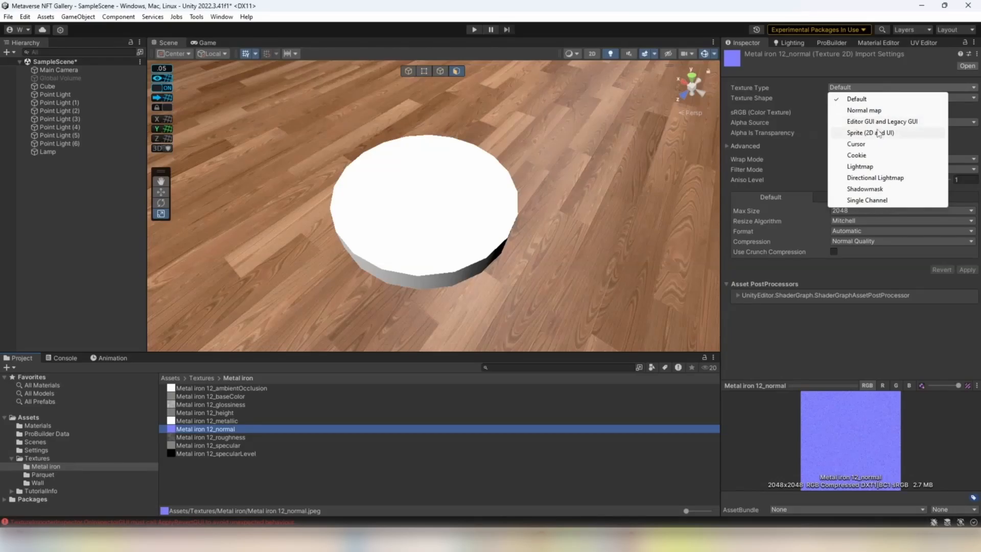
click(881, 110)
click(965, 260)
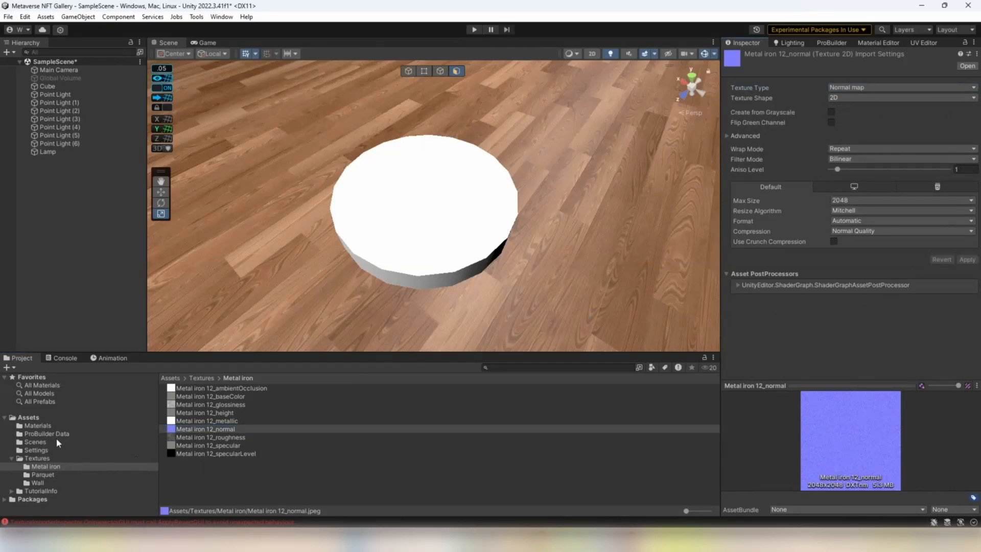
- Lock the Inspector on the Lamp_Body material and assign the Metal iron 12 baseColor, normal and metallic textures to its matching maps
click(37, 426)
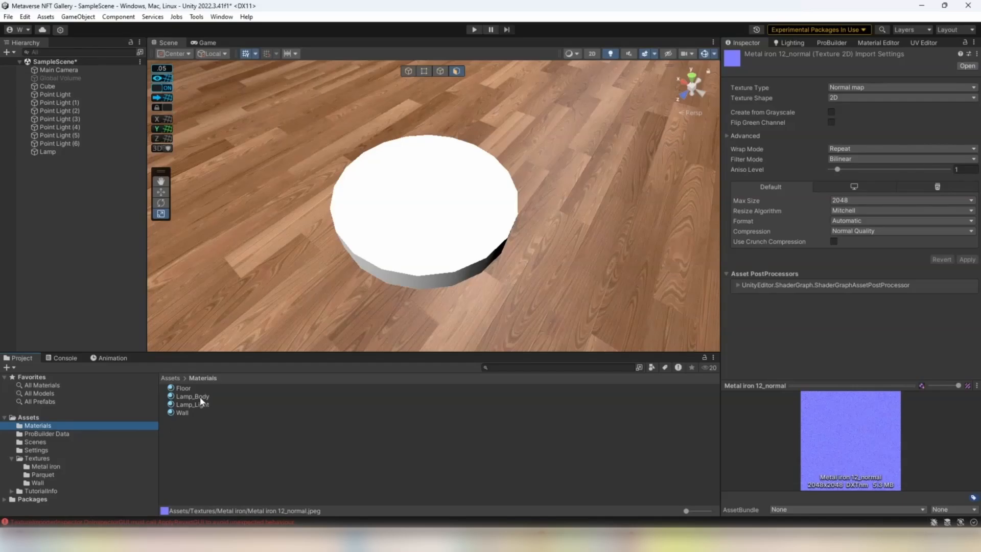
click(199, 397)
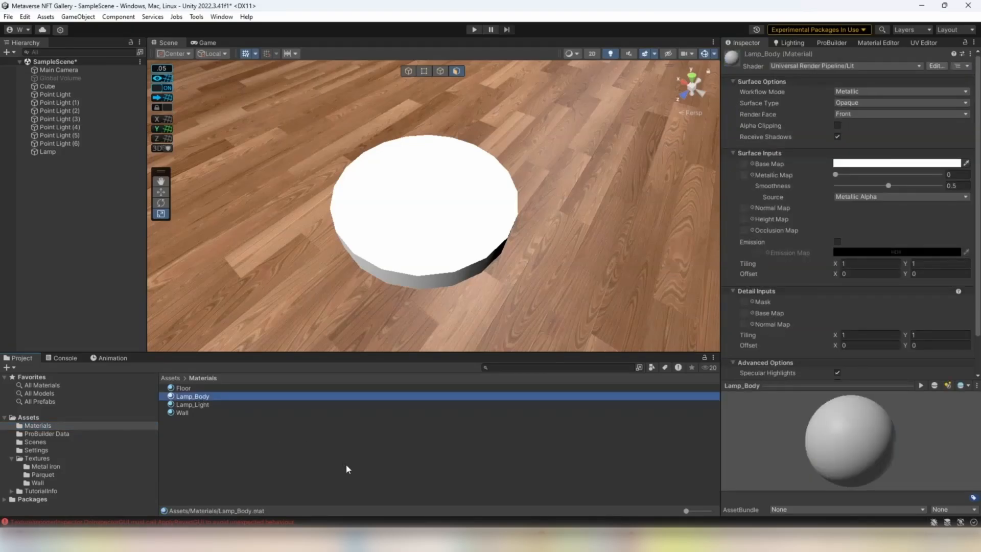
click(965, 42)
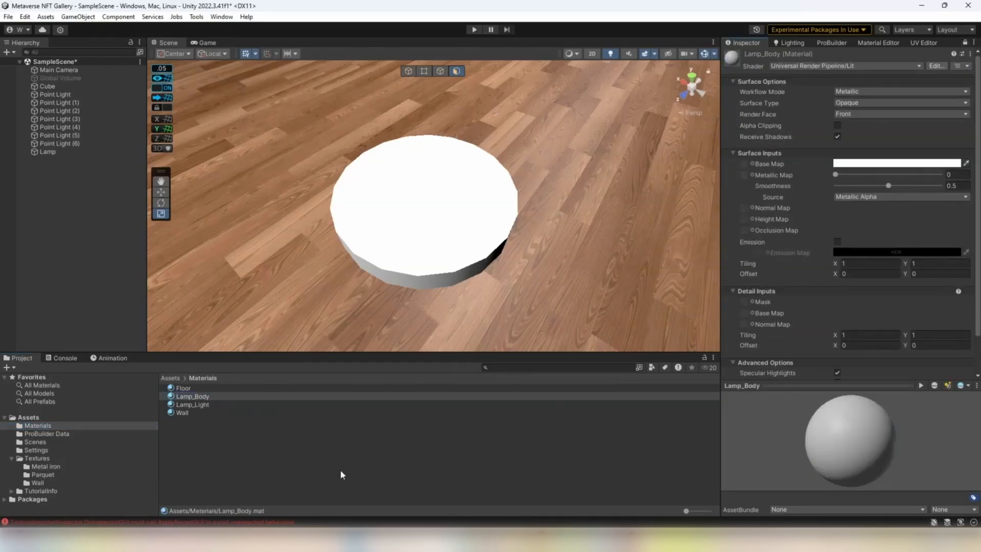
click(45, 467)
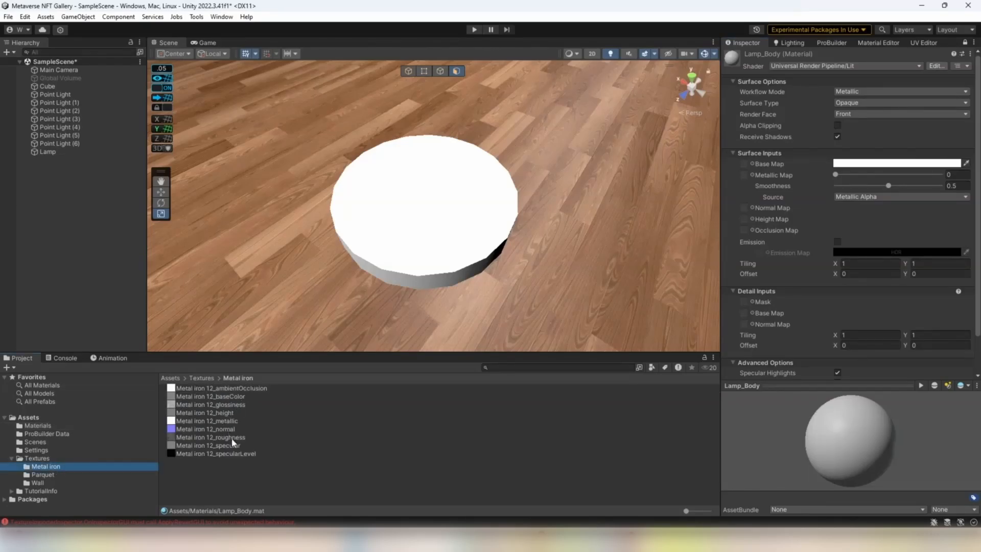
drag(230, 399, 745, 164)
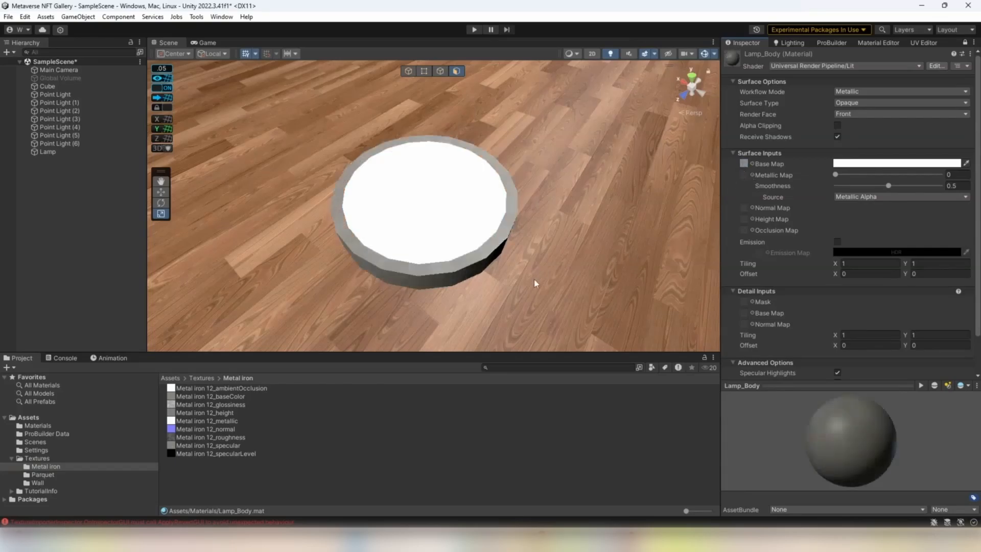
drag(221, 432, 749, 207)
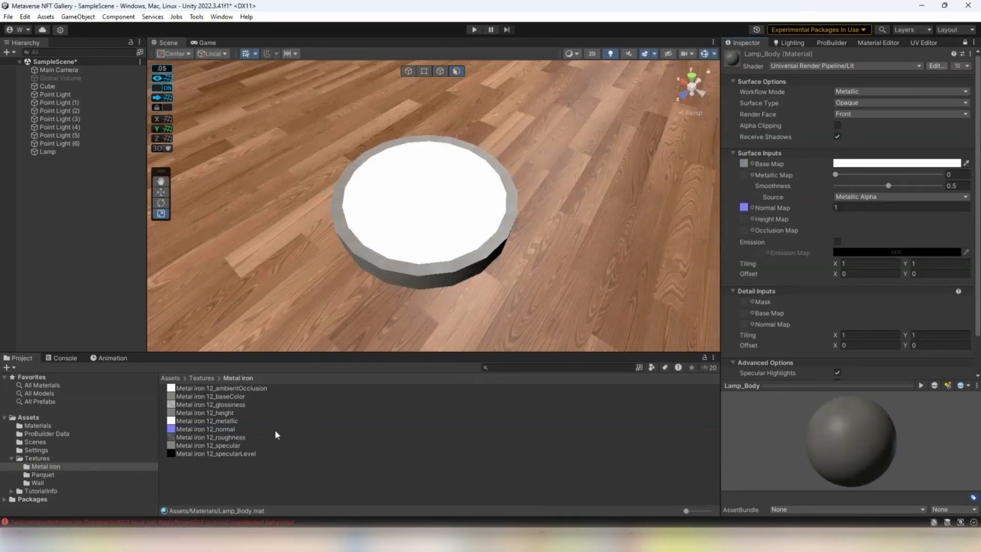
drag(232, 426, 745, 175)
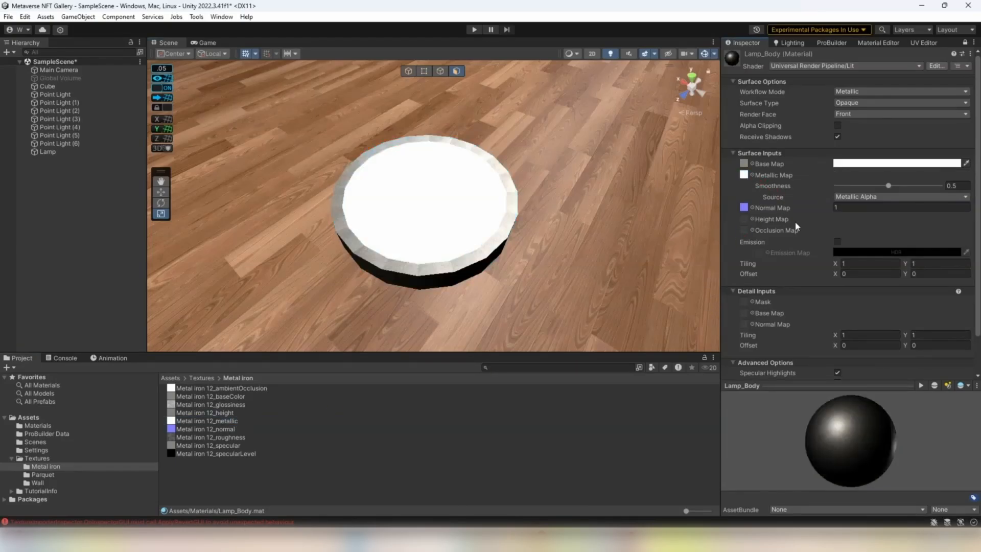
- Set the Lamp_Body material's smoothness to 0.67 while checking the lamp's metal rim up close
mouse_move(554, 232)
right_down()
mouse_move(530, 225)
mouse_move(589, 254)
mouse_move(552, 240)
mouse_move(562, 241)
right_up()
scroll(534, 235, up, 2)
scroll(537, 243, down, 1)
key(s)
key(w)
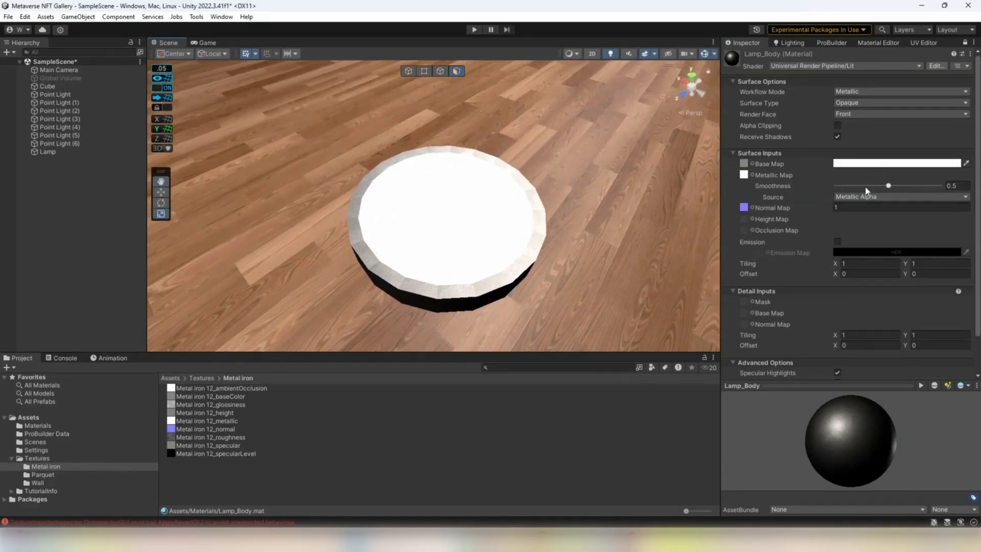
mouse_move(867, 191)
mouse_down()
mouse_move(858, 191)
mouse_move(945, 188)
mouse_move(831, 193)
mouse_move(916, 193)
mouse_move(862, 185)
mouse_move(859, 168)
mouse_up()
right_drag(603, 220, 612, 123)
key(s)
key(w)
key(w)
mouse_move(895, 187)
mouse_down()
mouse_move(924, 194)
mouse_move(896, 195)
mouse_move(906, 187)
mouse_up()
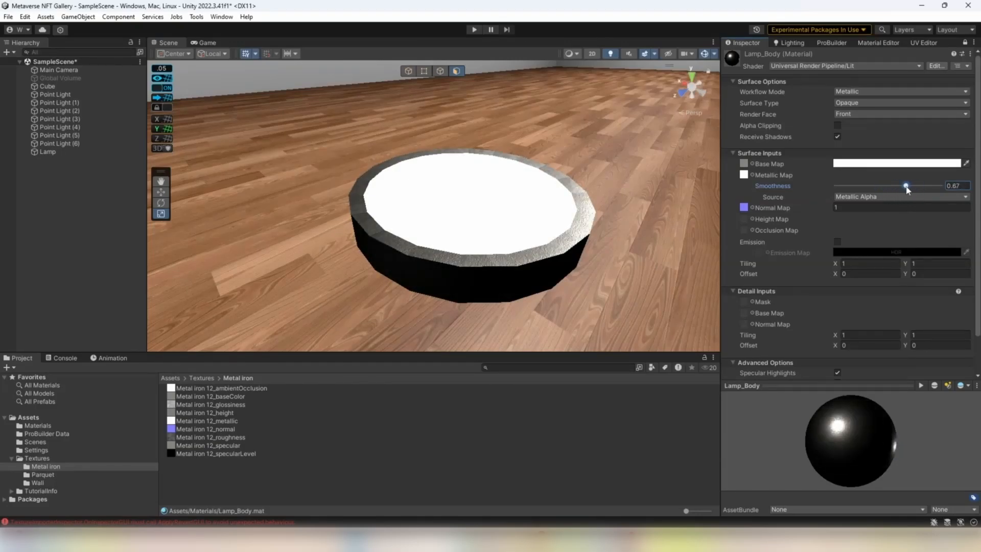
- Return ProBuilder from face to object selection mode and clear the selection
right_drag(706, 240, 514, 184)
click(514, 192)
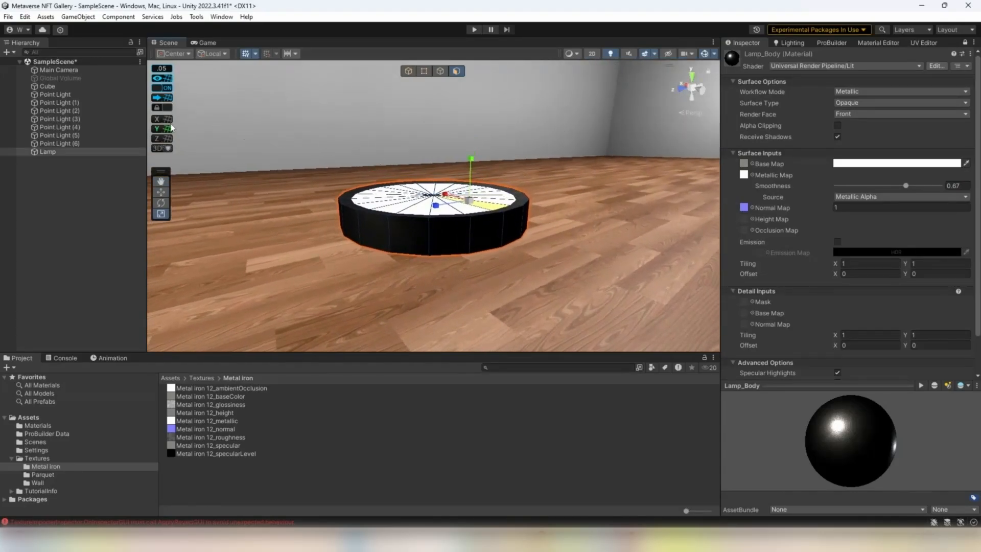
click(408, 70)
right_drag(428, 130, 635, 225)
click(439, 96)
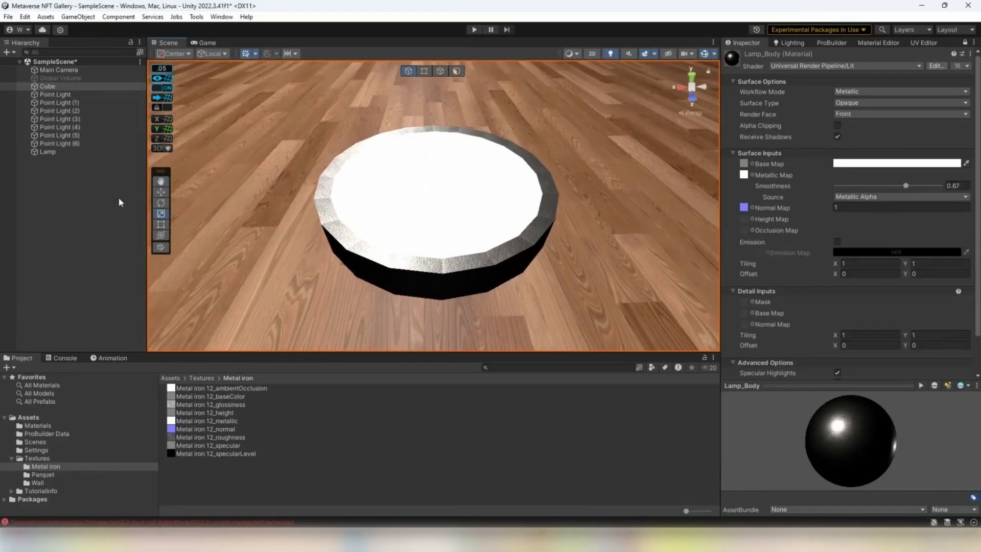
click(113, 225)
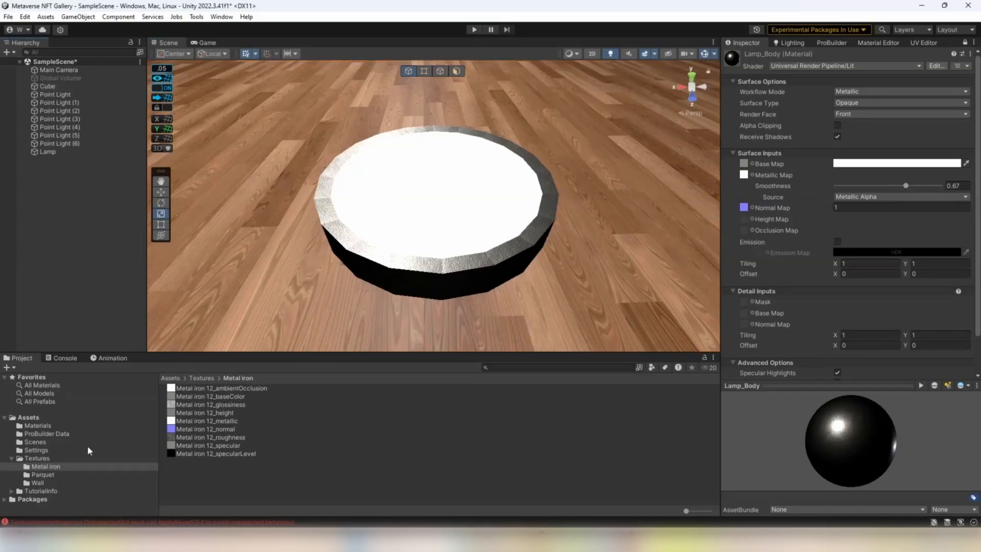
- Collapse the Textures folder and create a new folder named Prefabs directly under Assets
click(12, 458)
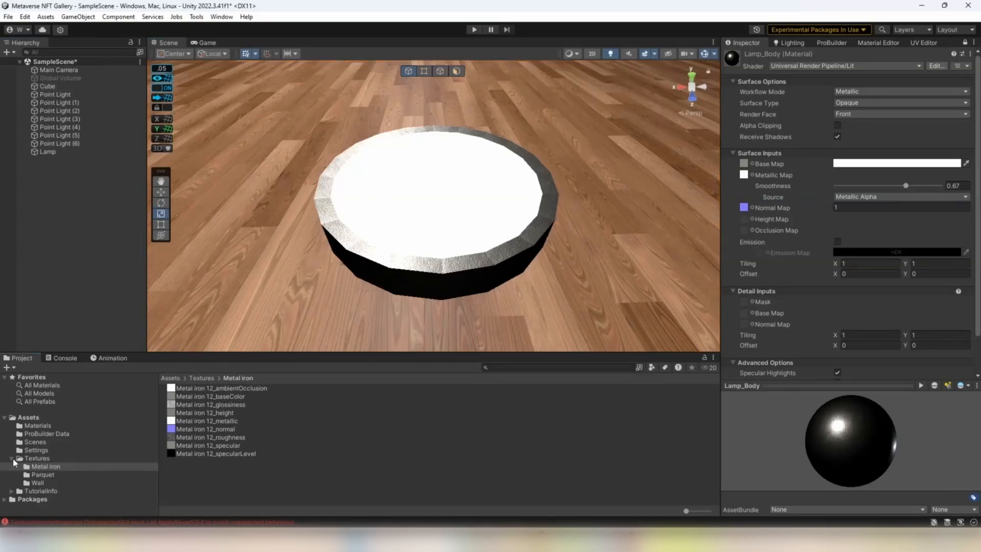
click(46, 418)
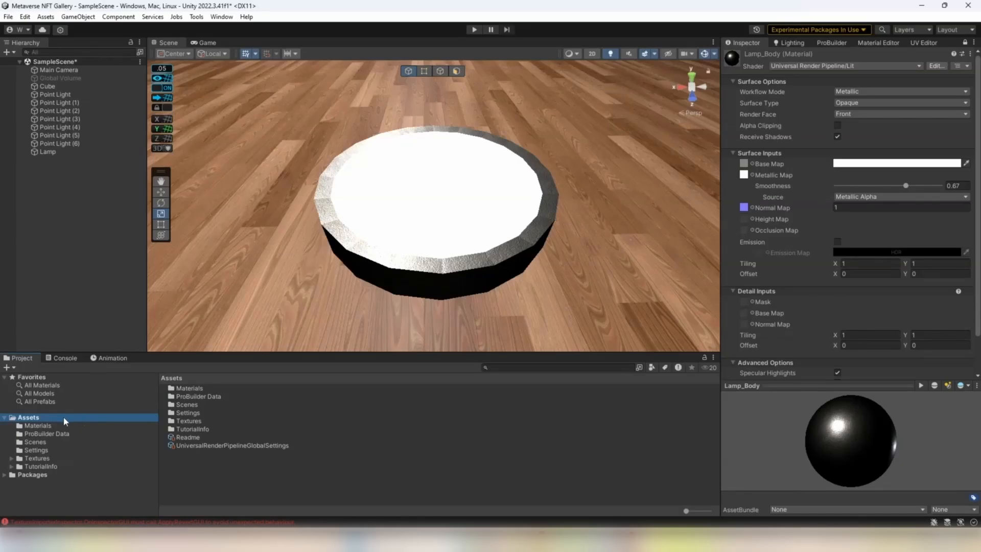
right_click(53, 419)
mouse_move(120, 123)
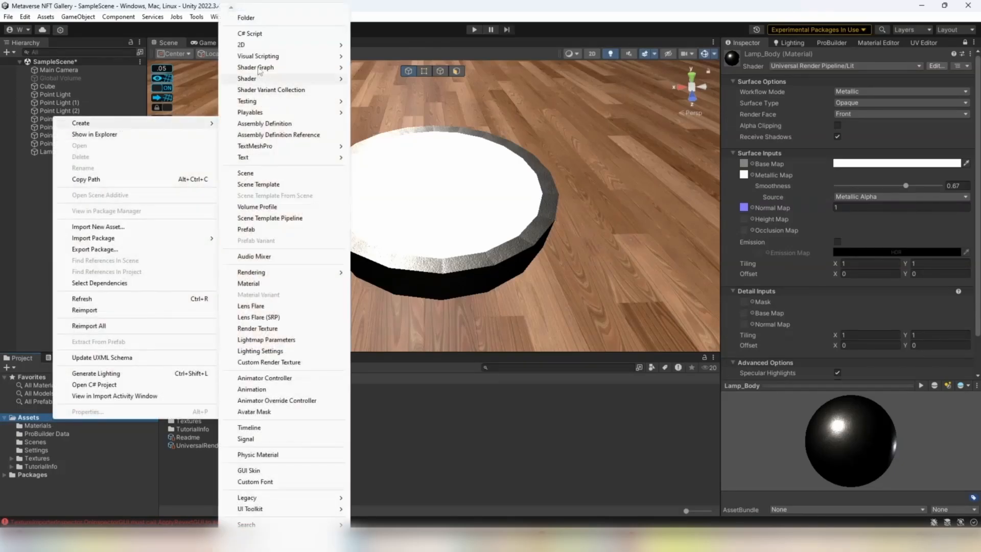
click(273, 23)
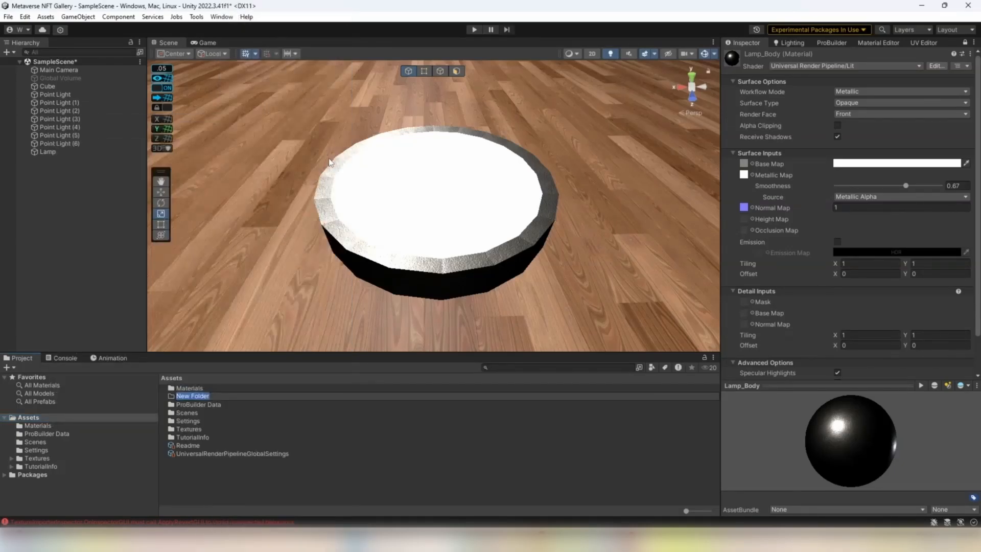
text(Prefabs)
key(Return)
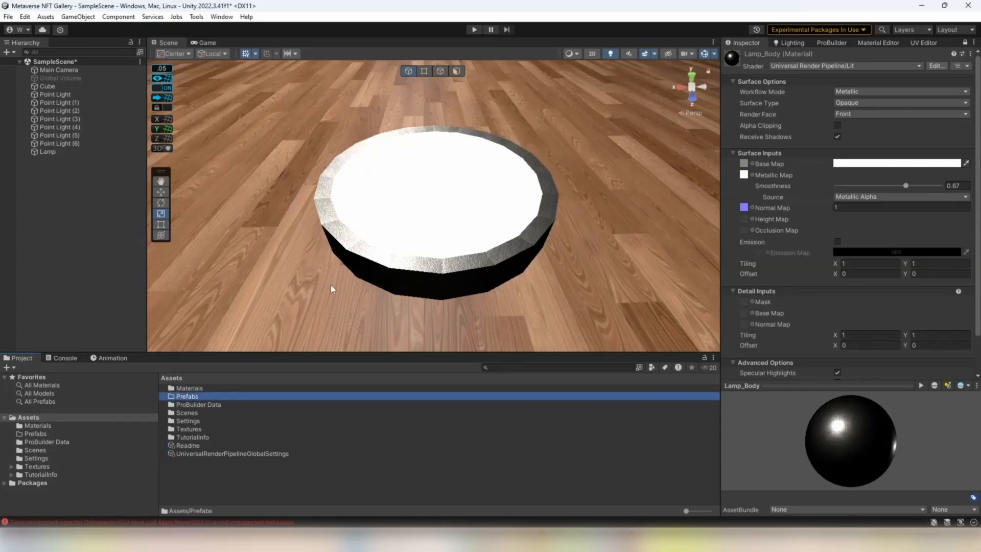
- Examine the room's point lights from outside and the finished lamp on the floor from close up
click(344, 286)
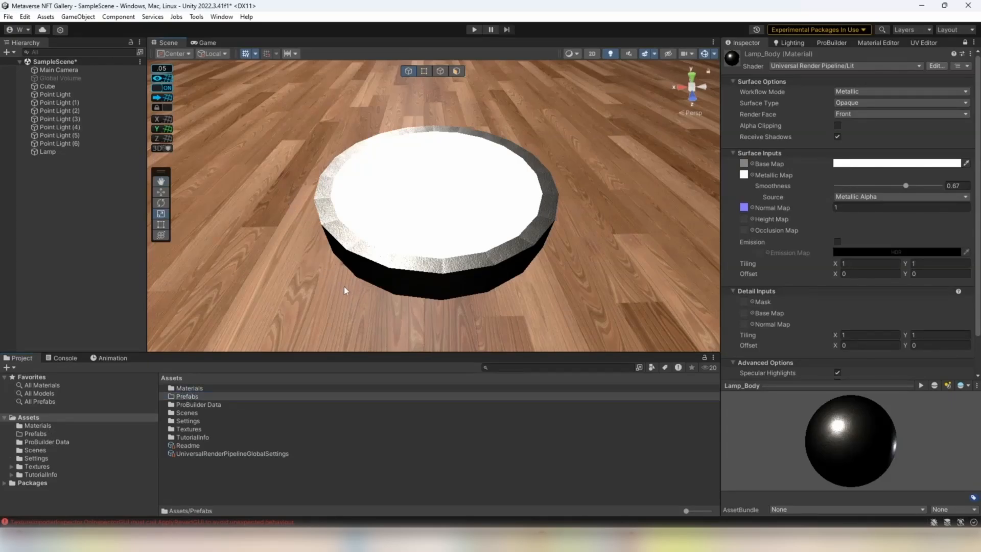
click(65, 95)
click(65, 106)
key(s)
right_drag(409, 215, 352, 72)
key(w)
double_click(59, 102)
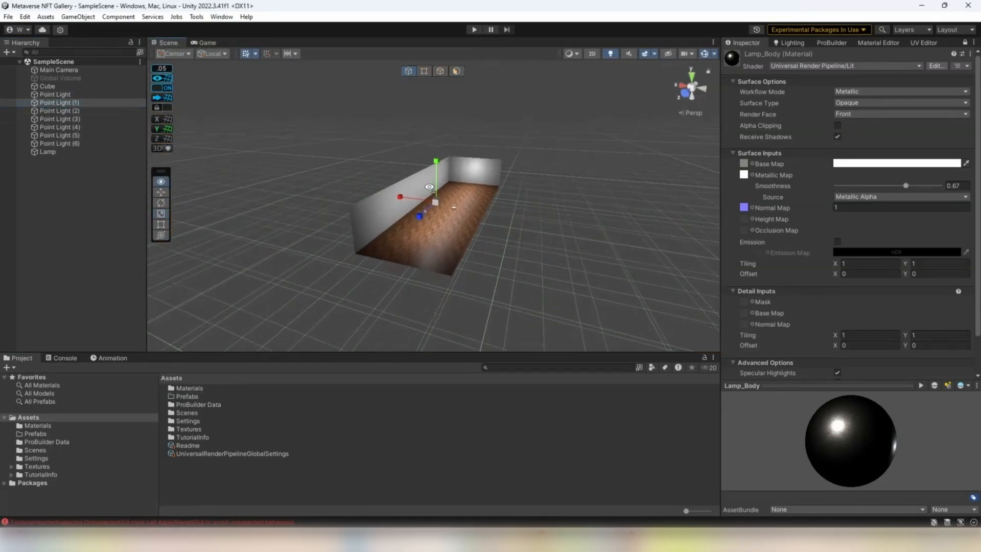
click(61, 111)
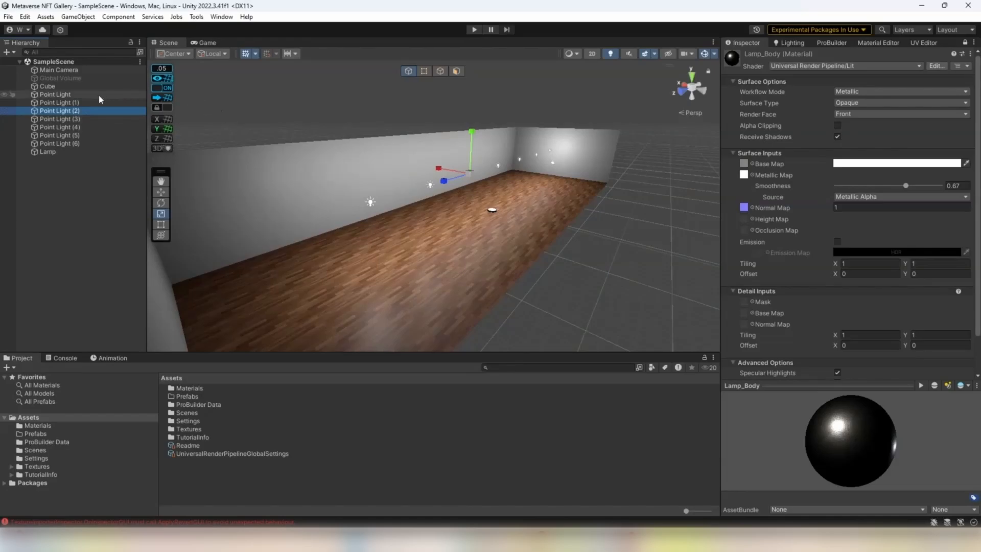
click(76, 94)
click(91, 87)
right_drag(315, 138, 472, 207)
key(w)
key(s)
key(w)
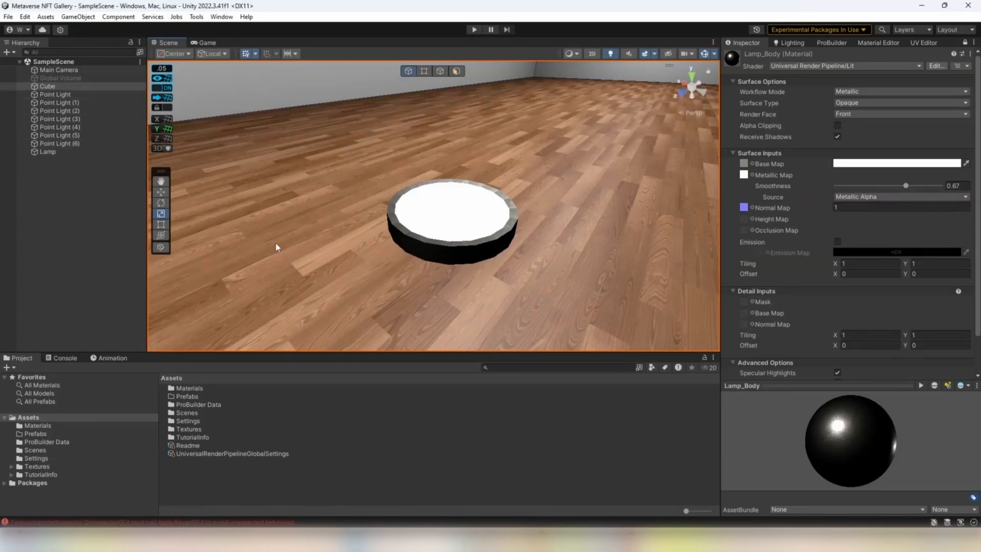
- Focus on Point Light (1), unlock the Inspector and lower the light's intensity to 1.69
double_click(82, 103)
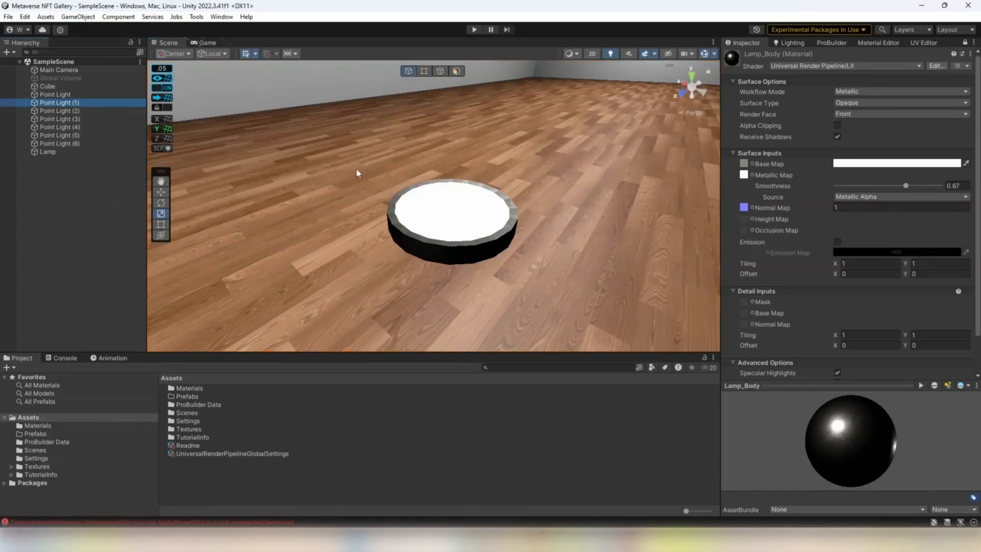
key(r)
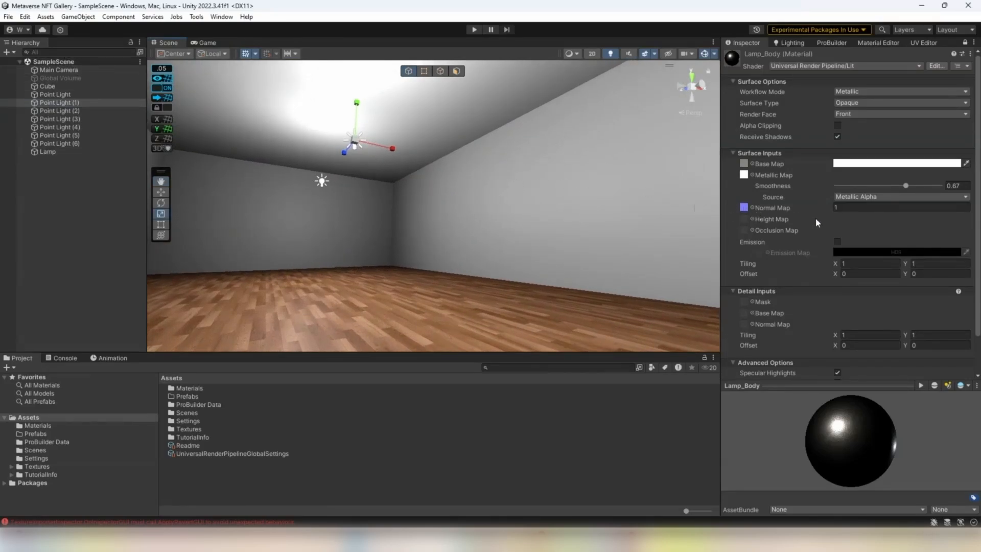
click(965, 42)
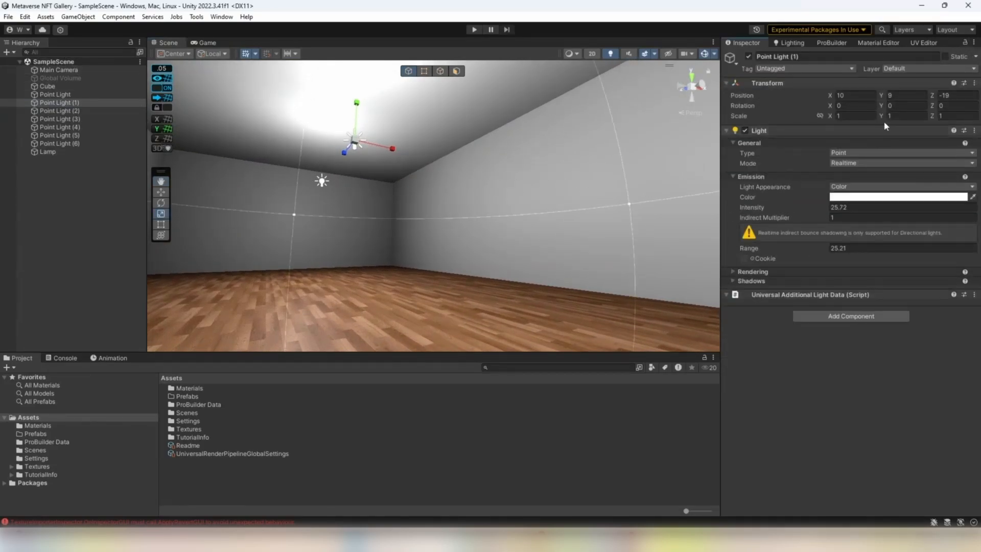
alt+drag(586, 152, 526, 133)
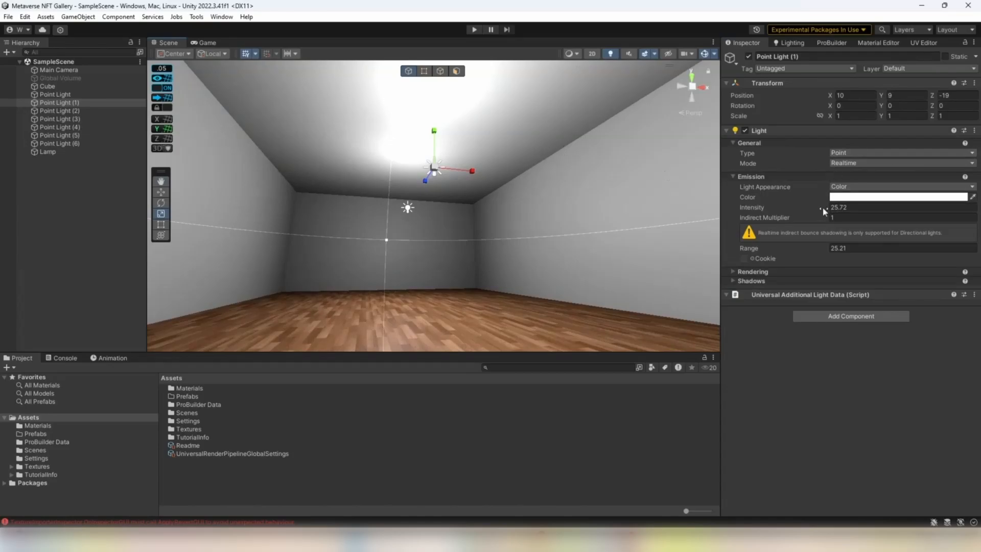
drag(820, 204, 417, 204)
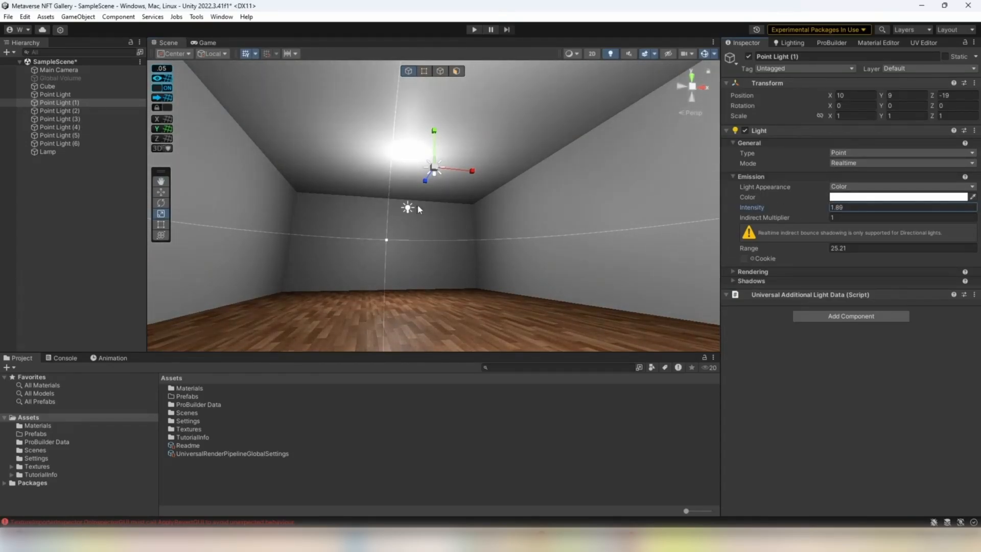
- Undo the intensity reduction on Point Light (1) and clear the selection
right_drag(480, 178, 580, 214)
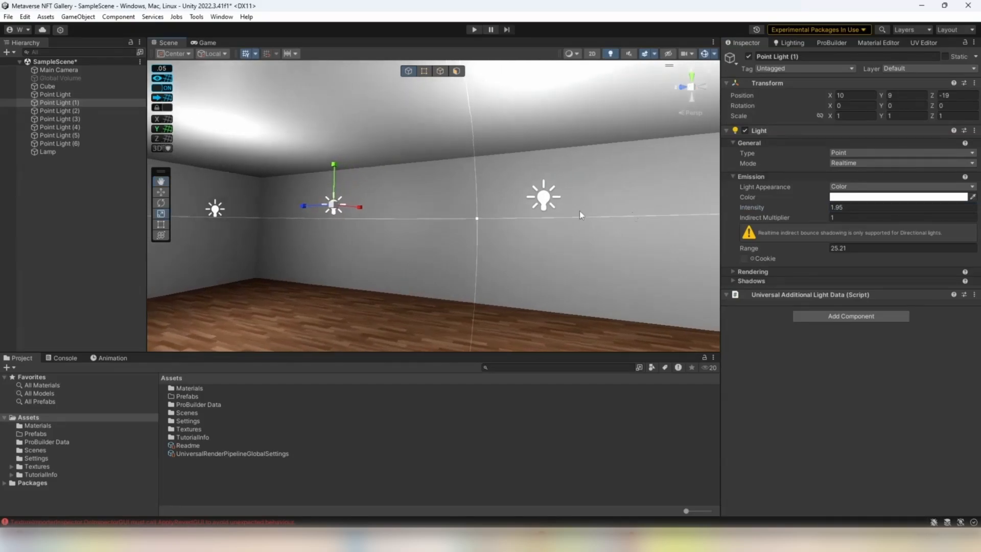
click(73, 111)
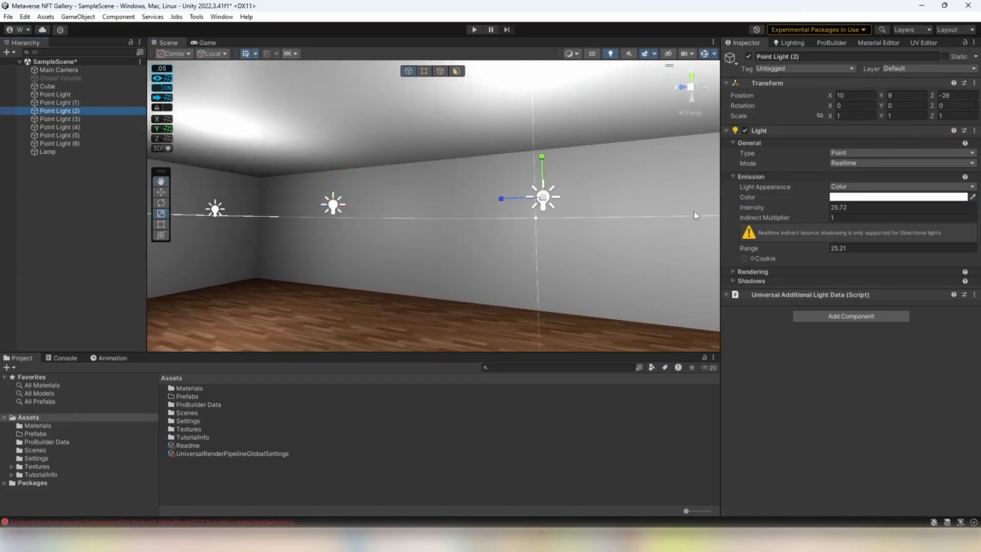
mouse_move(558, 169)
right_down()
mouse_move(635, 167)
mouse_move(534, 155)
mouse_move(557, 162)
right_up()
key(w)
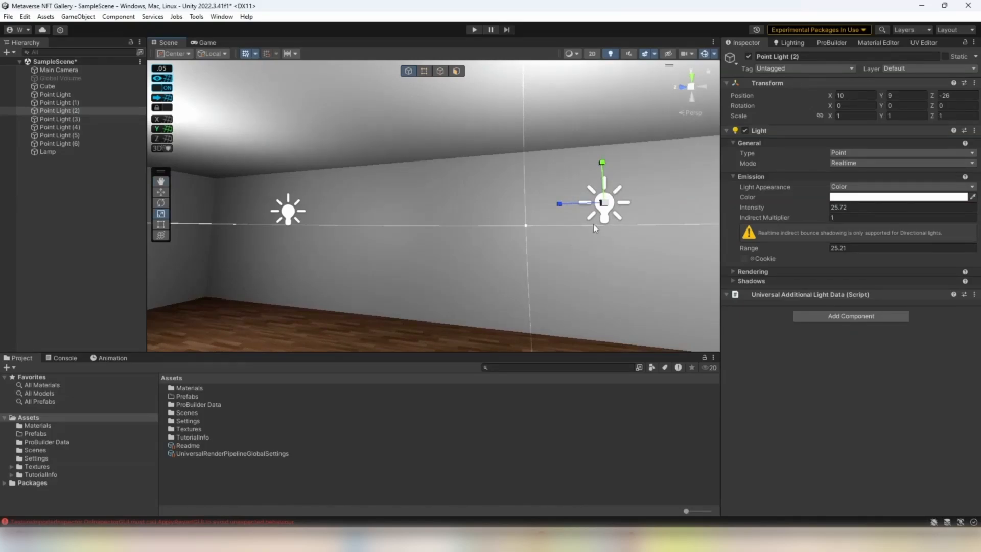
key(ctrl+z)
key(ctrl+z)
right_drag(616, 201, 604, 199)
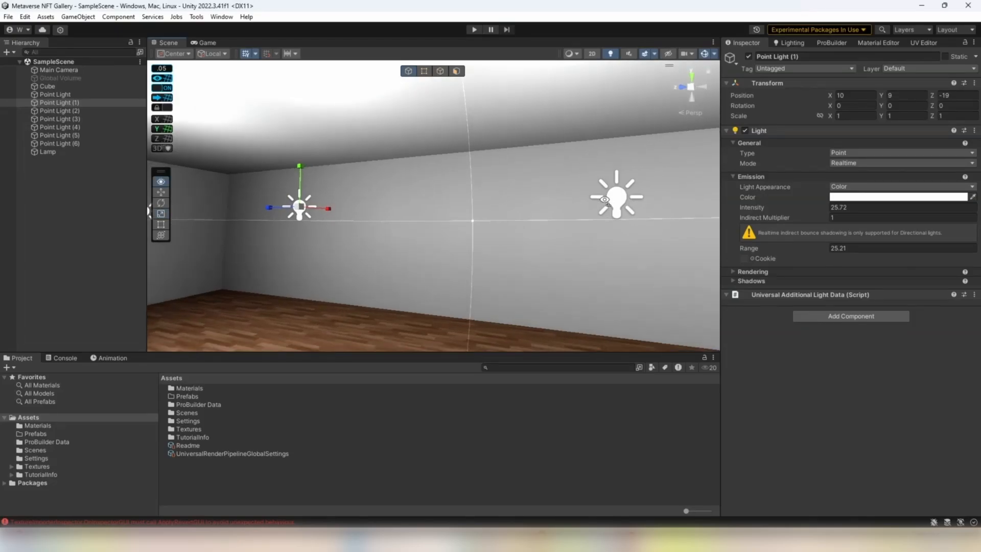
click(60, 184)
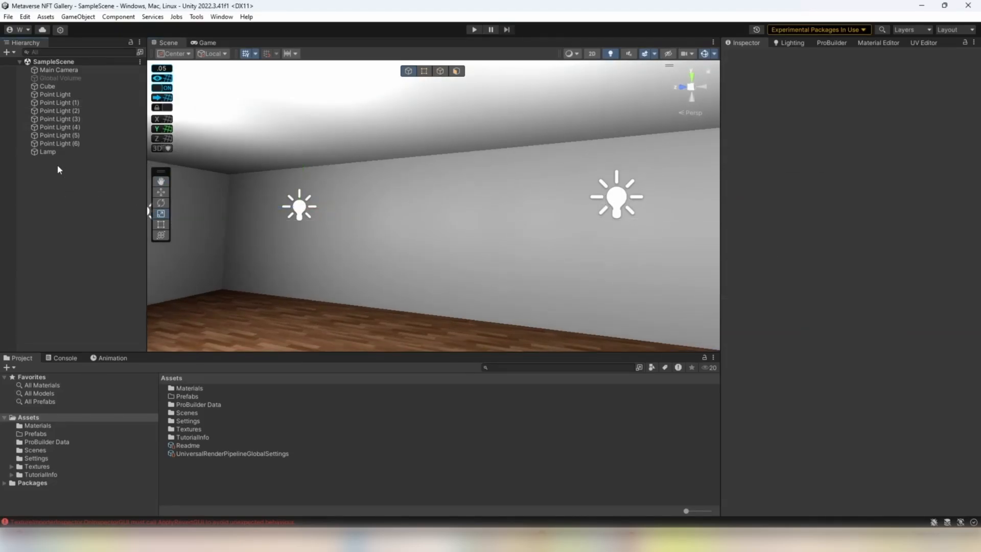
- Focus on the Lamp object and rename it as LampBody
double_click(47, 152)
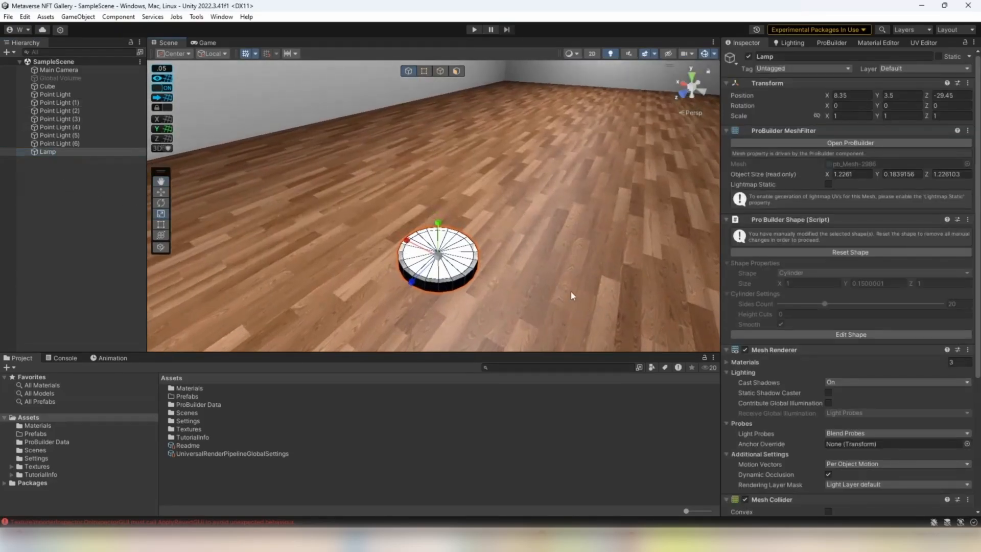
right_drag(516, 249, 518, 248)
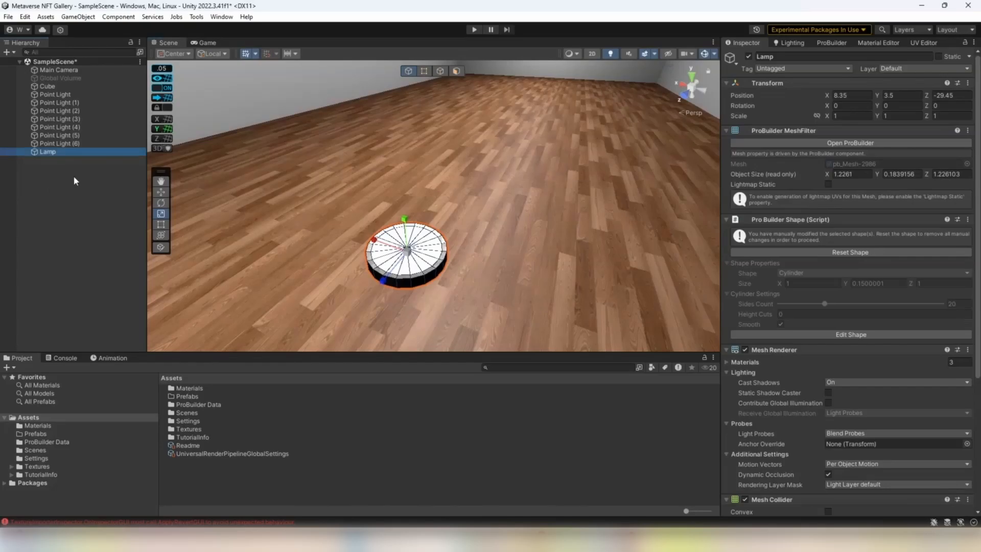
key(F2)
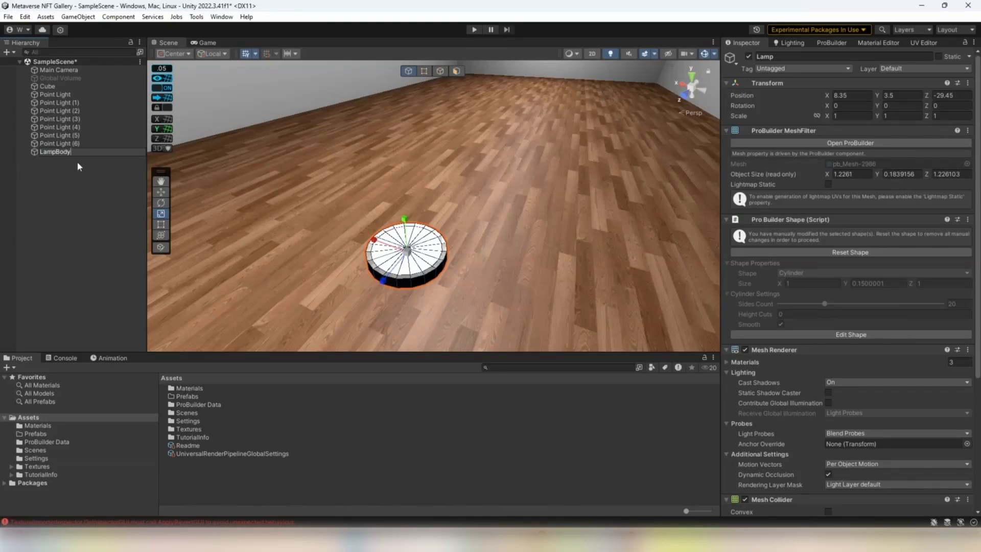
text(Body)
click(78, 166)
click(39, 152)
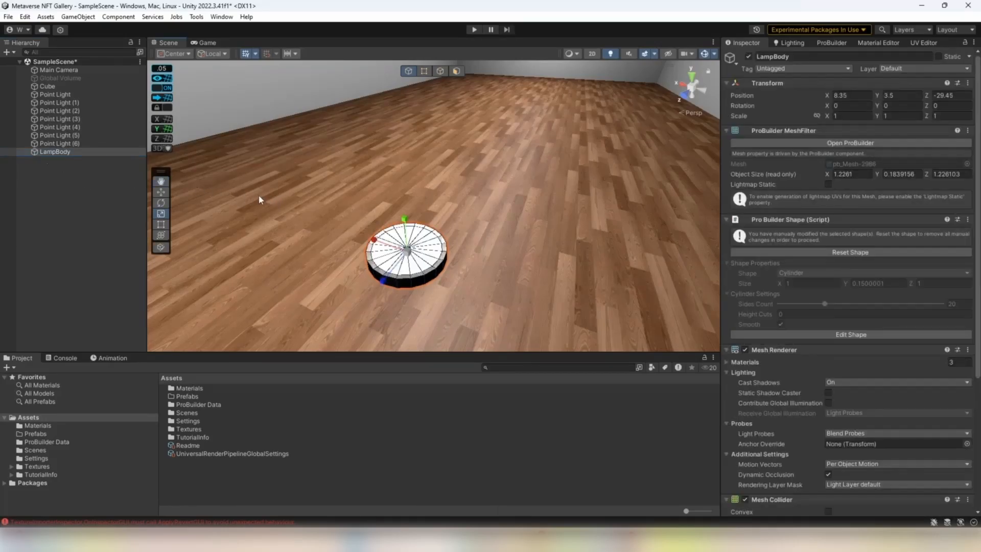
- Create an empty object at the root of the scene and name it Lamp
right_click(73, 178)
click(60, 198)
right_click(60, 197)
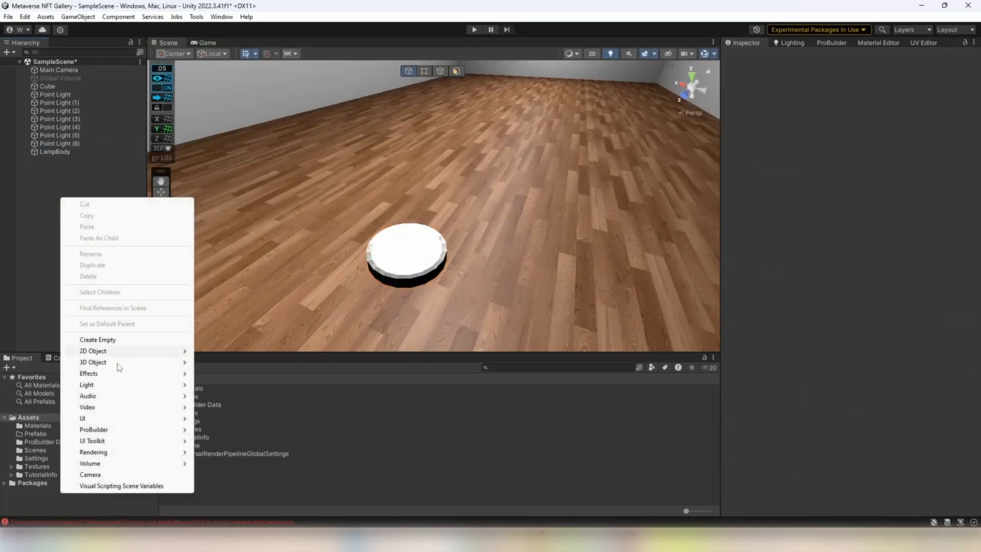
click(117, 339)
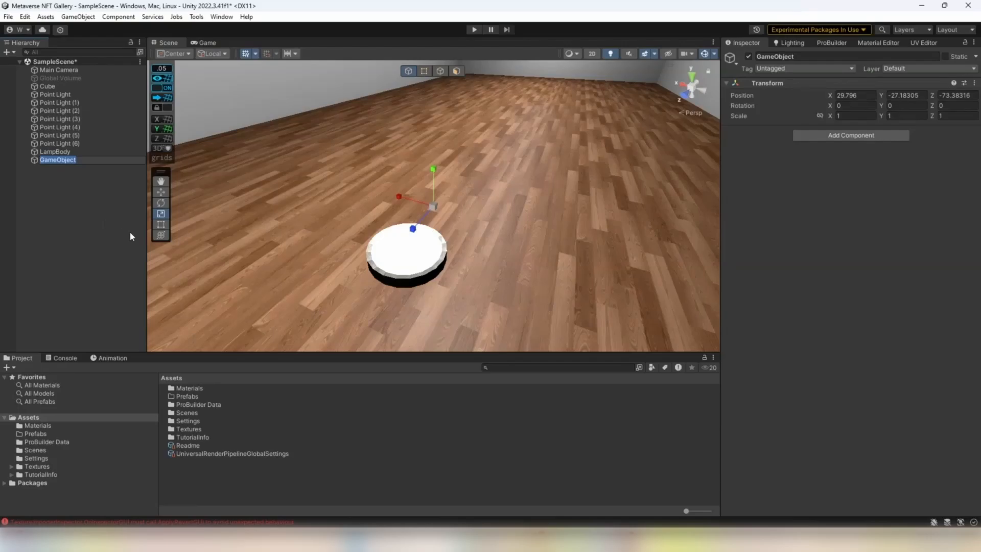
text(Lamp)
click(109, 226)
- Reset the transform of the empty Lamp object
click(56, 152)
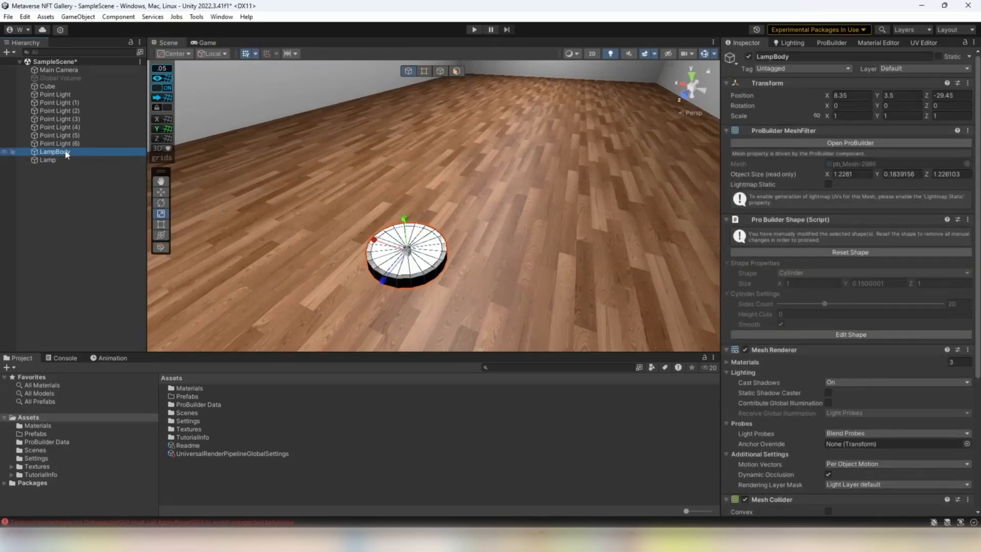
click(50, 159)
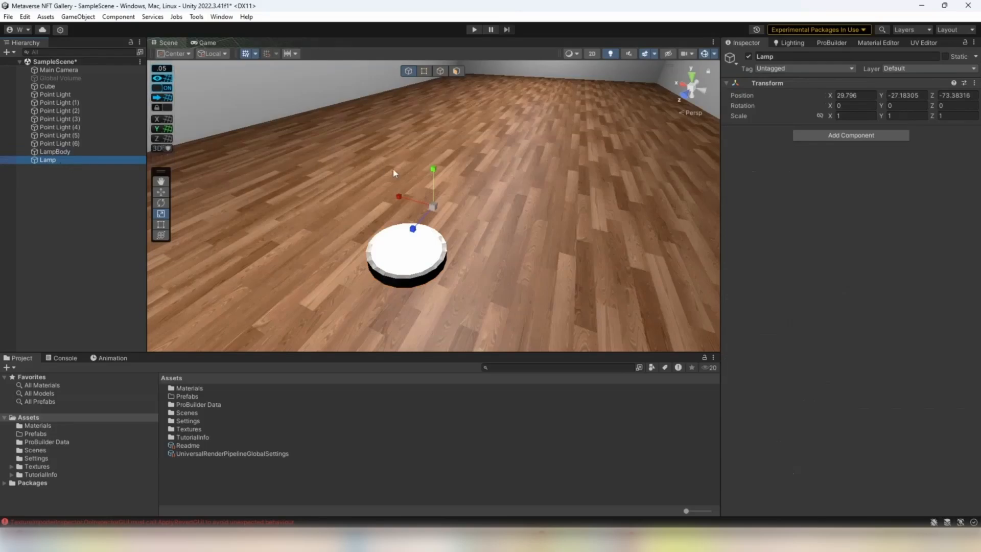
click(975, 83)
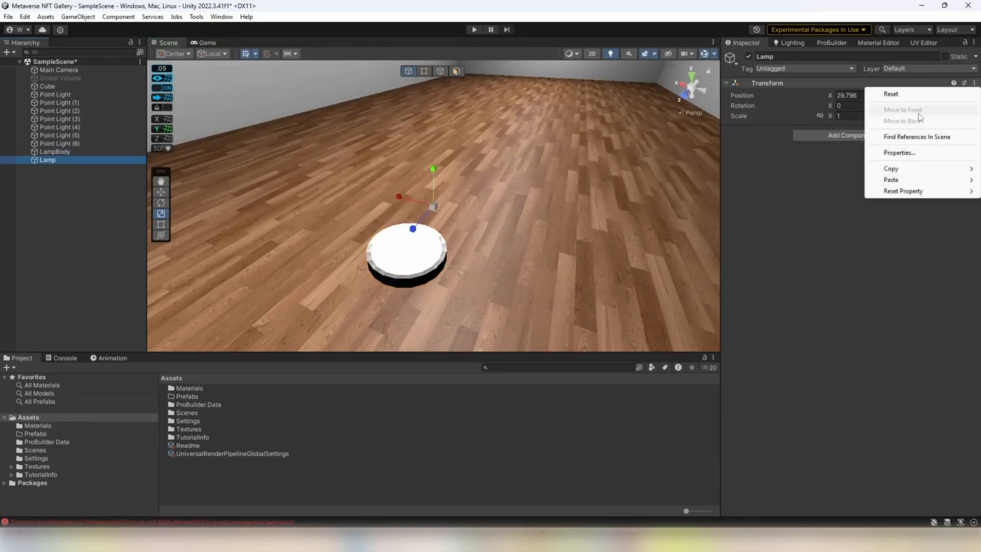
click(892, 94)
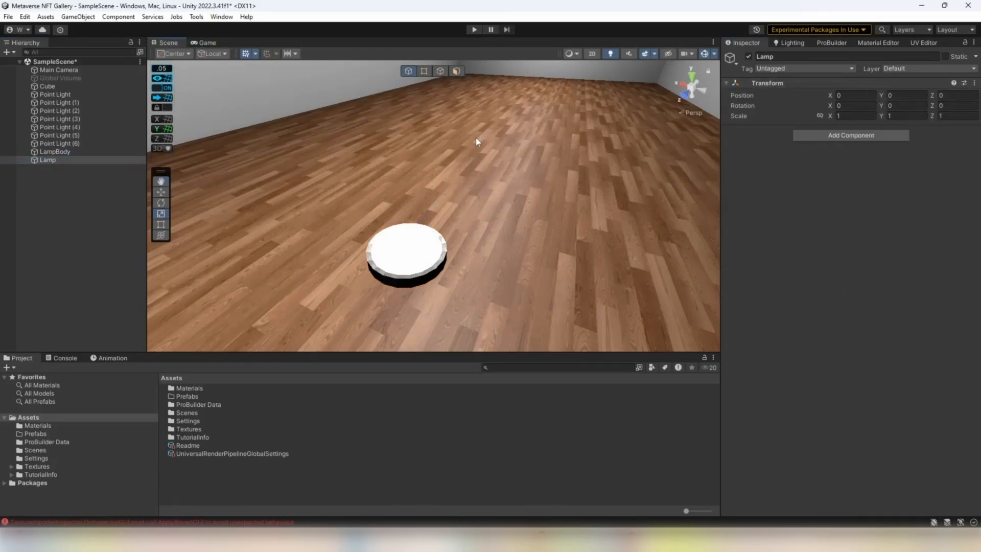
key(f)
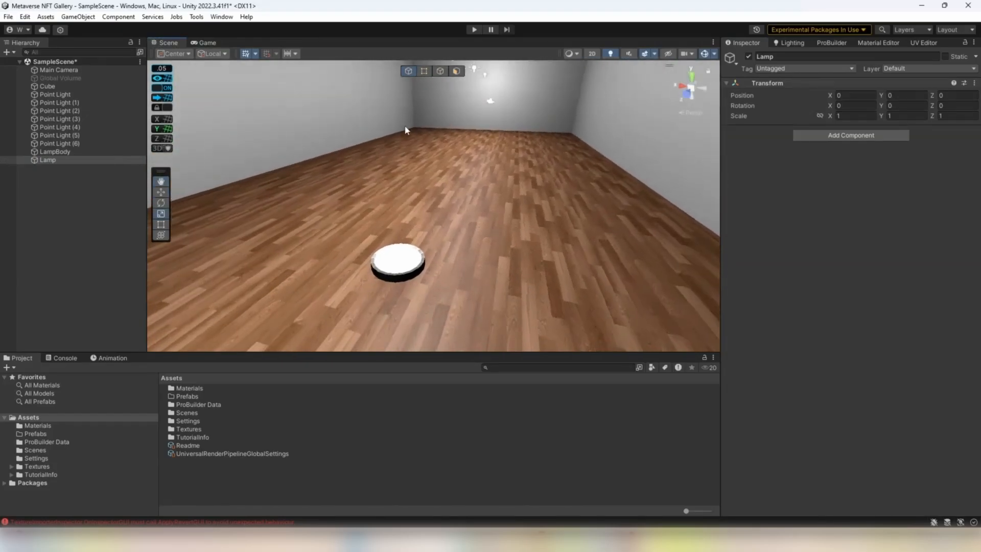
- Copy LampBody's position and paste it onto the empty Lamp object
alt+drag(492, 118, 439, 204)
click(440, 204)
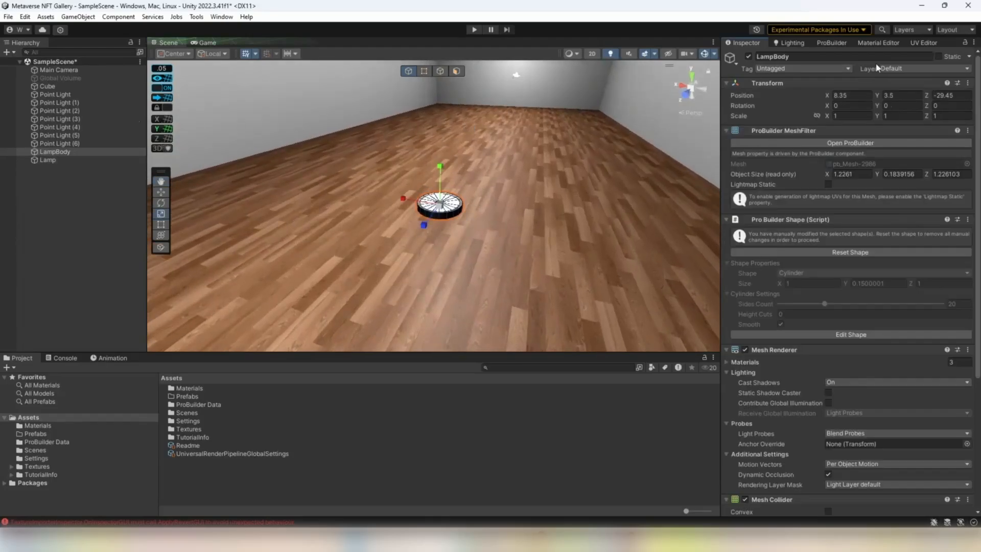
click(968, 83)
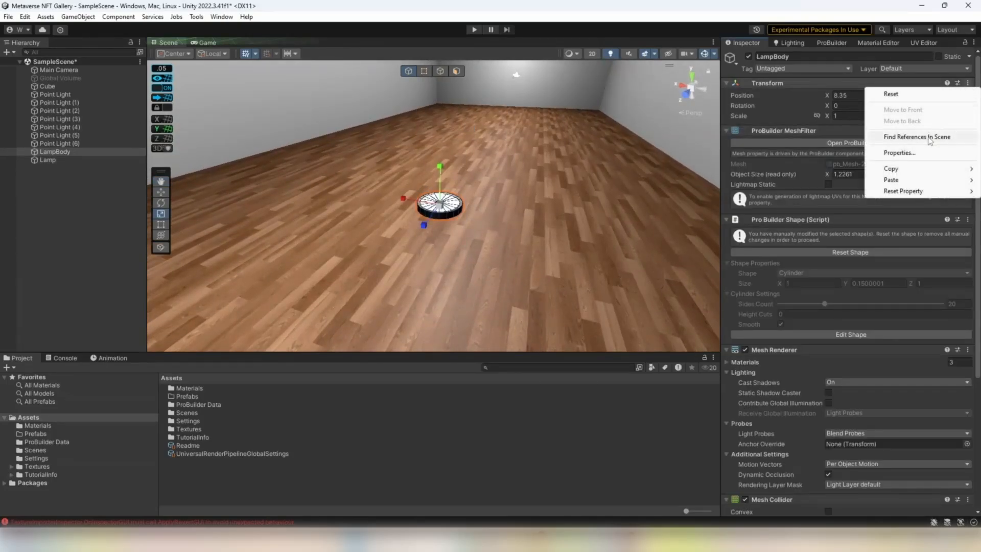
mouse_move(892, 168)
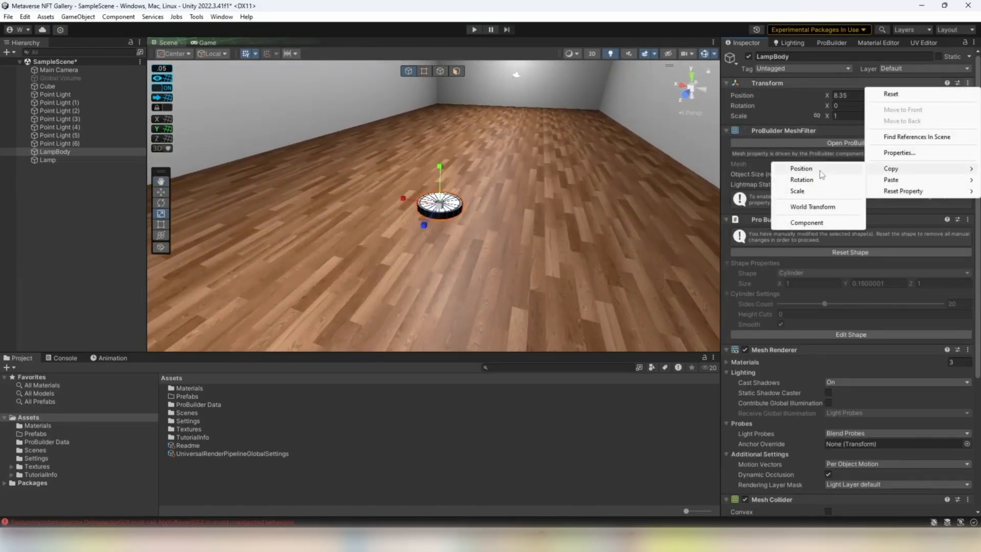
click(817, 170)
click(47, 160)
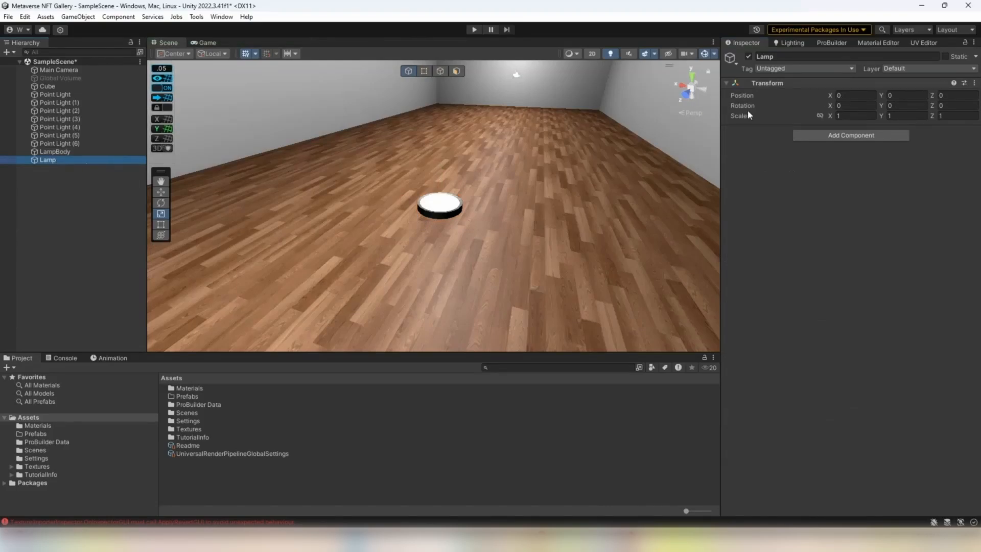
click(975, 83)
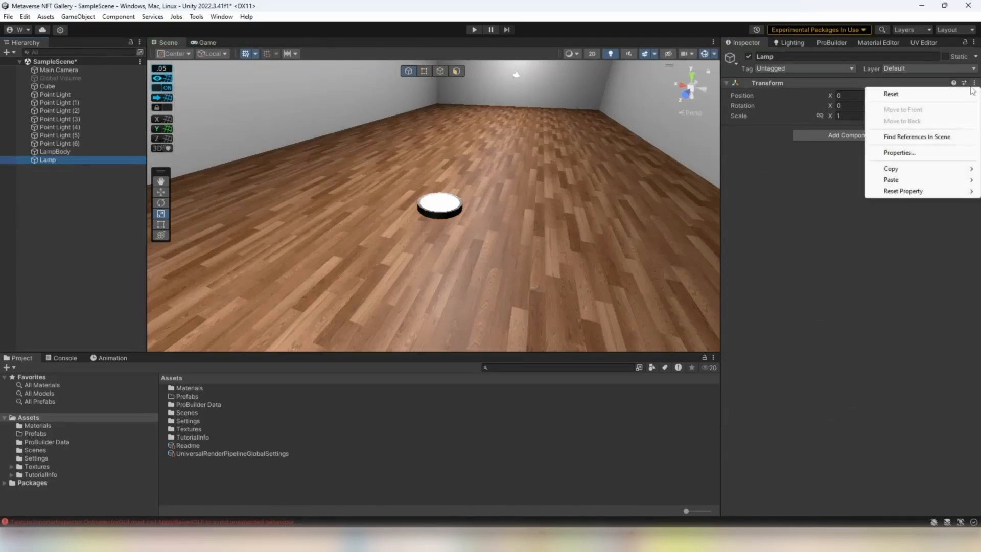
mouse_move(907, 180)
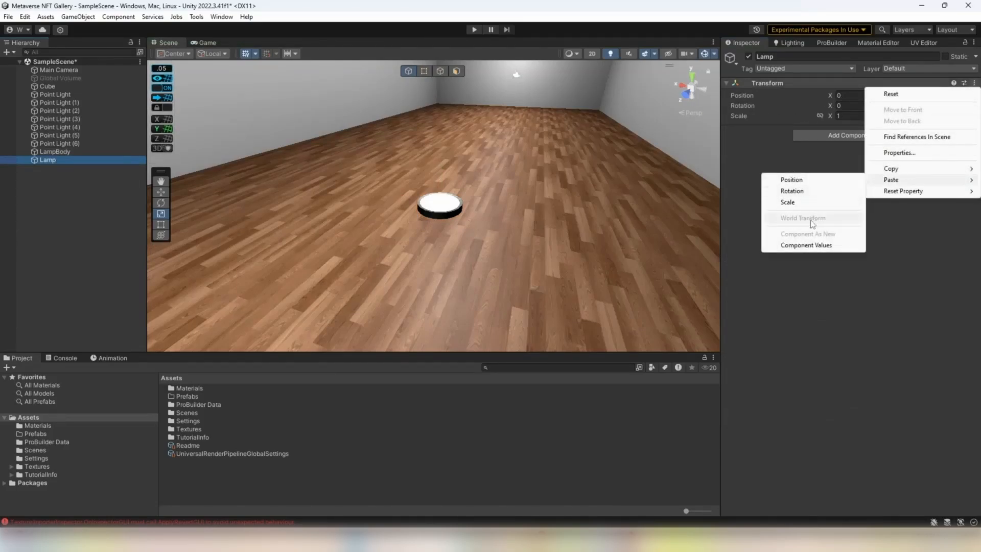
click(816, 183)
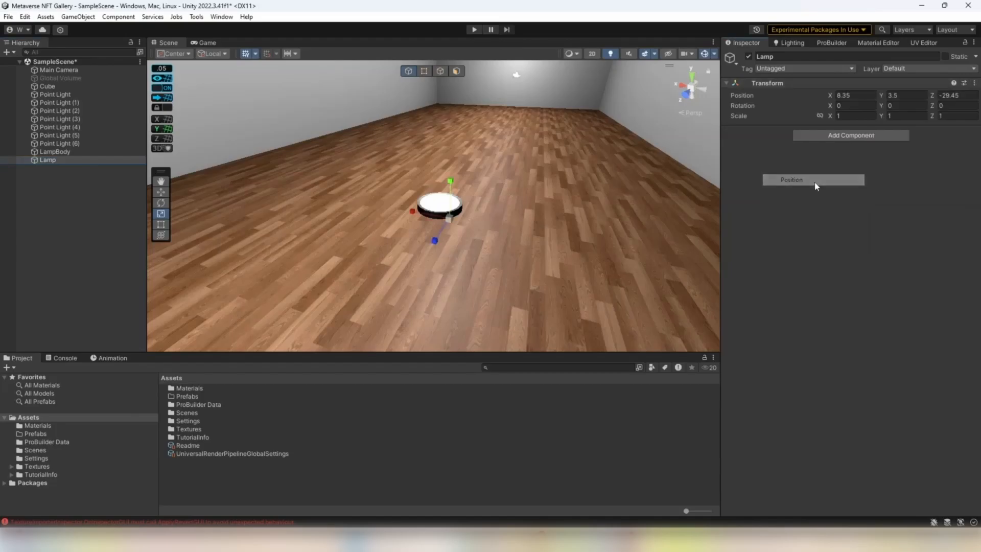
- Switch to the Move tool and make LampBody a child of the Lamp object
right_drag(539, 144, 568, 240)
key(w)
key(w)
click(62, 153)
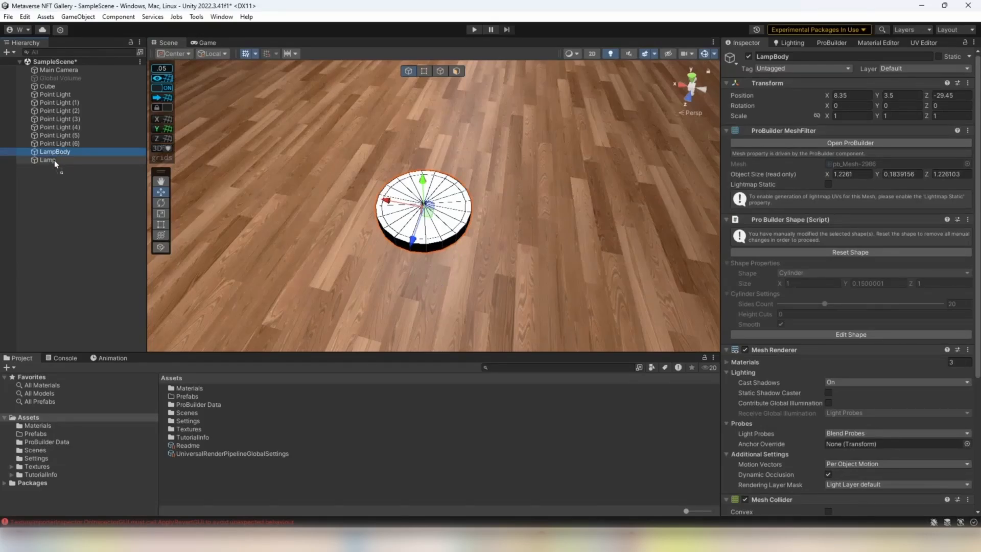
drag(54, 160, 54, 161)
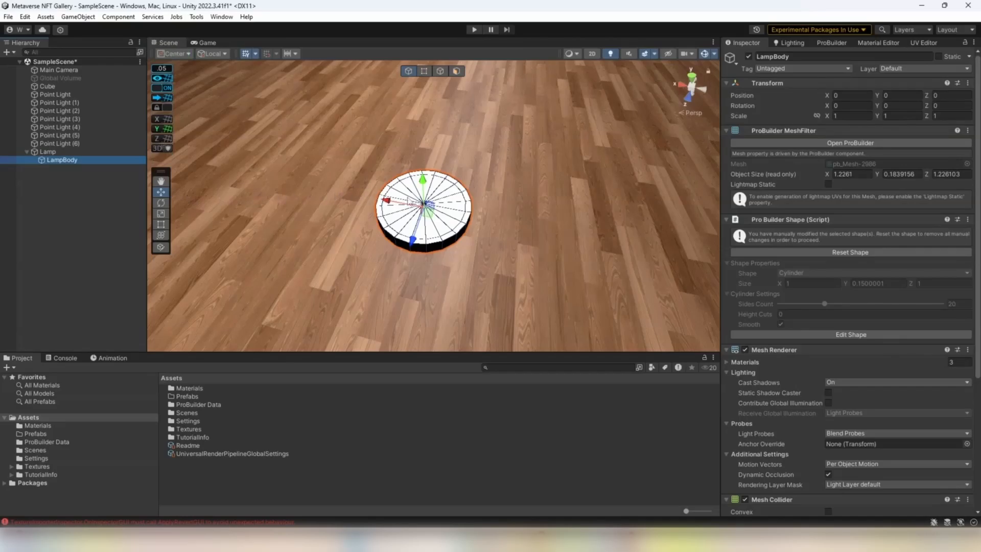
- Compare the transforms and pivots of the parent Lamp and its child LampBody
mouse_move(502, 191)
right_down()
mouse_move(510, 193)
mouse_move(488, 198)
right_up()
click(70, 222)
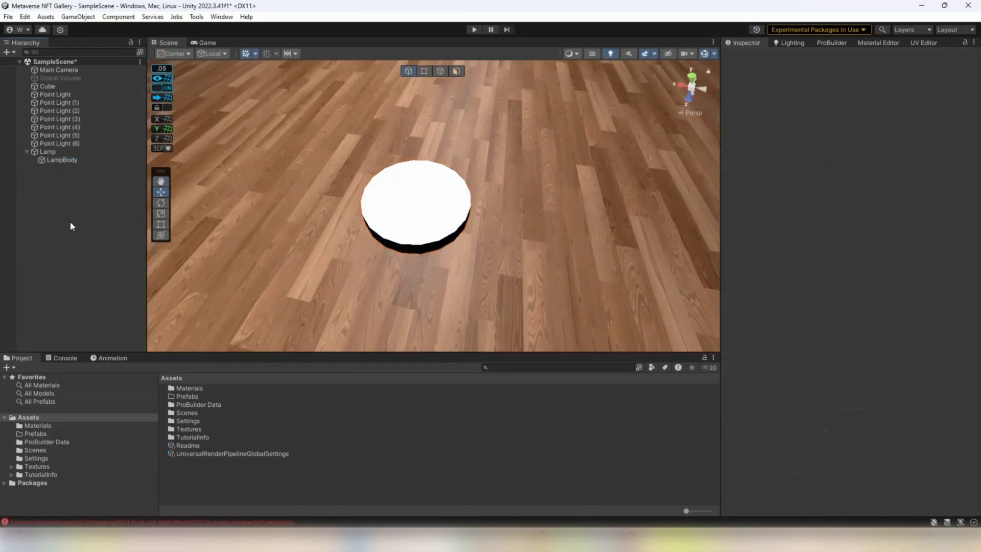
click(48, 152)
scroll(358, 173, up, 2)
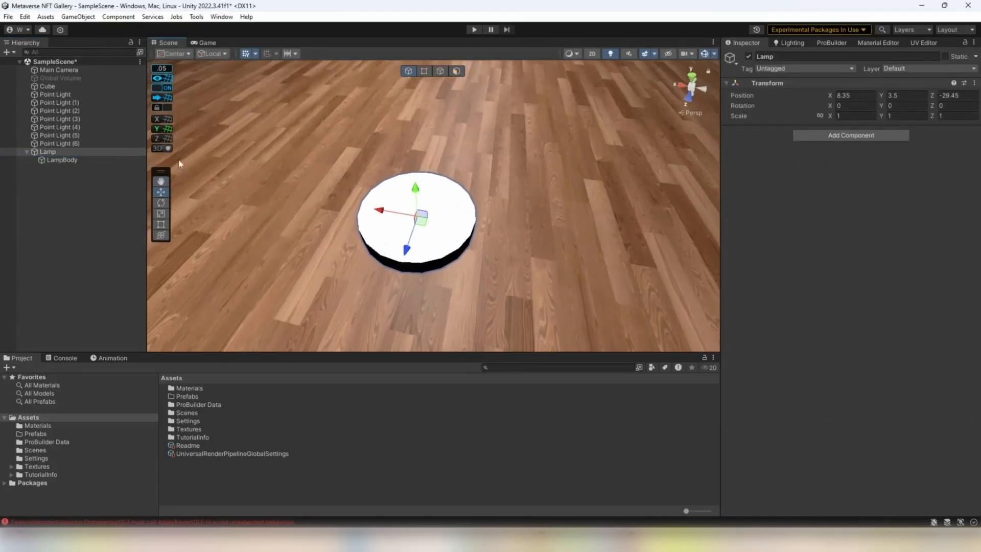
click(60, 143)
click(65, 151)
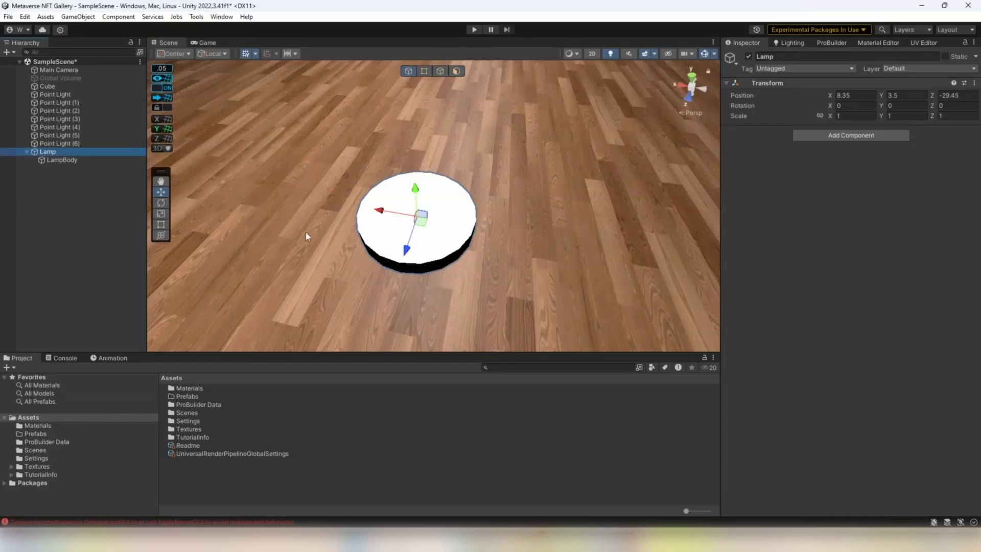
right_drag(353, 194, 355, 198)
click(77, 160)
right_drag(488, 222, 496, 213)
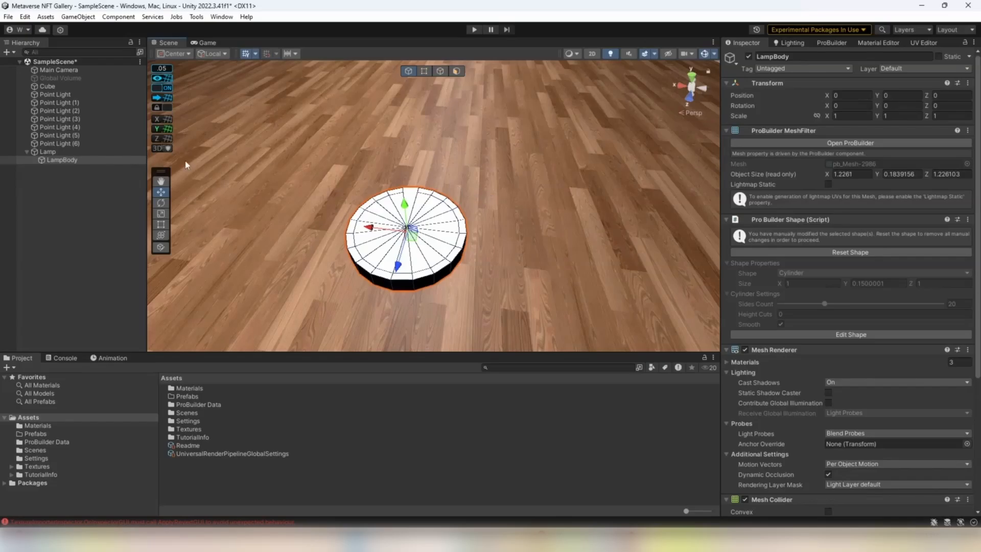
right_drag(415, 218, 410, 221)
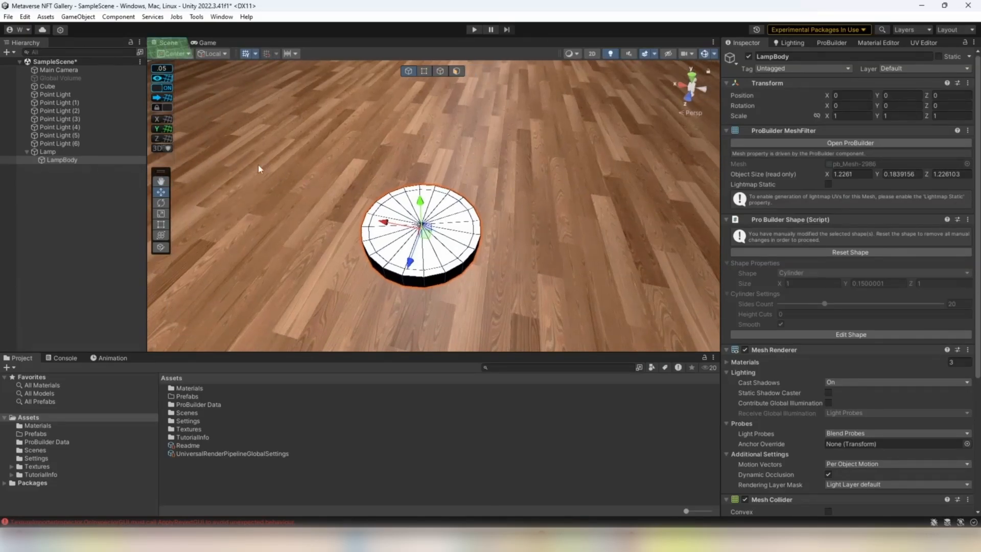
- Move Point Light (3) down to just above the lamp, at about X 9.2, Y 3.95, Z -30.3
double_click(69, 95)
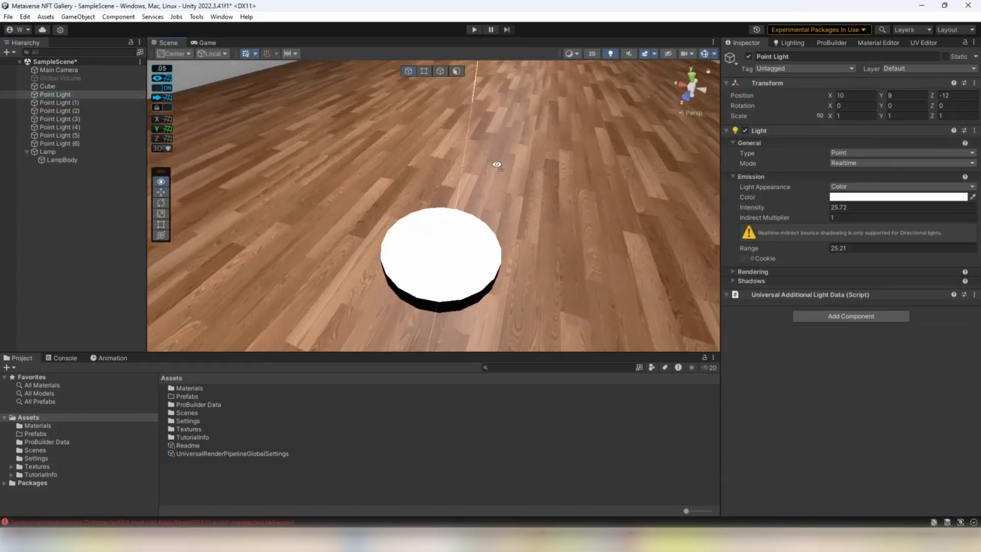
mouse_move(394, 102)
right_down()
mouse_move(408, 92)
mouse_move(401, 100)
mouse_move(394, 87)
mouse_move(403, 105)
mouse_move(388, 117)
right_up()
double_click(80, 143)
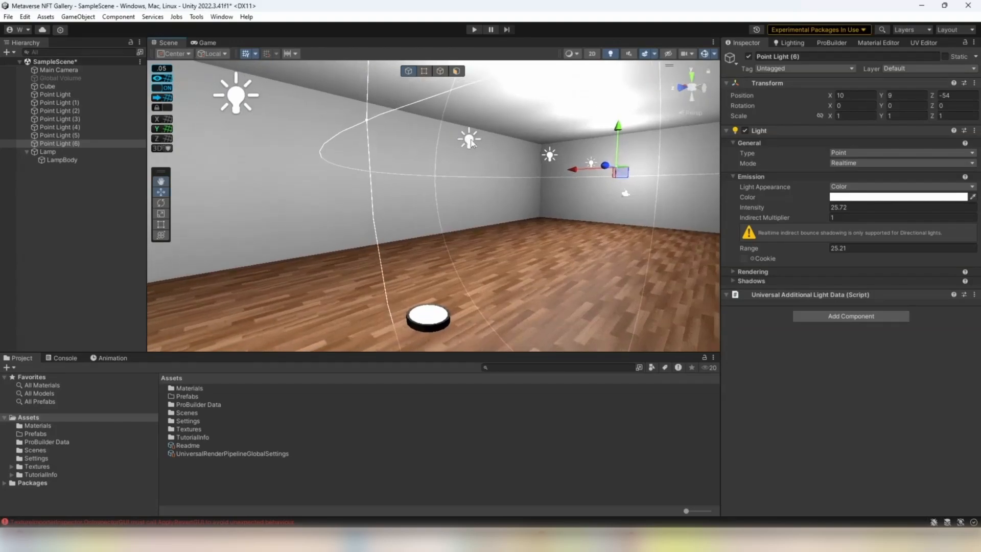
double_click(60, 119)
drag(478, 84, 477, 202)
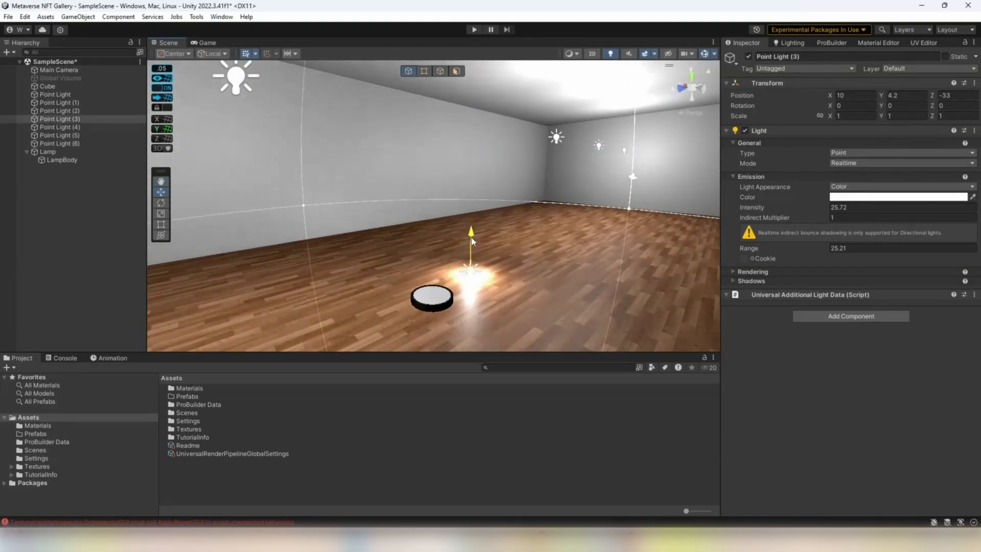
right_drag(477, 202, 486, 258)
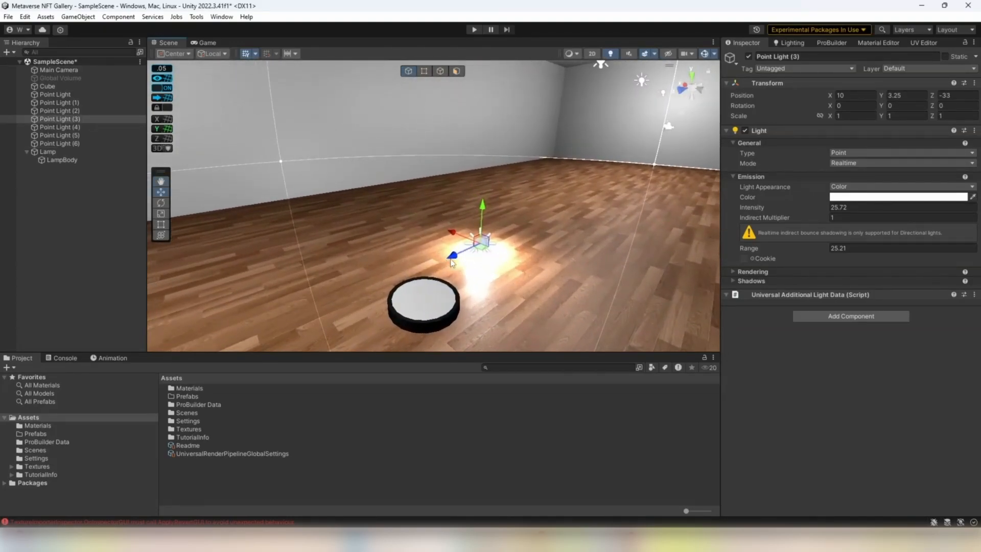
drag(456, 254, 439, 227)
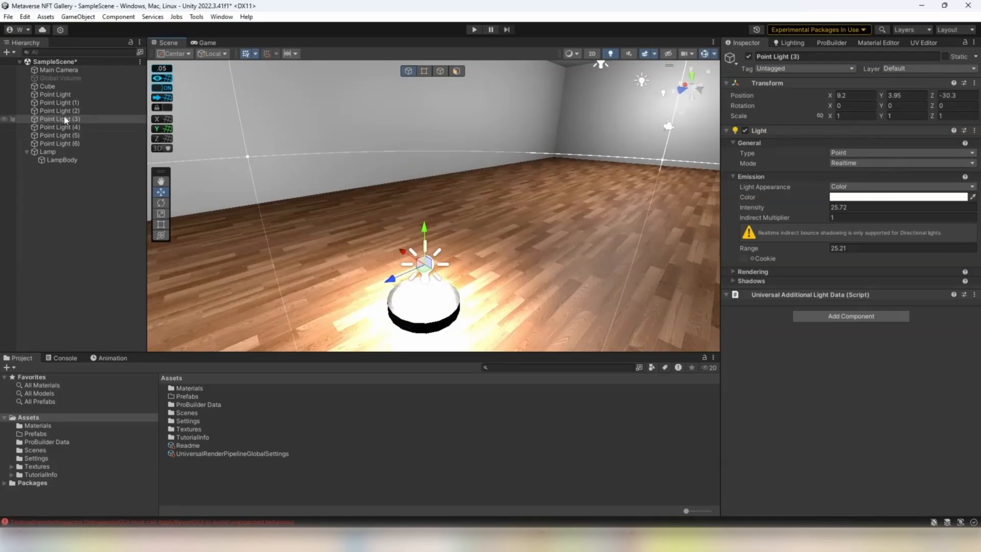
- Make Point Light (3) a child of the Lamp object and rename it Light
drag(85, 150, 70, 152)
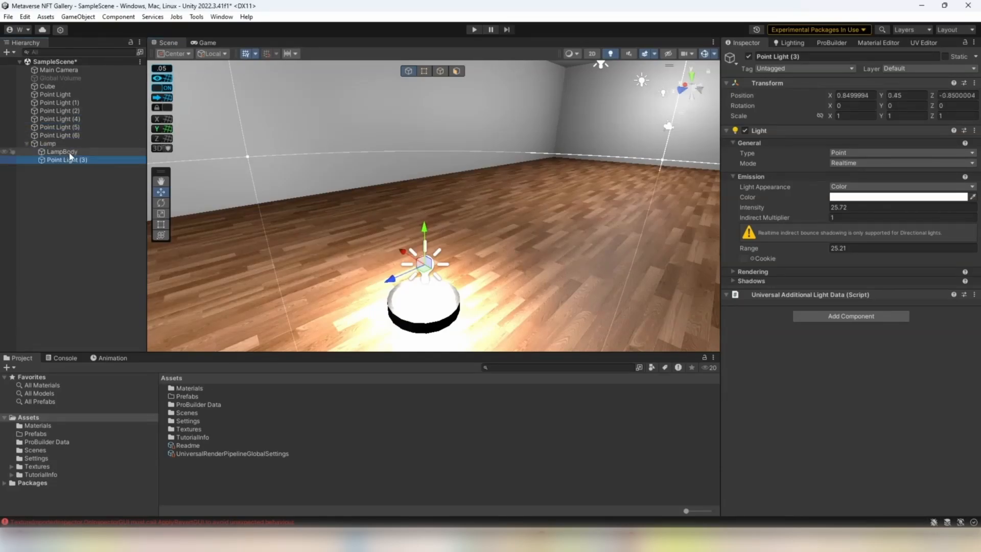
key(ctrl+s)
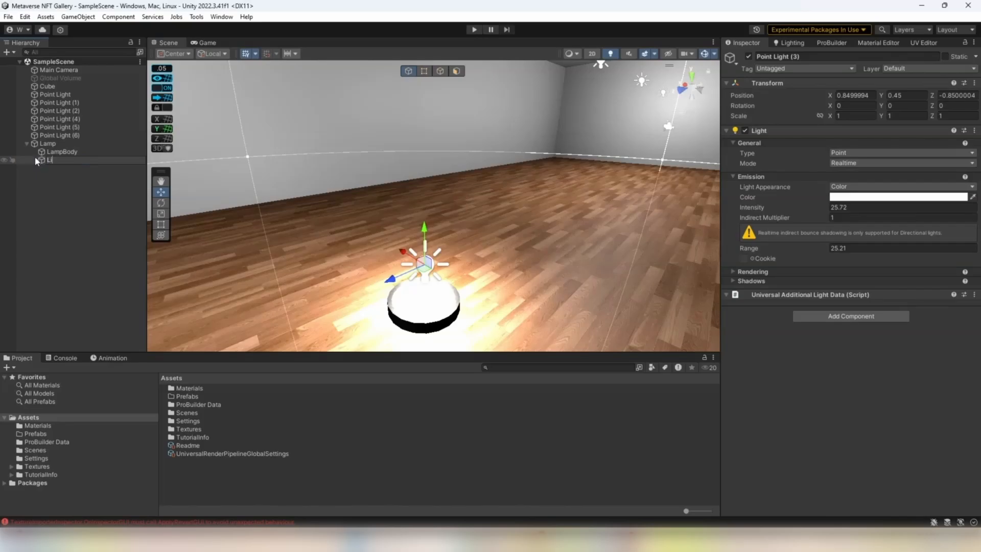
click(69, 213)
- Create a prefab from the Lamp object in the Prefabs folder
click(48, 144)
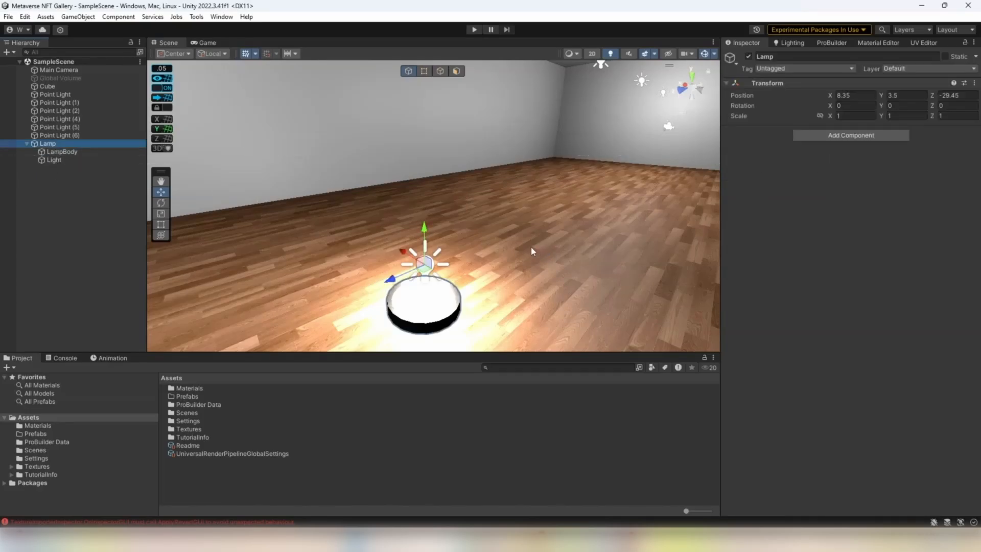
key(f)
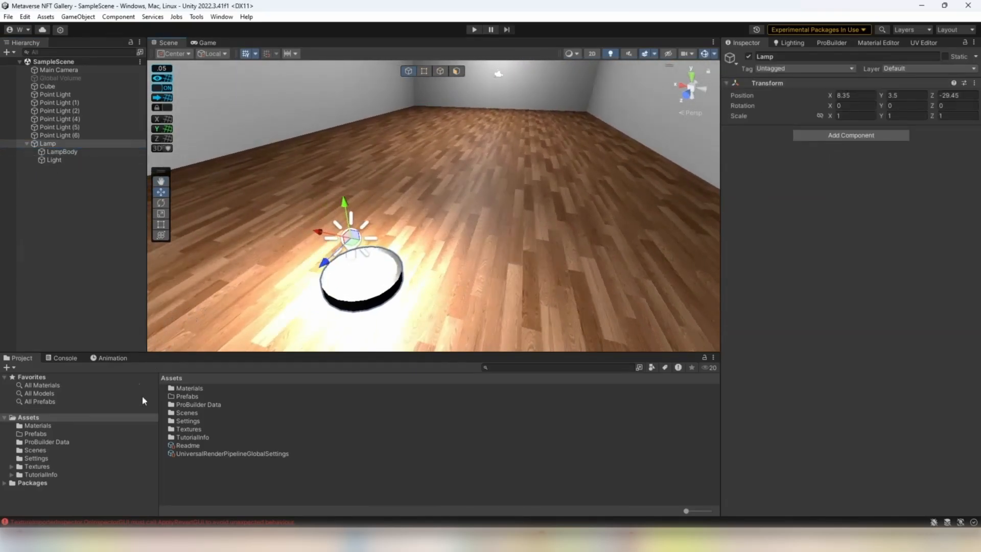
click(61, 434)
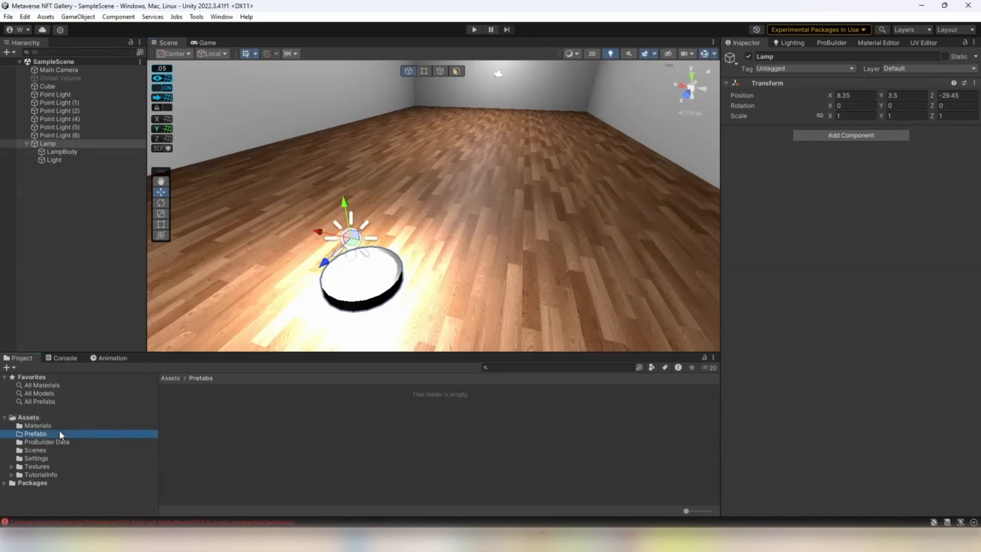
drag(48, 144, 236, 445)
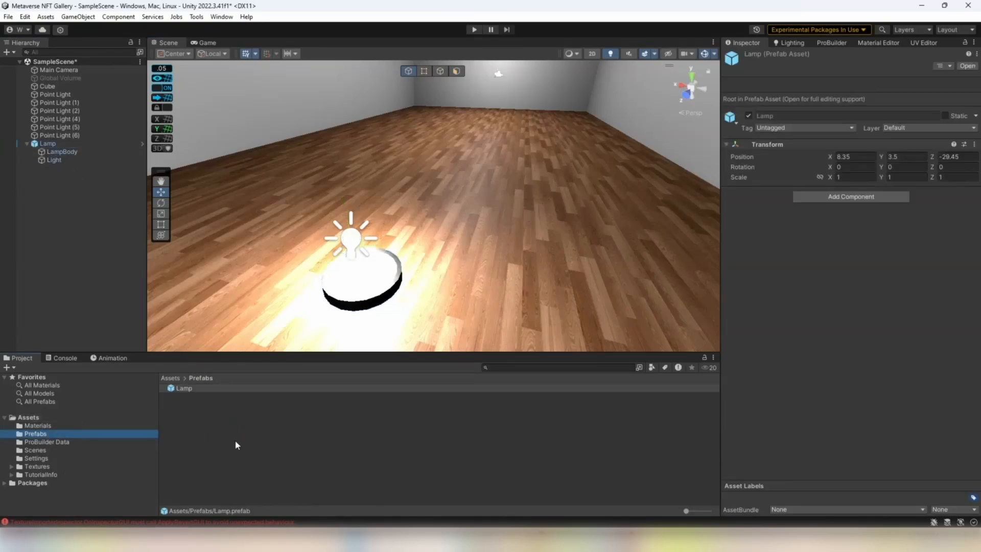
- Delete the remaining standalone lights, from Point Light through Point Light (6), keeping the Lamp object
right_click(317, 287)
right_drag(437, 304, 460, 307)
key(a)
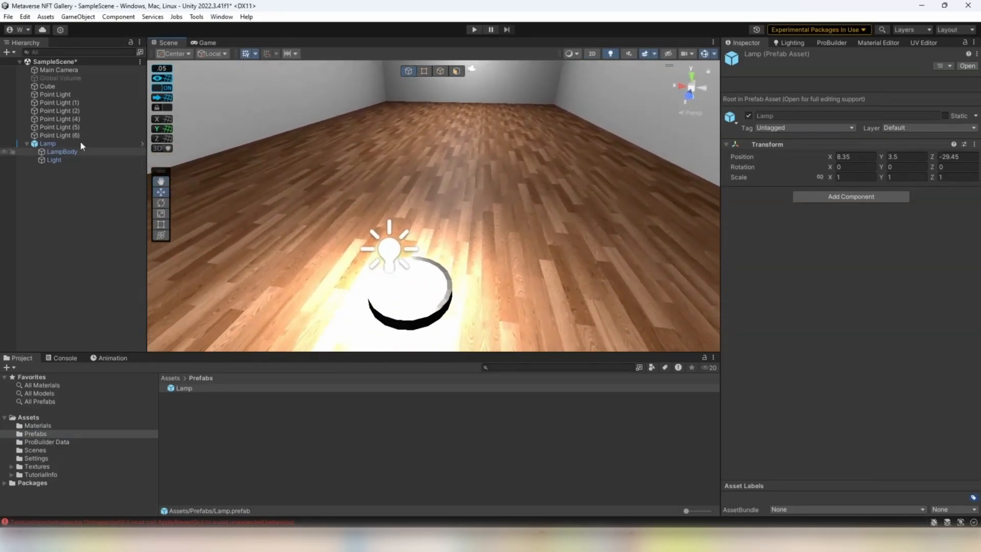
click(81, 143)
click(66, 135)
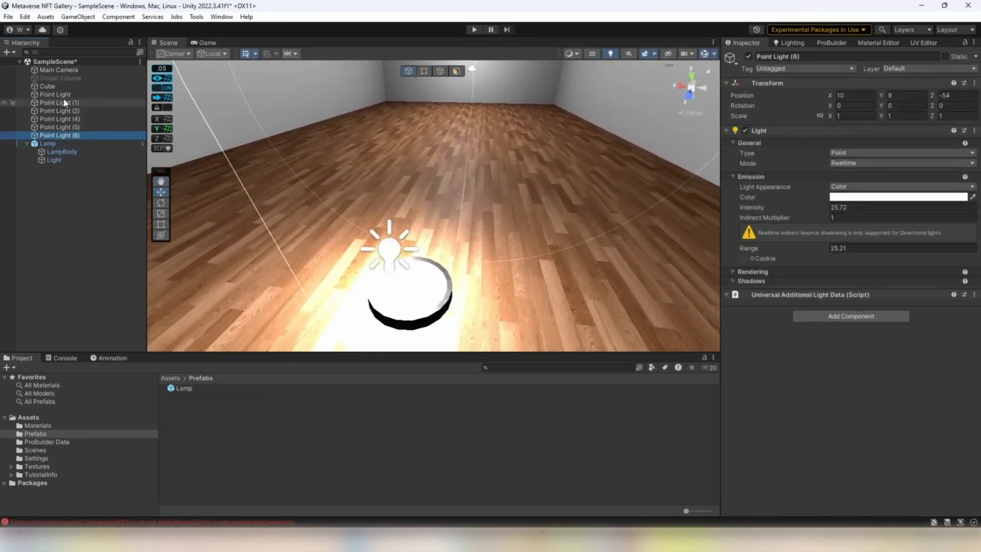
shift+click(65, 96)
key(Delete)
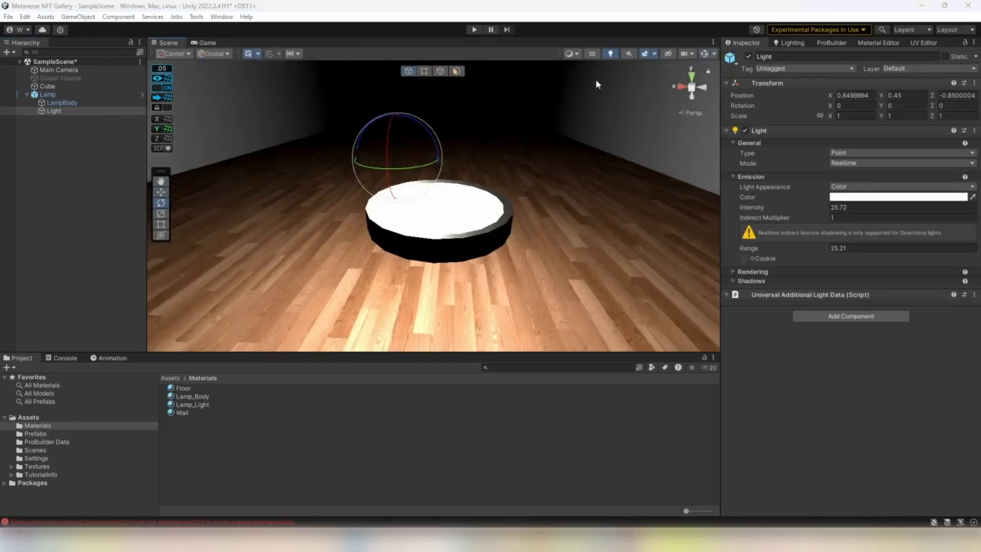
- Flip LampBody upside down by setting its X rotation to 180
click(76, 102)
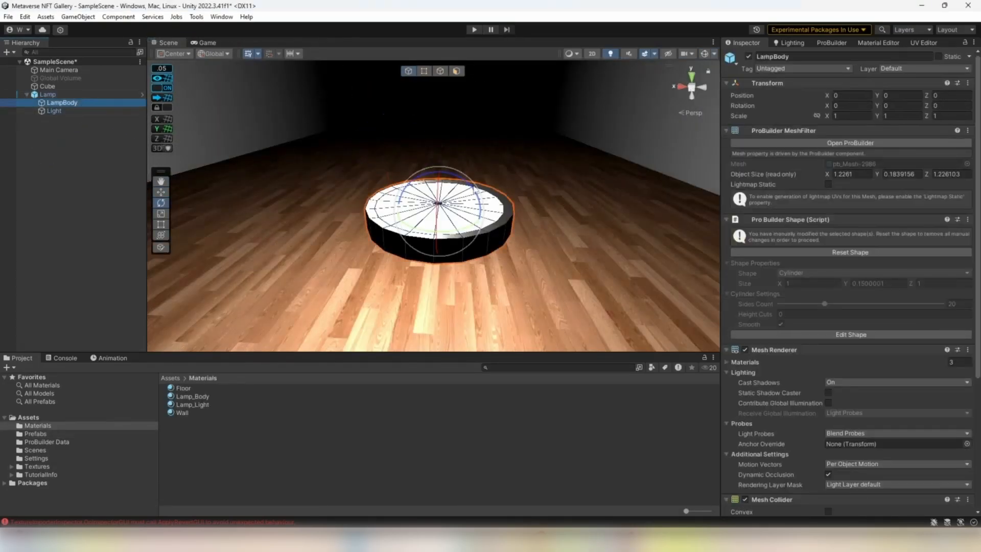
drag(439, 240, 467, 378)
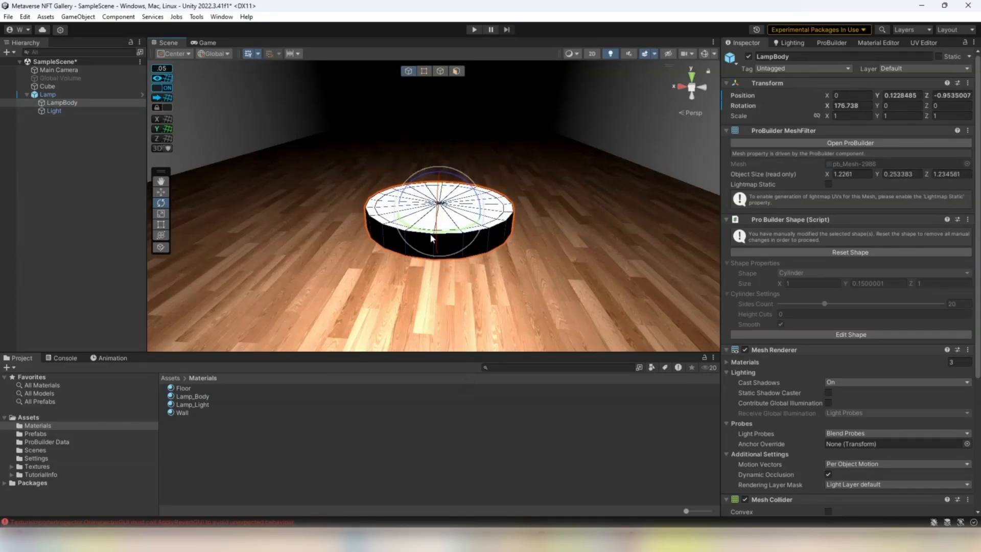
mouse_move(434, 239)
mouse_down()
mouse_move(437, 250)
mouse_move(439, 241)
mouse_up()
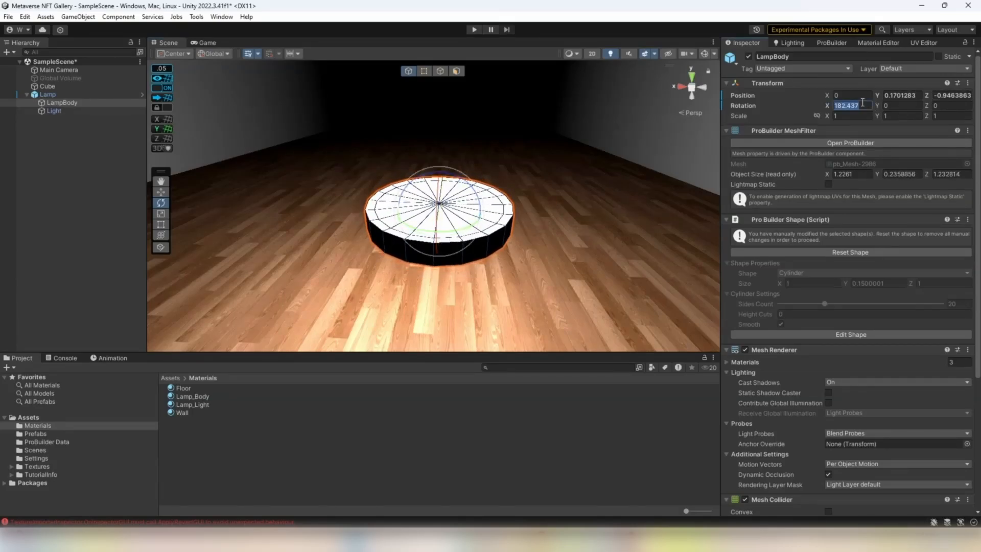
text(180)
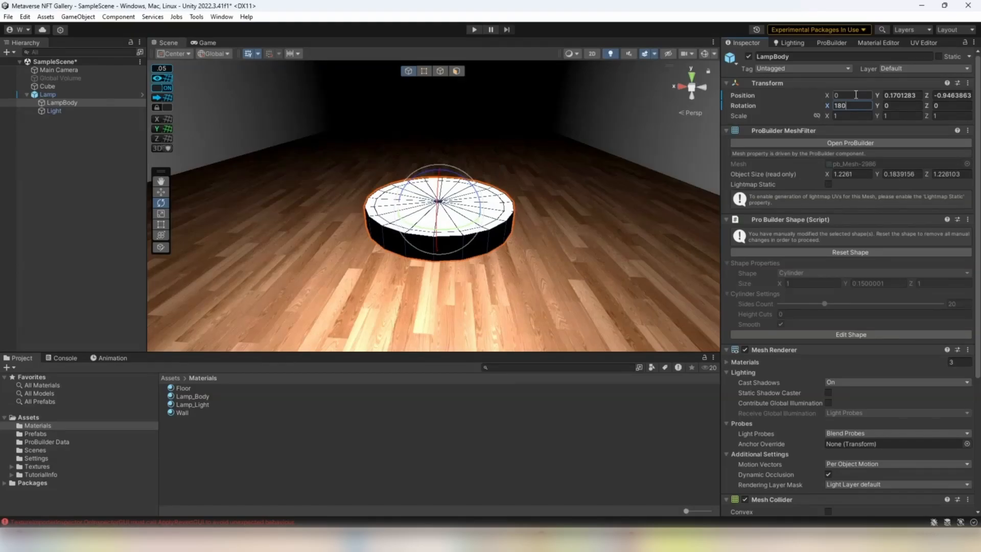
right_drag(541, 171, 438, 168)
- Move the Lamp's child Light down to the level of the lamp body
double_click(80, 96)
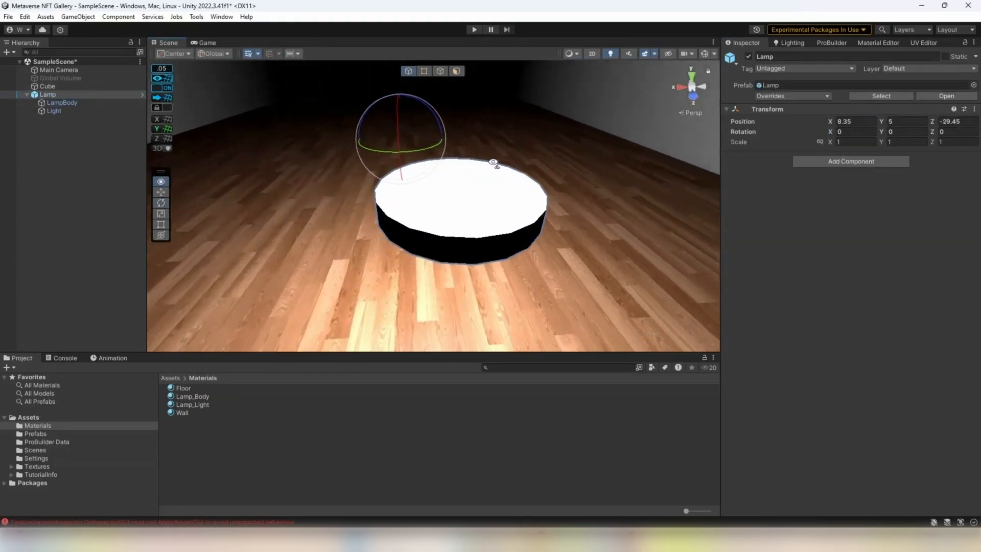
click(72, 111)
right_drag(442, 193, 385, 152)
key(q)
key(w)
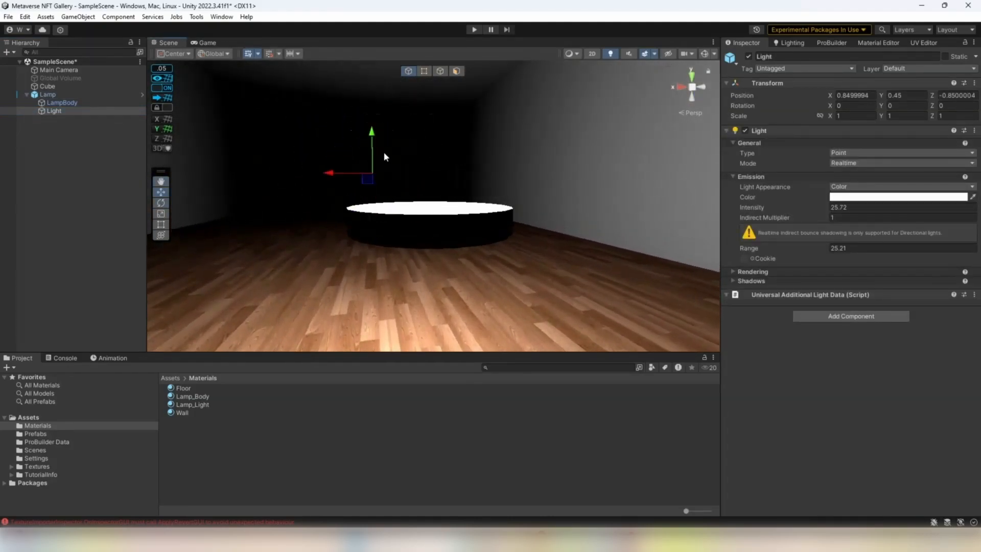
drag(385, 152, 379, 237)
click(358, 300)
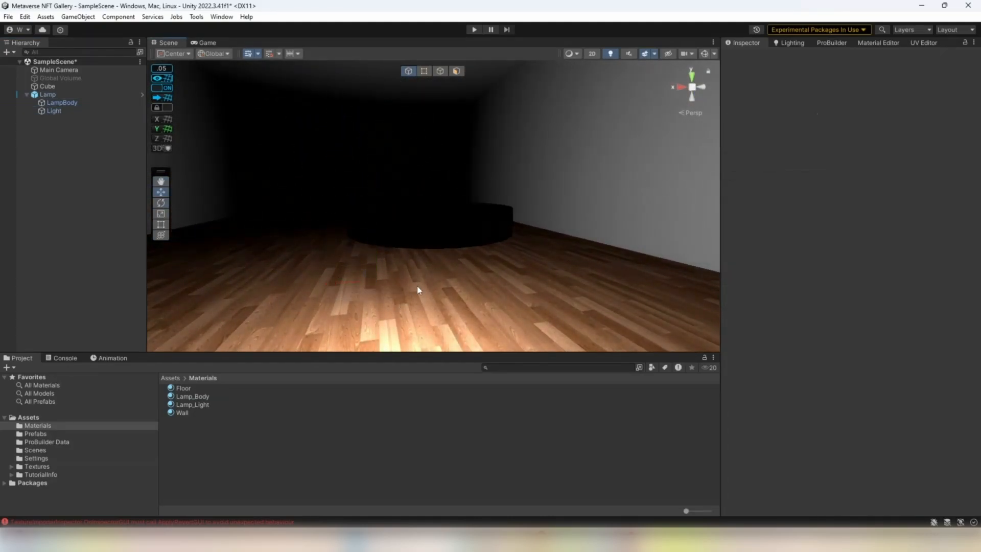
- Position the child Light beneath the lamp body at about X 0.5, Y -1.15, Z -0.1
right_drag(419, 289, 437, 229)
key(w)
key(s)
key(e)
key(ctrl+z)
key(w)
right_drag(393, 177, 406, 162)
drag(354, 166, 392, 144)
key(e)
right_drag(391, 141, 394, 207)
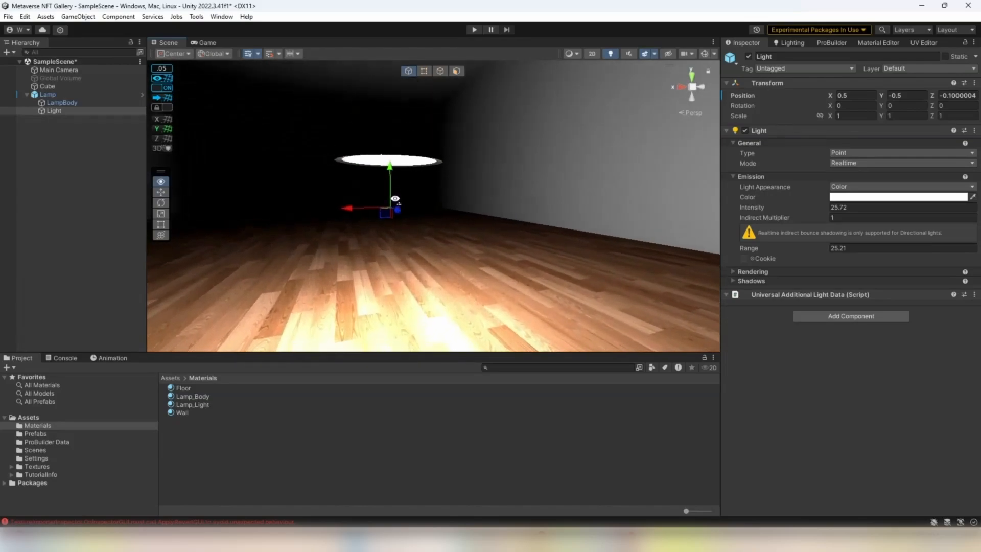
drag(353, 208, 352, 208)
drag(391, 171, 395, 231)
right_drag(394, 232, 398, 232)
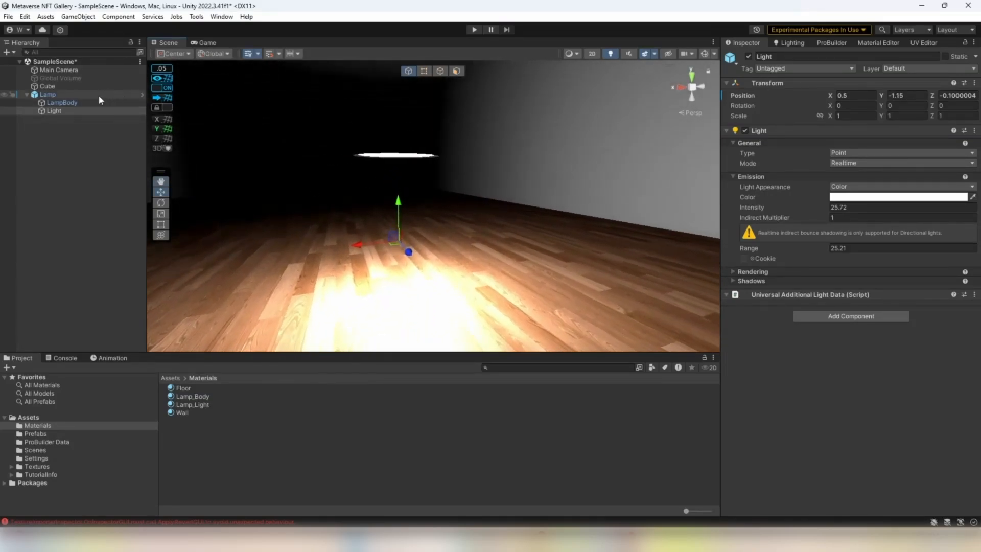
- Raise the whole Lamp object to the ceiling, to about Y 12.75
click(77, 95)
middle_drag(401, 201, 423, 236)
drag(424, 247, 425, 73)
middle_drag(425, 72, 434, 180)
scroll(441, 109, down, 2)
drag(435, 180, 435, 43)
right_drag(435, 62, 478, 121)
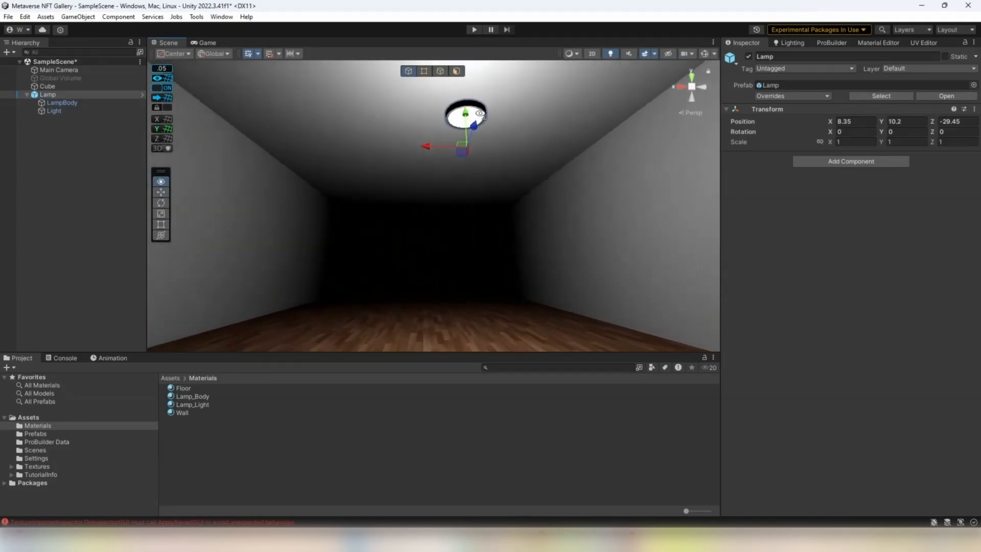
scroll(480, 114, down, 3)
middle_drag(480, 114, 481, 132)
drag(446, 153, 445, 99)
right_drag(451, 119, 462, 202)
key(w)
key(s)
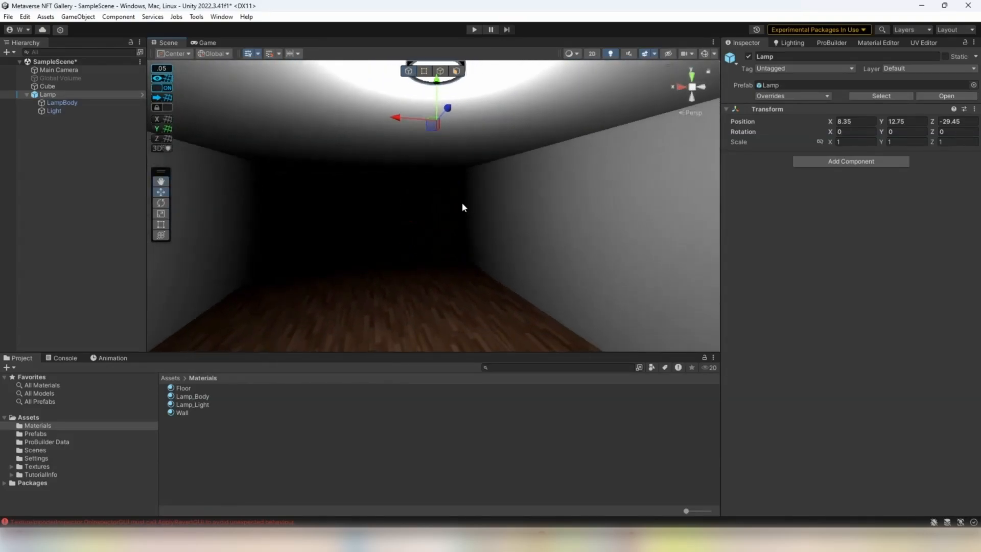
- Lower the child Light to about Y -4.35 below the ceiling lamp and save the scene
click(94, 109)
right_drag(358, 159, 376, 145)
key(s)
drag(413, 137, 430, 263)
key(ctrl+s)
mouse_move(480, 223)
right_down()
mouse_move(476, 251)
mouse_move(473, 169)
mouse_move(480, 231)
right_up()
scroll(479, 231, down, 2)
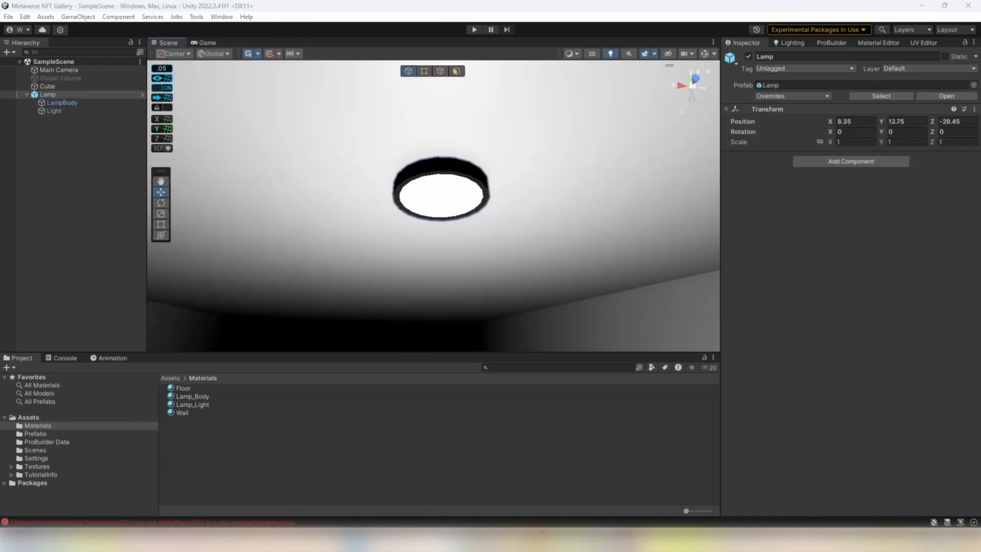
- Make LampBody thinner by scaling it along its Y axis and raise it against the ceiling
right_drag(588, 281, 586, 260)
right_drag(583, 267, 519, 261)
click(475, 234)
key(w)
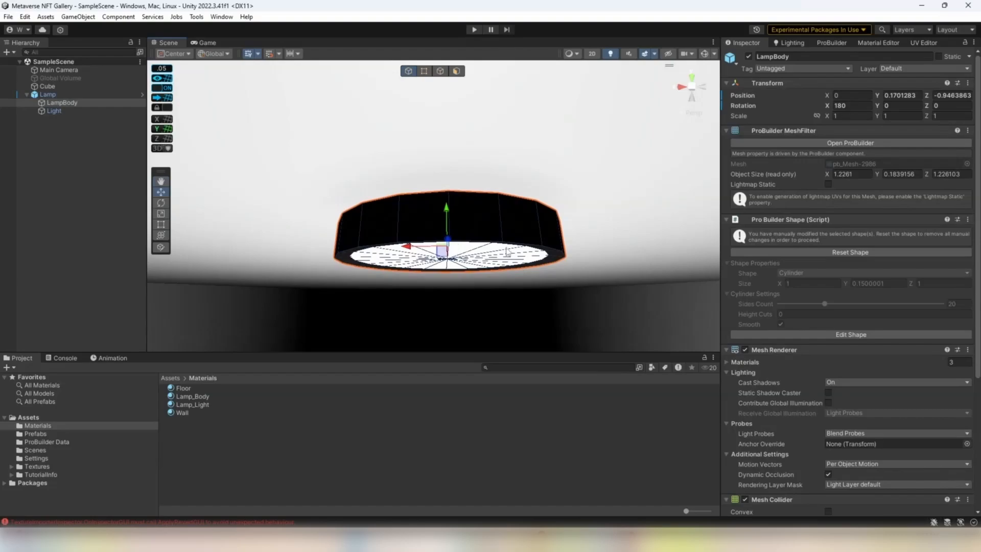
key(r)
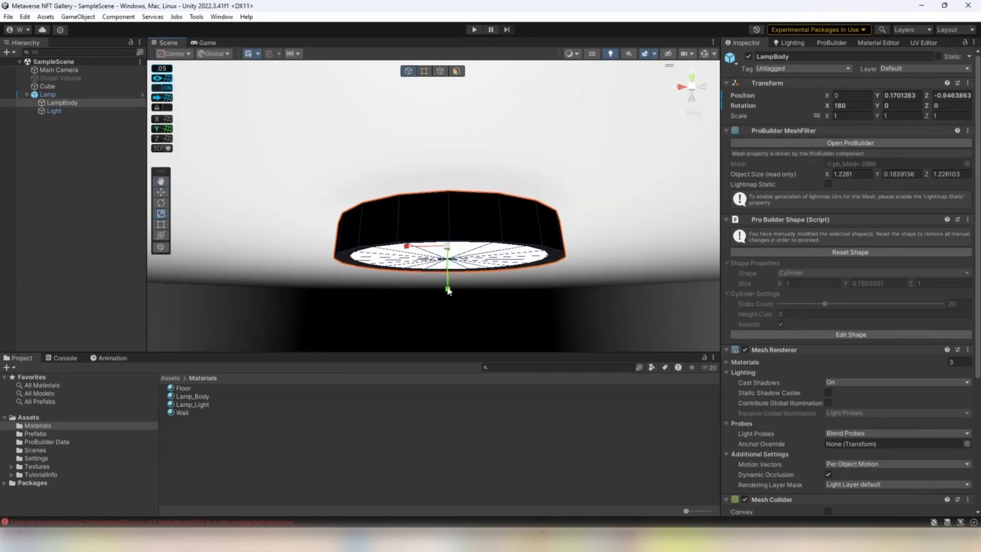
drag(449, 291, 452, 271)
right_drag(452, 271, 454, 243)
key(w)
mouse_move(447, 182)
mouse_down()
mouse_move(446, 150)
mouse_move(446, 165)
mouse_up()
right_drag(446, 165, 335, 233)
- Reposition the child Light under the ceiling lamp at about X 0.35, Y -4.1, Z -0.1
click(72, 109)
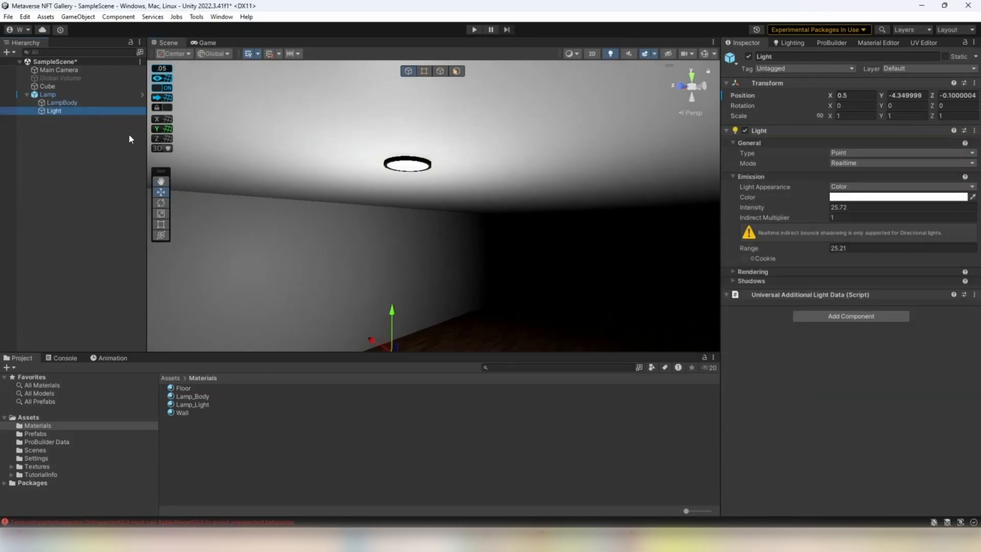
right_drag(431, 194, 421, 251)
mouse_move(421, 251)
mouse_down()
mouse_move(423, 221)
mouse_move(429, 233)
mouse_up()
right_drag(433, 255, 469, 114)
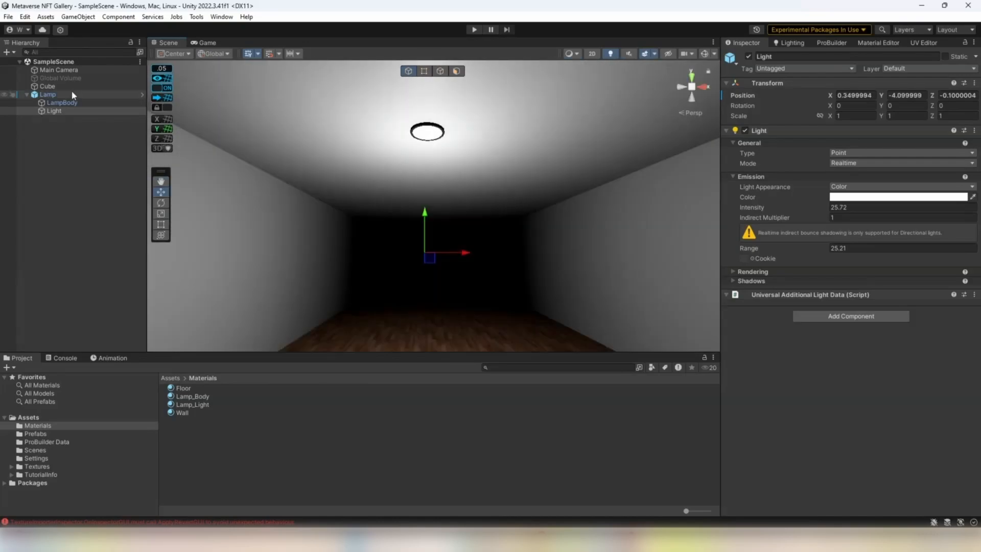
- Open the Lamp prefab for editing and focus on its Light child
click(67, 95)
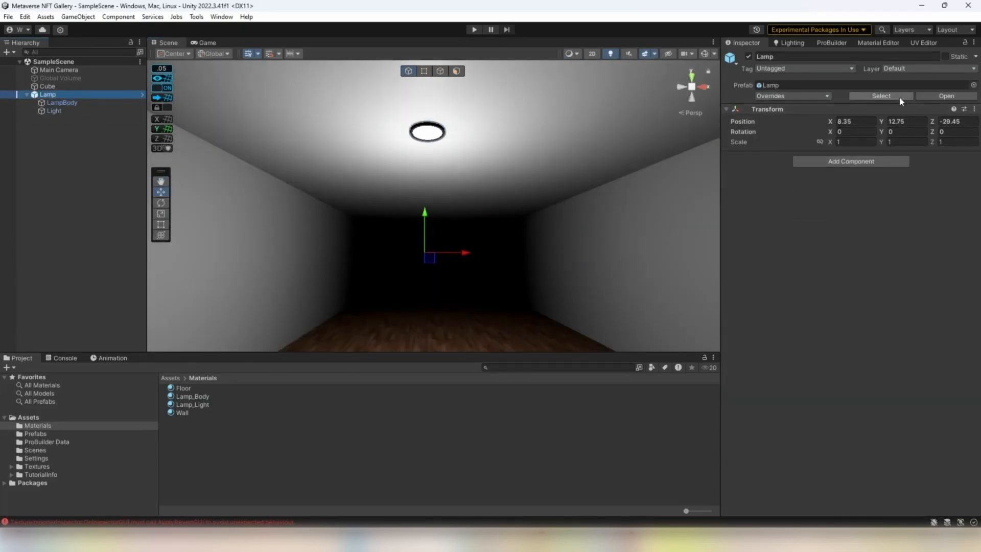
click(943, 96)
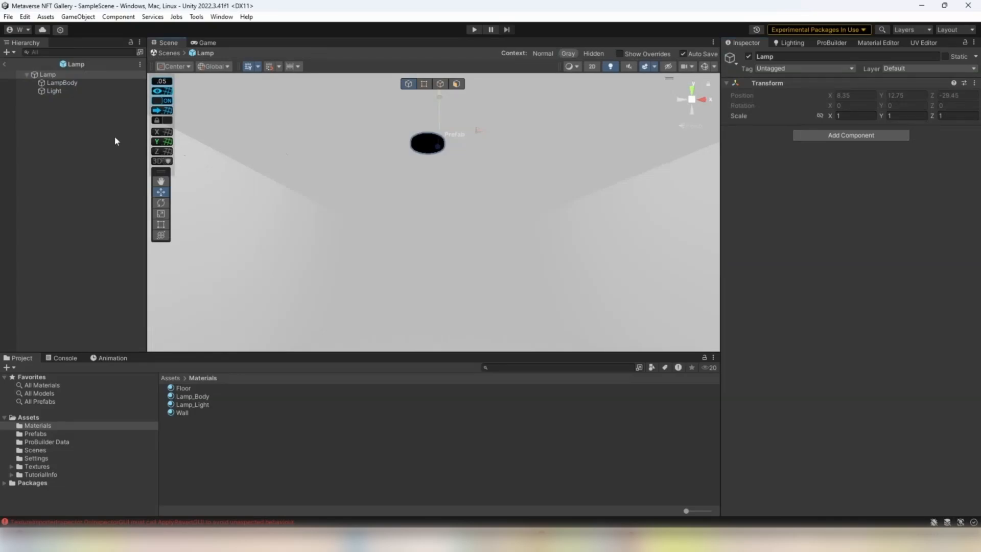
click(56, 90)
key(f)
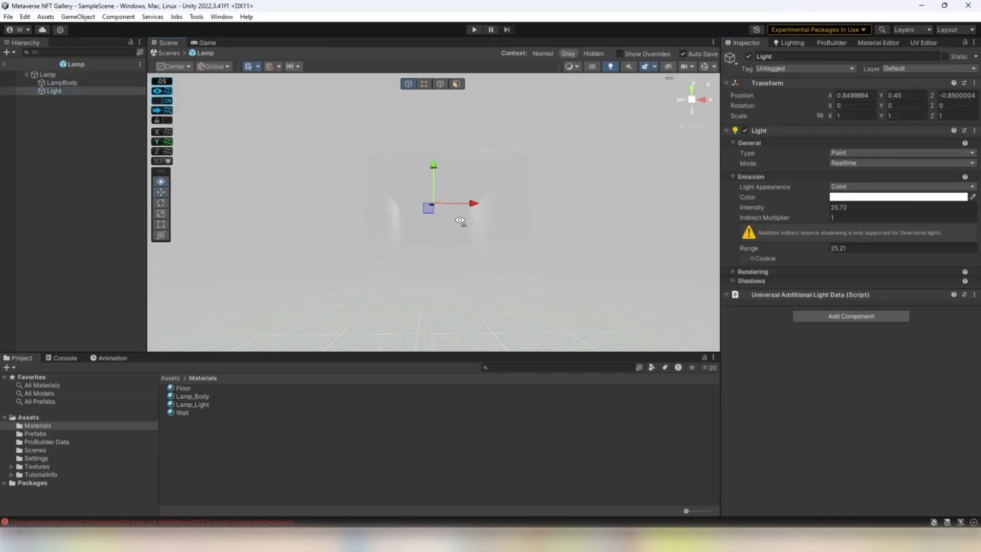
- Move the prefab's Light over the lamp disc, to about X 0.45, Z -0.5
click(422, 194)
alt+drag(422, 193, 428, 404)
click(53, 90)
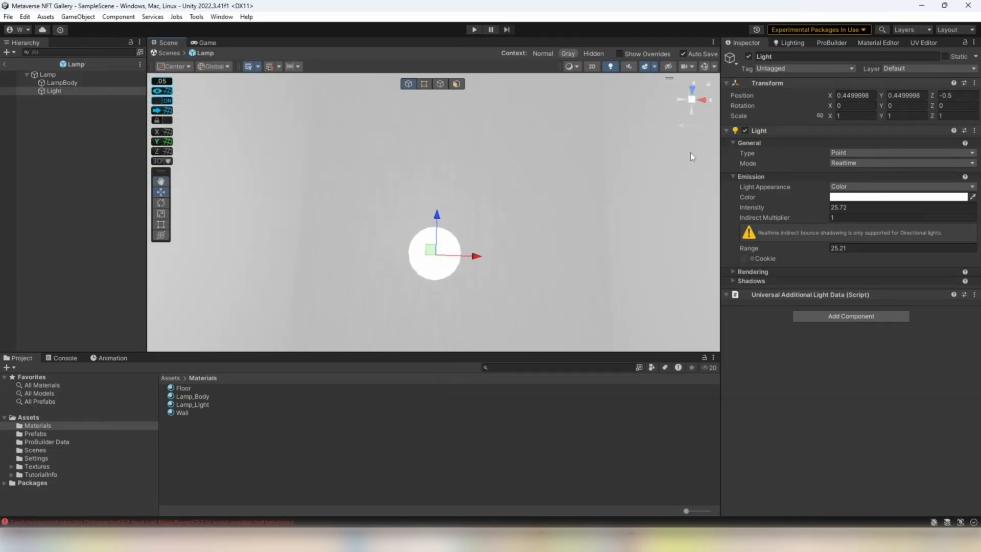
- Check the prefab's Light against the lamp disc from axis-aligned views and shift it to about X 0.4
click(693, 99)
alt+drag(564, 251, 543, 261)
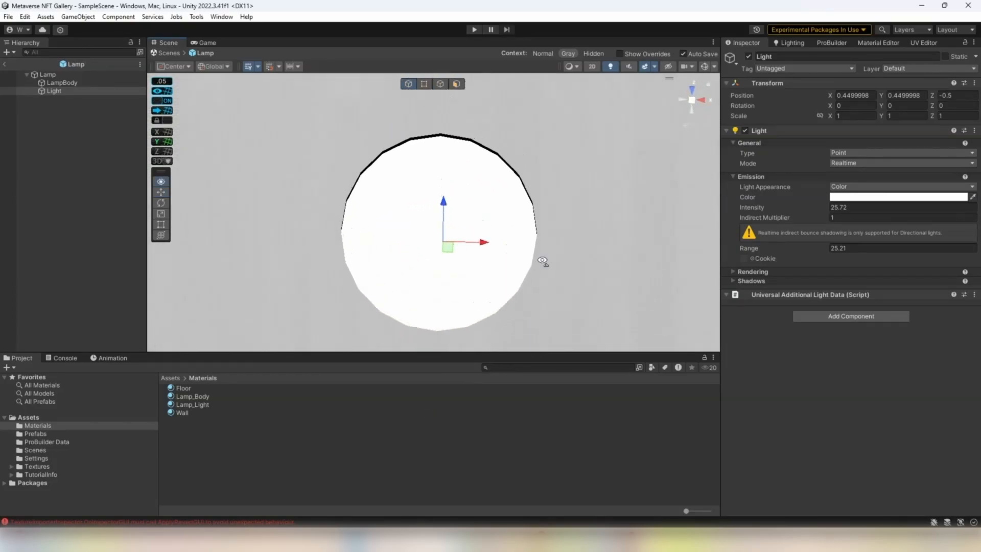
right_drag(542, 260, 543, 254)
click(691, 91)
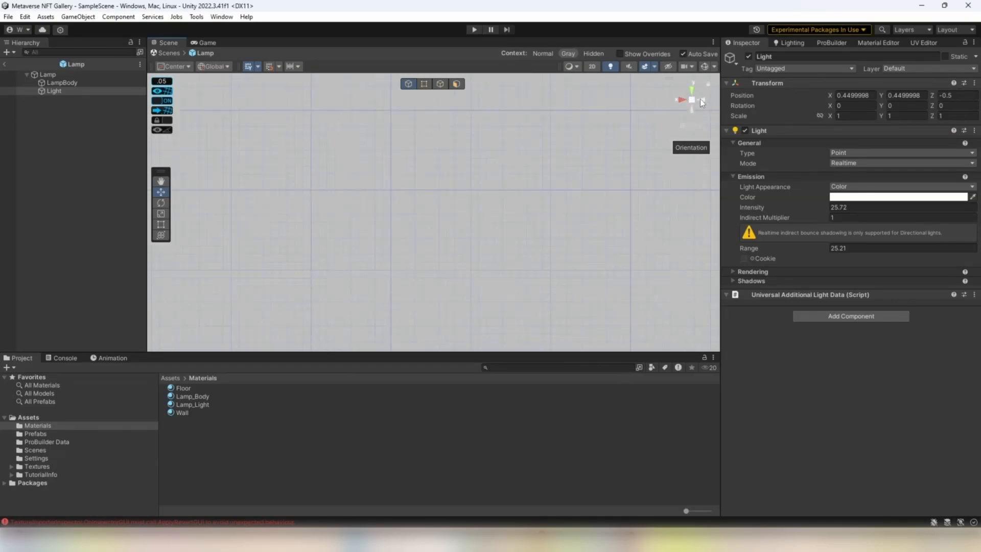
click(681, 98)
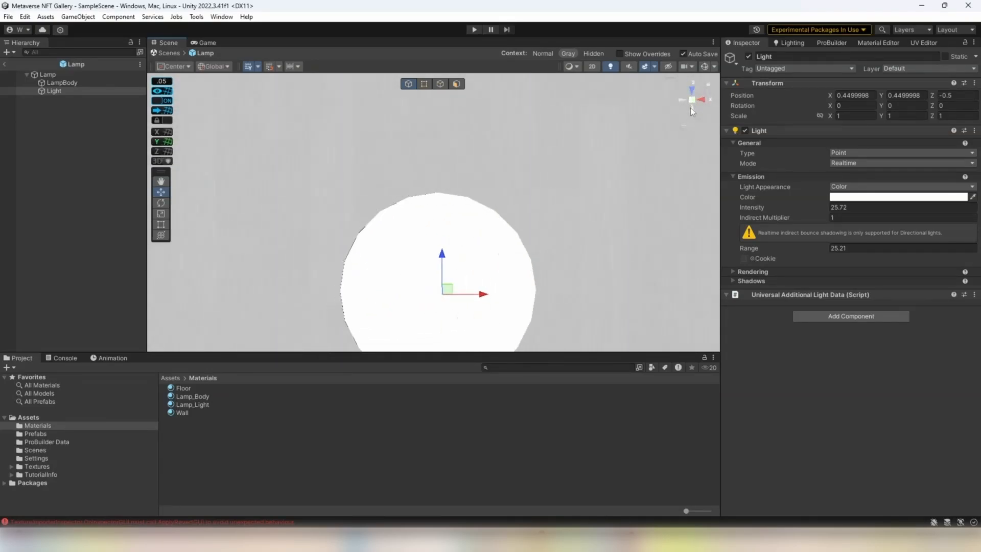
drag(448, 290, 445, 293)
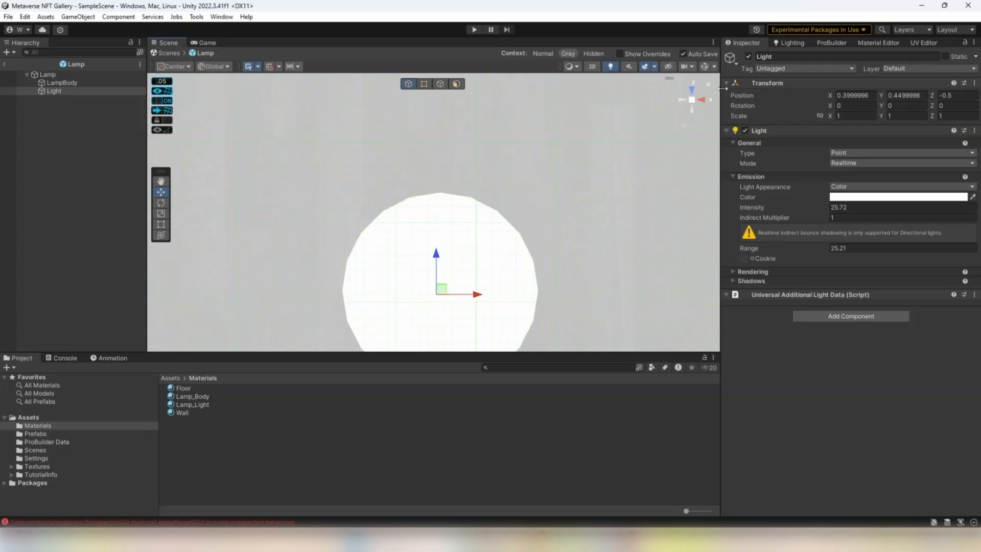
scroll(458, 291, down, 4)
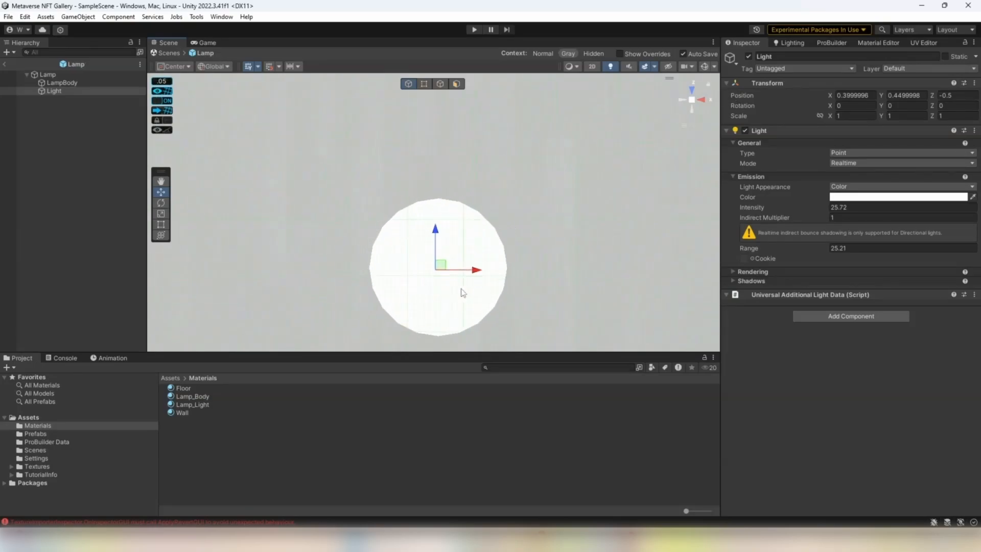
click(692, 100)
click(692, 99)
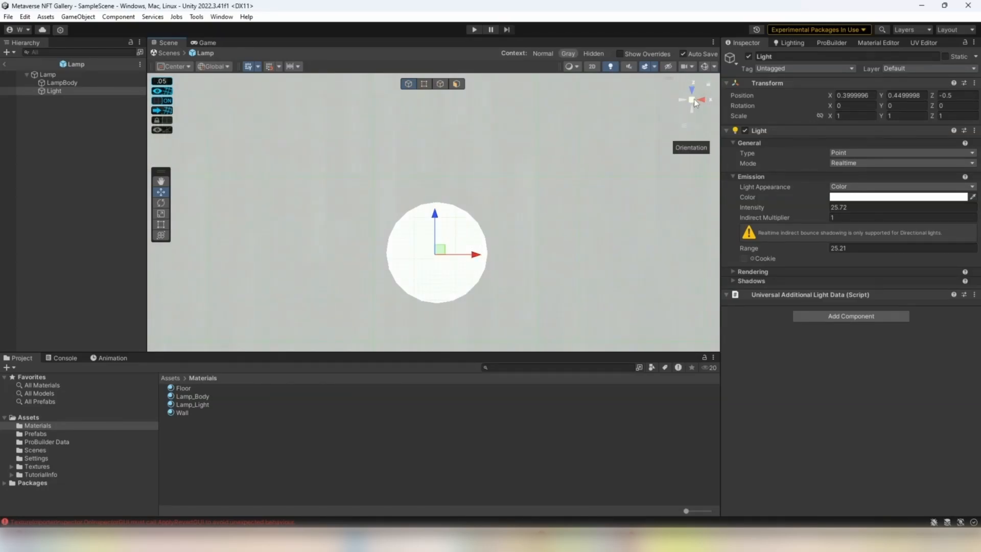
- Shift the prefab's Light to about X 0.45 and check its alignment over the lamp disc from above and at an angle
drag(441, 254, 438, 252)
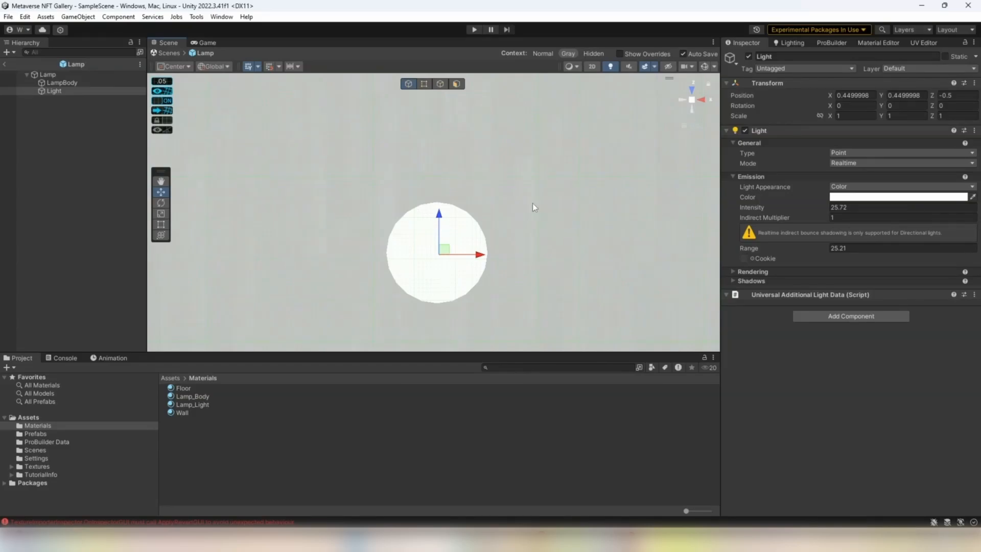
click(692, 100)
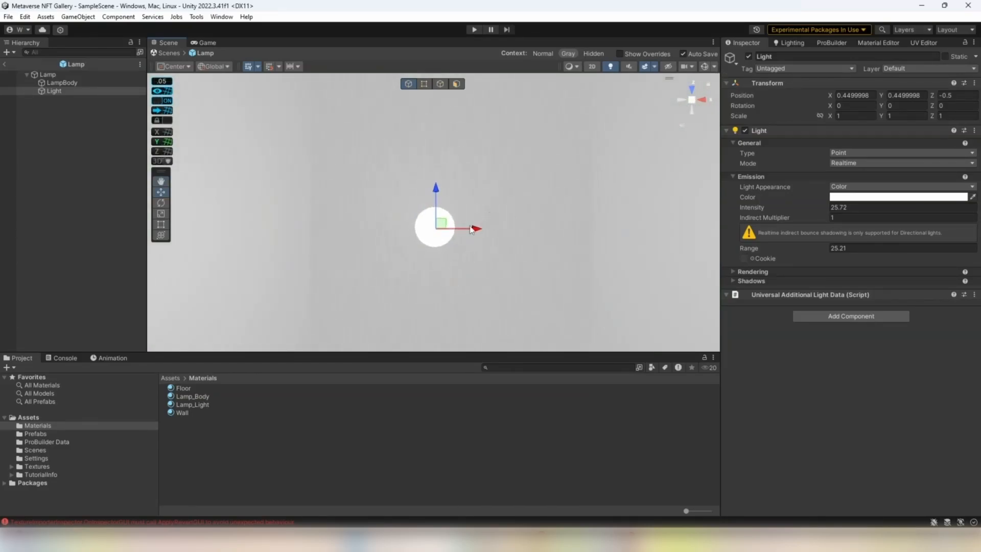
click(100, 91)
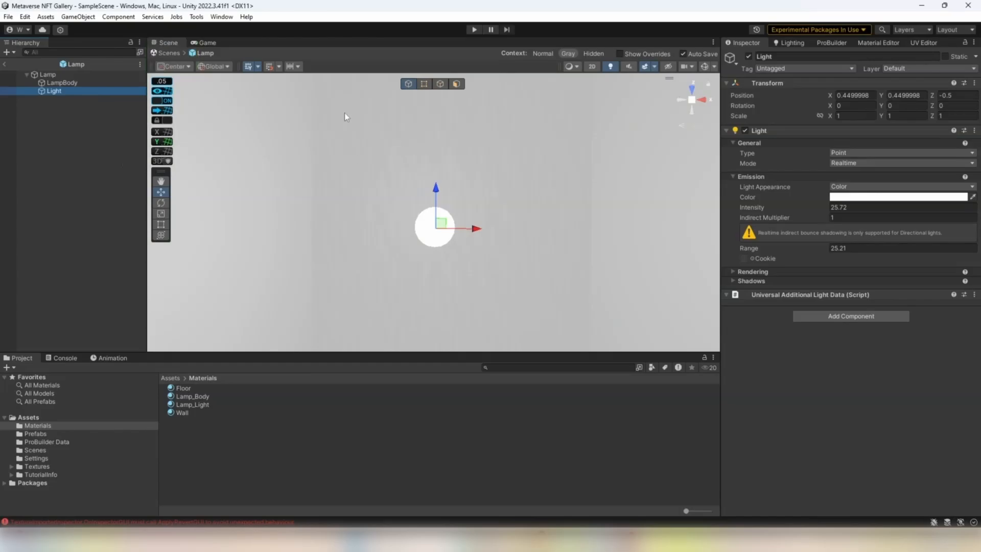
key(f)
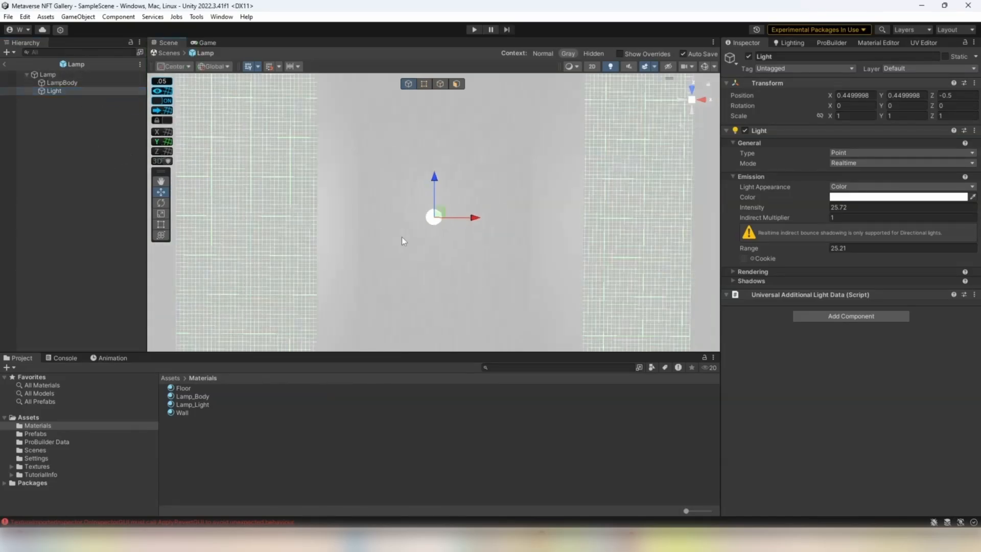
alt+drag(454, 257, 470, 167)
right_drag(470, 165, 500, 214)
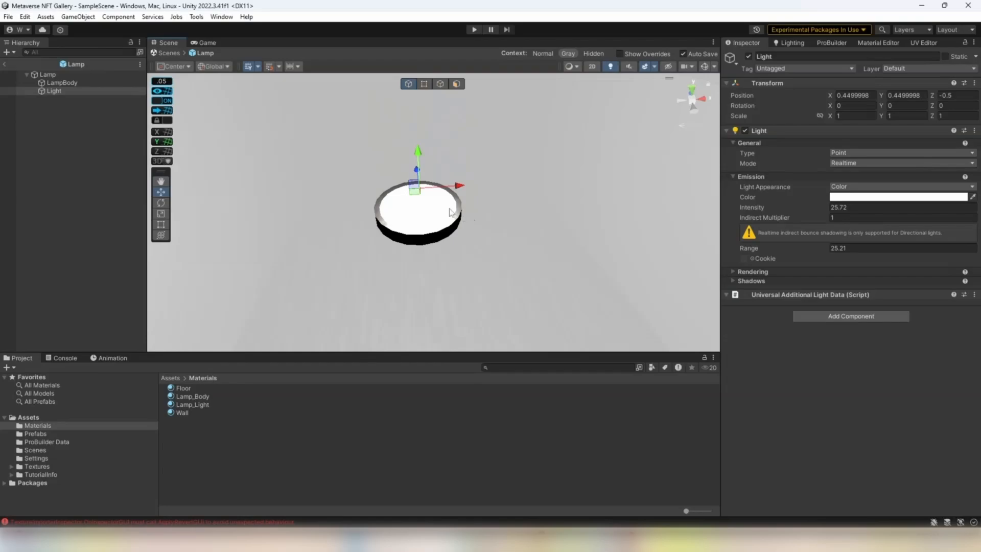
scroll(447, 218, down, 3)
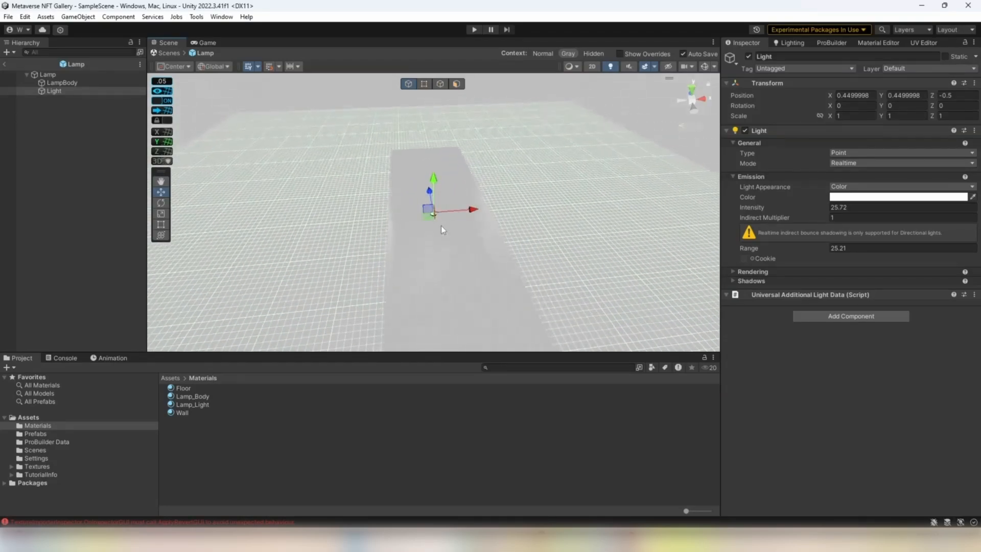
scroll(442, 231, up, 3)
scroll(505, 204, down, 2)
scroll(499, 225, up, 2)
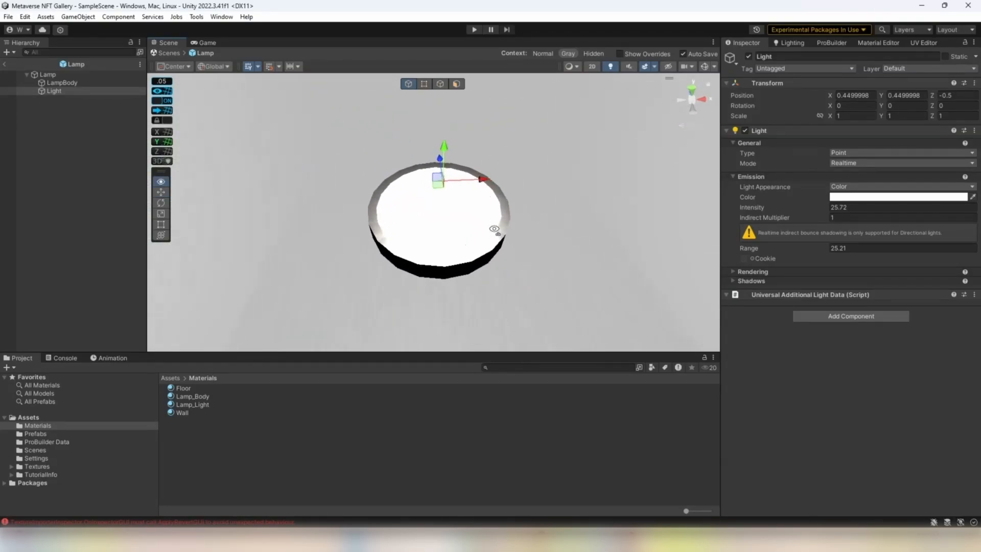
- Leave prefab editing, select the Lamp in the gallery scene and view it from inside the room
click(47, 74)
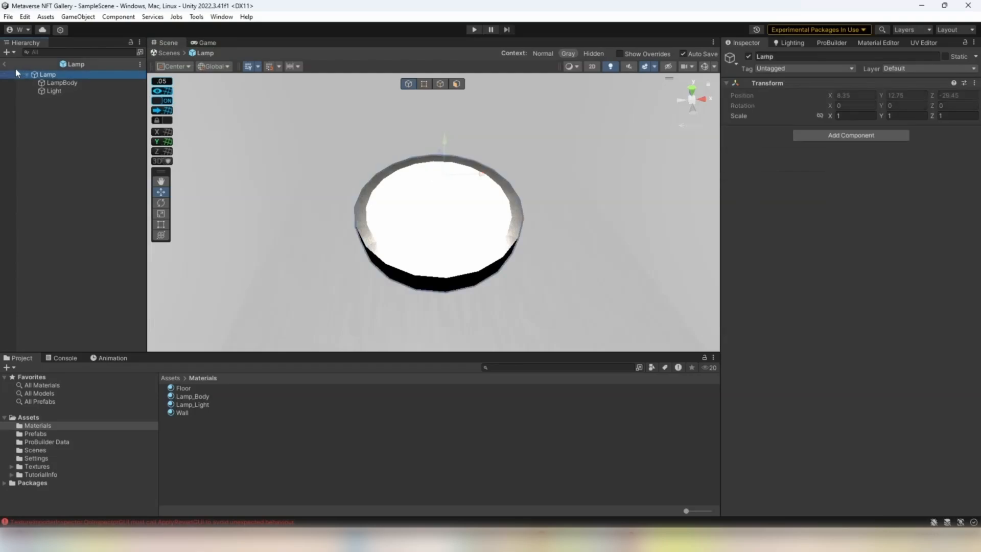
click(4, 64)
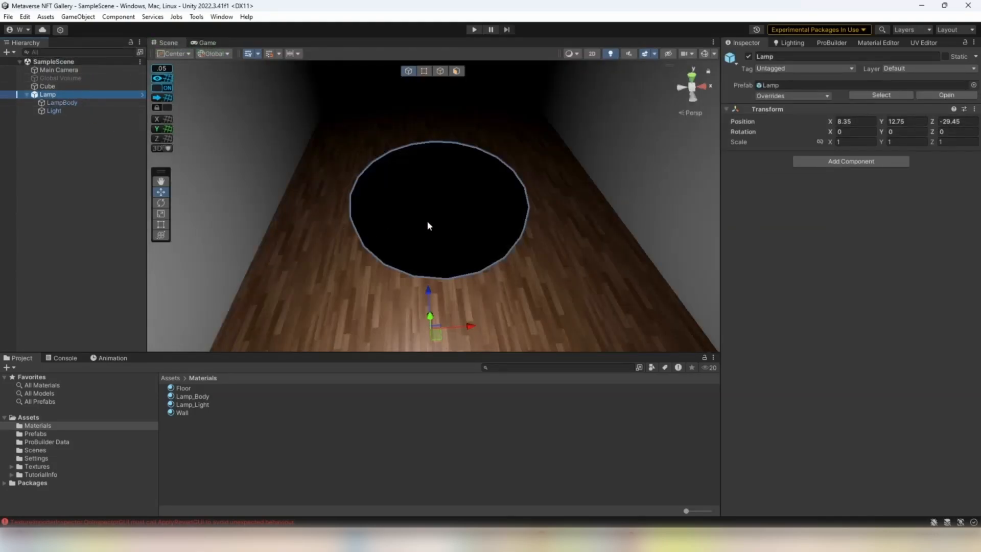
right_drag(481, 207, 493, 87)
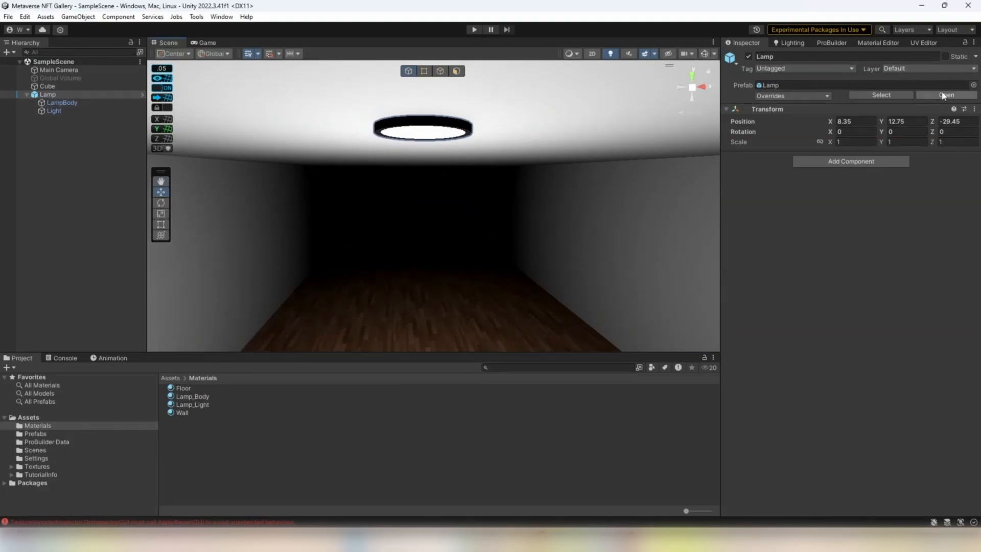
right_drag(408, 199, 484, 147)
click(47, 95)
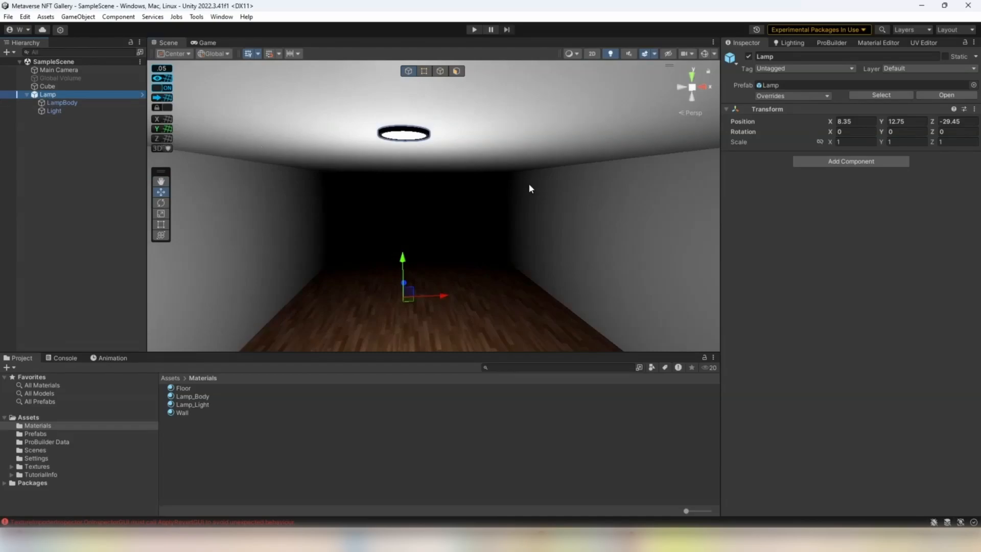
right_drag(551, 177, 547, 145)
key(s)
key(q)
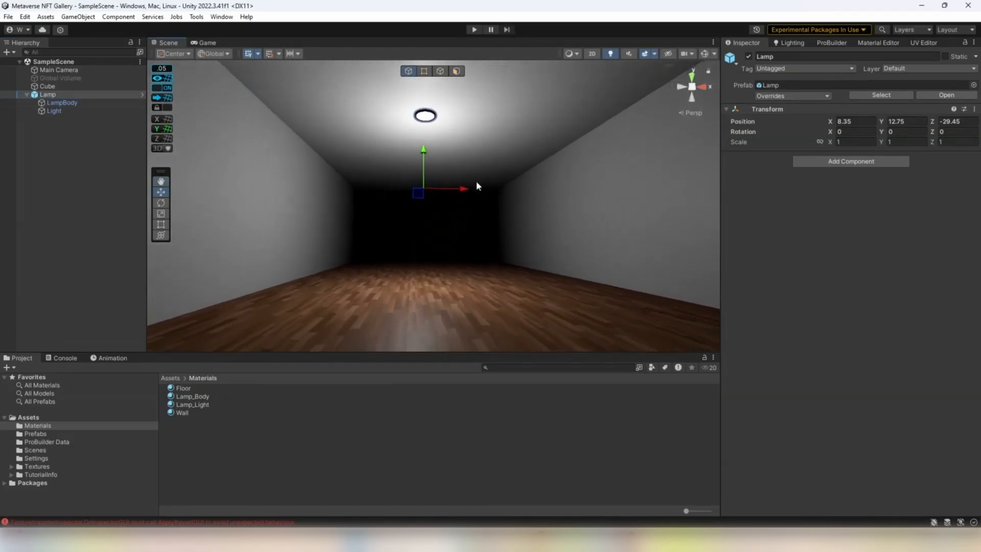
- Set the grid snap value to 1 and move the Lamp along the X axis to X 9
click(162, 68)
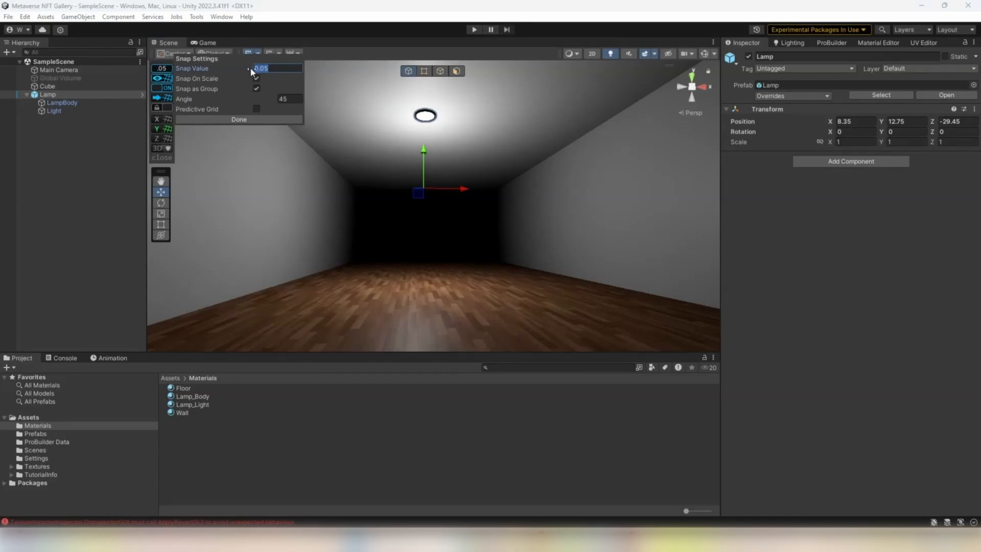
text(1)
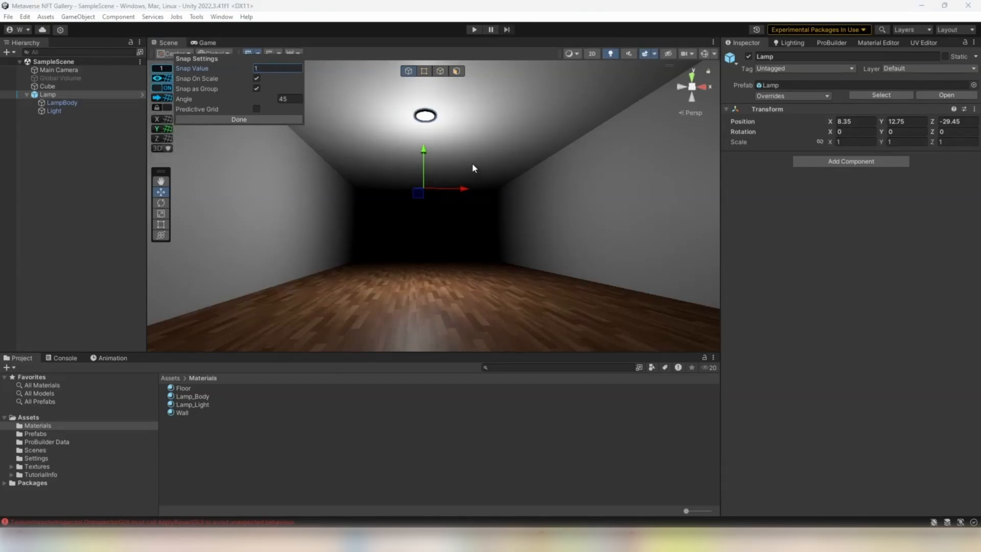
right_drag(485, 175, 469, 209)
key(e)
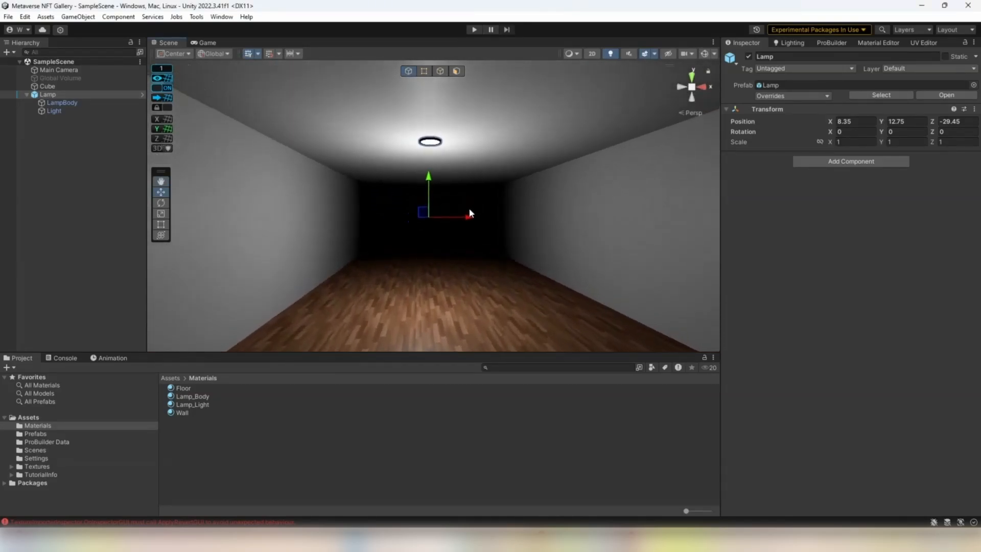
mouse_move(469, 213)
mouse_down()
mouse_move(515, 221)
mouse_move(483, 224)
mouse_up()
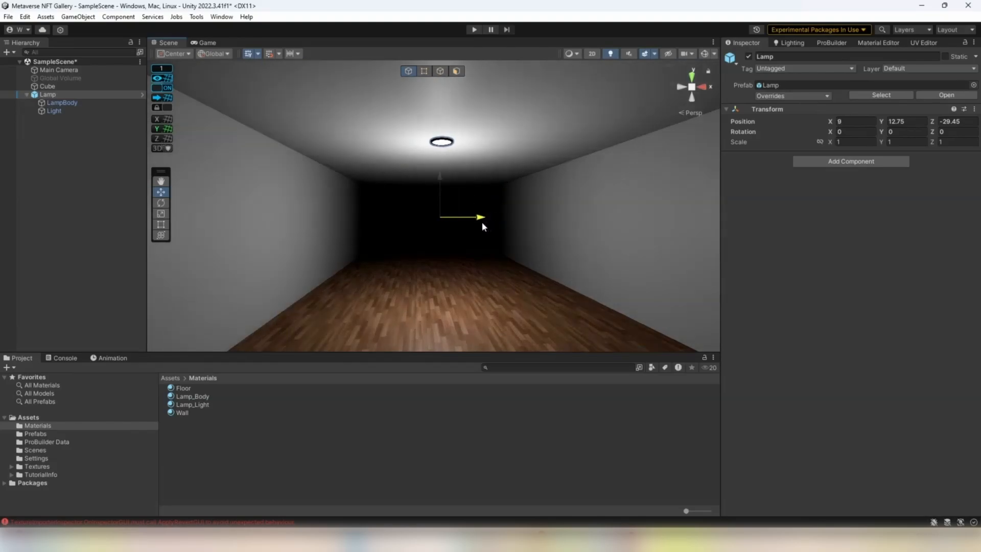
- Try moving the Lamp along the X axis with a snap value of 5, and return the snap value to 1
right_drag(479, 220, 408, 153)
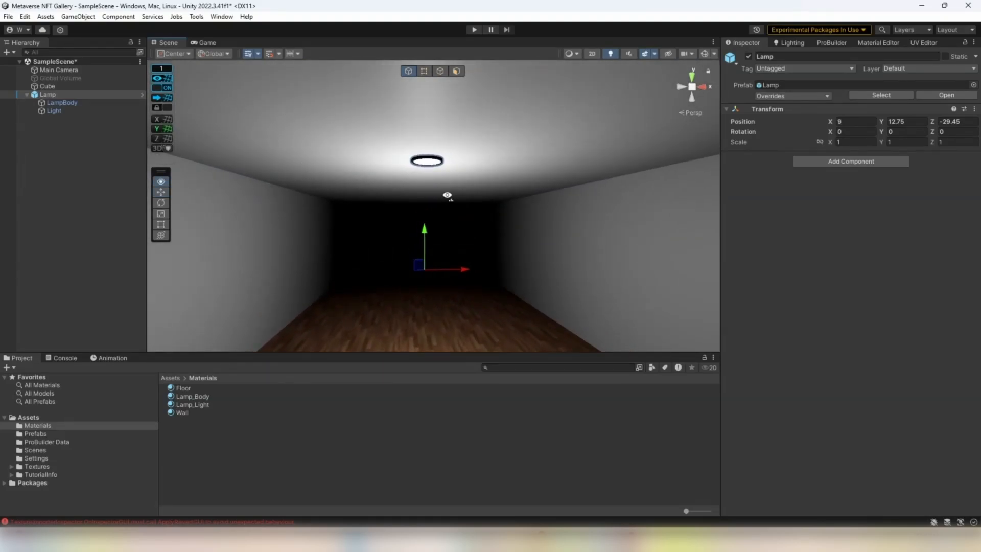
scroll(448, 196, up, 1)
click(163, 69)
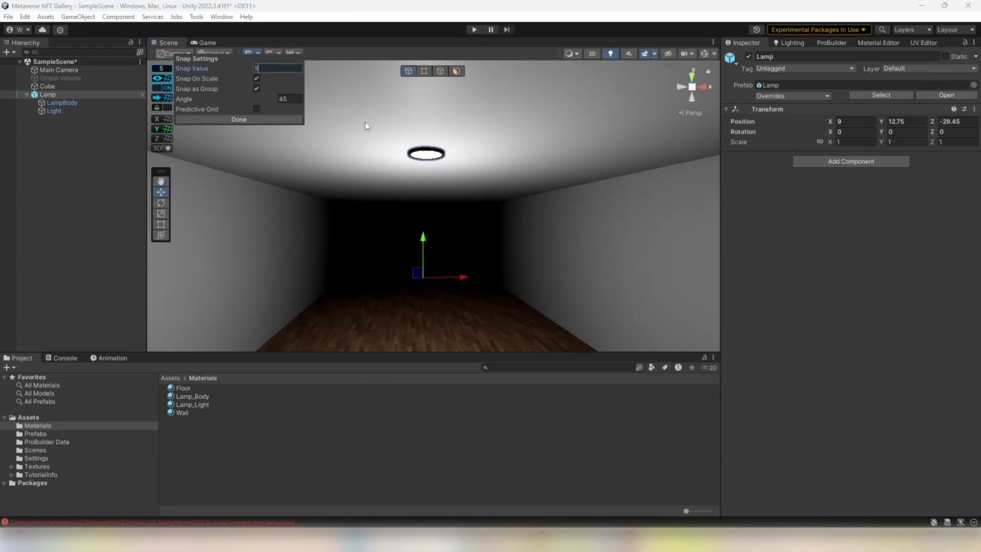
right_click(390, 107)
drag(468, 277, 405, 272)
key(ctrl+z)
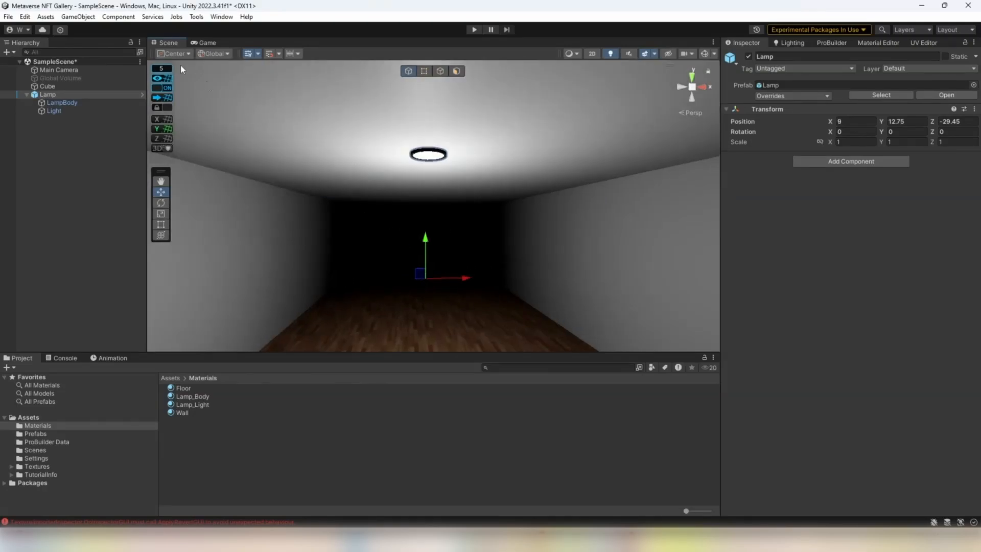
click(163, 68)
click(169, 68)
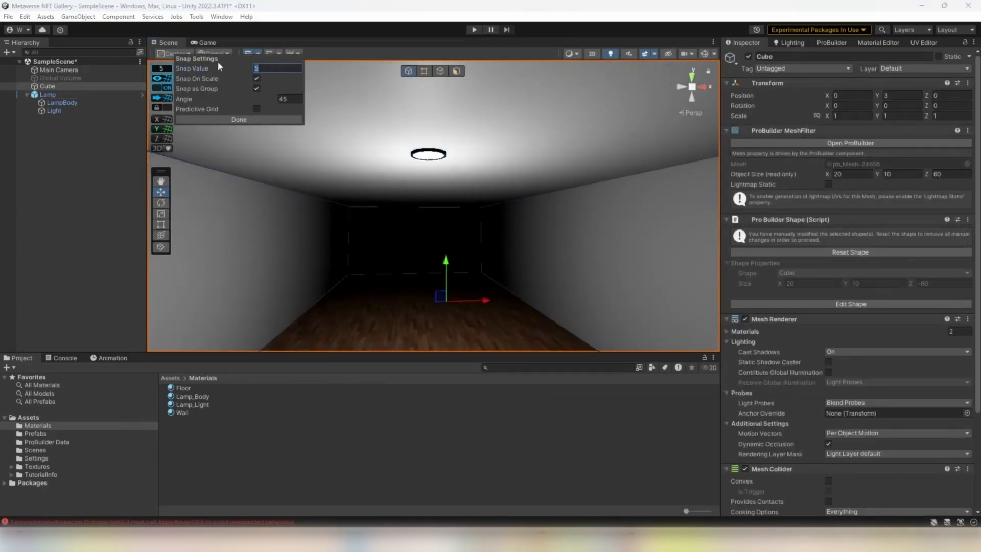
- Try to move the gallery Cube along the Z axis
click(501, 201)
right_drag(519, 187, 532, 251)
drag(626, 247, 485, 247)
key(ctrl+z)
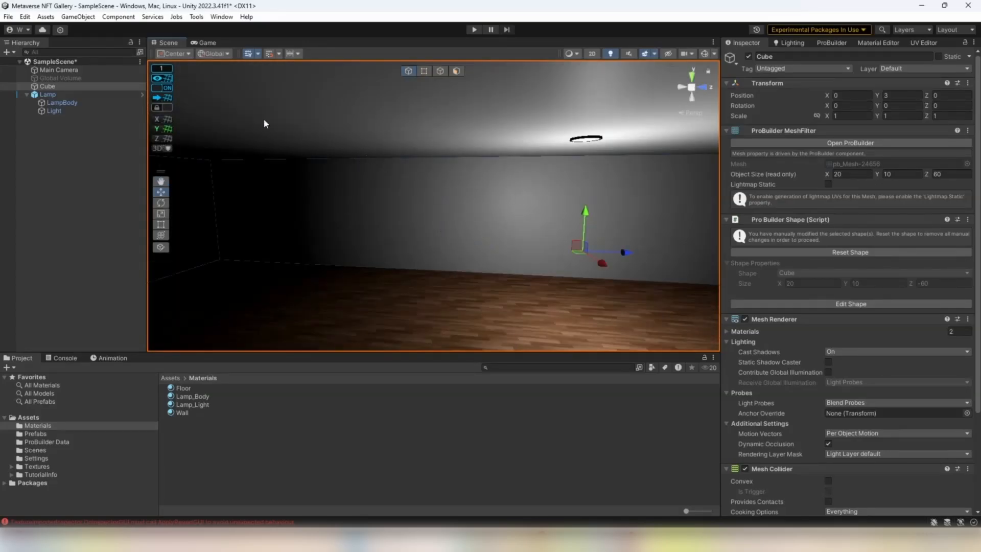
- Try to move the Lamp along the Z axis to about Z -40
click(71, 95)
right_drag(646, 236, 715, 230)
drag(511, 214, 215, 197)
right_drag(511, 214, 460, 215)
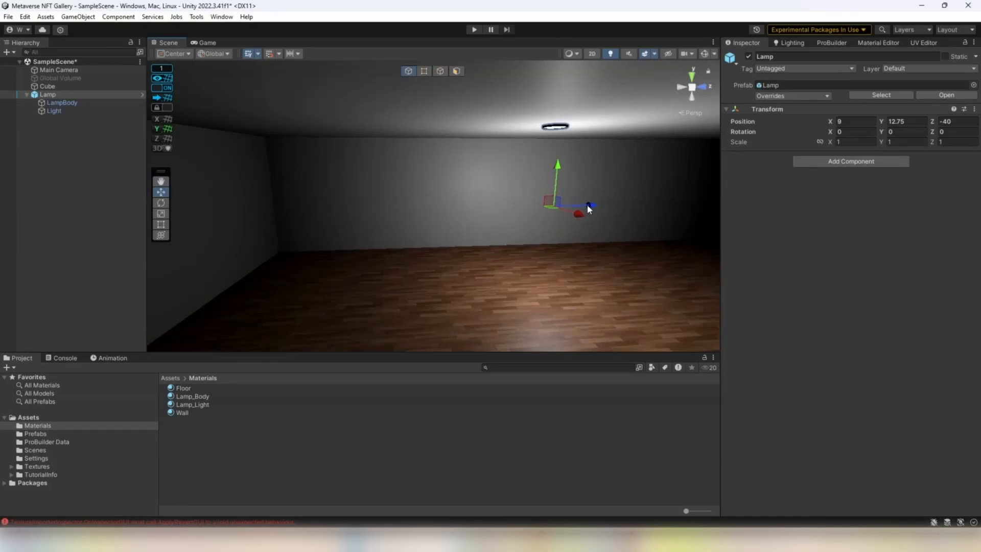
key(ctrl+z)
- Move the Lamp along the ceiling toward the gallery's end wall, to Z -6
mouse_move(465, 250)
right_down()
mouse_move(593, 225)
mouse_move(549, 227)
mouse_move(522, 215)
mouse_move(511, 219)
mouse_move(600, 252)
mouse_move(467, 241)
right_up()
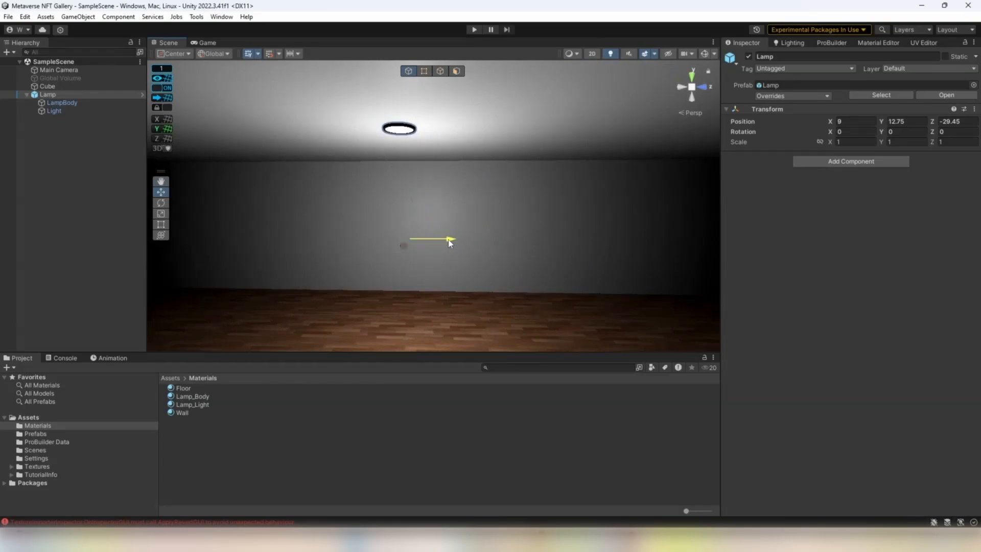
drag(448, 236, 655, 258)
key(d)
right_drag(654, 253, 573, 256)
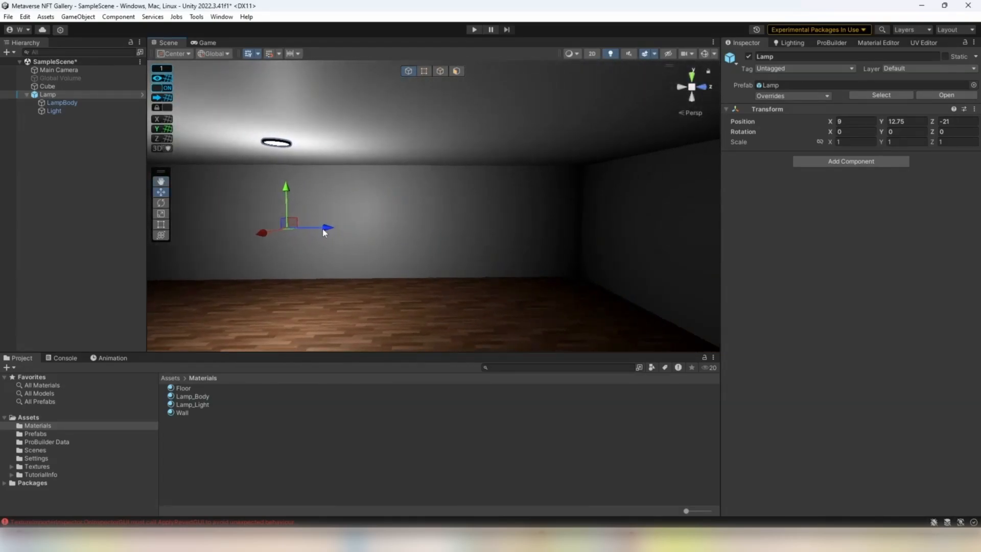
drag(324, 228, 616, 261)
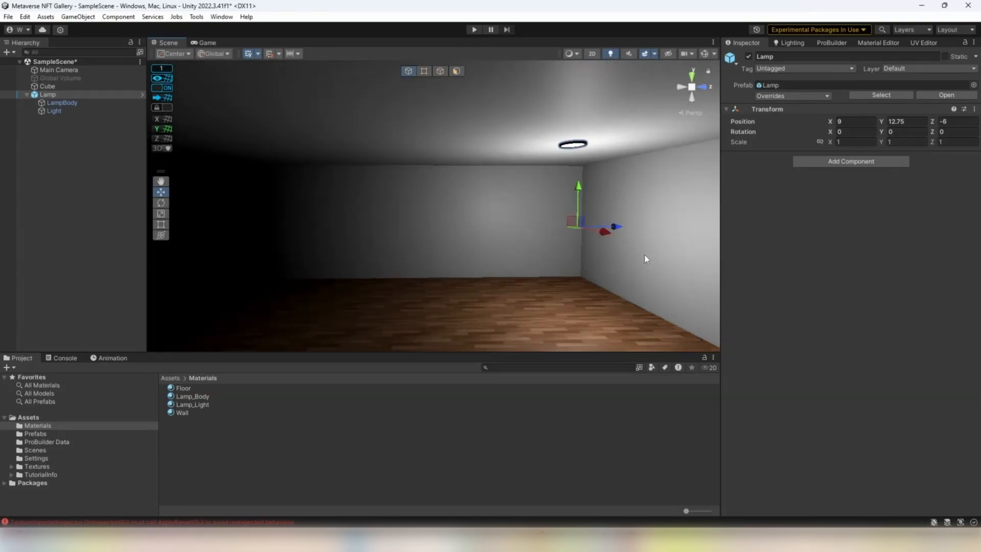
- Duplicate the Lamp twice in a row along the ceiling, placing the copies at Z -14 and Z -22
right_drag(645, 255, 552, 223)
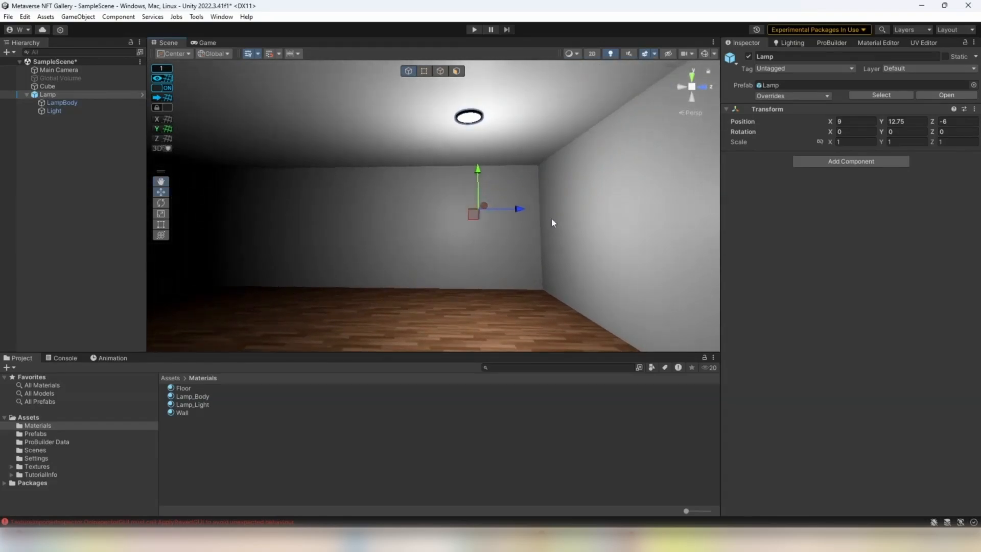
key(ctrl+d)
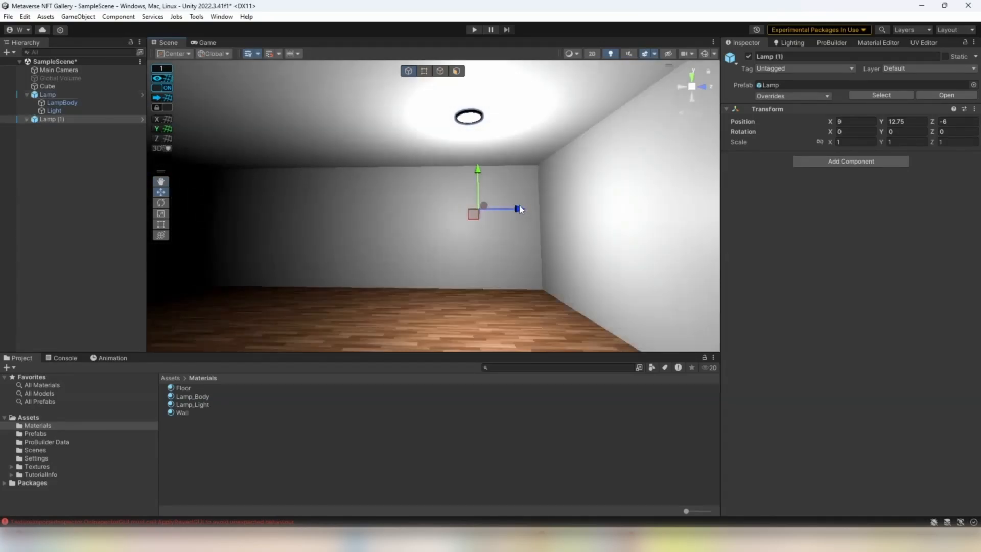
drag(523, 209, 346, 231)
middle_drag(346, 231, 503, 234)
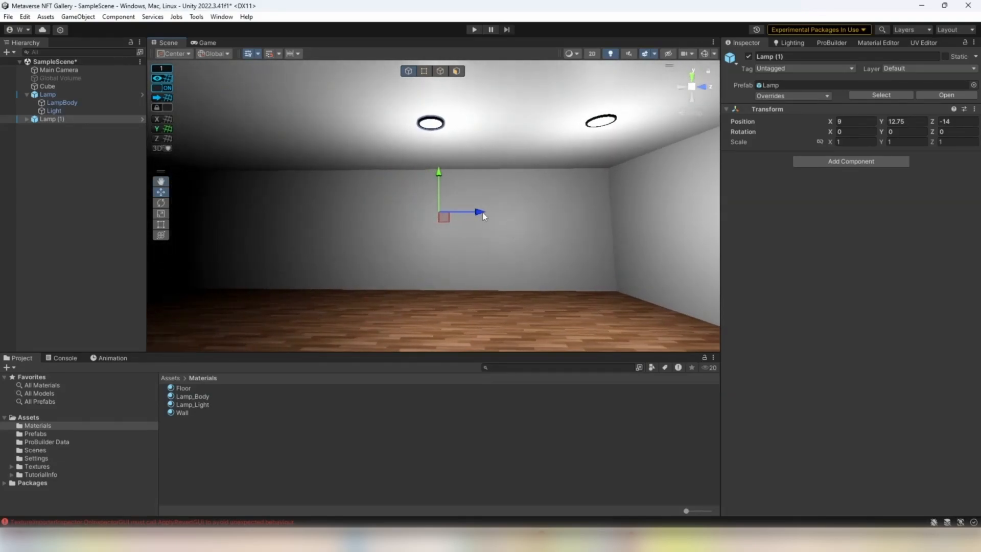
key(ctrl+d)
drag(483, 212, 328, 225)
right_drag(332, 225, 499, 237)
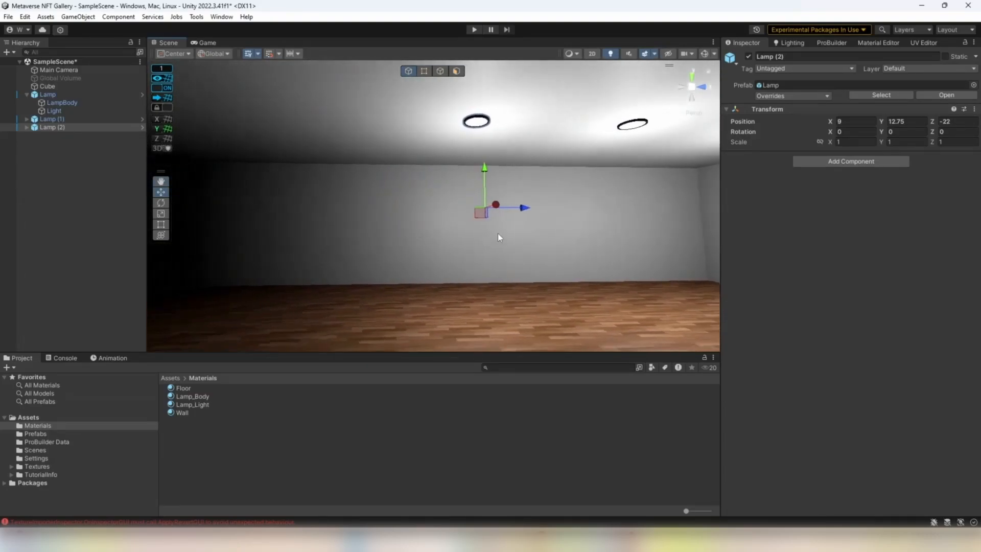
- Duplicate the last lamp in the row and place the copy at Z -30
key(ctrl+d)
drag(522, 208, 462, 215)
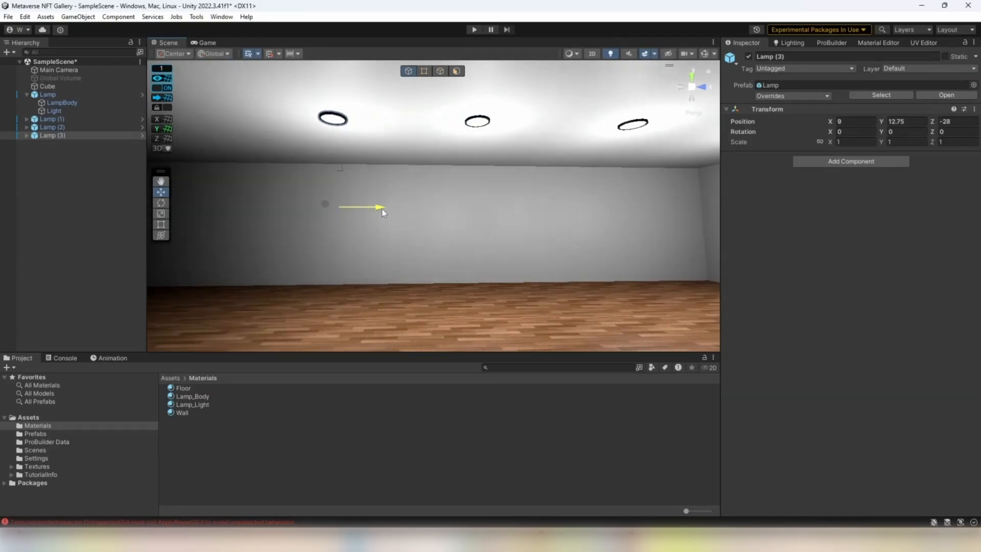
right_drag(361, 207, 438, 219)
key(a)
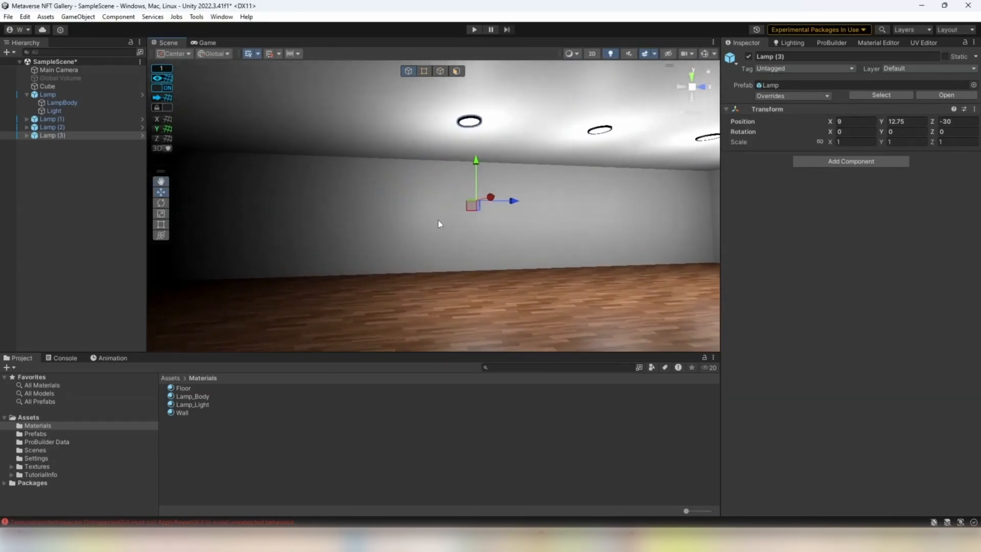
- Duplicate the end lamp two more times, moving each copy farther along the ceiling in the negative Z direction
key(ctrl+d)
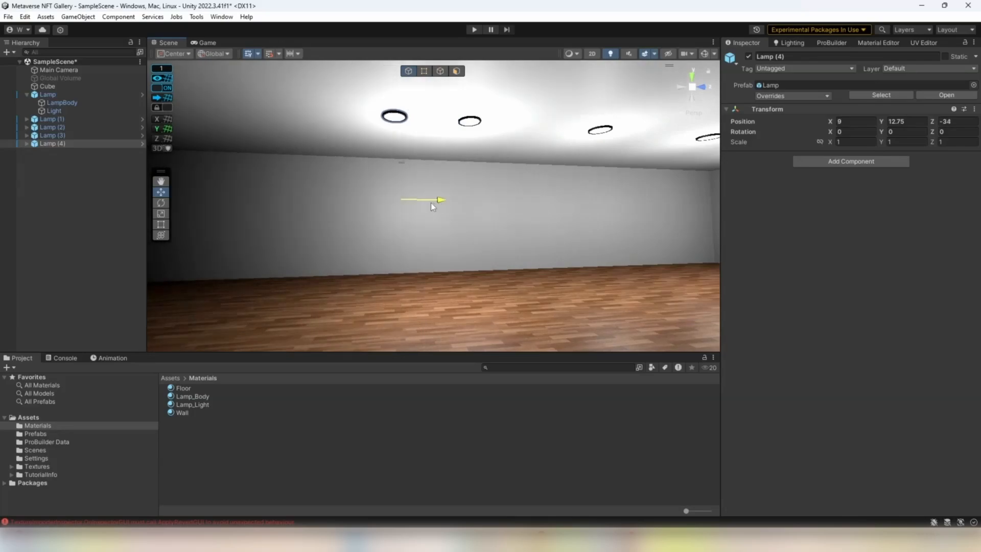
drag(345, 200, 328, 199)
right_drag(328, 199, 298, 195)
key(a)
key(ctrl+d)
drag(532, 207, 376, 208)
key(f)
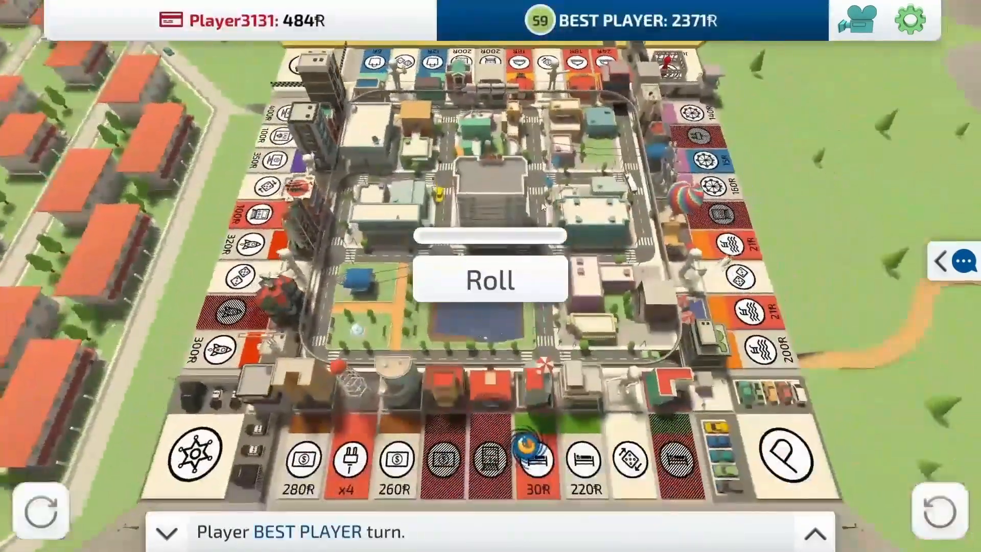
click(519, 281)
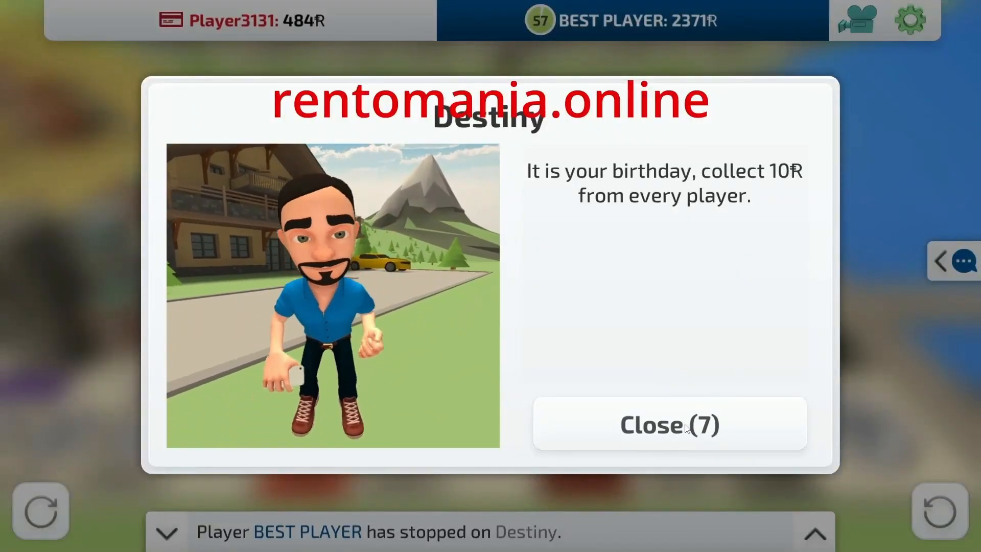
click(686, 428)
click(538, 289)
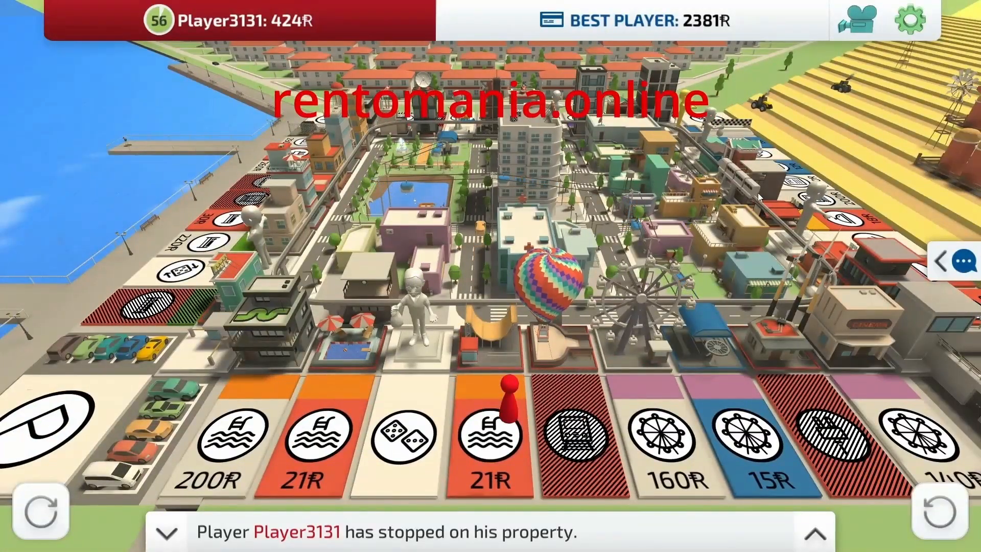
click(854, 27)
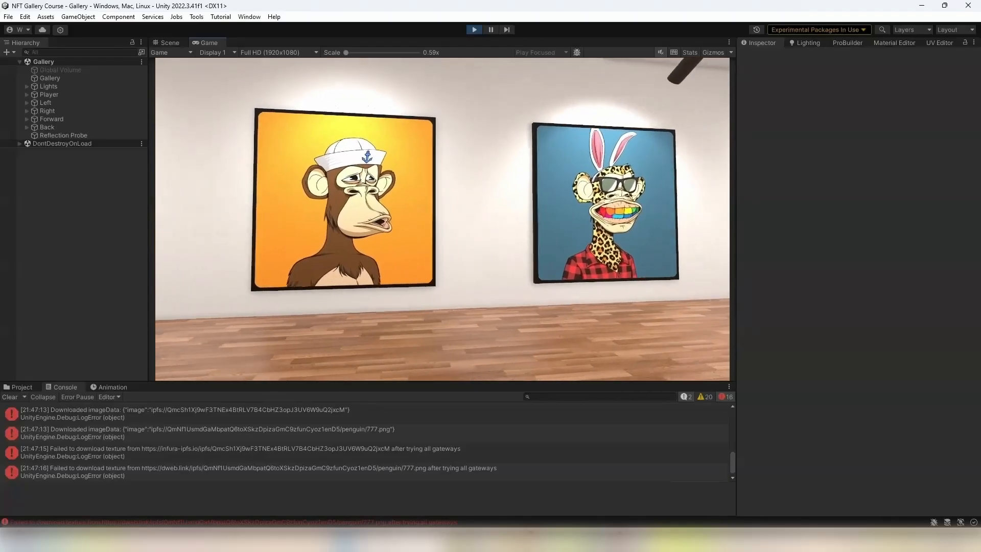
- Walk through the NFT Gallery Course project's gallery in play mode, examining the framed artworks, spotlights and ceiling lamps
key(w)
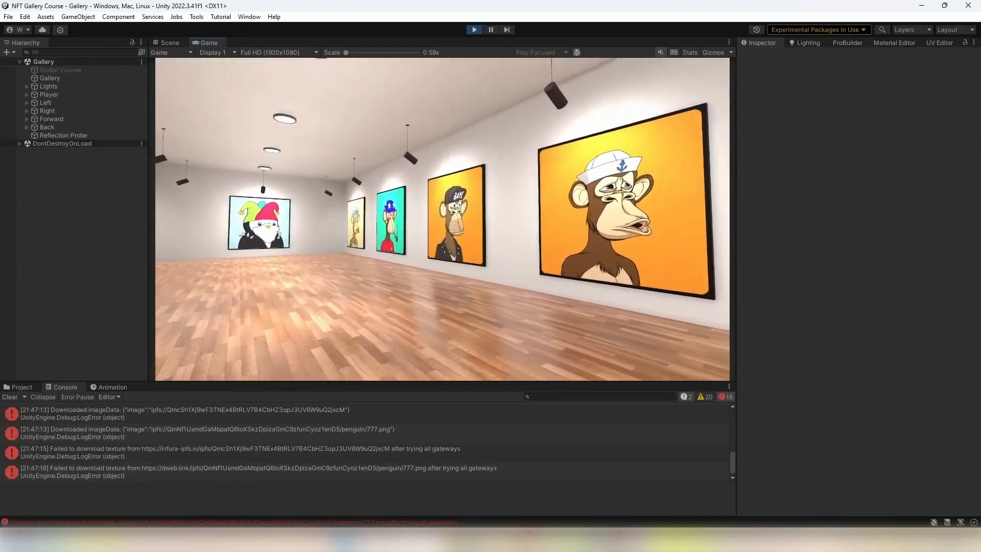
key(w)
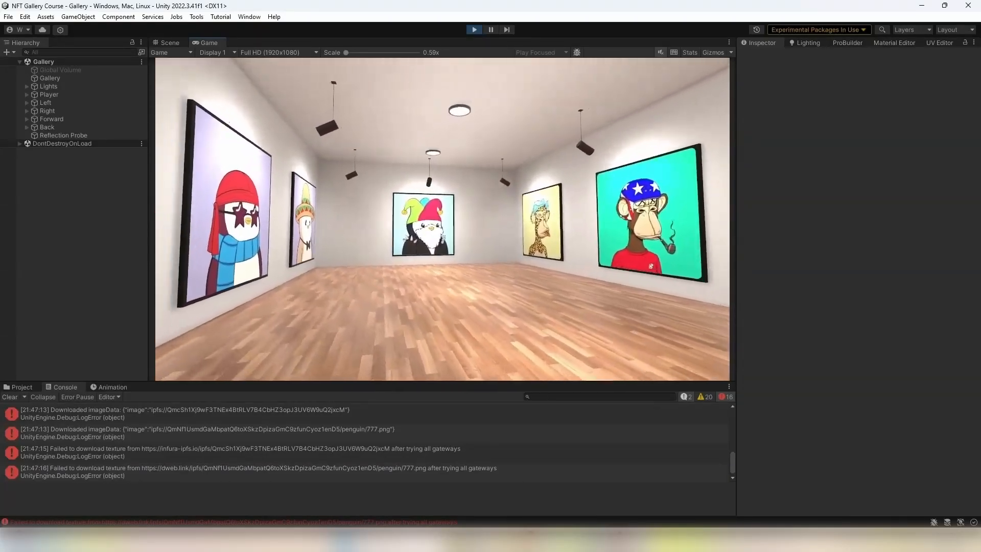
key(w)
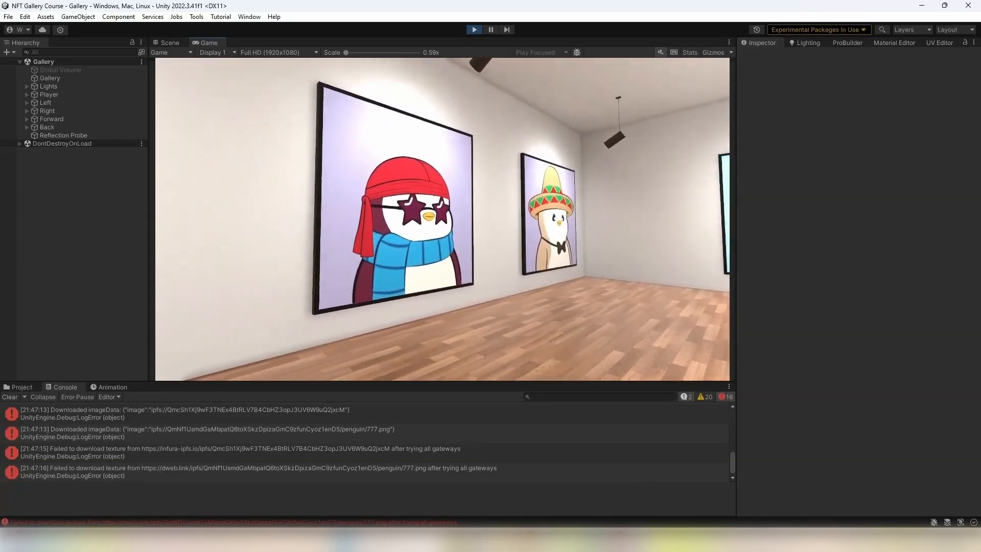